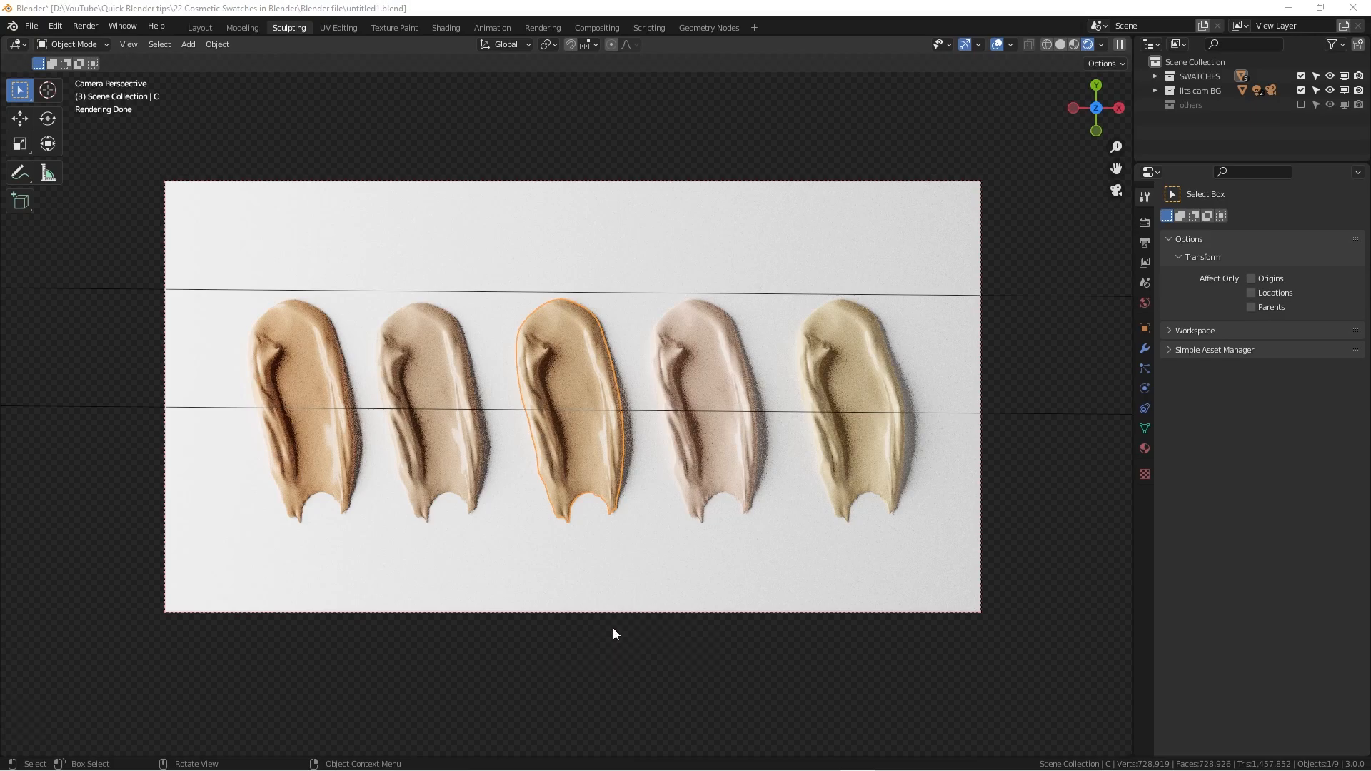
Examine the finished cosmetic swatch models in solid shading, up close from several angles and from straight above.
{"action": "right_click", "coordinate": [652, 551]}
{"action": "left_click_drag", "start_coordinate": [740, 552], "coordinate": [742, 531]}
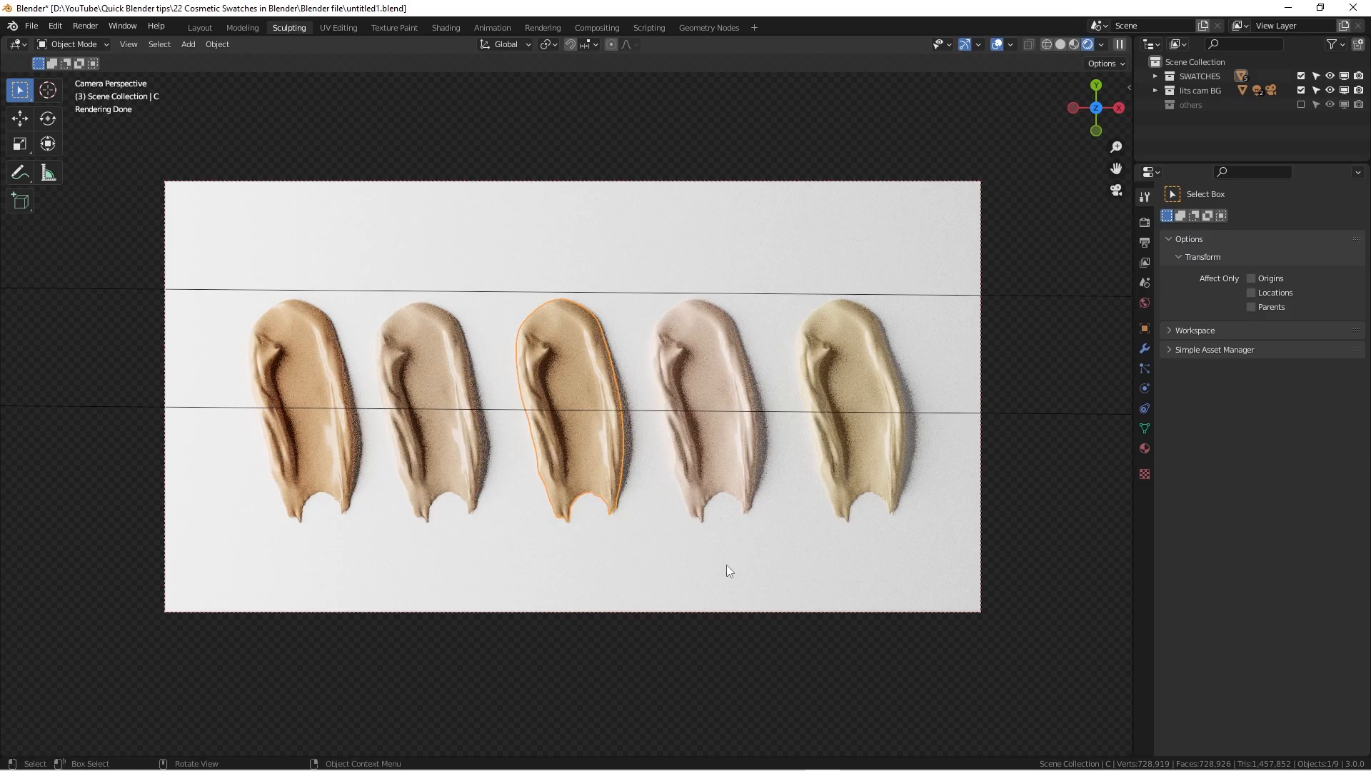
{"action": "middle_click_drag", "start_coordinate": [726, 564], "coordinate": [1050, 100]}
{"action": "left_click", "coordinate": [1060, 44]}
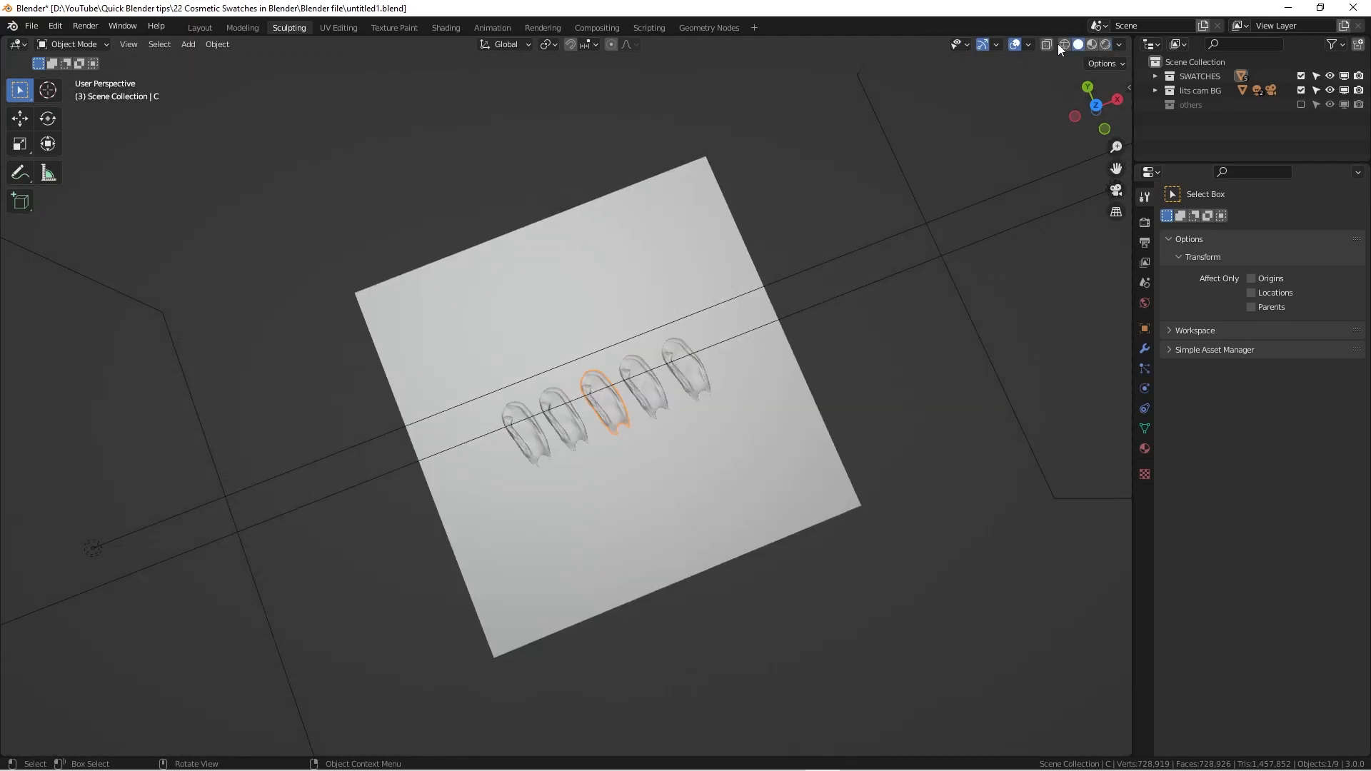
{"action": "scroll", "coordinate": [573, 400], "scroll_direction": "up", "scroll_amount": 5}
{"action": "middle_click_drag", "start_coordinate": [572, 400], "coordinate": [525, 404]}
{"action": "scroll", "coordinate": [526, 404], "scroll_direction": "up", "scroll_amount": 5}
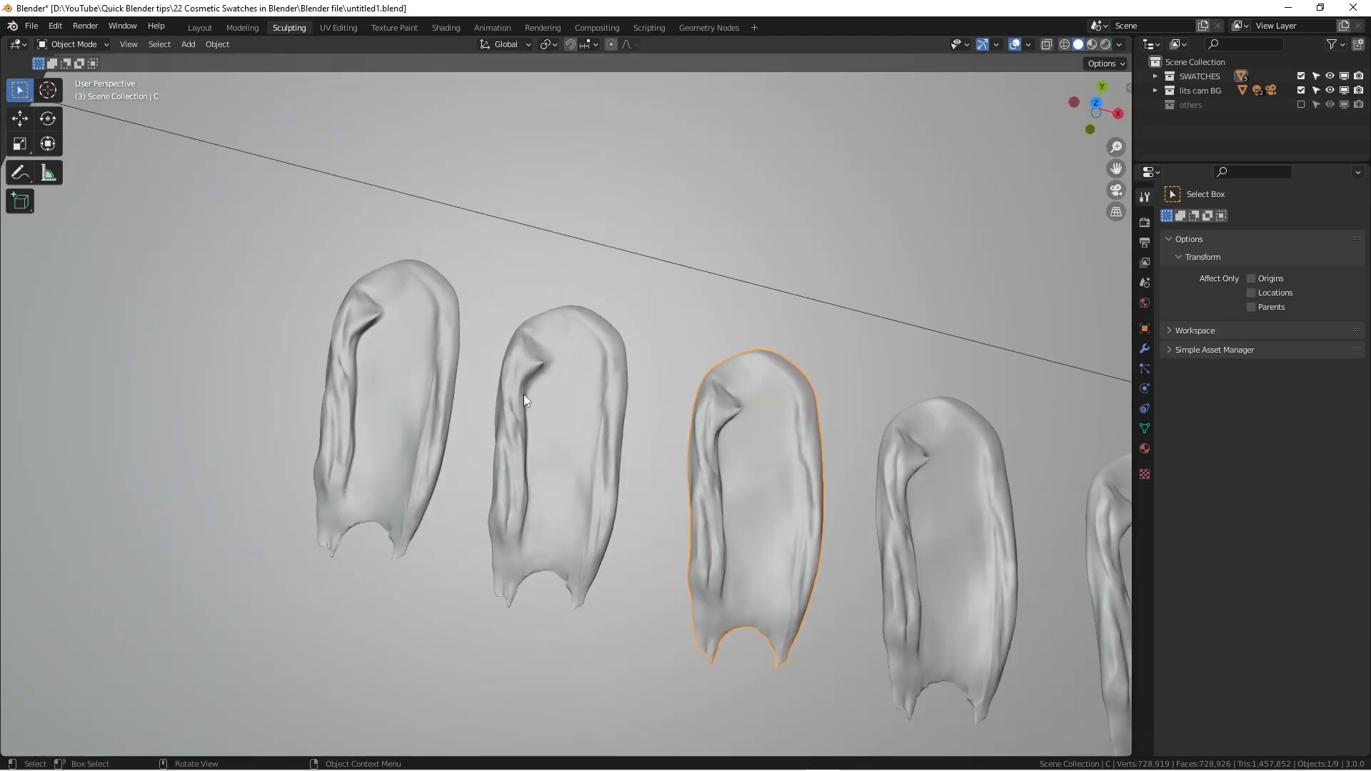
{"action": "middle_click_drag", "start_coordinate": [659, 409], "coordinate": [783, 386]}
{"action": "scroll", "coordinate": [744, 456], "scroll_direction": "down", "scroll_amount": 3}
{"action": "middle_click_drag", "start_coordinate": [743, 456], "coordinate": [810, 448]}
{"action": "key", "text": "KP_7"}
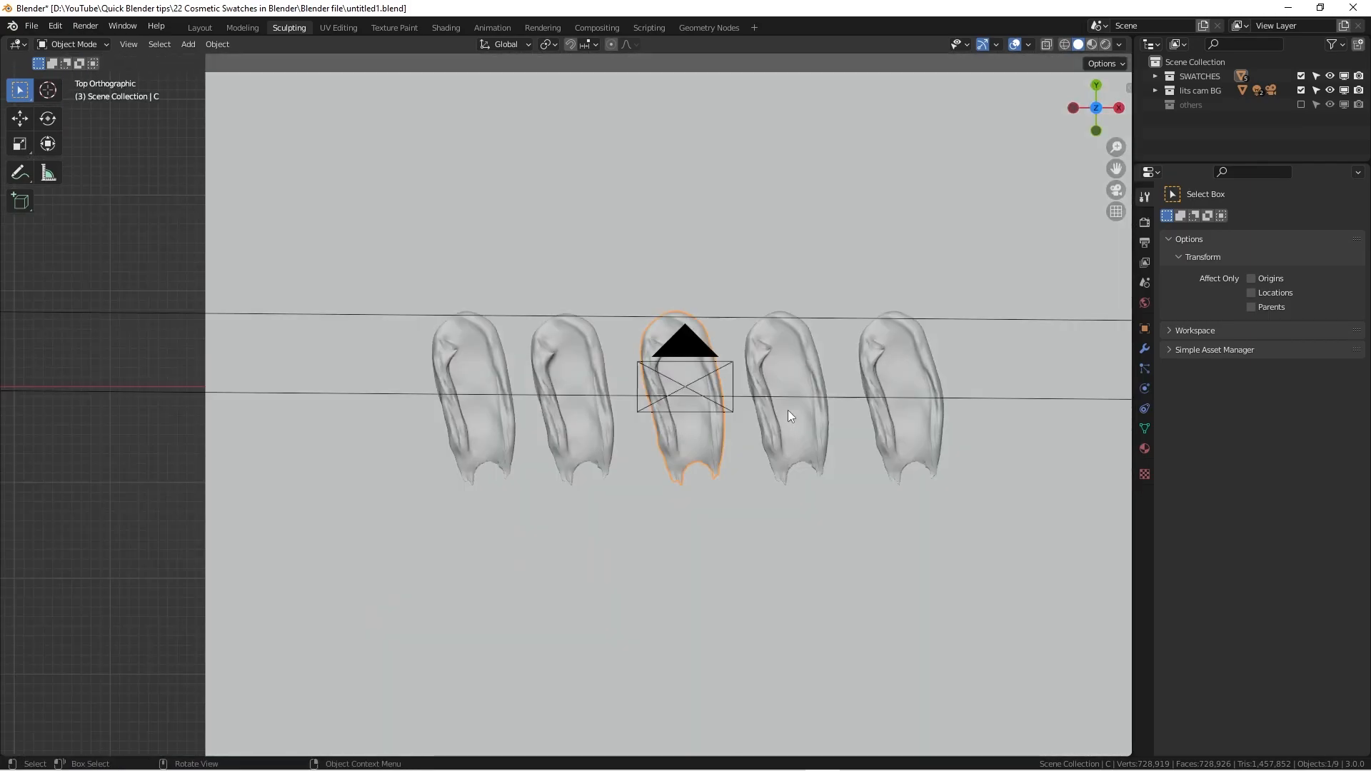
{"action": "key", "text": "KP_0"}
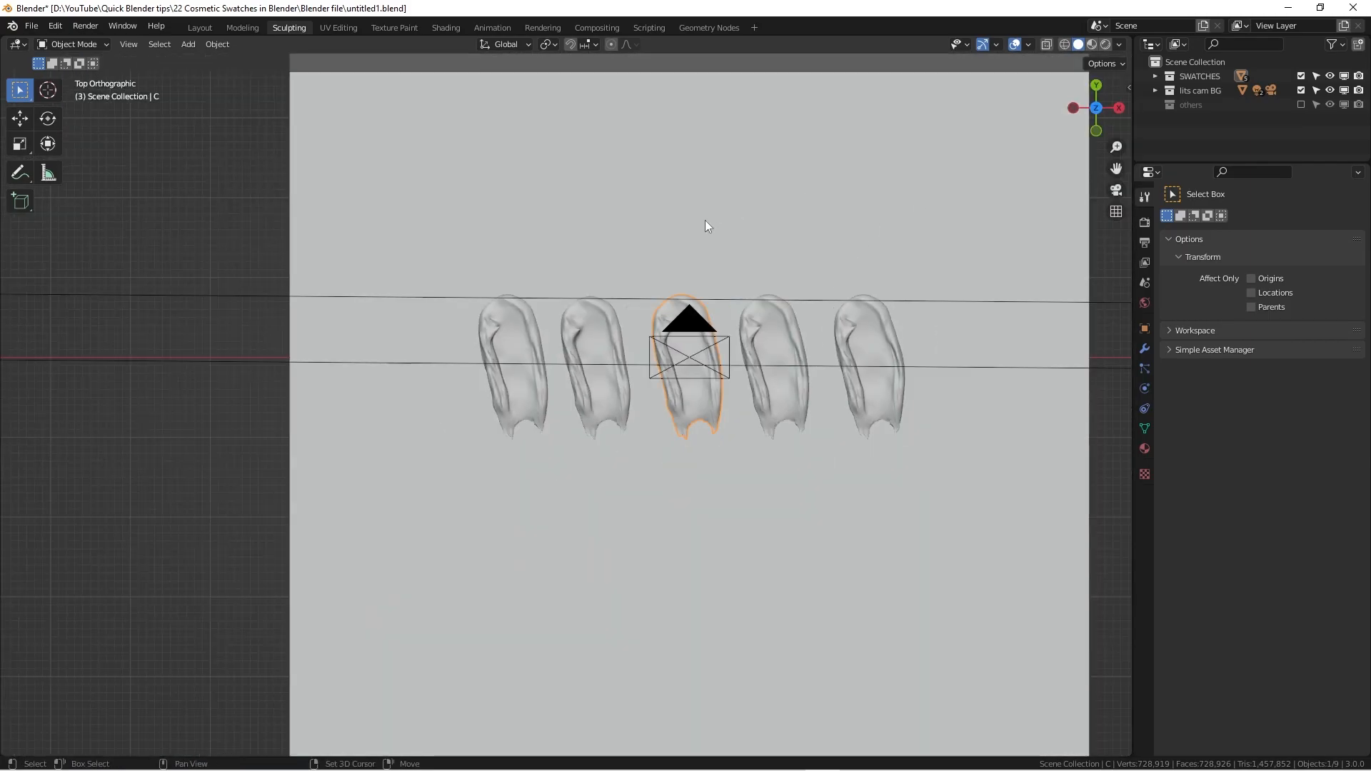
Start a new file, discarding the unsaved changes to the finished swatch scene.
{"action": "left_click", "coordinate": [33, 26]}
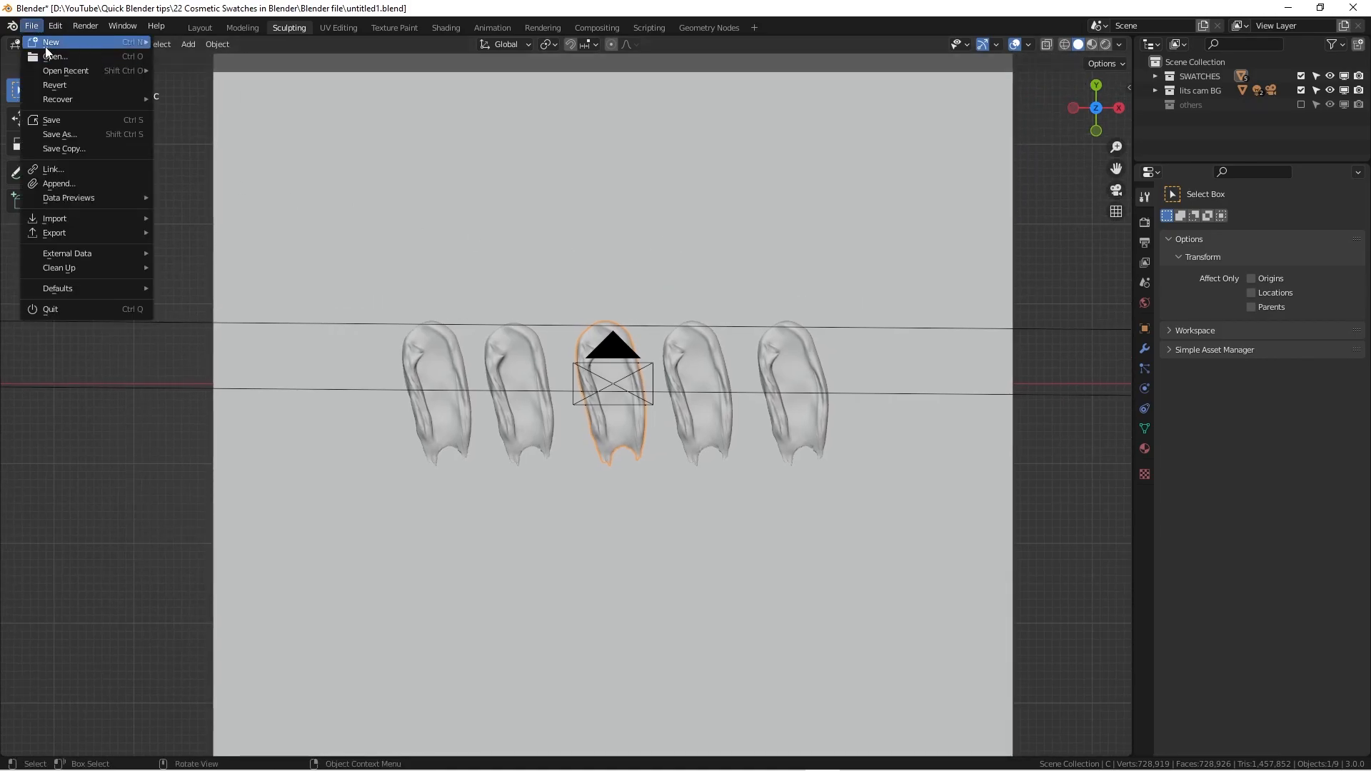
{"action": "mouse_move", "coordinate": [45, 44]}
{"action": "left_click", "coordinate": [207, 42]}
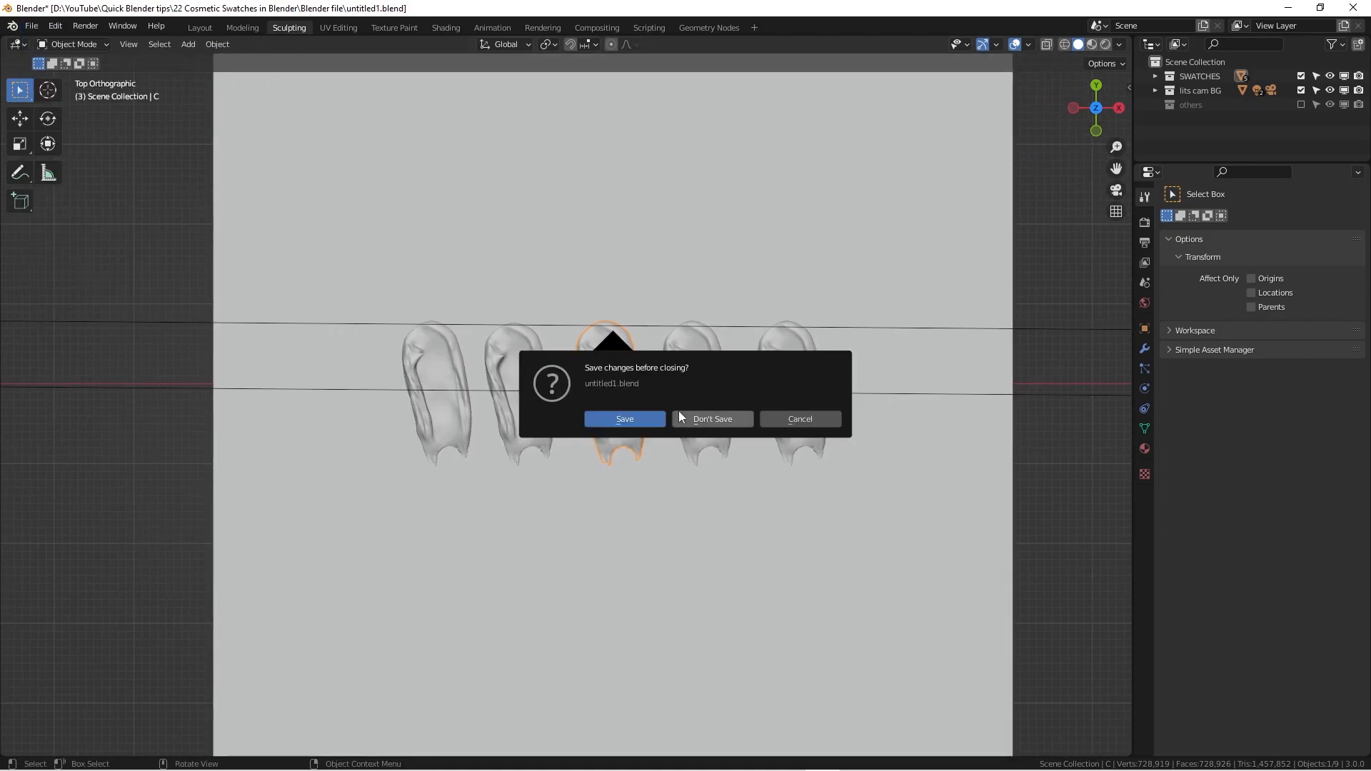
{"action": "left_click", "coordinate": [721, 420]}
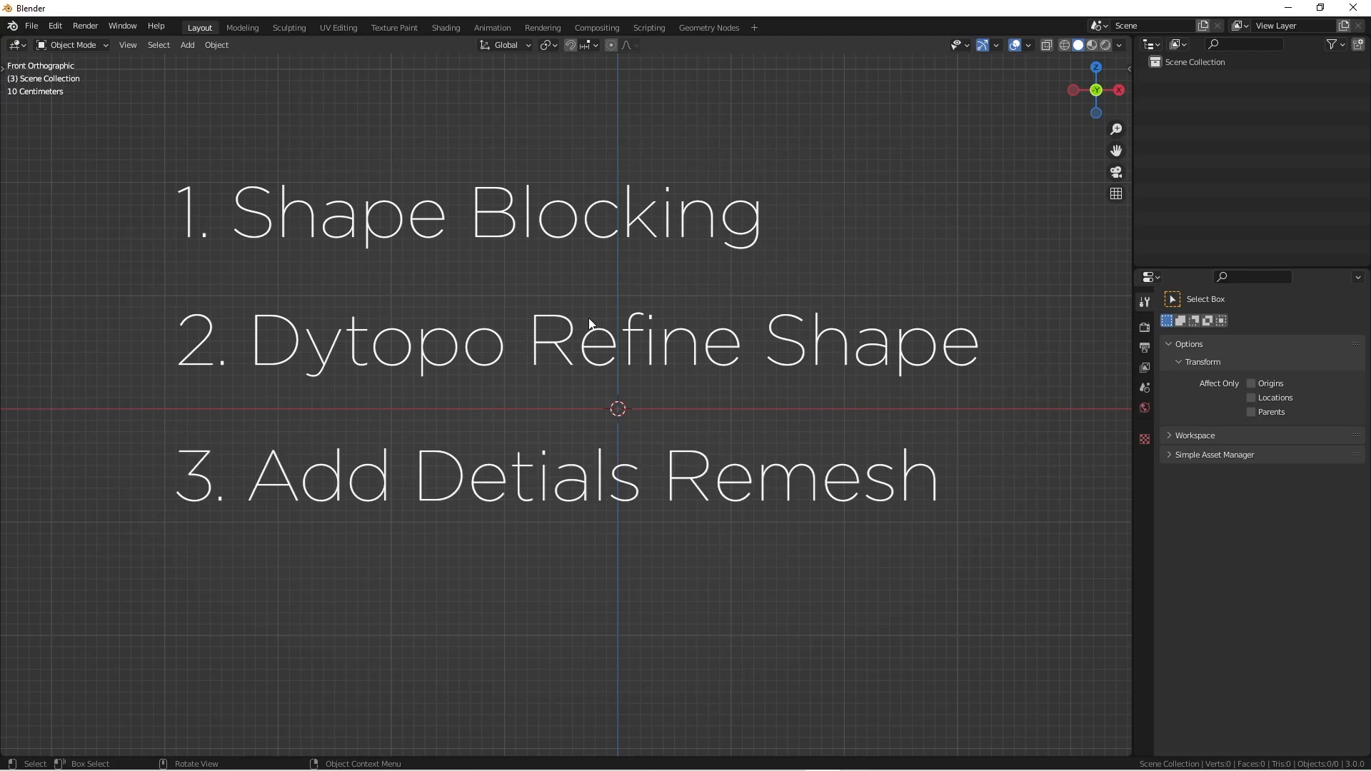
Import Cosmetic-Swatches-in-Blender.jpg as a reference image in front view and shift it about 0.2 m along X, centring the middle swatch.
{"action": "middle_click_drag", "start_coordinate": [576, 392], "coordinate": [510, 382], "text": "shift"}
{"action": "scroll", "coordinate": [516, 371], "scroll_direction": "up", "scroll_amount": 1}
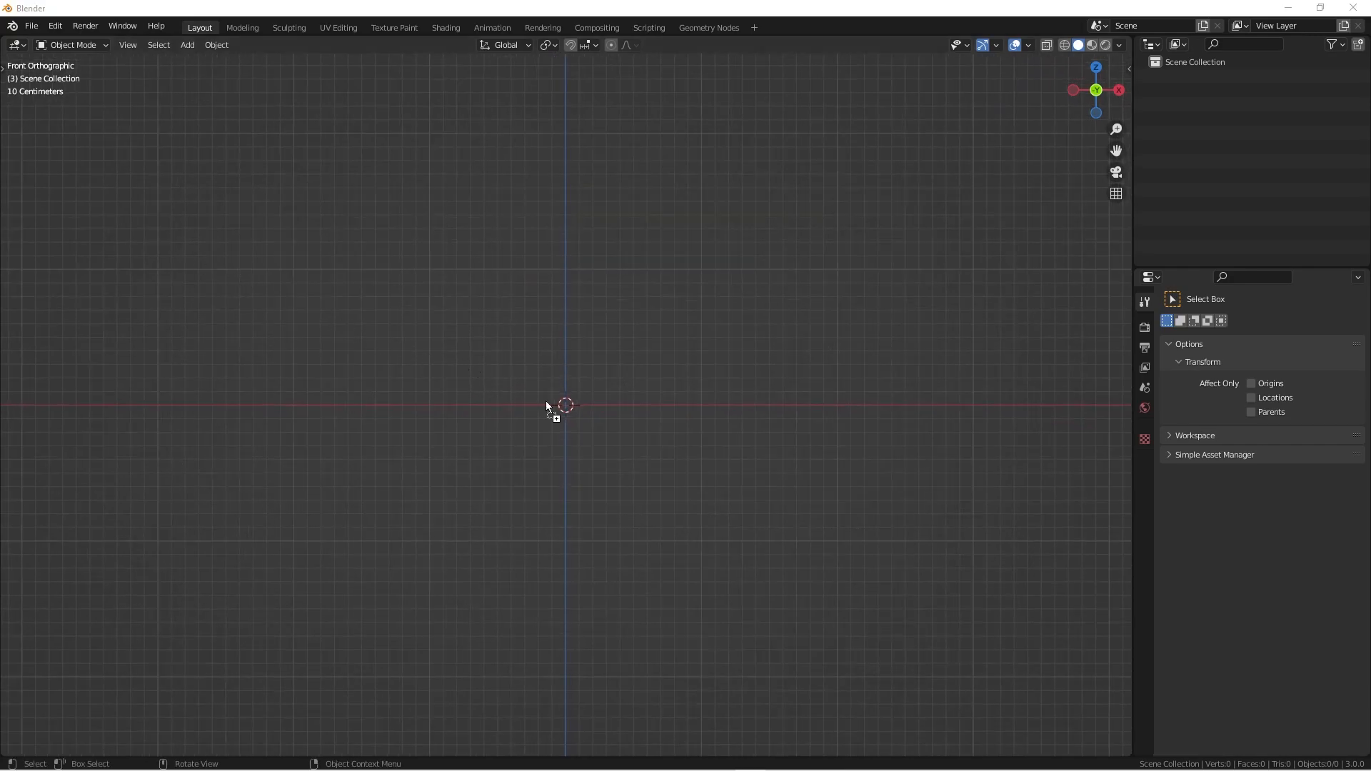
{"action": "left_click_drag", "start_coordinate": [1370, 400], "coordinate": [546, 400]}
{"action": "scroll", "coordinate": [626, 407], "scroll_direction": "down", "scroll_amount": 2}
{"action": "scroll", "coordinate": [613, 401], "scroll_direction": "up", "scroll_amount": 3}
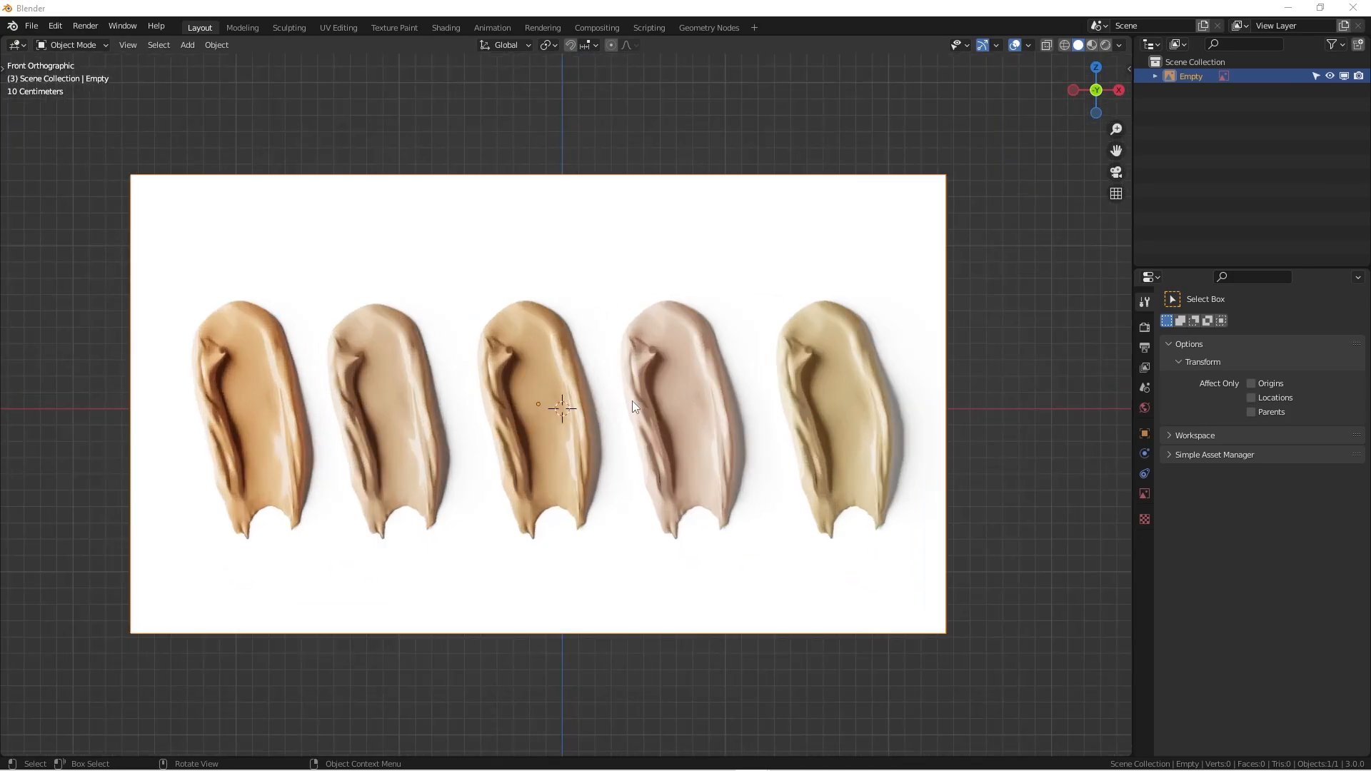
{"action": "key", "text": "g"}
{"action": "key", "text": "x"}
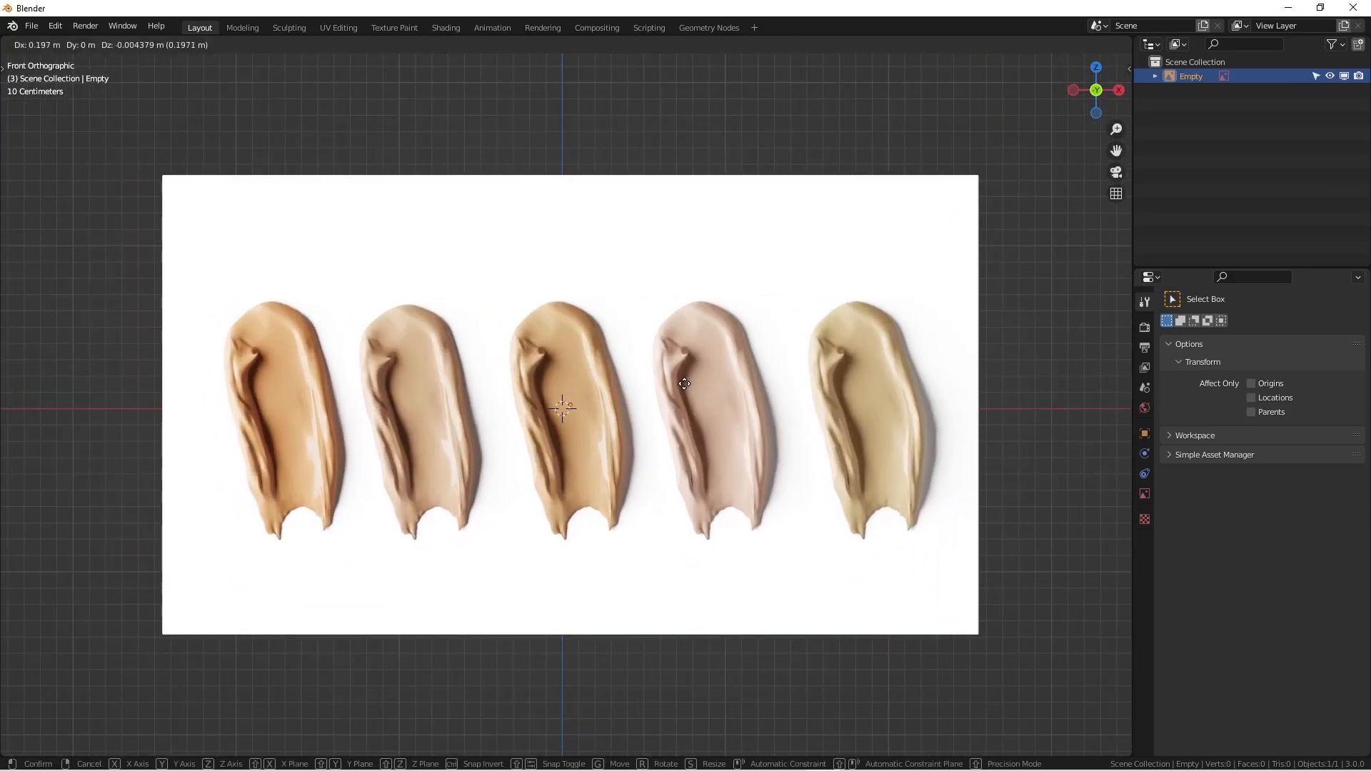
{"action": "left_click", "coordinate": [604, 397]}
Rotate the reference image 90° as seen from the right side so it lies flat and faces the top view.
{"action": "middle_click_drag", "start_coordinate": [604, 397], "coordinate": [512, 365]}
{"action": "left_click", "coordinate": [478, 353]}
{"action": "key", "text": "KP_3"}
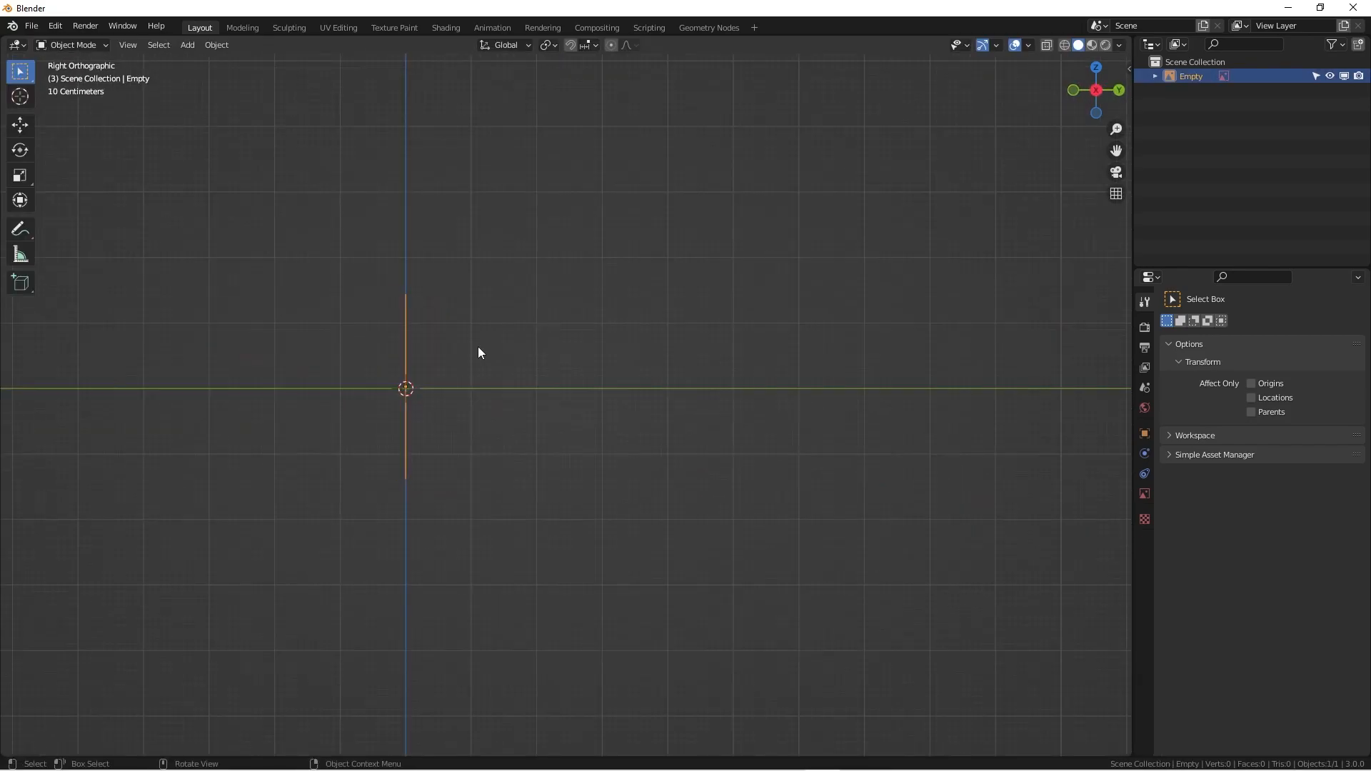
{"action": "key", "text": "t"}
{"action": "key", "text": "r"}
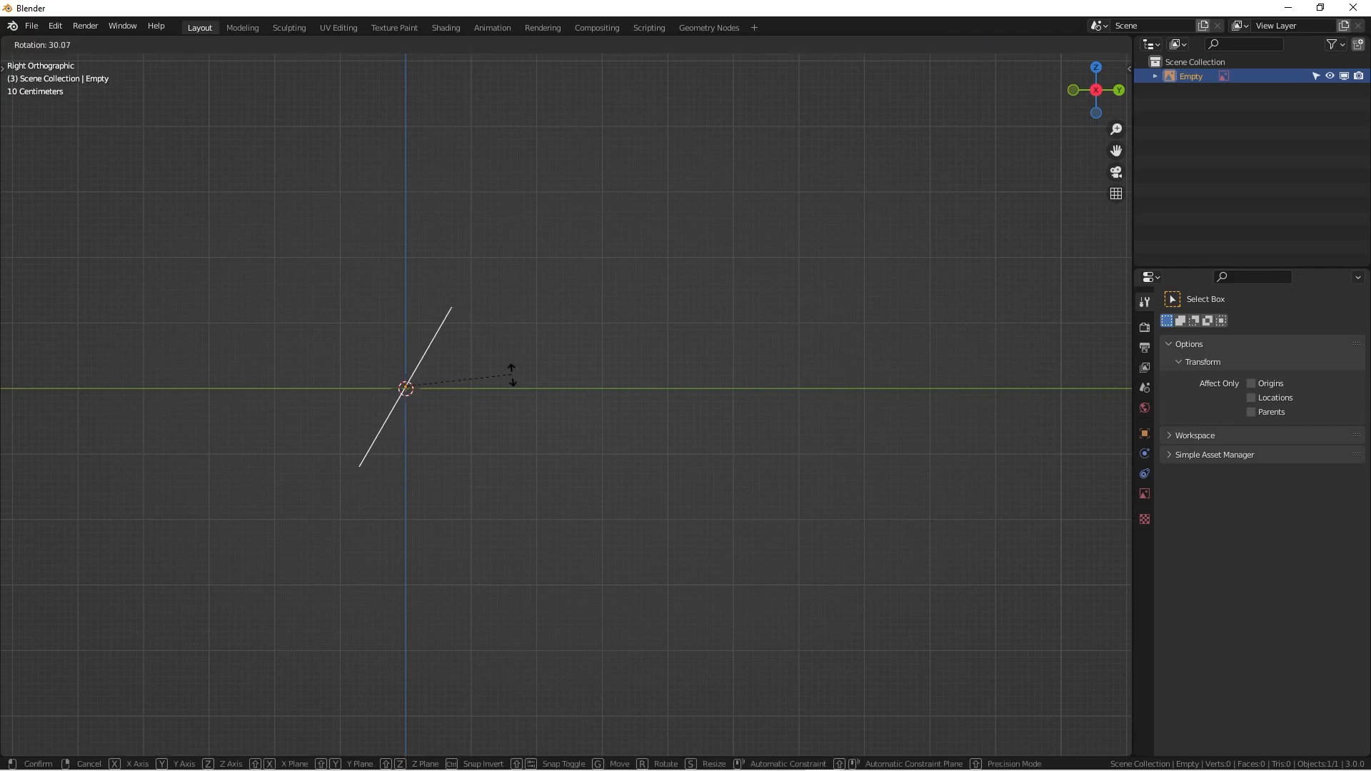
{"action": "left_click", "coordinate": [453, 455]}
{"action": "key", "text": "KP_7"}
{"action": "middle_click_drag", "start_coordinate": [590, 425], "coordinate": [591, 334], "text": "shift"}
{"action": "scroll", "coordinate": [591, 334], "scroll_direction": "up", "scroll_amount": 3}
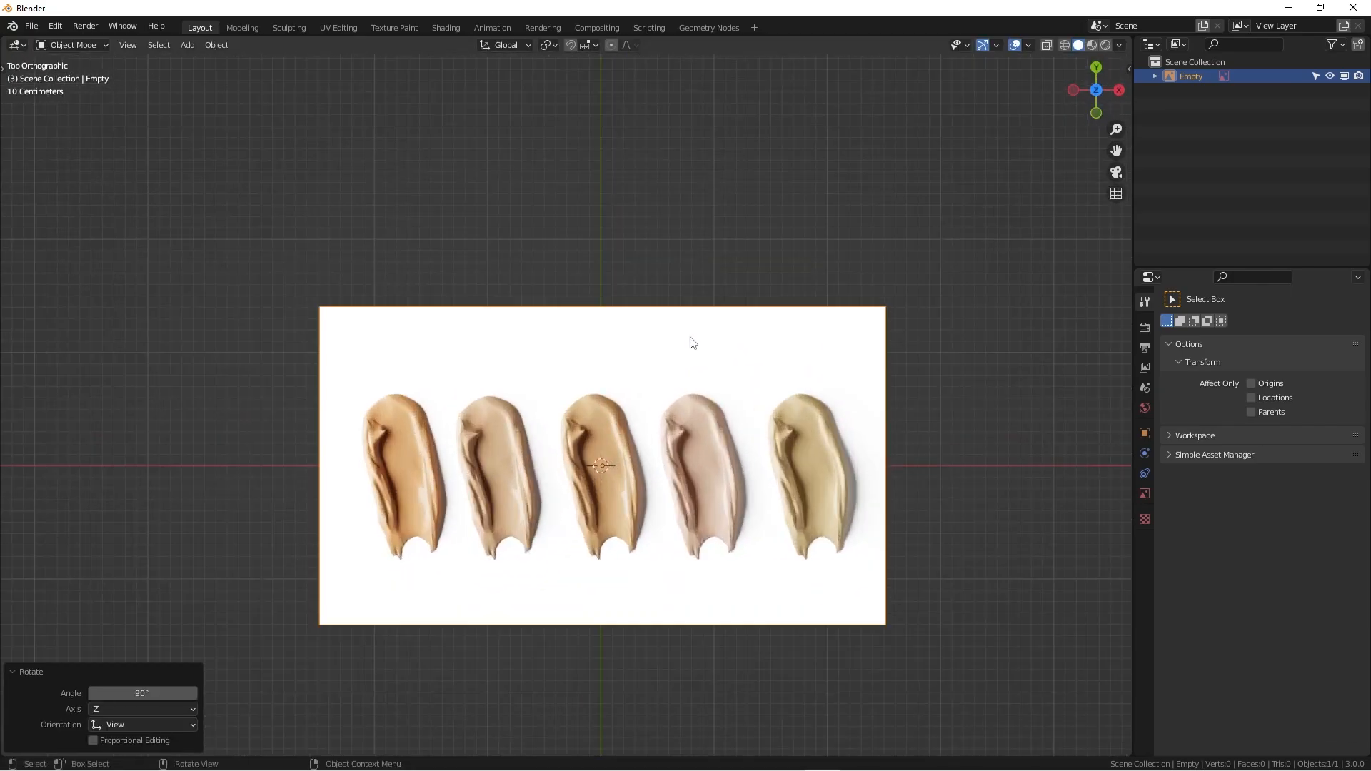
Enable opacity for the reference image and lower it to 0.260.
{"action": "middle_click_drag", "start_coordinate": [631, 569], "coordinate": [559, 539], "text": "shift"}
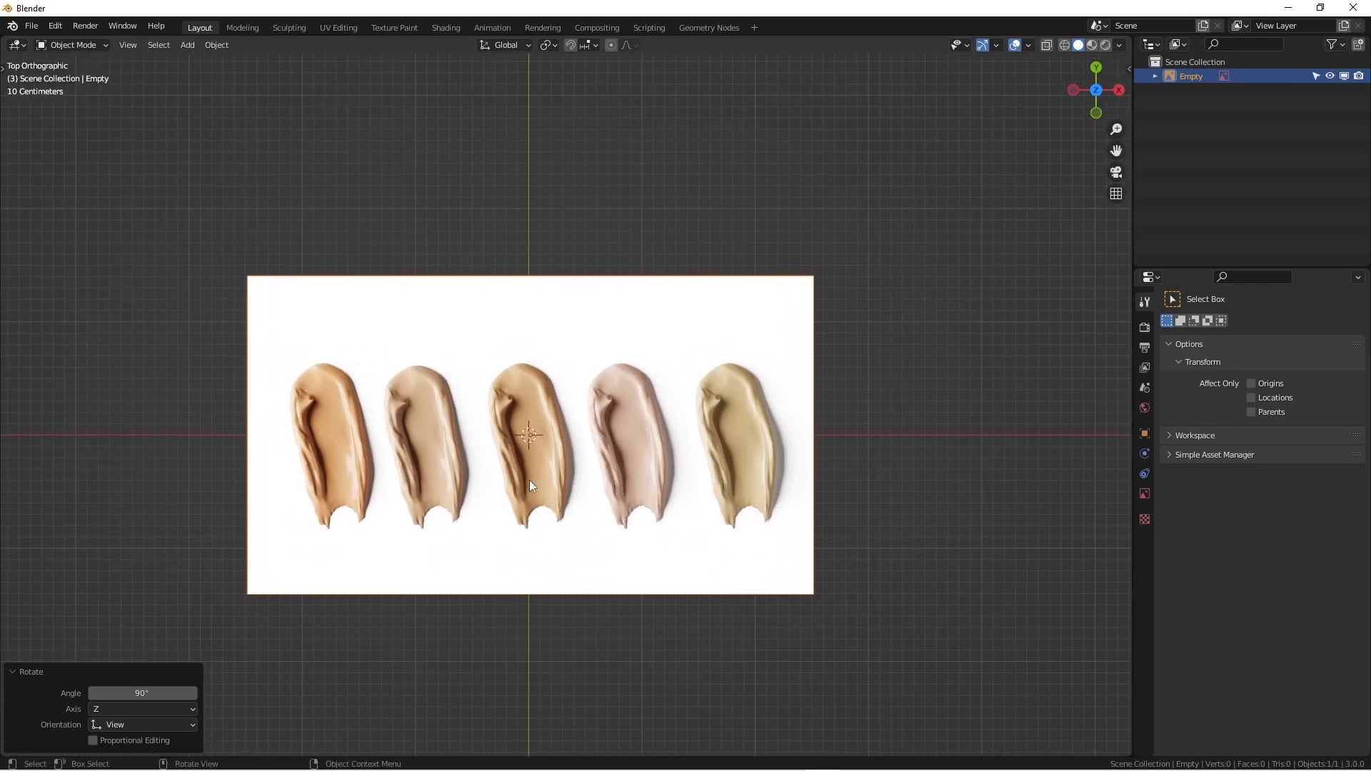
{"action": "left_click", "coordinate": [1149, 492]}
{"action": "middle_click_drag", "start_coordinate": [786, 436], "coordinate": [903, 404], "text": "shift"}
{"action": "left_click", "coordinate": [1246, 492]}
{"action": "left_click_drag", "start_coordinate": [1317, 489], "coordinate": [1278, 491]}
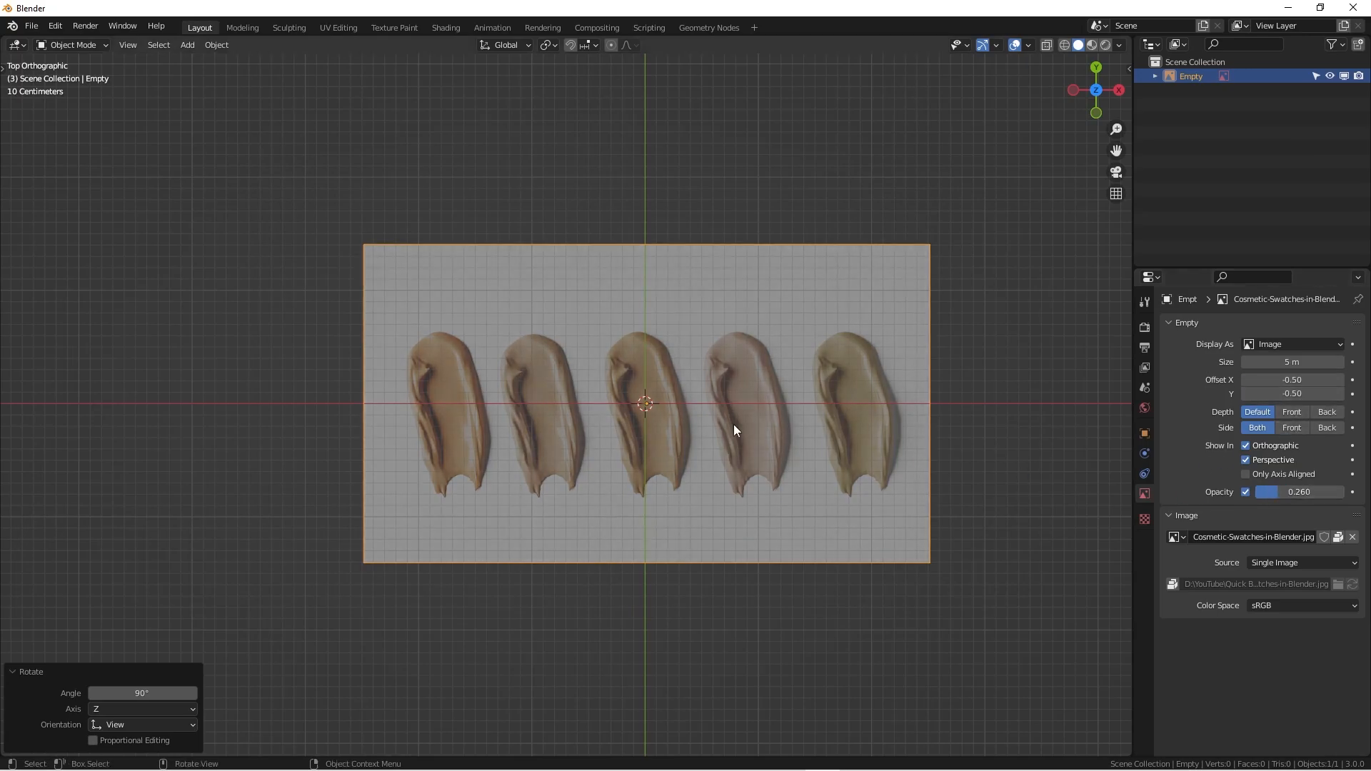
Add a default 2 m cube at the origin with a level 3 Subdivision modifier, and display its modifier settings.
{"action": "scroll", "coordinate": [665, 375], "scroll_direction": "up", "scroll_amount": 3}
{"action": "middle_click_drag", "start_coordinate": [665, 375], "coordinate": [524, 366], "text": "shift"}
{"action": "scroll", "coordinate": [547, 367], "scroll_direction": "down", "scroll_amount": 2}
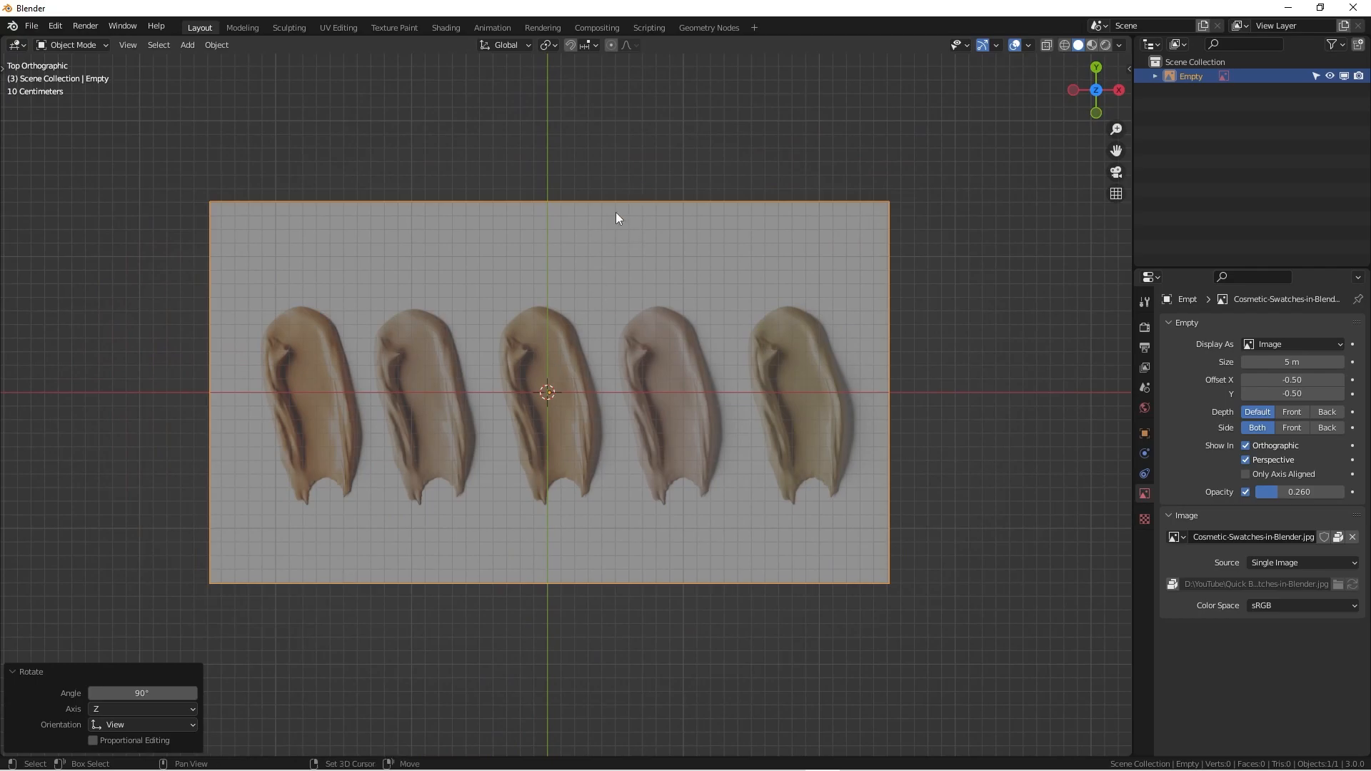
{"action": "key", "text": "shift+a"}
{"action": "mouse_move", "coordinate": [577, 221]}
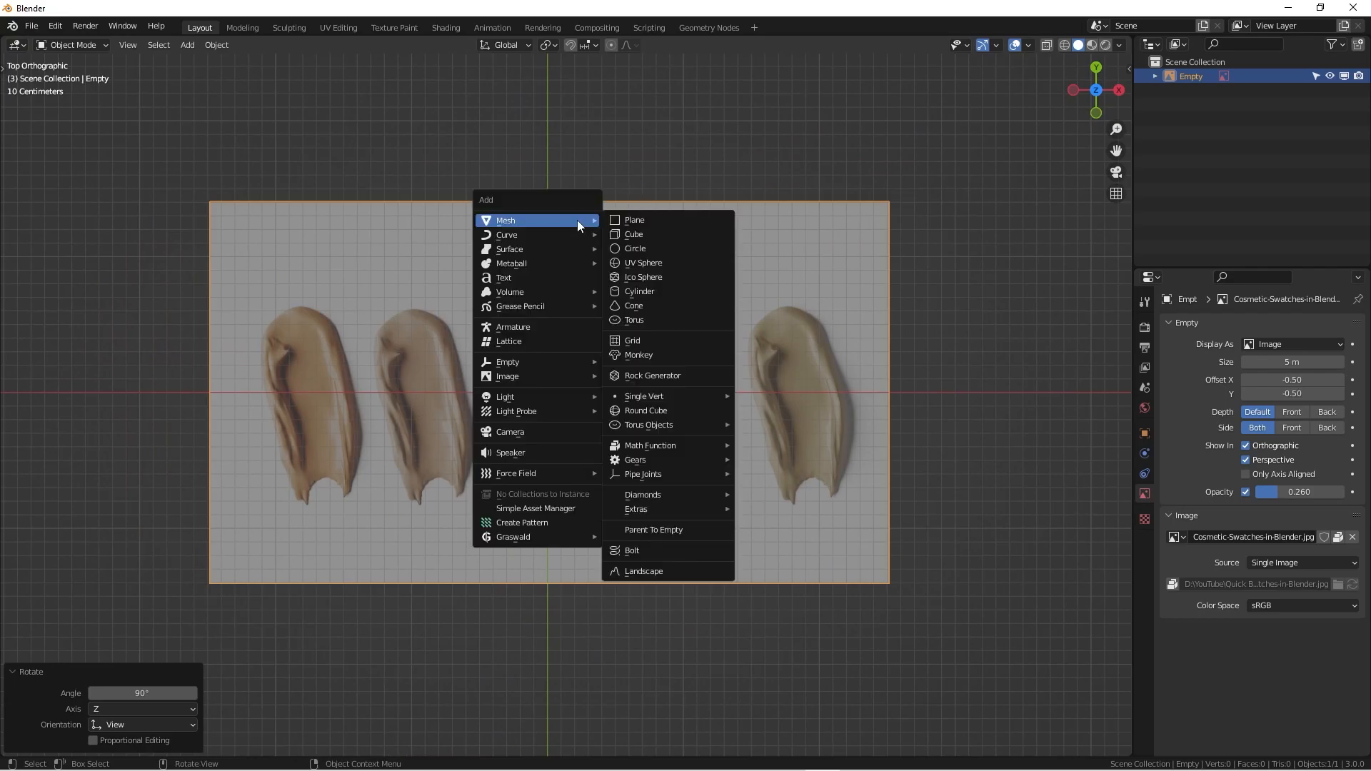
{"action": "left_click", "coordinate": [646, 239]}
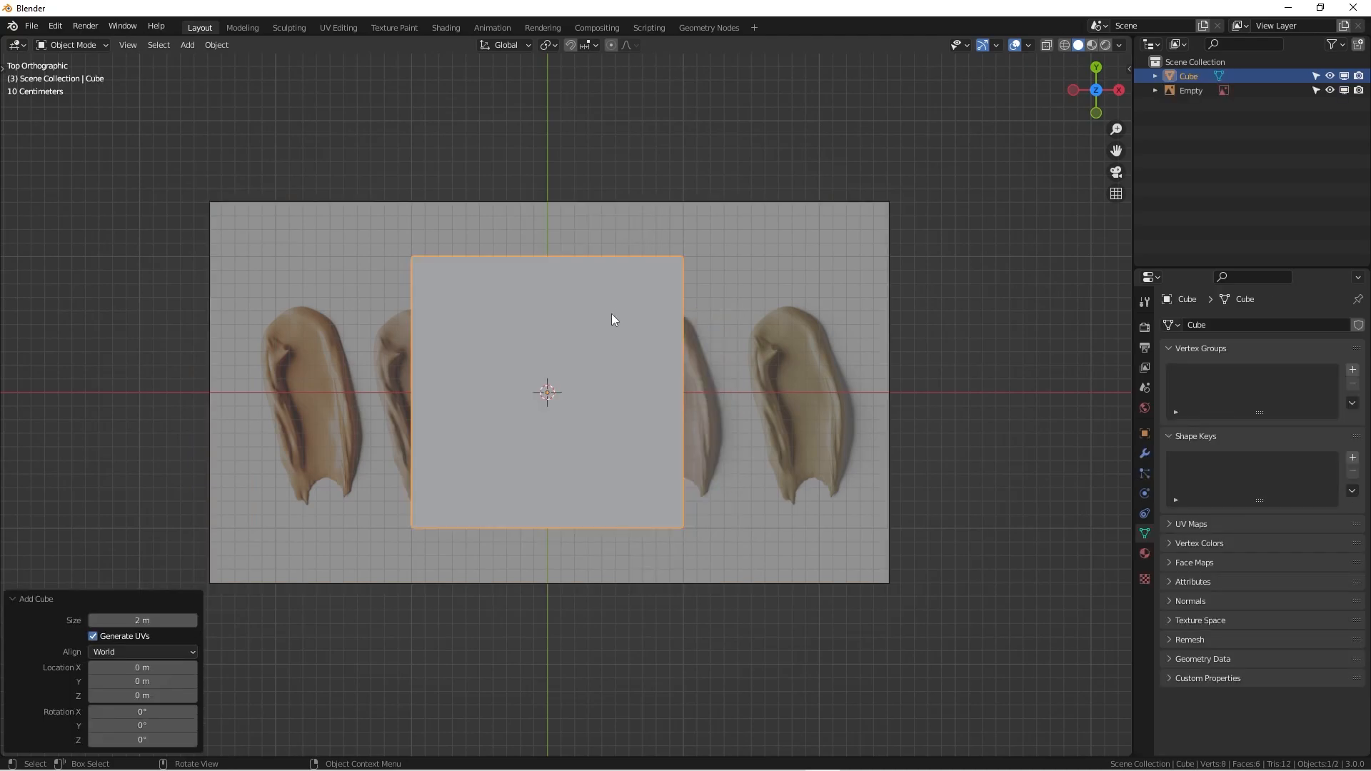
{"action": "key", "text": "ctrl+3"}
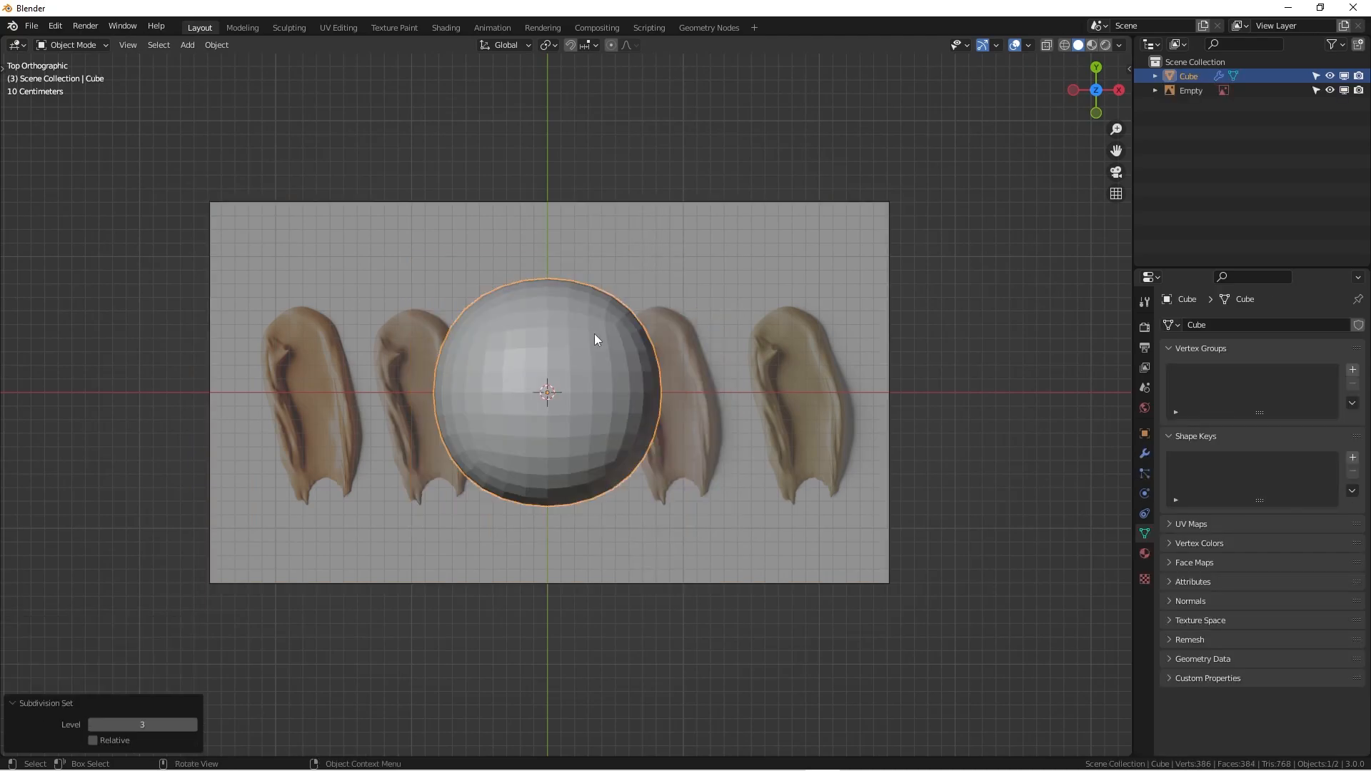
{"action": "left_click", "coordinate": [1145, 454]}
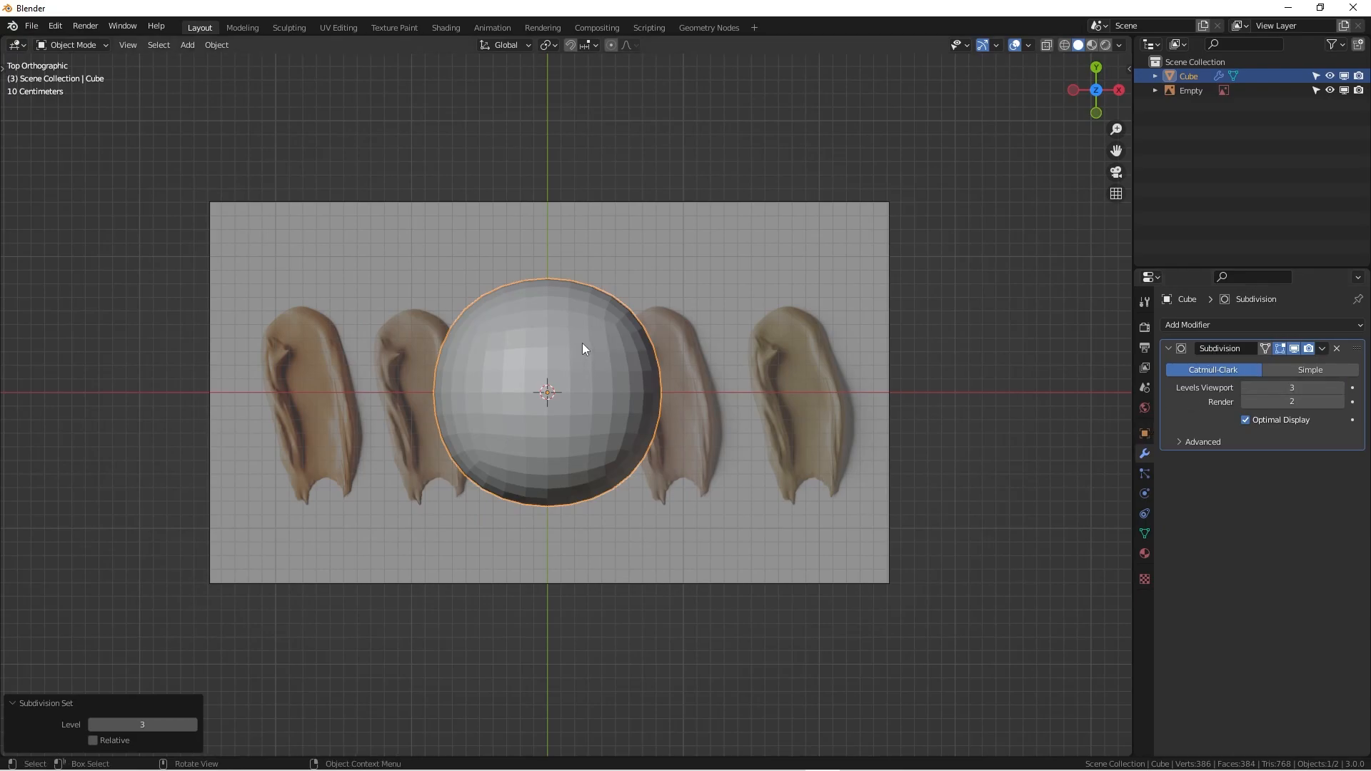
In Edit Mode with X-ray on, scale the cube's upper vertices to about 0.3 and its lower vertices to about half.
{"action": "key", "text": "Tab"}
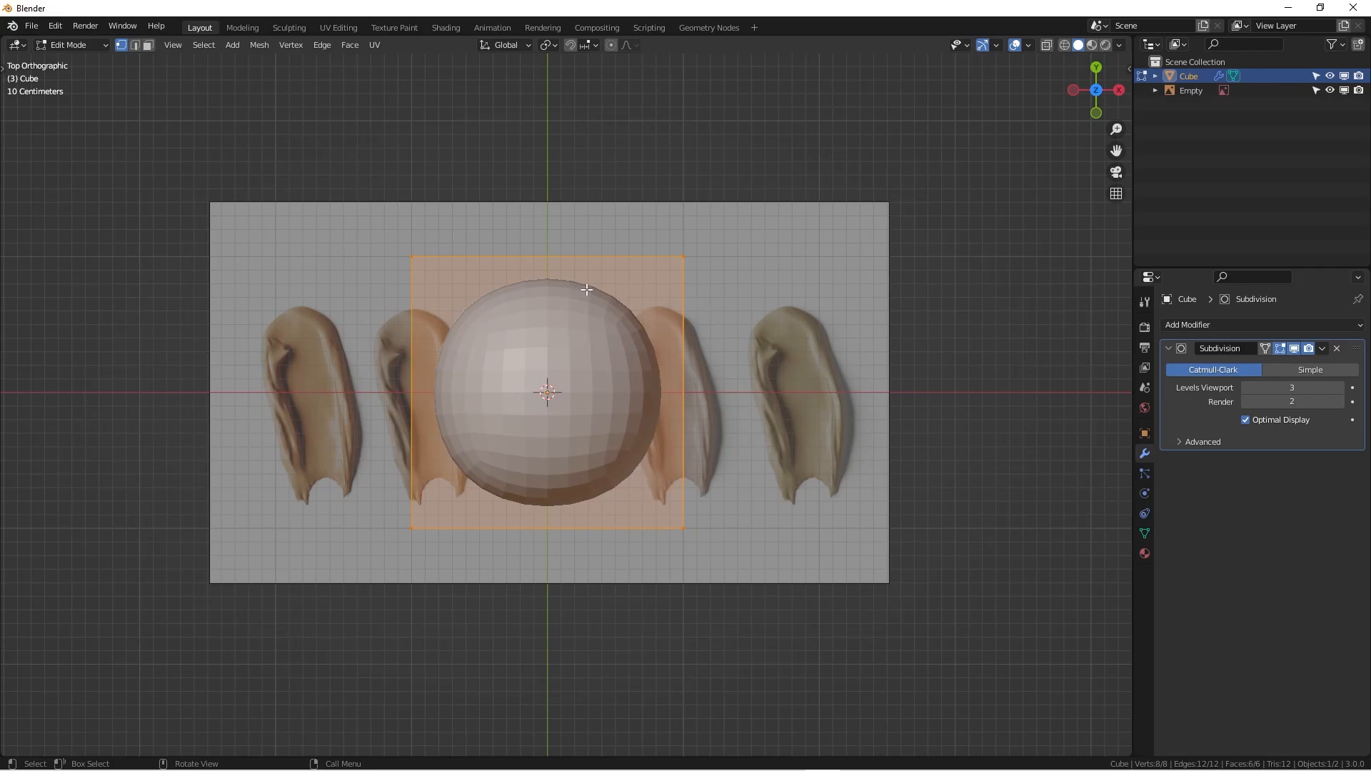
{"action": "key", "text": "alt+z"}
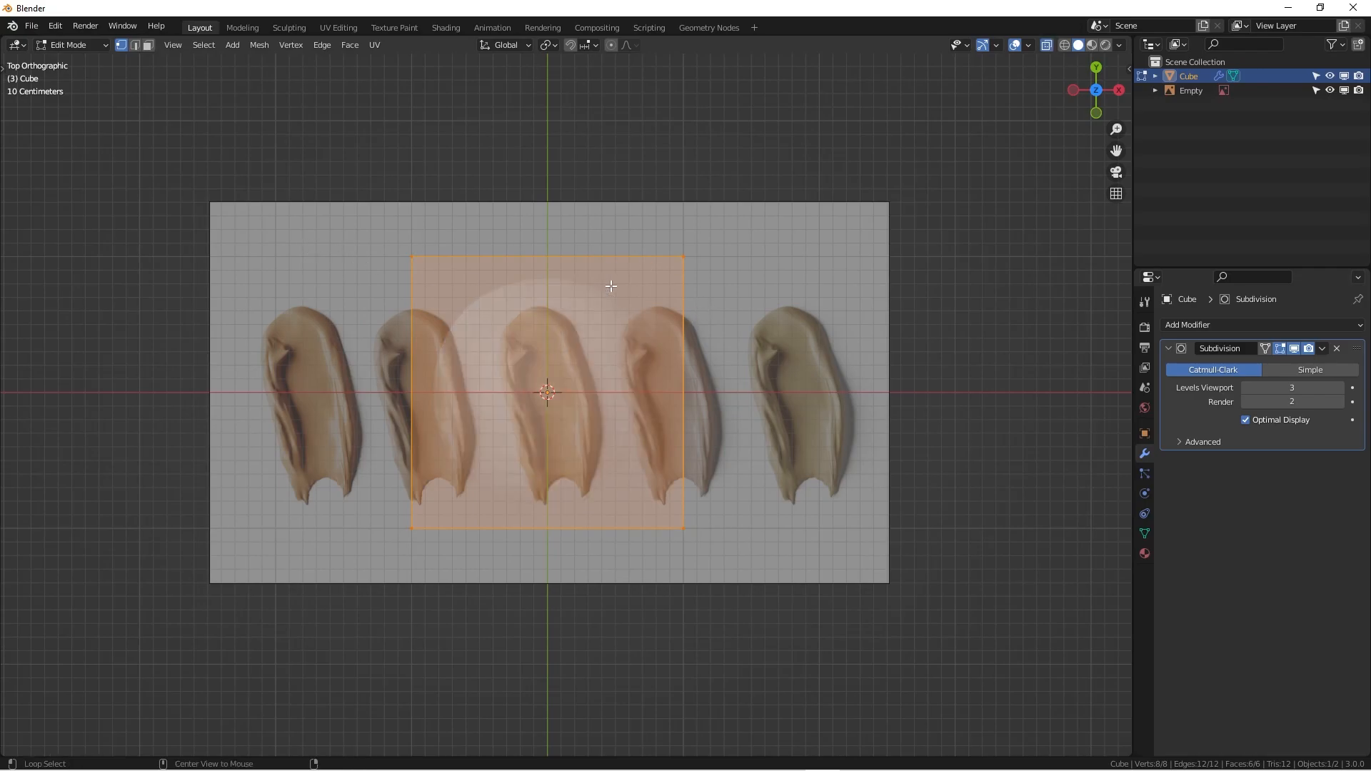
{"action": "left_click_drag", "start_coordinate": [350, 239], "coordinate": [724, 336]}
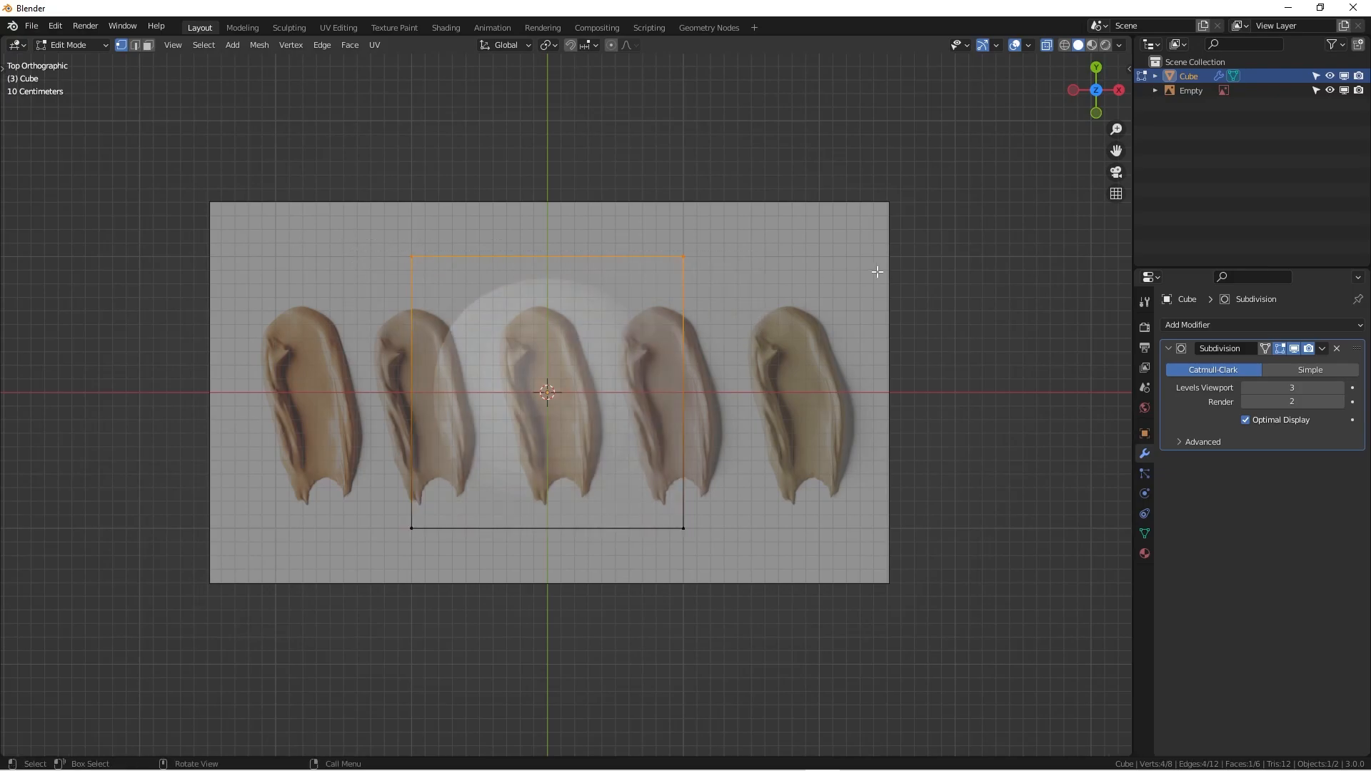
{"action": "key", "text": "s"}
{"action": "left_click", "coordinate": [646, 272]}
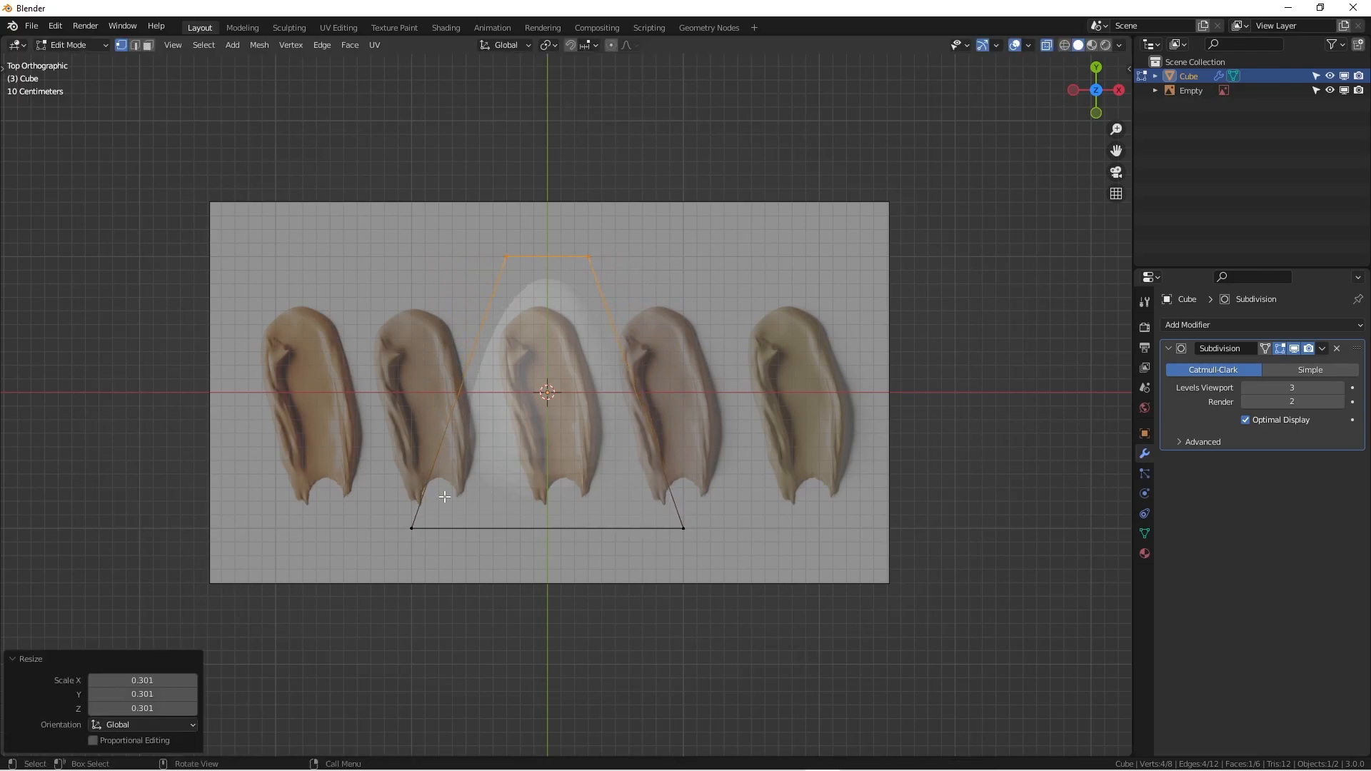
{"action": "key", "text": "ctrl+i"}
{"action": "key", "text": "s"}
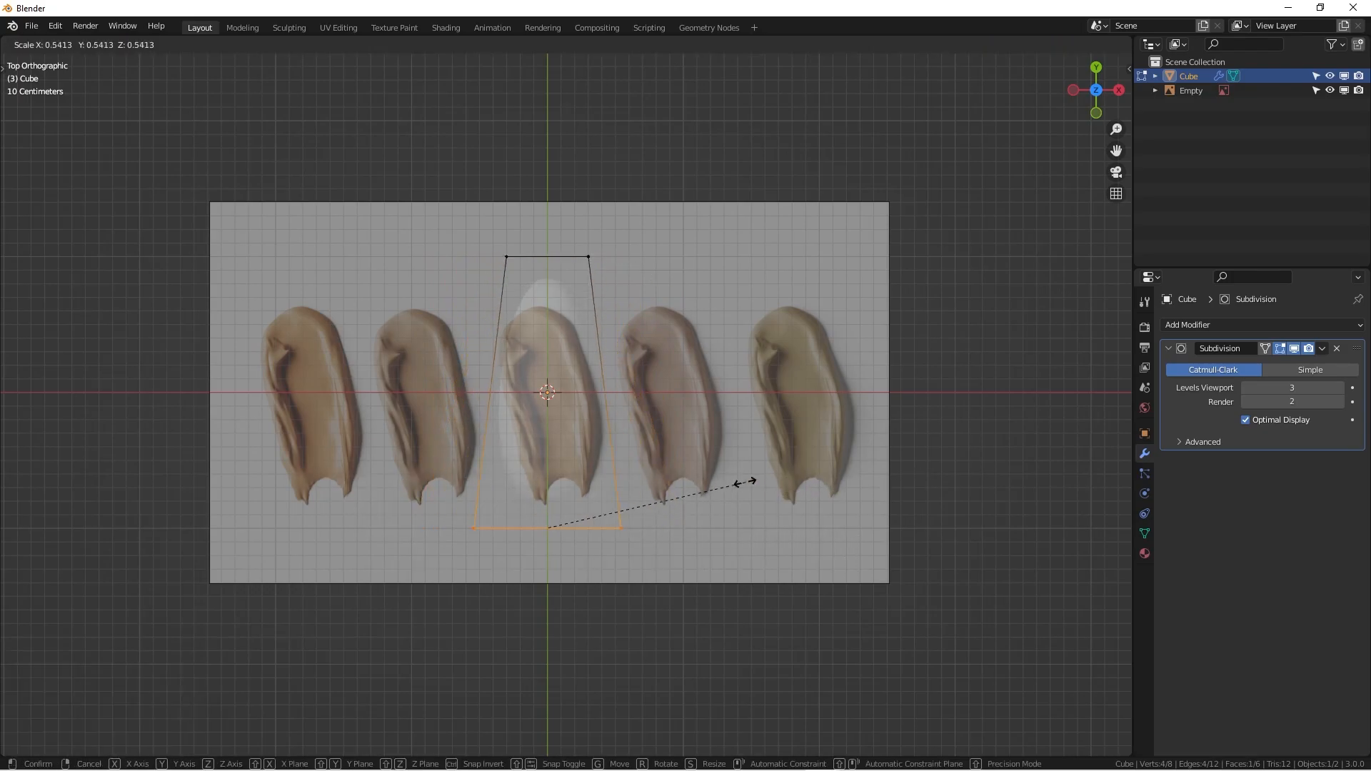
{"action": "left_click", "coordinate": [714, 482]}
Move the upper vertices about -0.10 m in X and -0.23 m in Y toward the middle swatch's tip, and scale them by 1.185.
{"action": "scroll", "coordinate": [564, 300], "scroll_direction": "up", "scroll_amount": 3}
{"action": "left_click_drag", "start_coordinate": [407, 193], "coordinate": [693, 381]}
{"action": "key", "text": "g"}
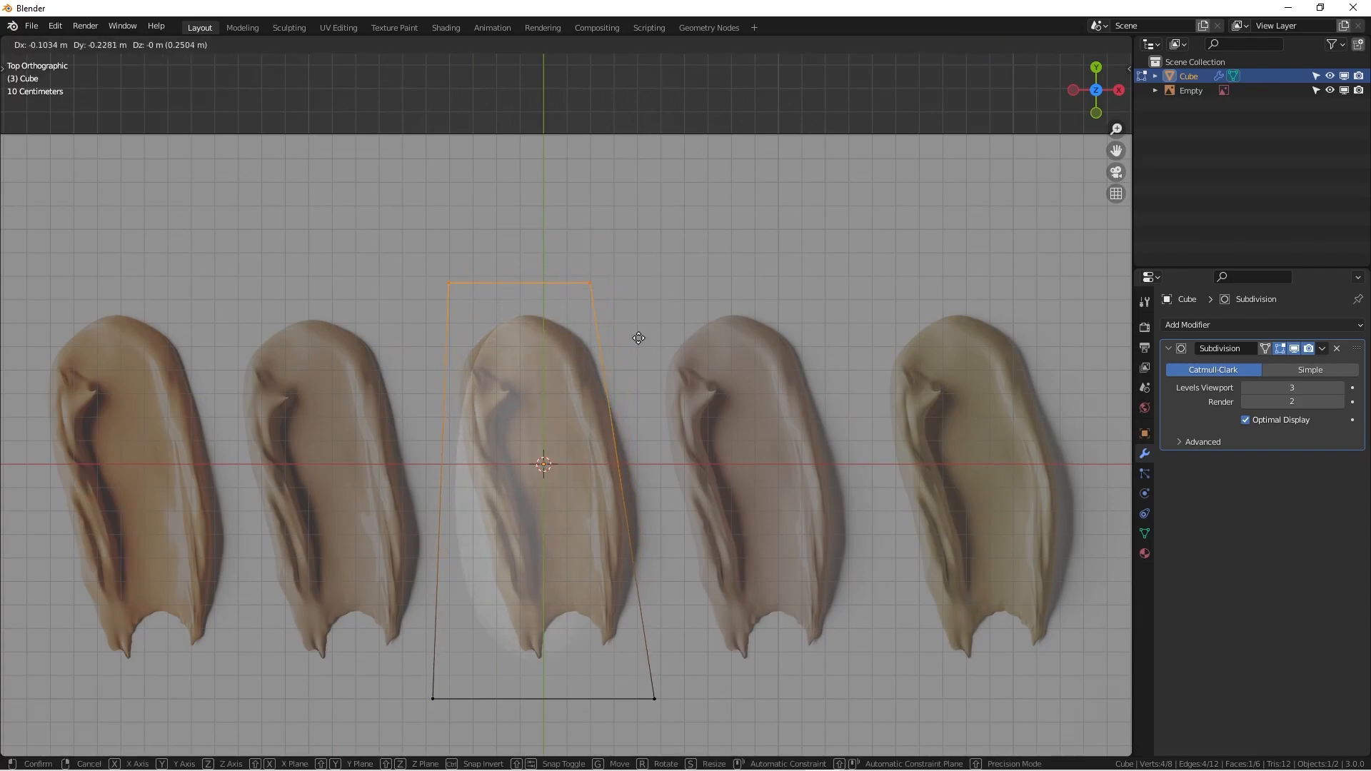
{"action": "left_click", "coordinate": [638, 338]}
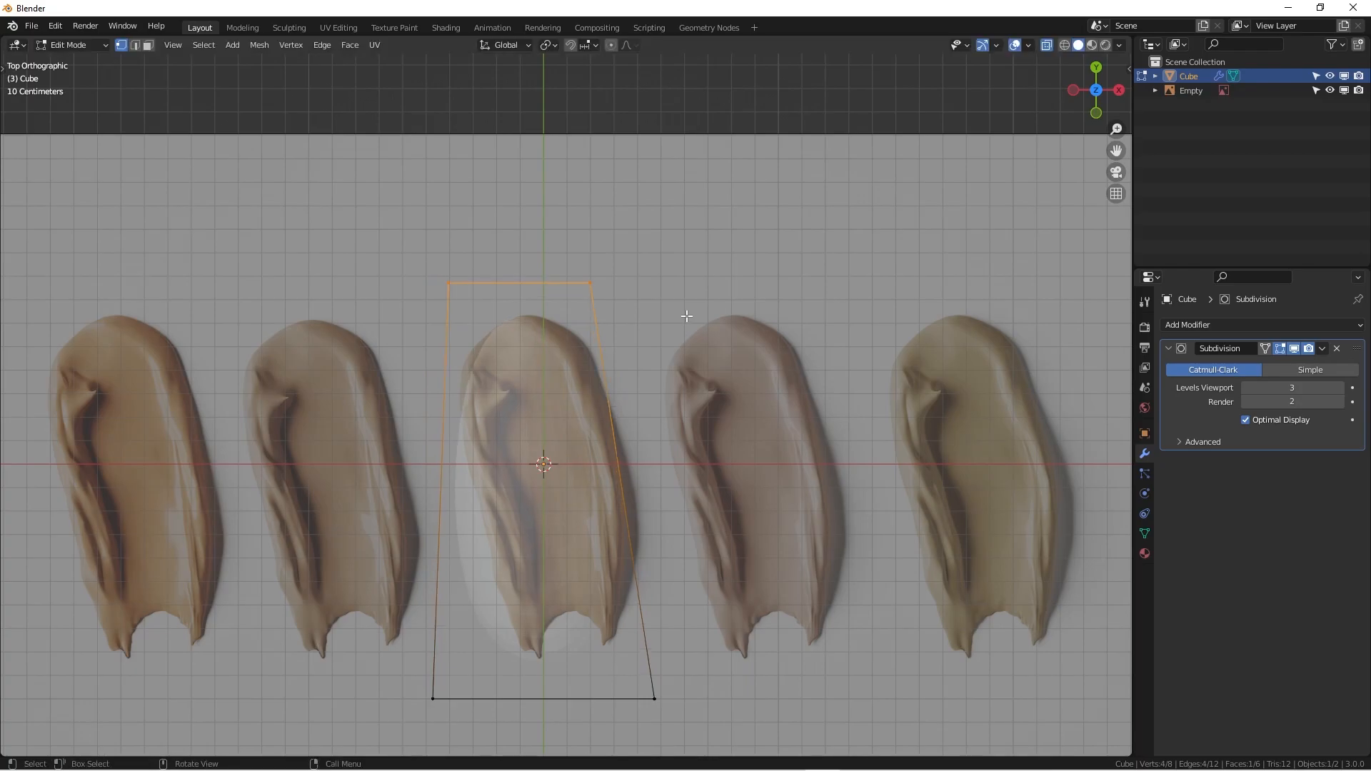
{"action": "key", "text": "s"}
{"action": "left_click", "coordinate": [718, 316]}
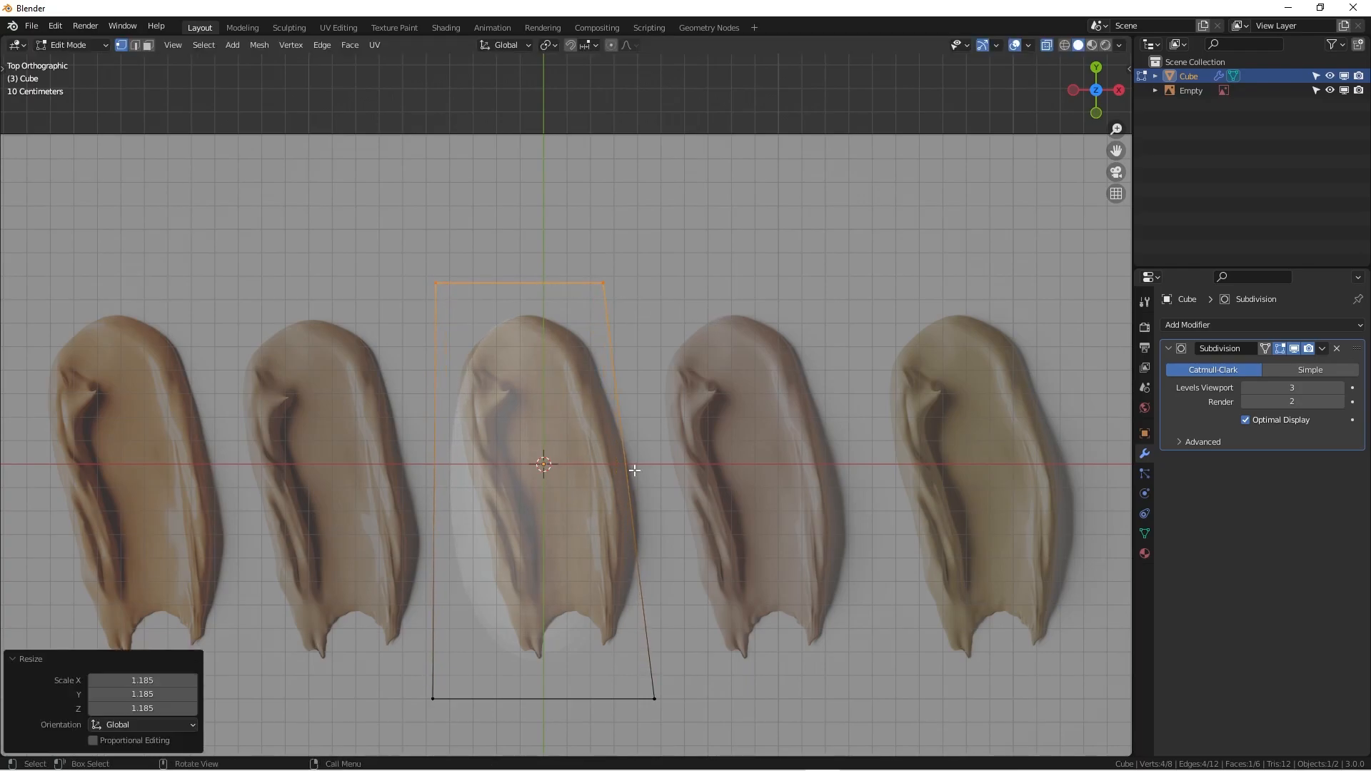
Scale the lower vertices of the block by 0.924 to narrow its bottom end.
{"action": "left_click_drag", "start_coordinate": [365, 651], "coordinate": [779, 728]}
{"action": "key", "text": "s"}
{"action": "left_click", "coordinate": [898, 637]}
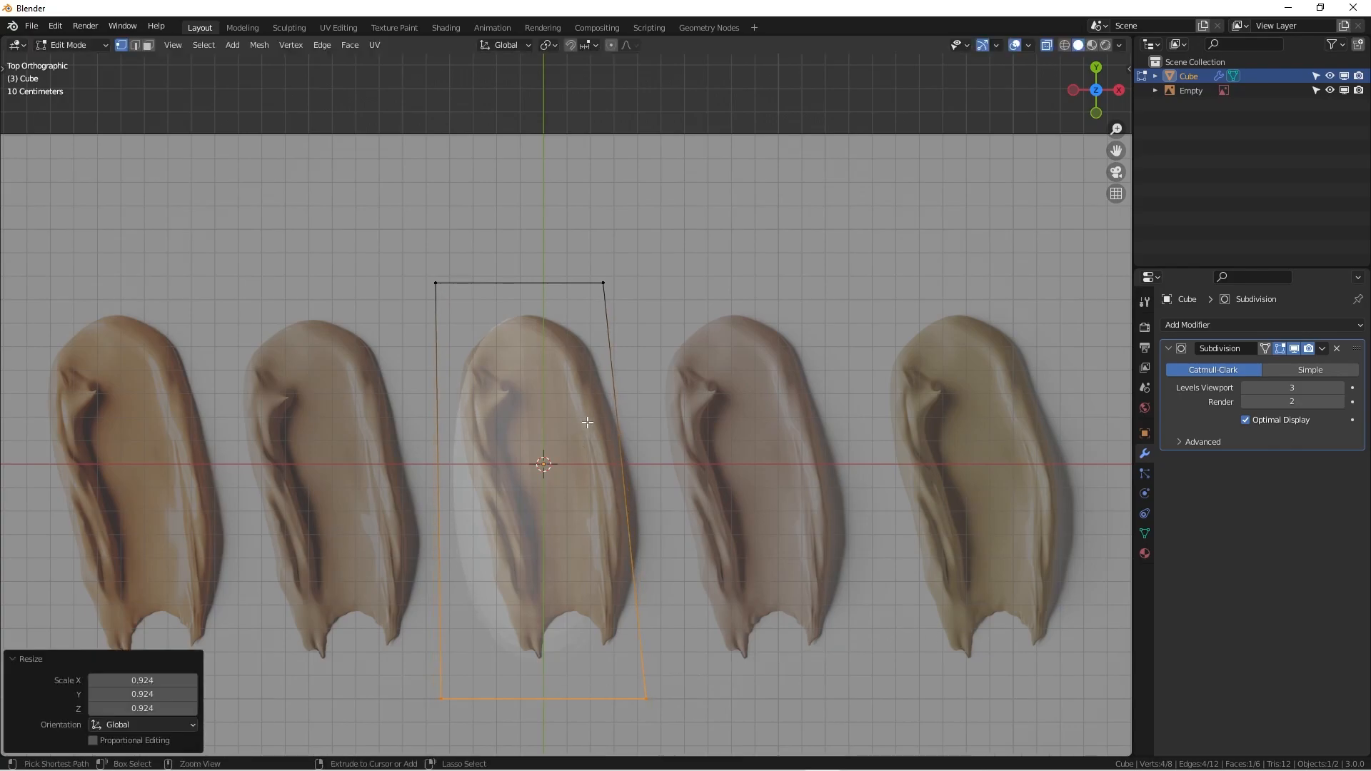
Add one horizontal loop cut across the middle of the block and move it up about 0.17 m in Y.
{"action": "key", "text": "ctrl+r"}
{"action": "left_click", "coordinate": [606, 471]}
{"action": "right_click", "coordinate": [607, 471]}
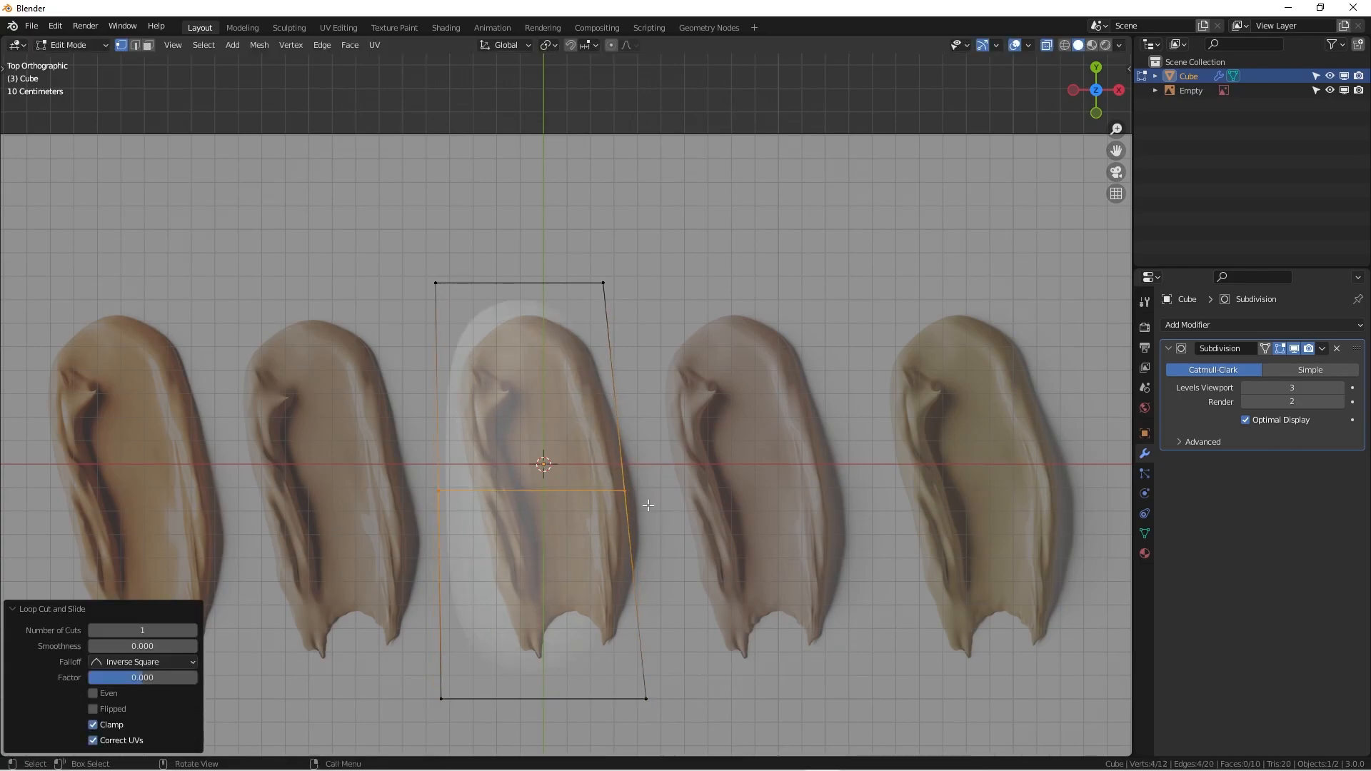
{"action": "key", "text": "g"}
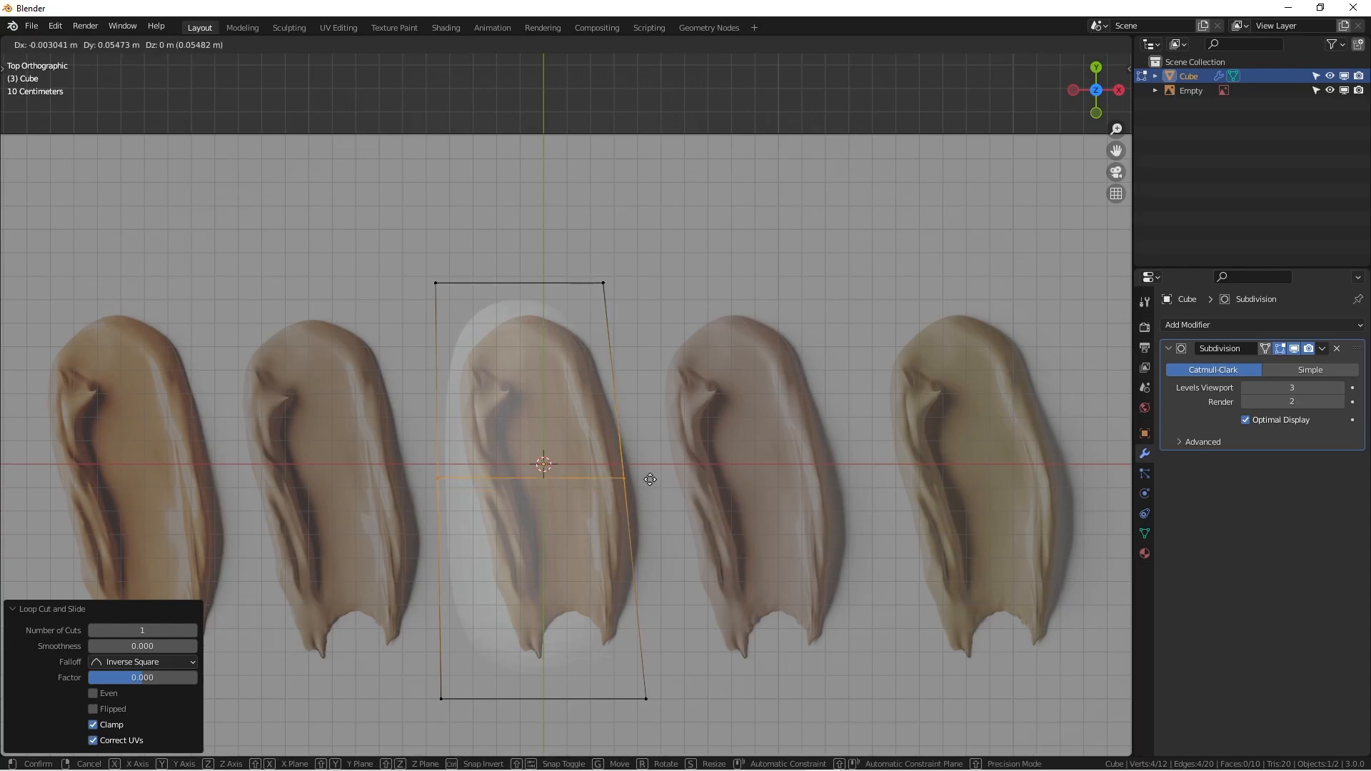
{"action": "left_click", "coordinate": [644, 454]}
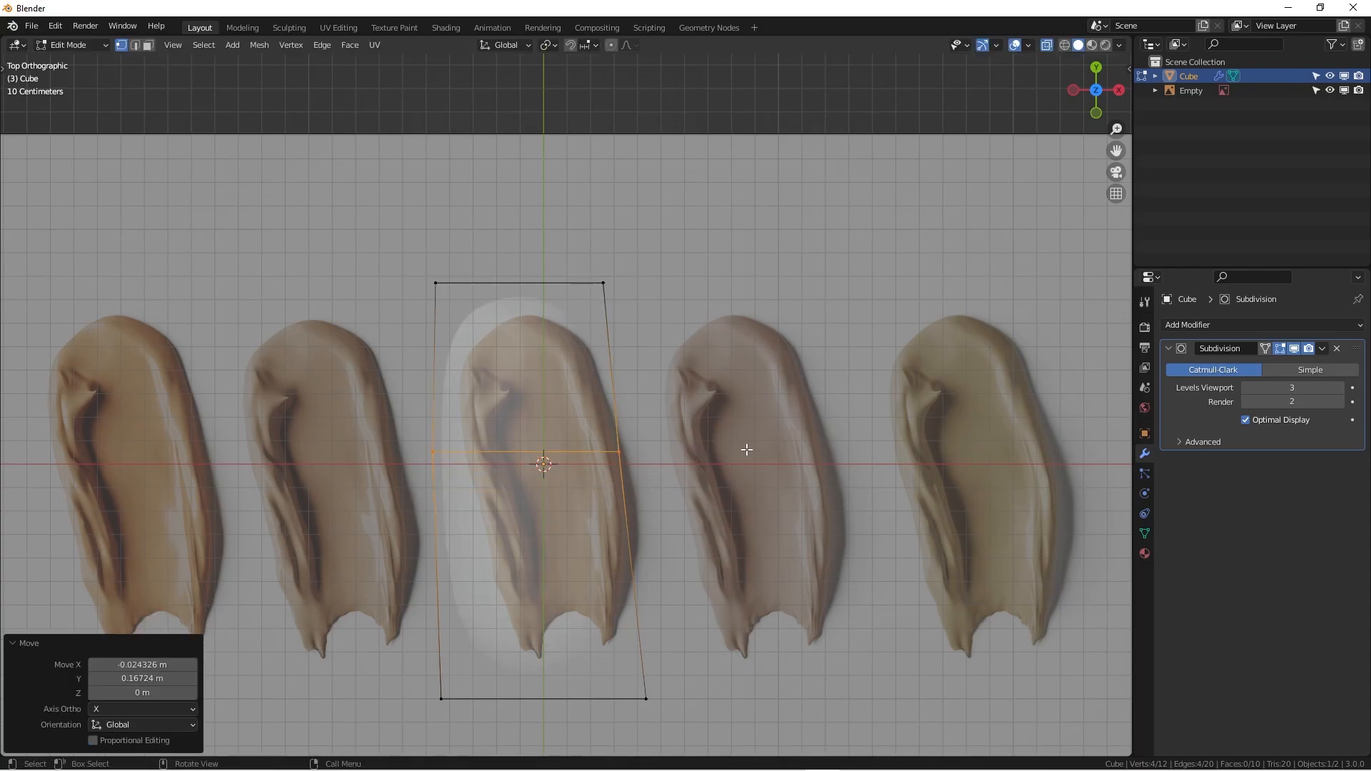
Scale the middle loop to 0.740 and move it about 0.085 m in X and -0.091 m in Y to follow the swatch's curve.
{"action": "key", "text": "s"}
{"action": "left_click", "coordinate": [690, 447]}
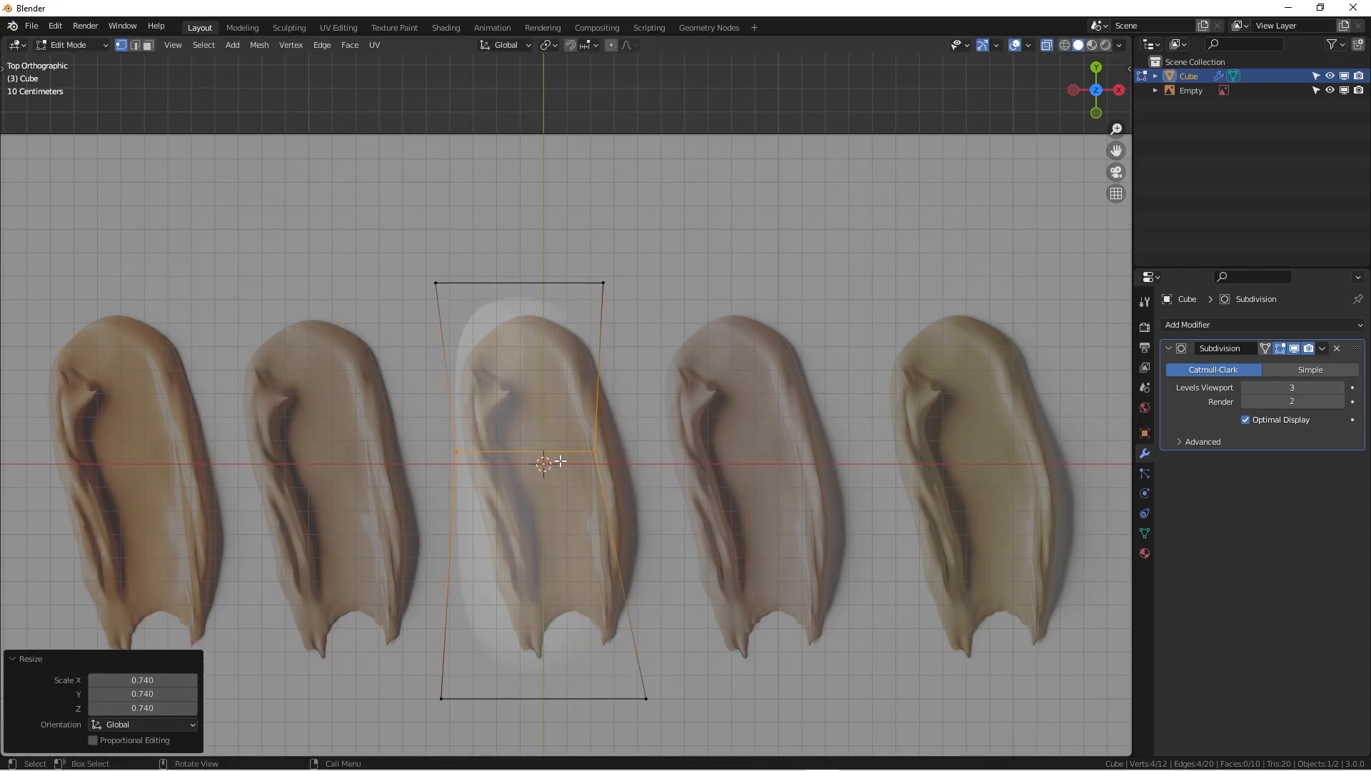
{"action": "key", "text": "g"}
{"action": "left_click", "coordinate": [600, 481]}
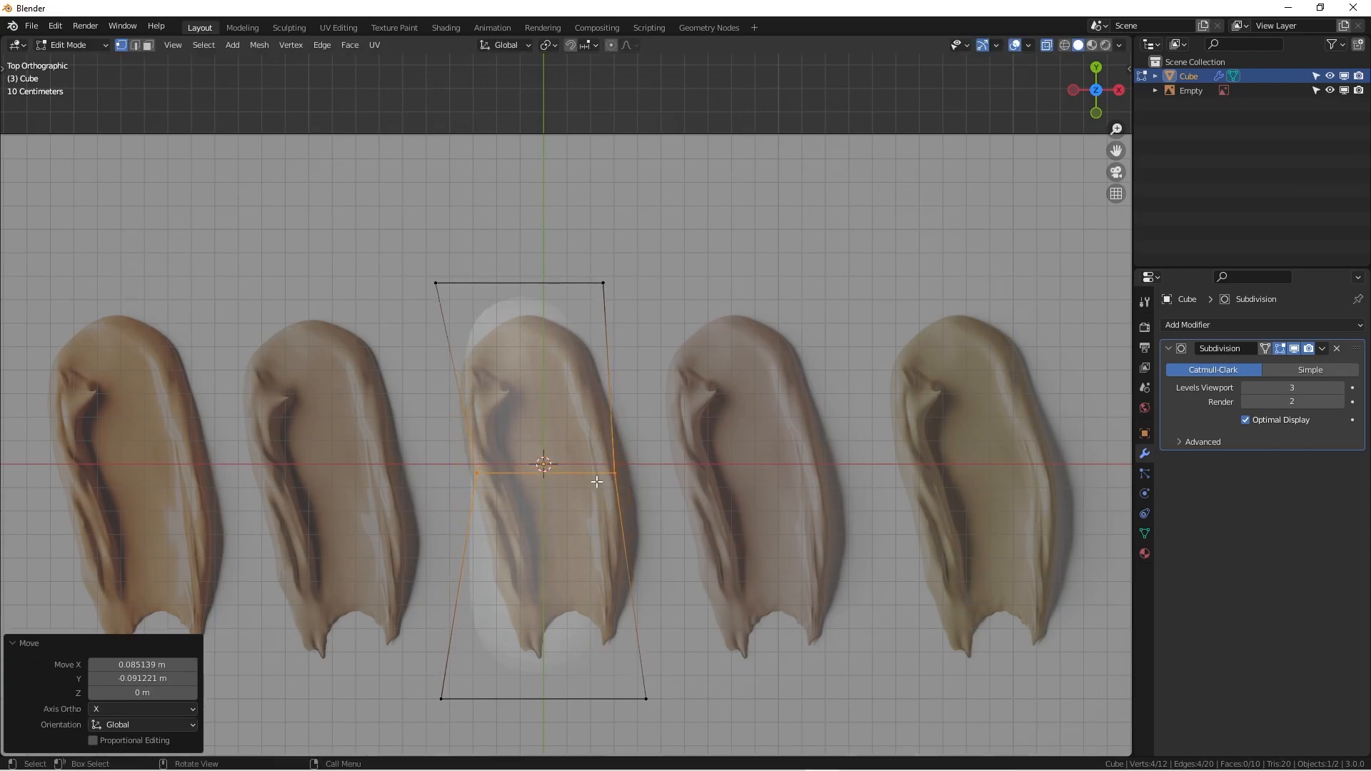
Move the block's upper vertices about 0.006 m in X and -0.085 m in Y toward the swatch's tip.
{"action": "left_click_drag", "start_coordinate": [392, 244], "coordinate": [706, 356]}
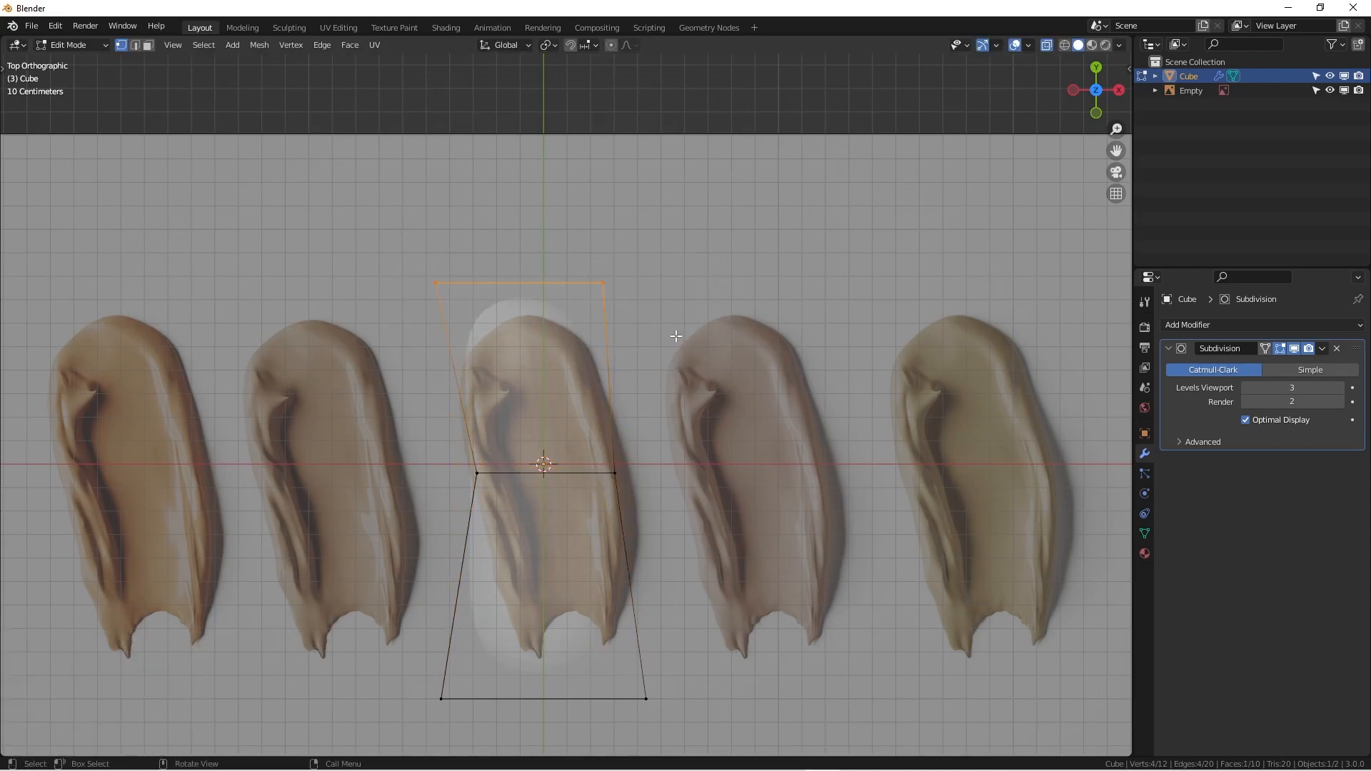
{"action": "key", "text": "g"}
{"action": "left_click", "coordinate": [624, 426]}
Scale the block's lower vertices to 0.521 and move them about 0.079 m in X and 0.258 m in Y onto the swatch's end.
{"action": "middle_click_drag", "start_coordinate": [624, 426], "coordinate": [620, 272], "text": "shift"}
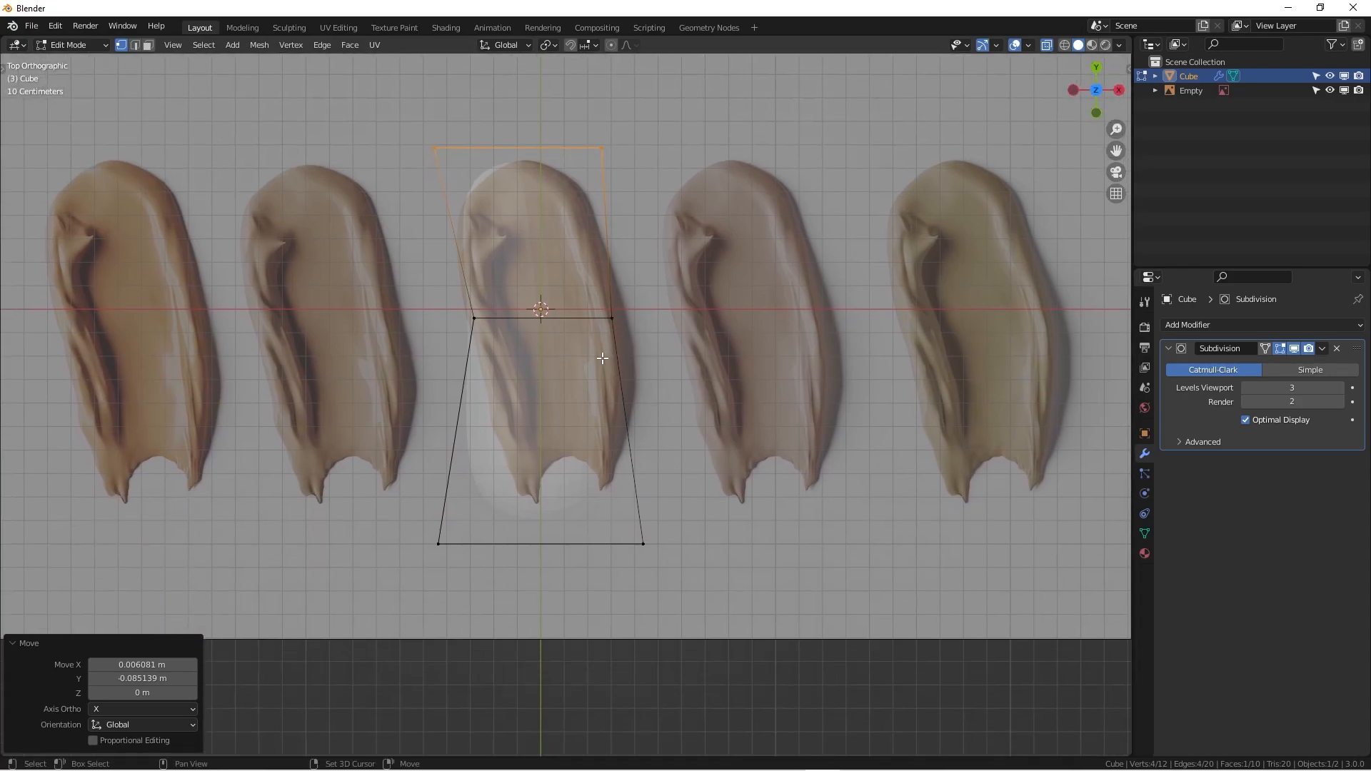
{"action": "left_click", "coordinate": [684, 573]}
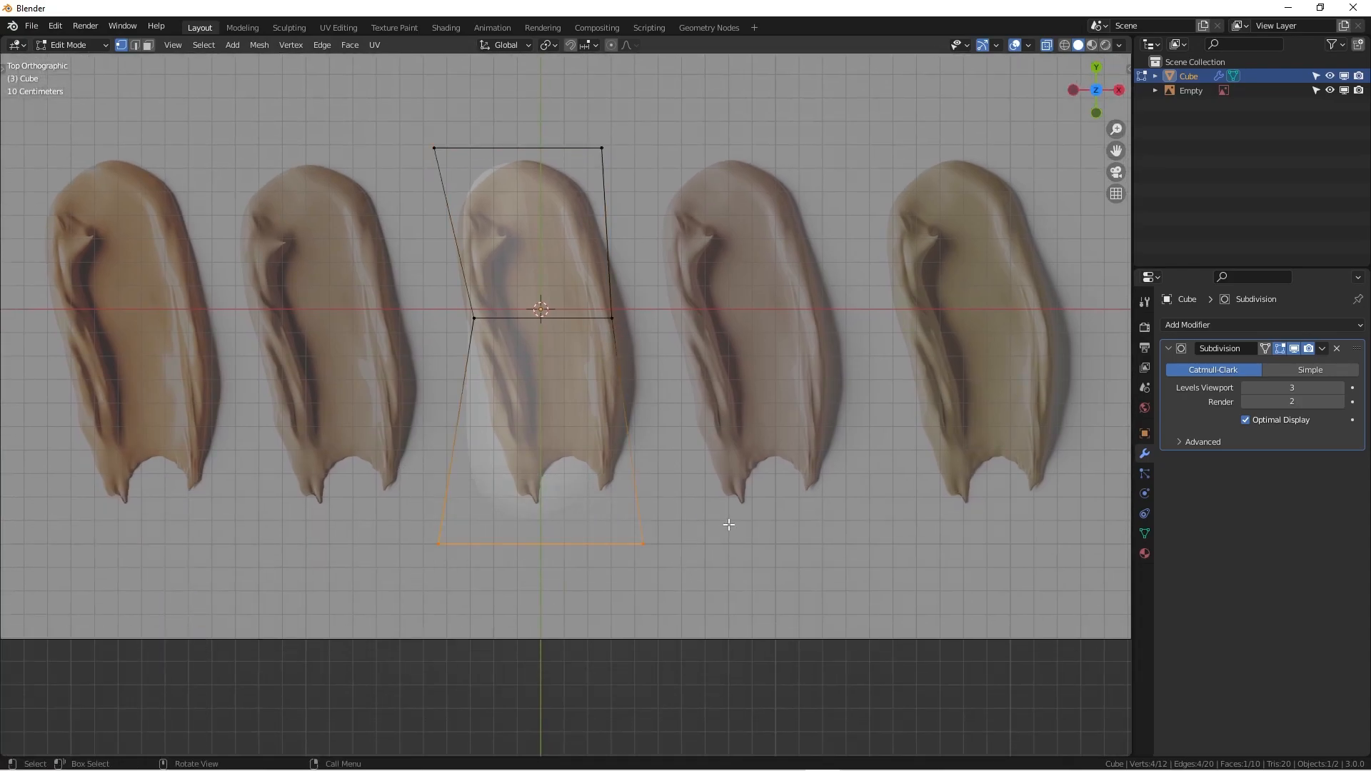
{"action": "key", "text": "shift+z"}
{"action": "key", "text": "shift+z"}
{"action": "key", "text": "s"}
{"action": "left_click", "coordinate": [669, 526]}
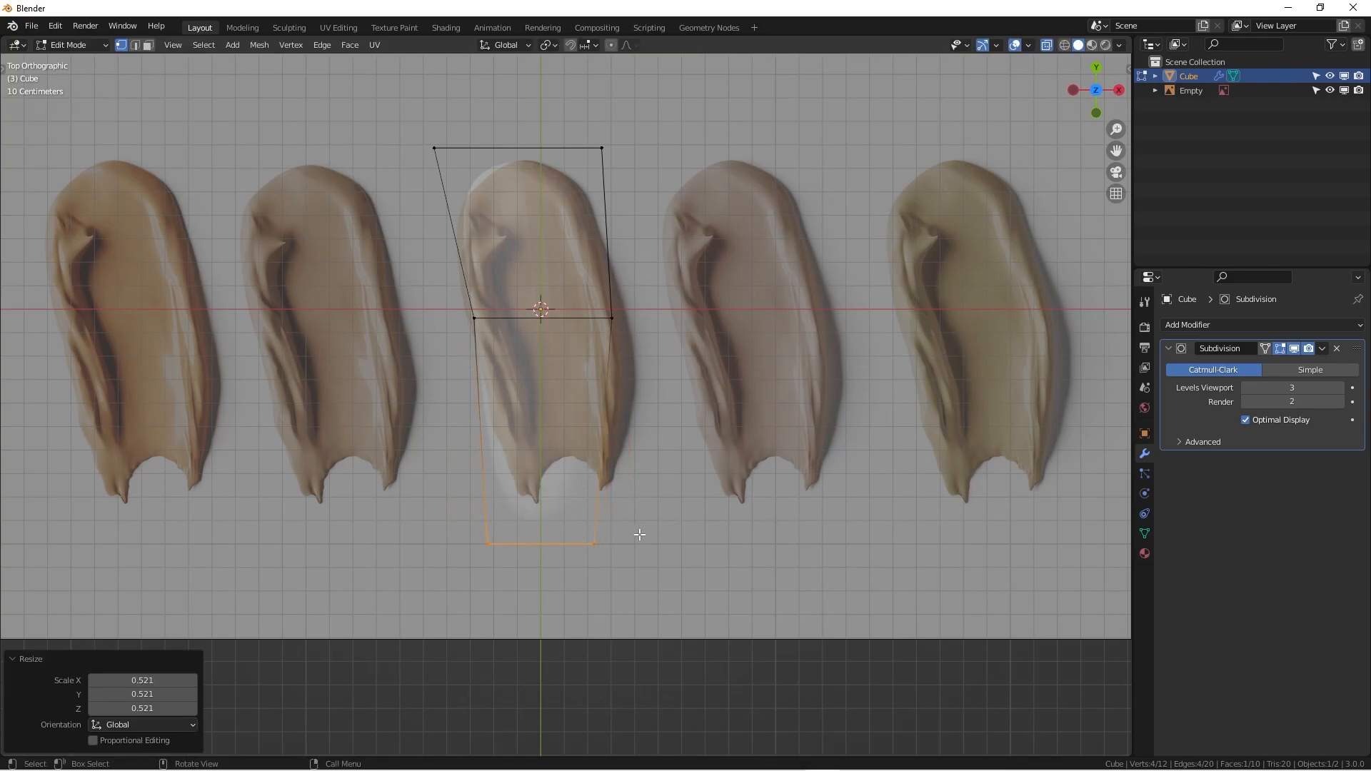
{"action": "key", "text": "g"}
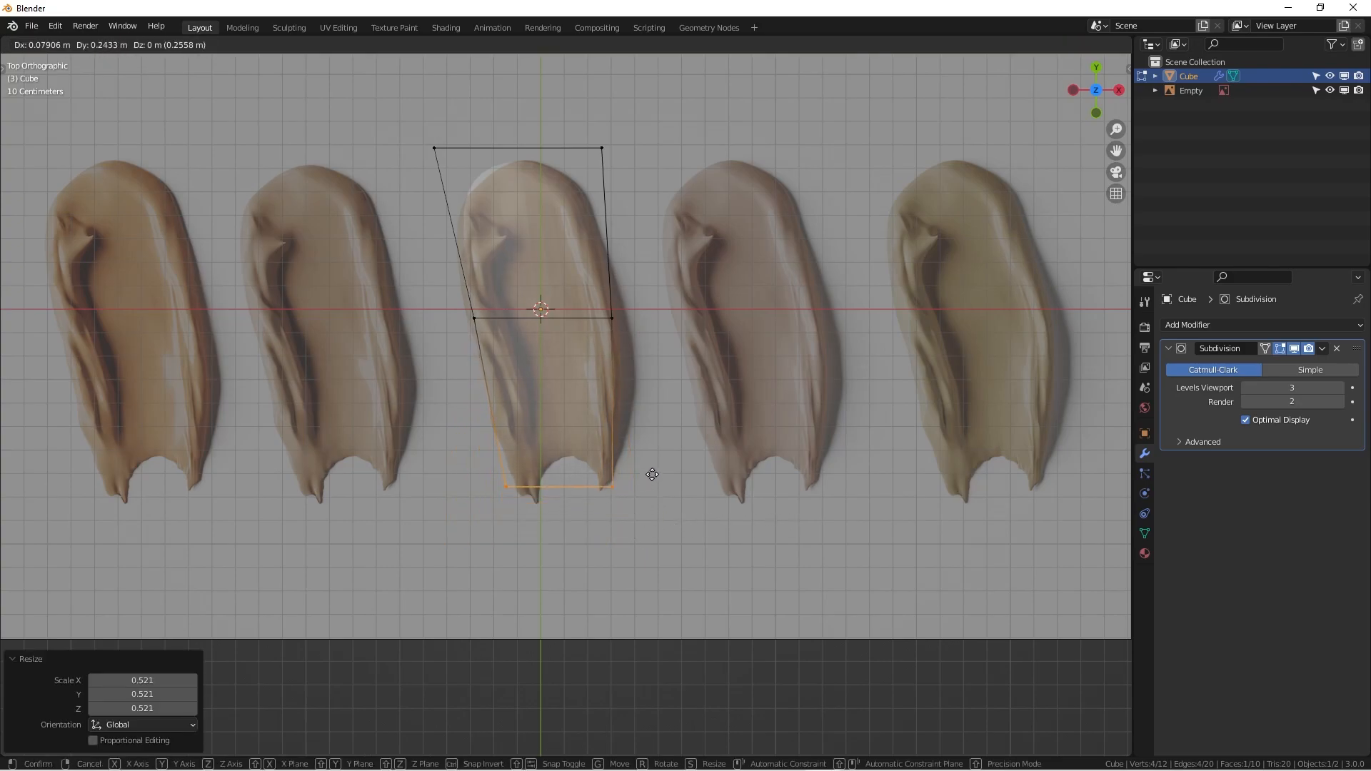
{"action": "left_click", "coordinate": [649, 472]}
Add one centred lengthwise loop cut at the block's mid-height in the right side view.
{"action": "scroll", "coordinate": [604, 474], "scroll_direction": "up", "scroll_amount": 4}
{"action": "scroll", "coordinate": [607, 475], "scroll_direction": "down", "scroll_amount": 3}
{"action": "middle_click_drag", "start_coordinate": [612, 476], "coordinate": [350, 362]}
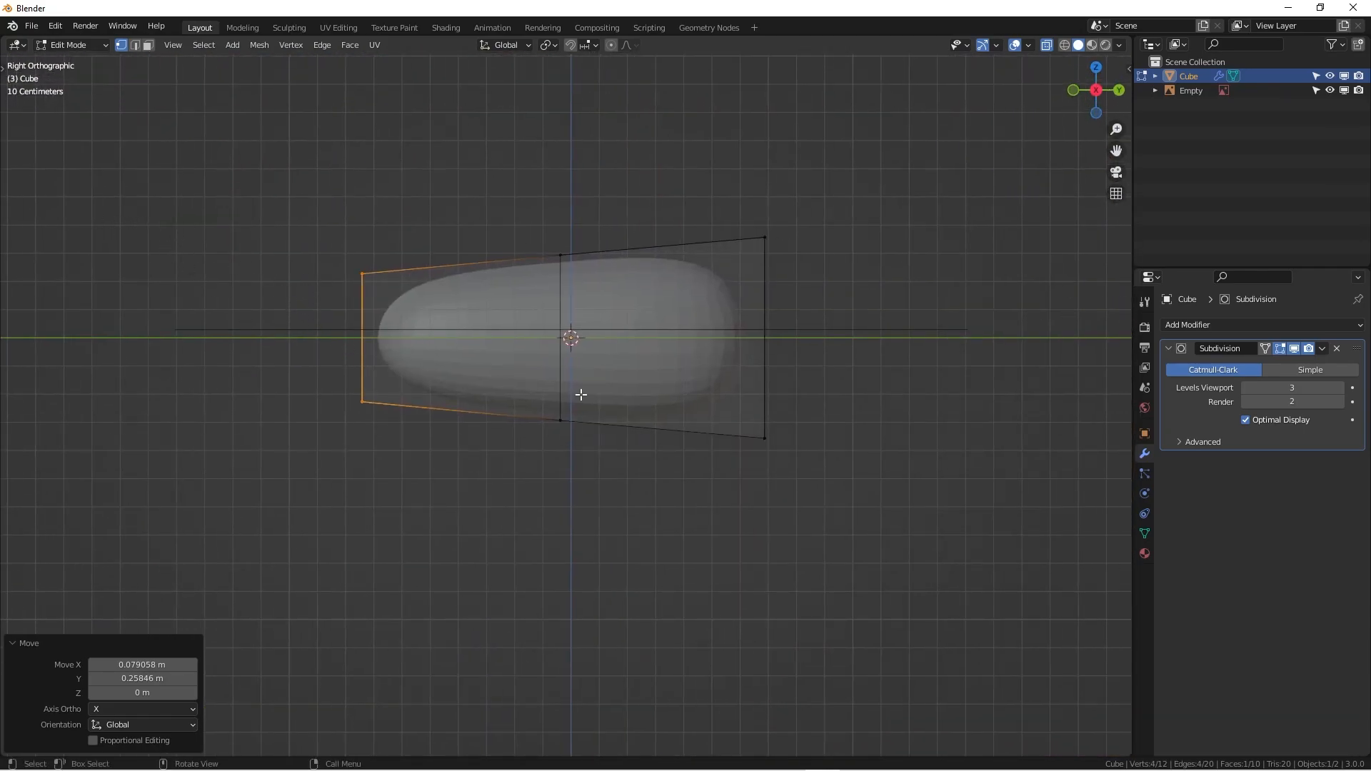
{"action": "key", "text": "ctrl+r"}
{"action": "left_click", "coordinate": [557, 350]}
{"action": "right_click", "coordinate": [557, 349]}
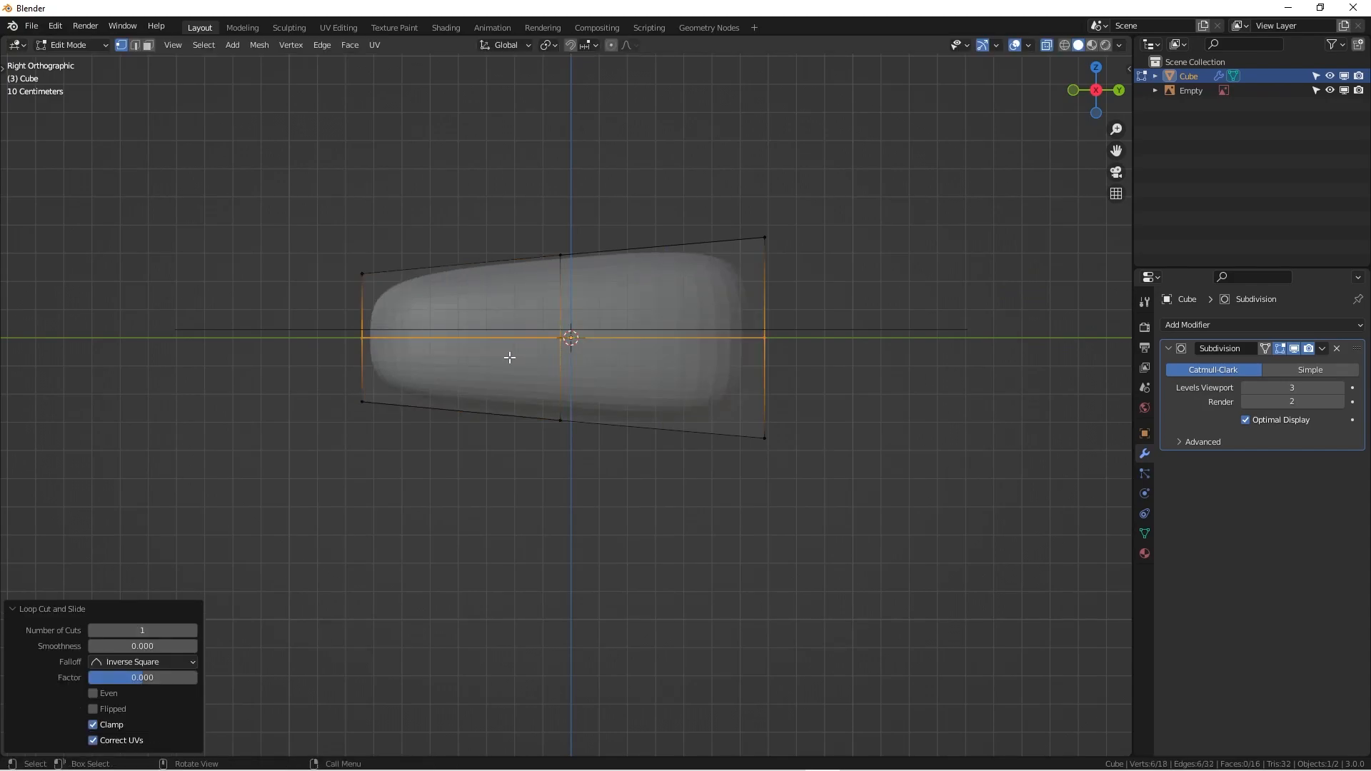
Flatten the underside vertices by scaling them to 0 along Z, and raise them in Z to just below the mid-height loop.
{"action": "left_click_drag", "start_coordinate": [237, 361], "coordinate": [876, 469]}
{"action": "middle_click_drag", "start_coordinate": [876, 469], "coordinate": [778, 474]}
{"action": "key", "text": "KP_3"}
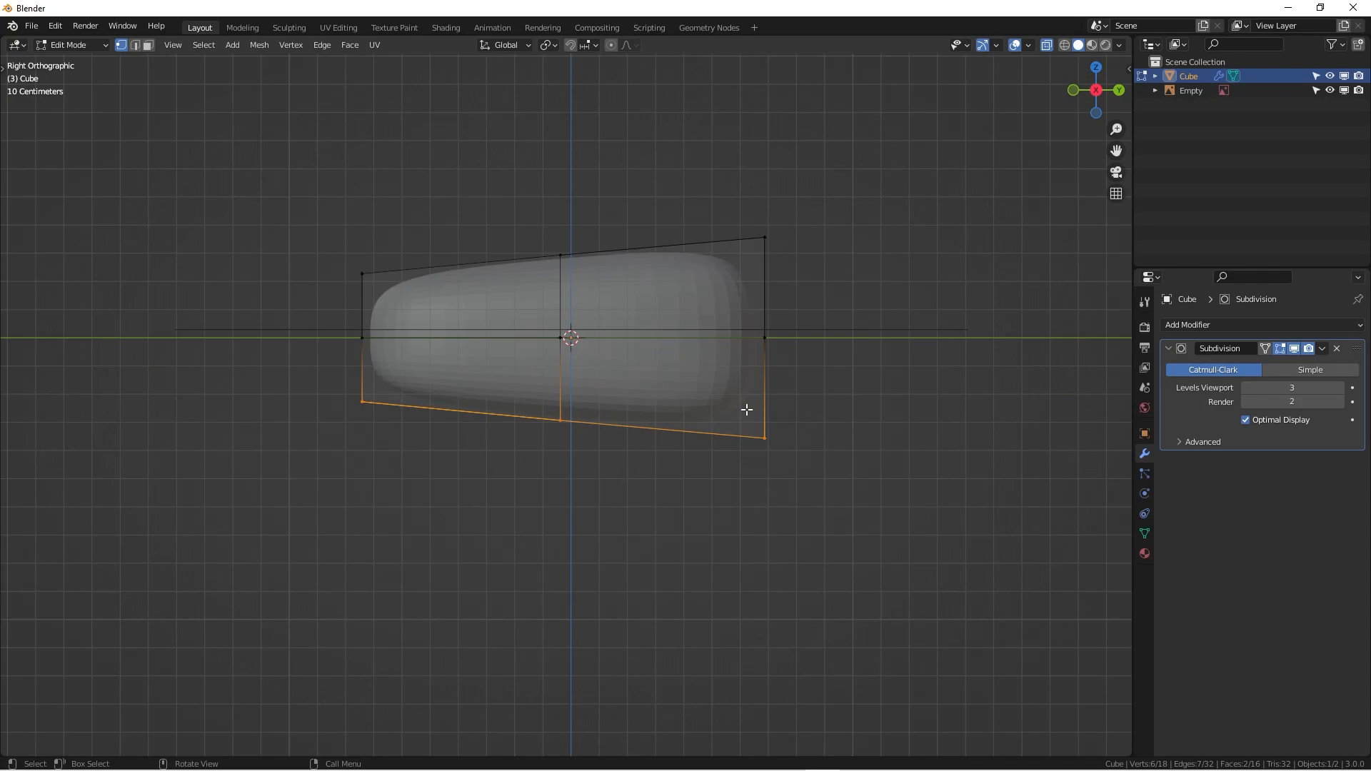
{"action": "key", "text": "s"}
{"action": "key", "text": "z"}
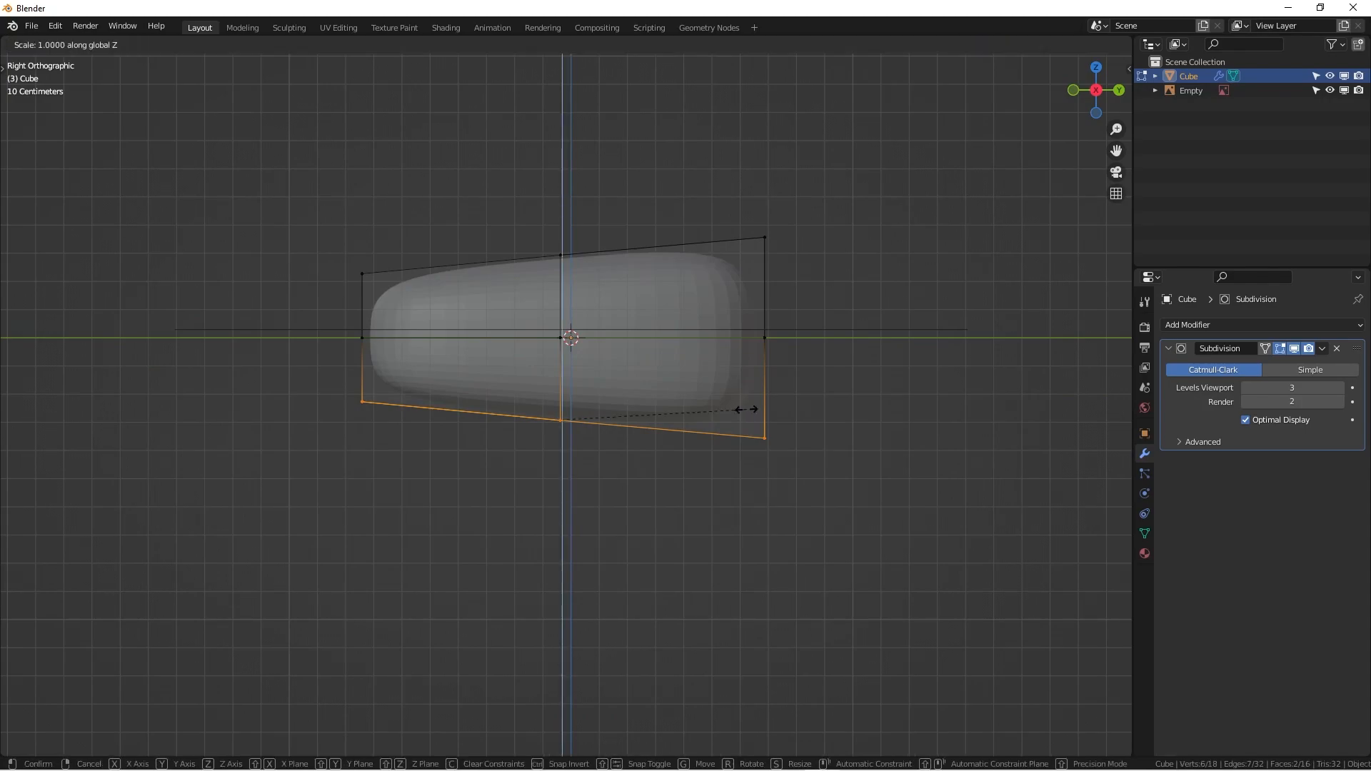
{"action": "key", "text": "0"}
{"action": "key", "text": "Return"}
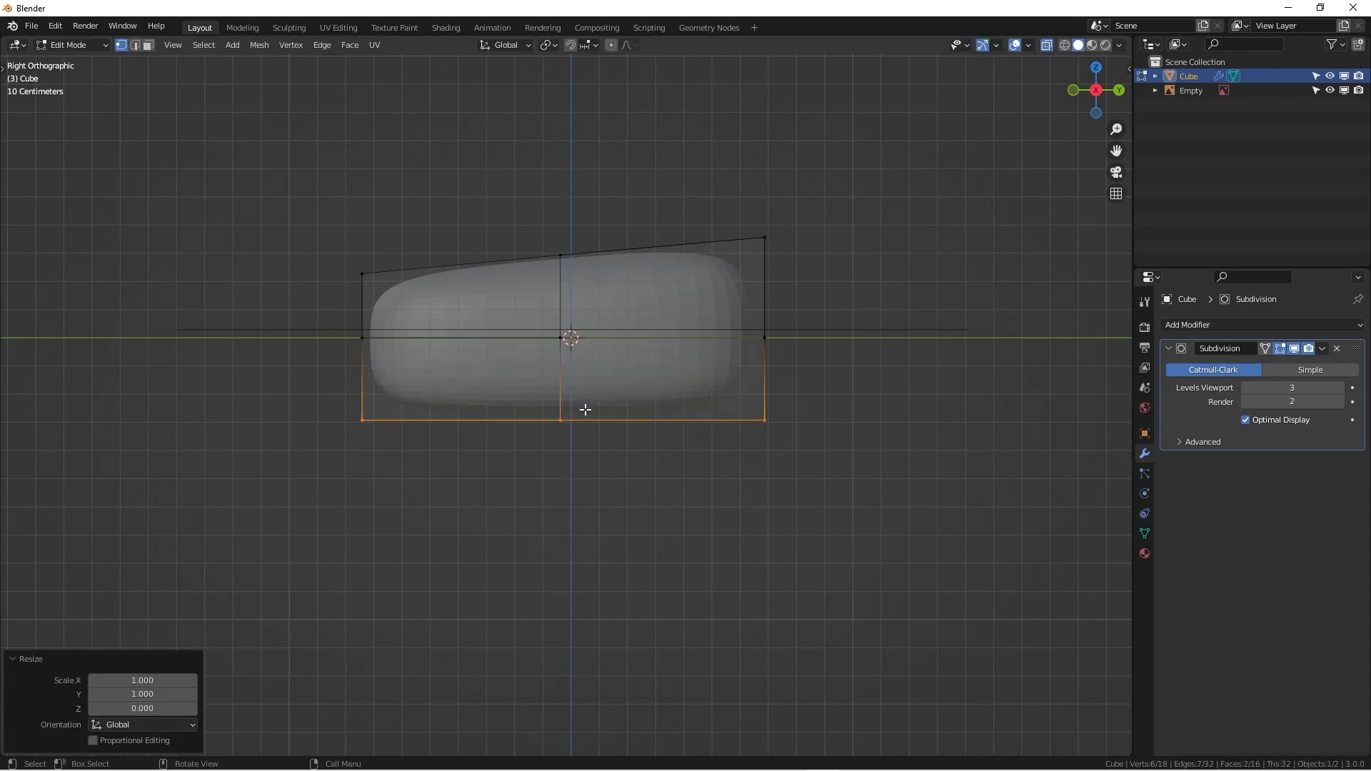
{"action": "key", "text": "g"}
{"action": "key", "text": "z"}
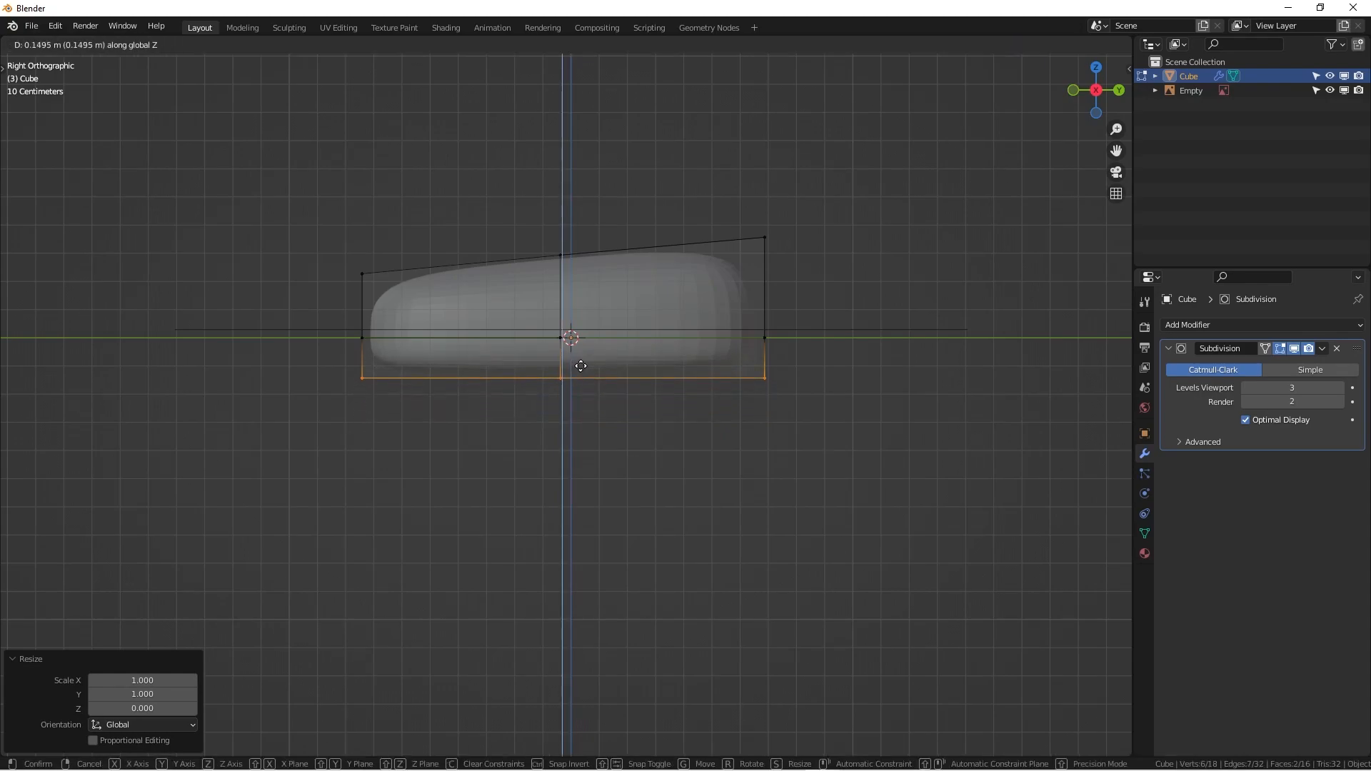
{"action": "left_click", "coordinate": [590, 331]}
Move the underside vertices together with the loop just above them up about 0.02 m along Z toward the reference plane.
{"action": "left_click_drag", "start_coordinate": [257, 327], "coordinate": [806, 375]}
{"action": "middle_click_drag", "start_coordinate": [807, 375], "coordinate": [418, 339]}
{"action": "scroll", "coordinate": [367, 358], "scroll_direction": "down", "scroll_amount": 3}
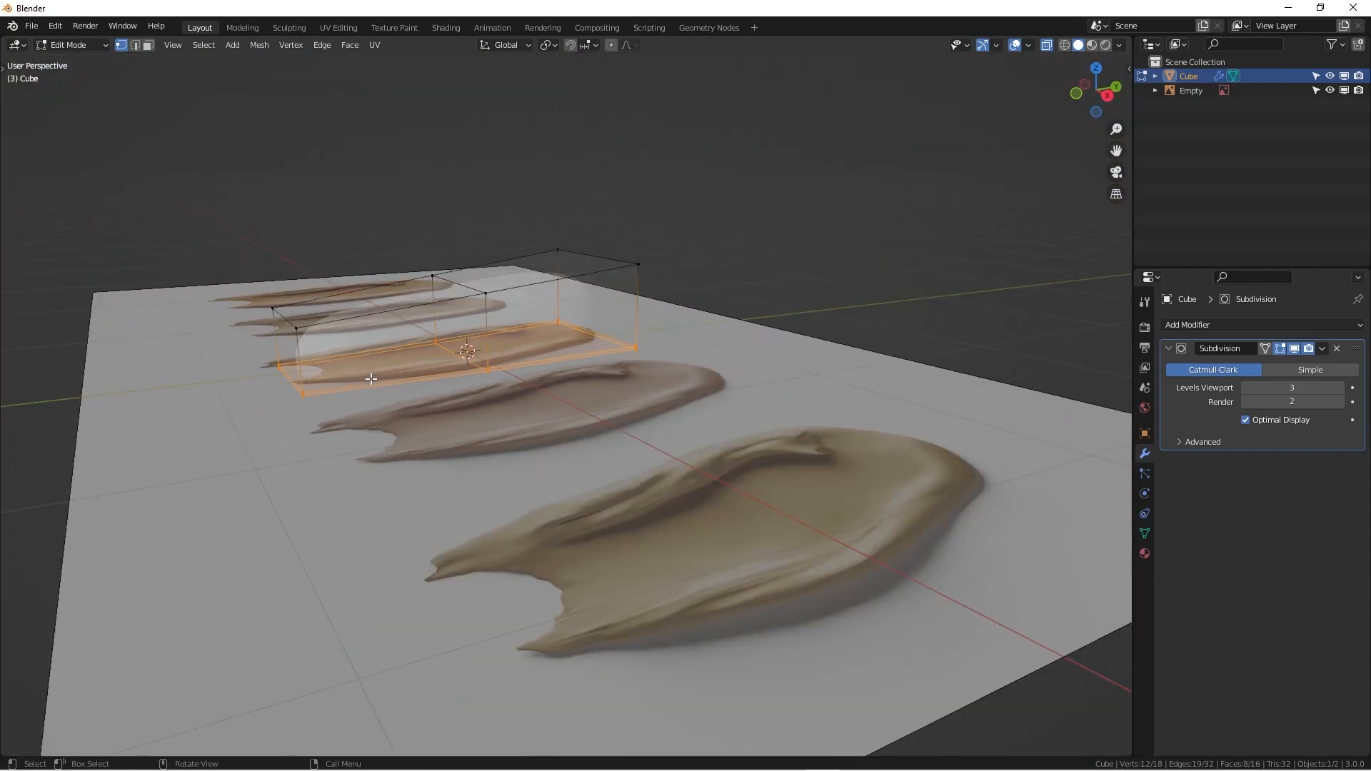
{"action": "scroll", "coordinate": [426, 414], "scroll_direction": "up", "scroll_amount": 1}
{"action": "key", "text": "KP_1"}
{"action": "key", "text": "KP_3"}
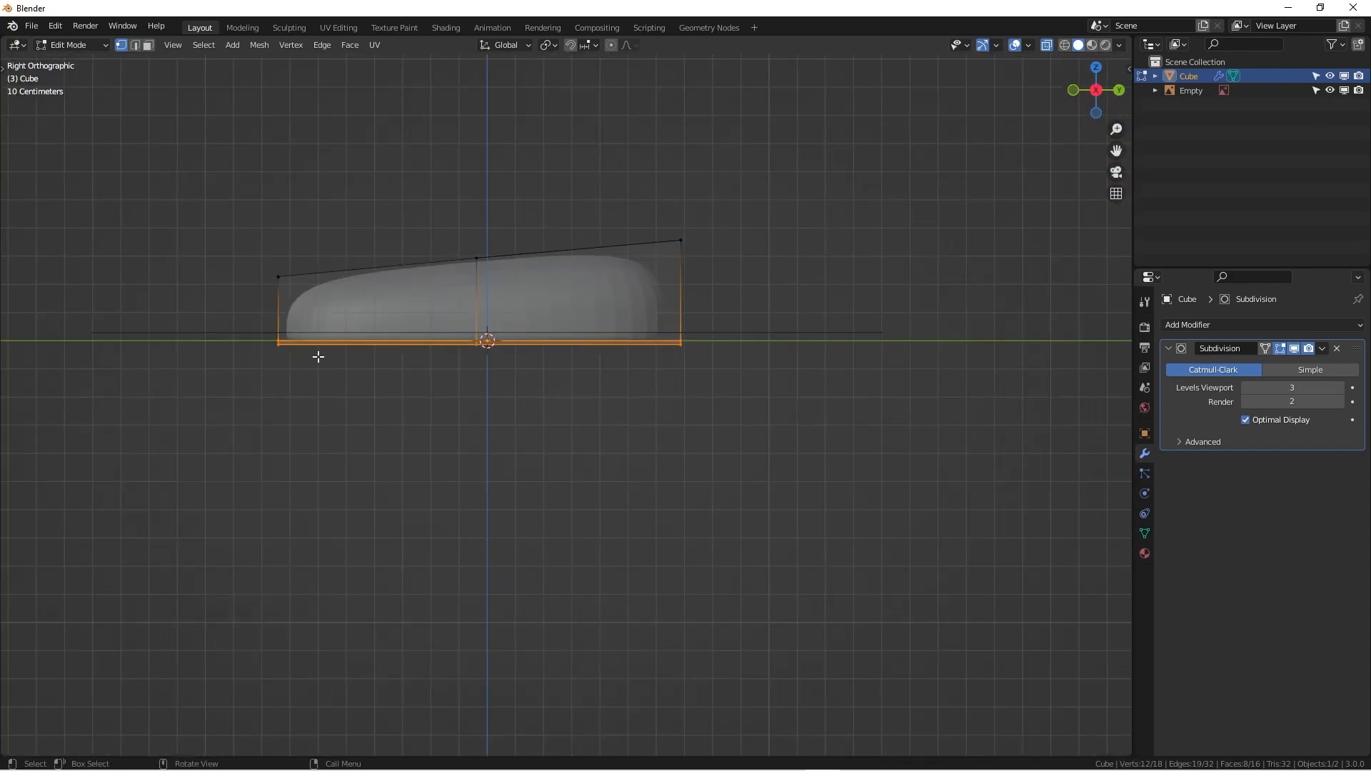
{"action": "scroll", "coordinate": [314, 357], "scroll_direction": "up", "scroll_amount": 3}
{"action": "middle_click_drag", "start_coordinate": [309, 355], "coordinate": [245, 352], "text": "shift"}
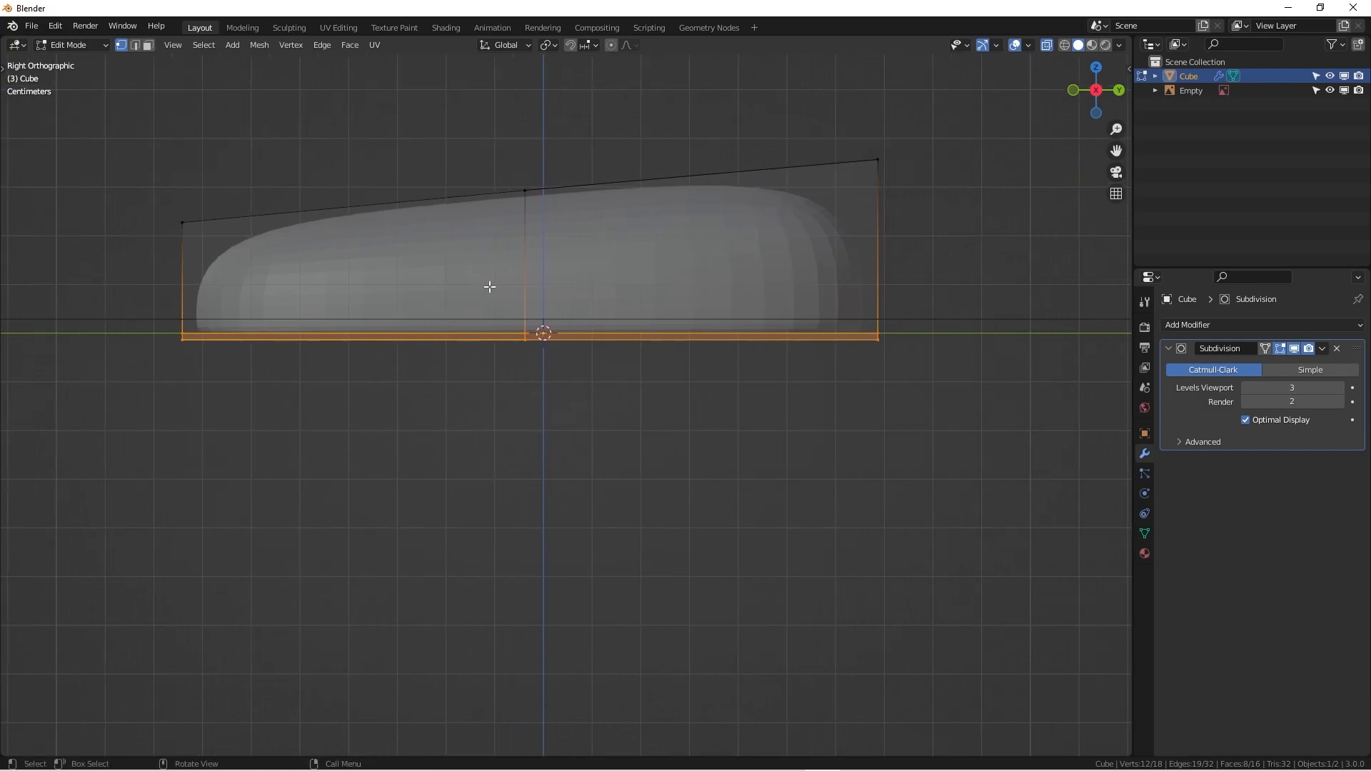
{"action": "key", "text": "g"}
{"action": "key", "text": "z"}
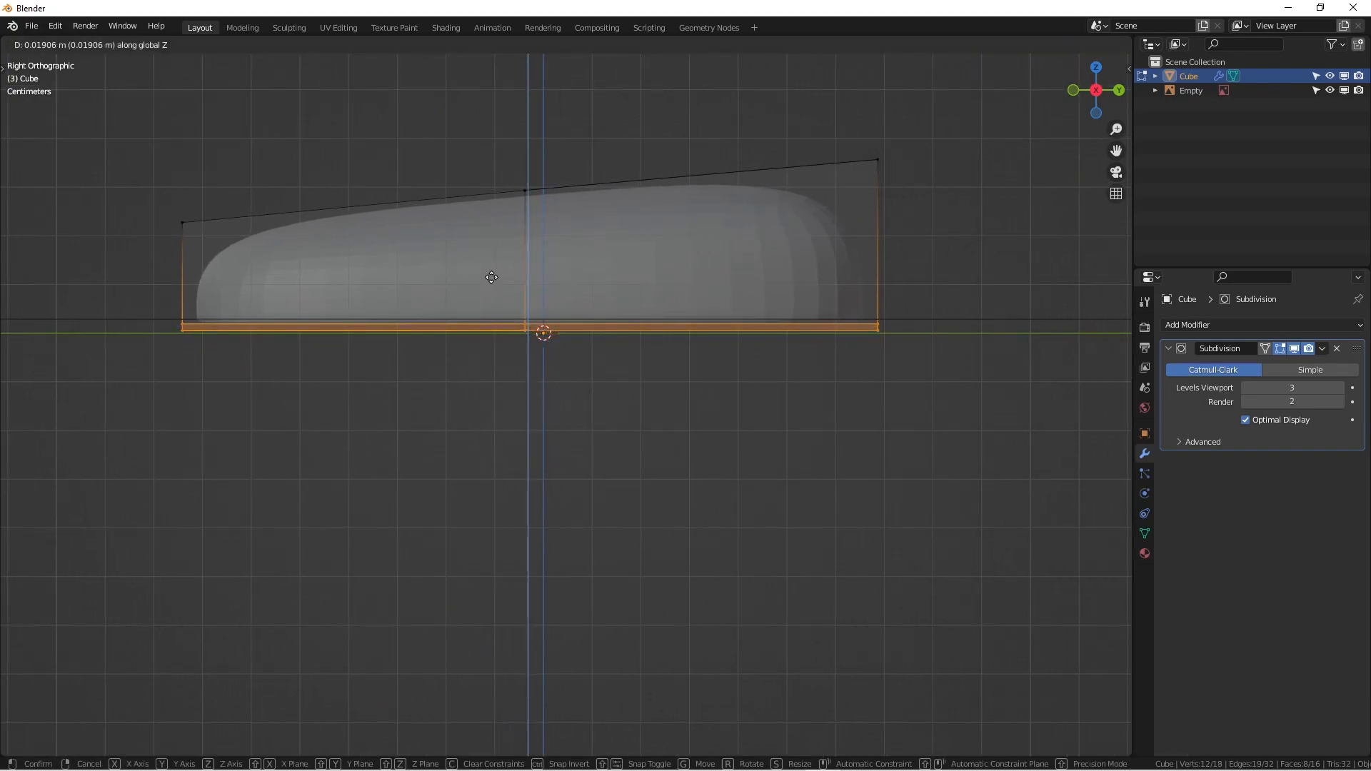
{"action": "left_click", "coordinate": [490, 279]}
Lower only the loop just above the underside by about 0.007 m along Z.
{"action": "left_click_drag", "start_coordinate": [129, 306], "coordinate": [977, 325]}
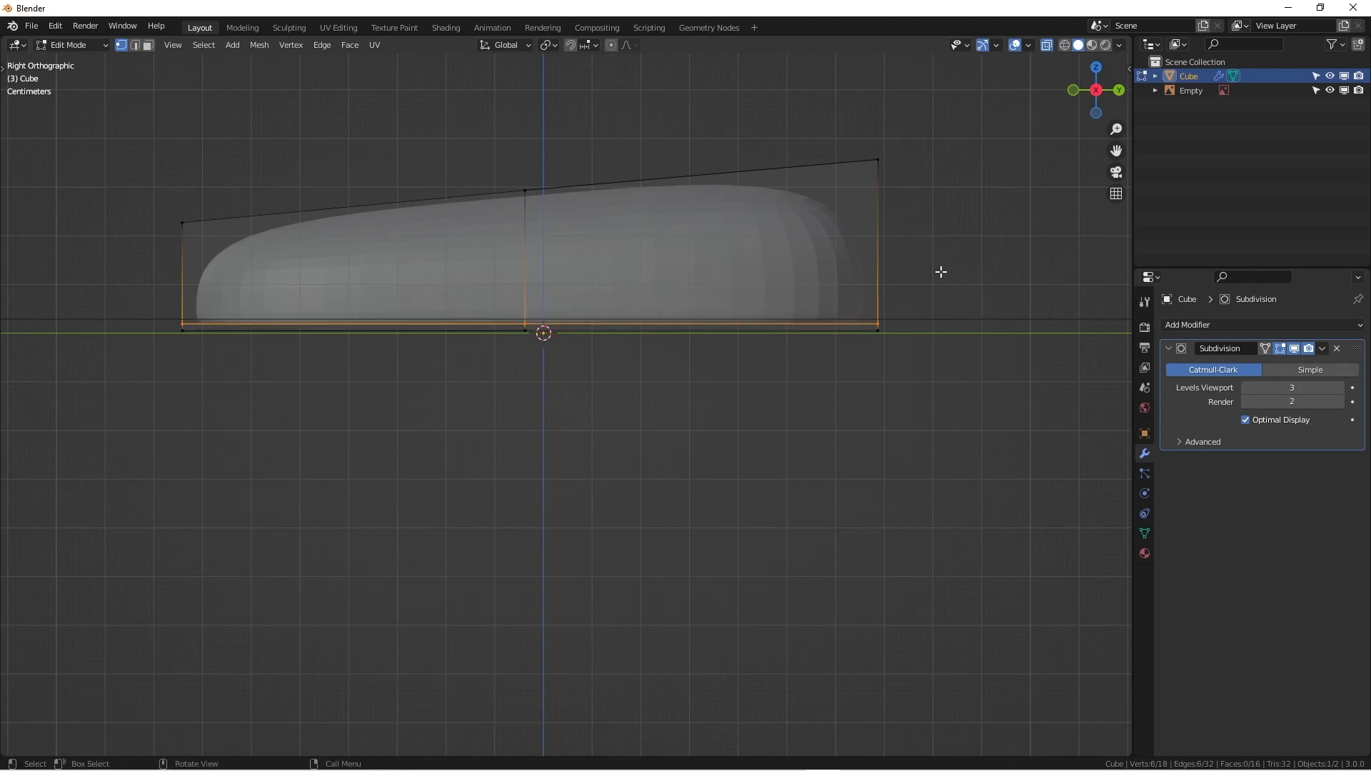
{"action": "key", "text": "g"}
{"action": "key", "text": "z"}
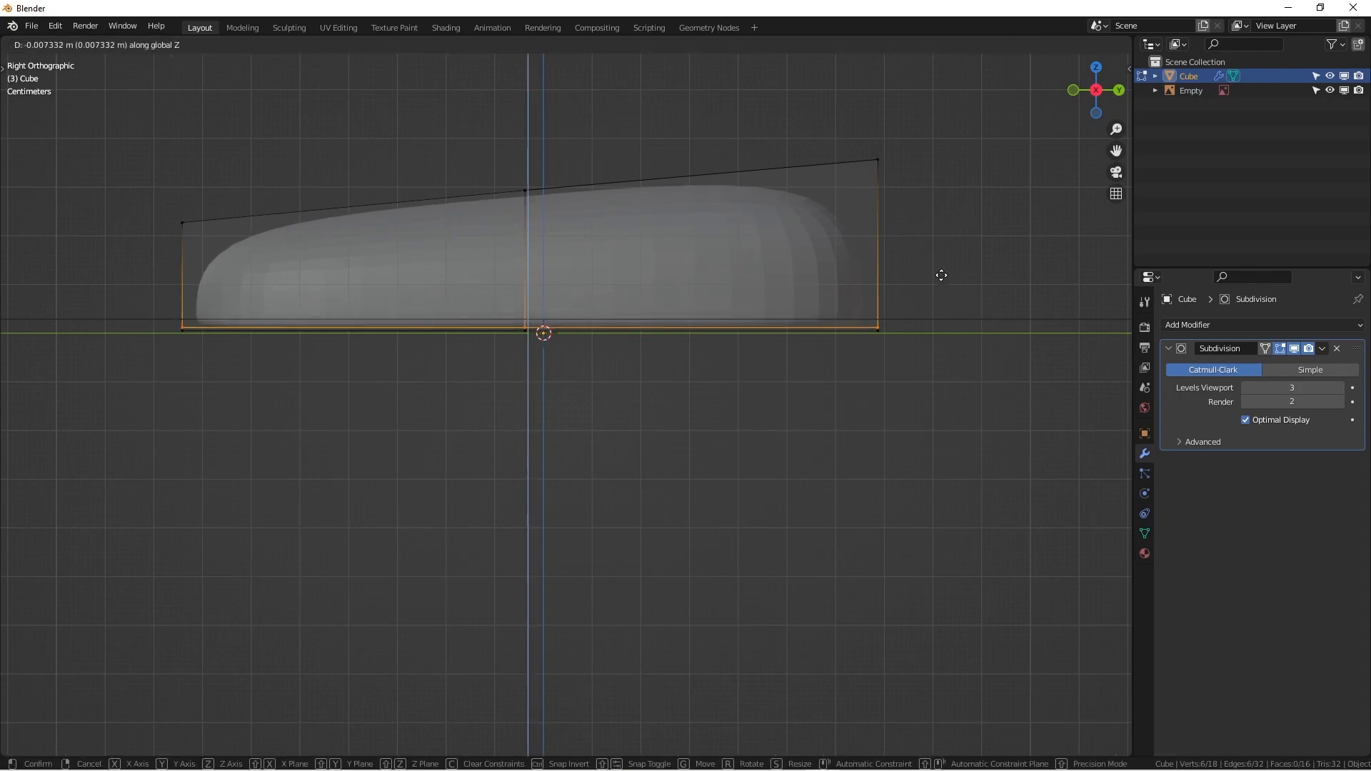
{"action": "left_click", "coordinate": [940, 275]}
Examine the smoothed shape in Object Mode from perspective and top views, comparing its outline with the middle swatch.
{"action": "middle_click_drag", "start_coordinate": [454, 287], "coordinate": [555, 330]}
{"action": "key", "text": "Tab"}
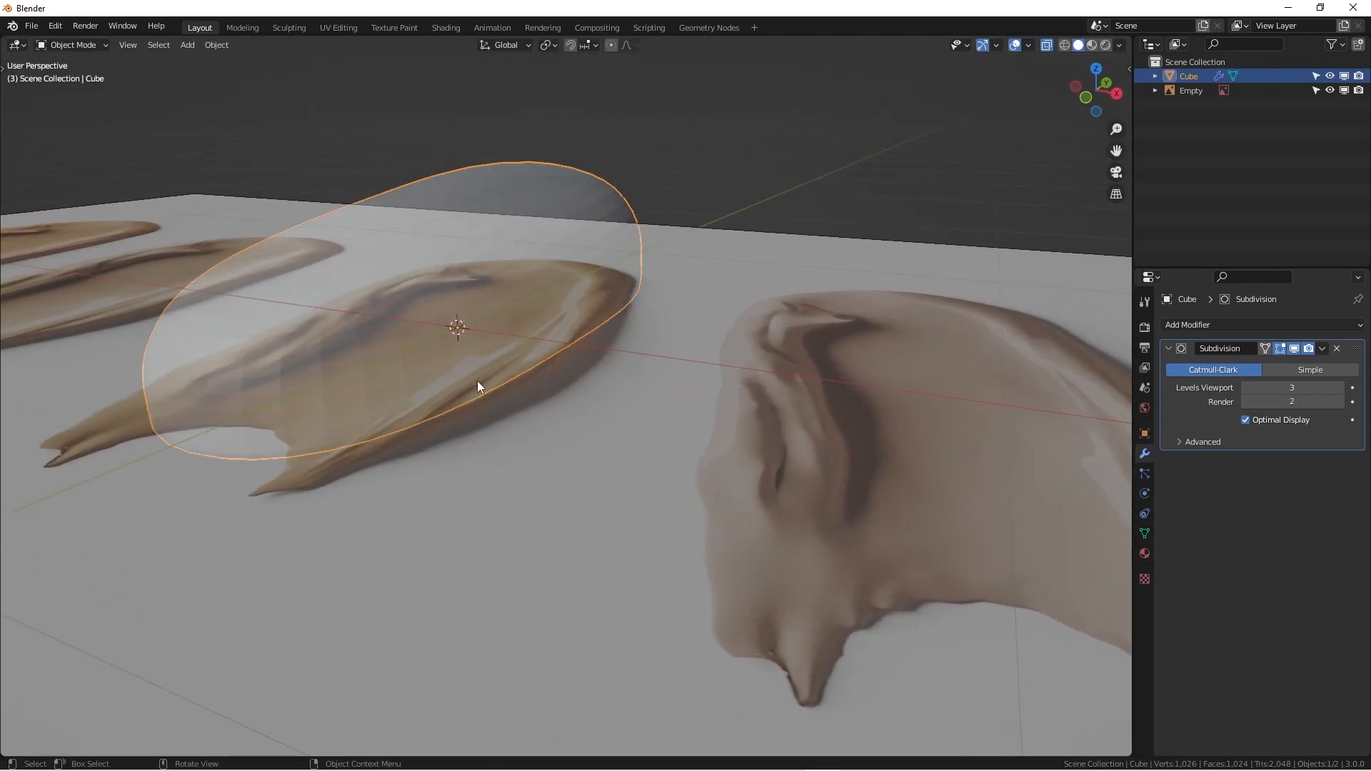
{"action": "middle_click_drag", "start_coordinate": [477, 379], "coordinate": [549, 381]}
{"action": "key", "text": "KP_7"}
{"action": "key", "text": "alt+z"}
{"action": "scroll", "coordinate": [533, 379], "scroll_direction": "down", "scroll_amount": 3}
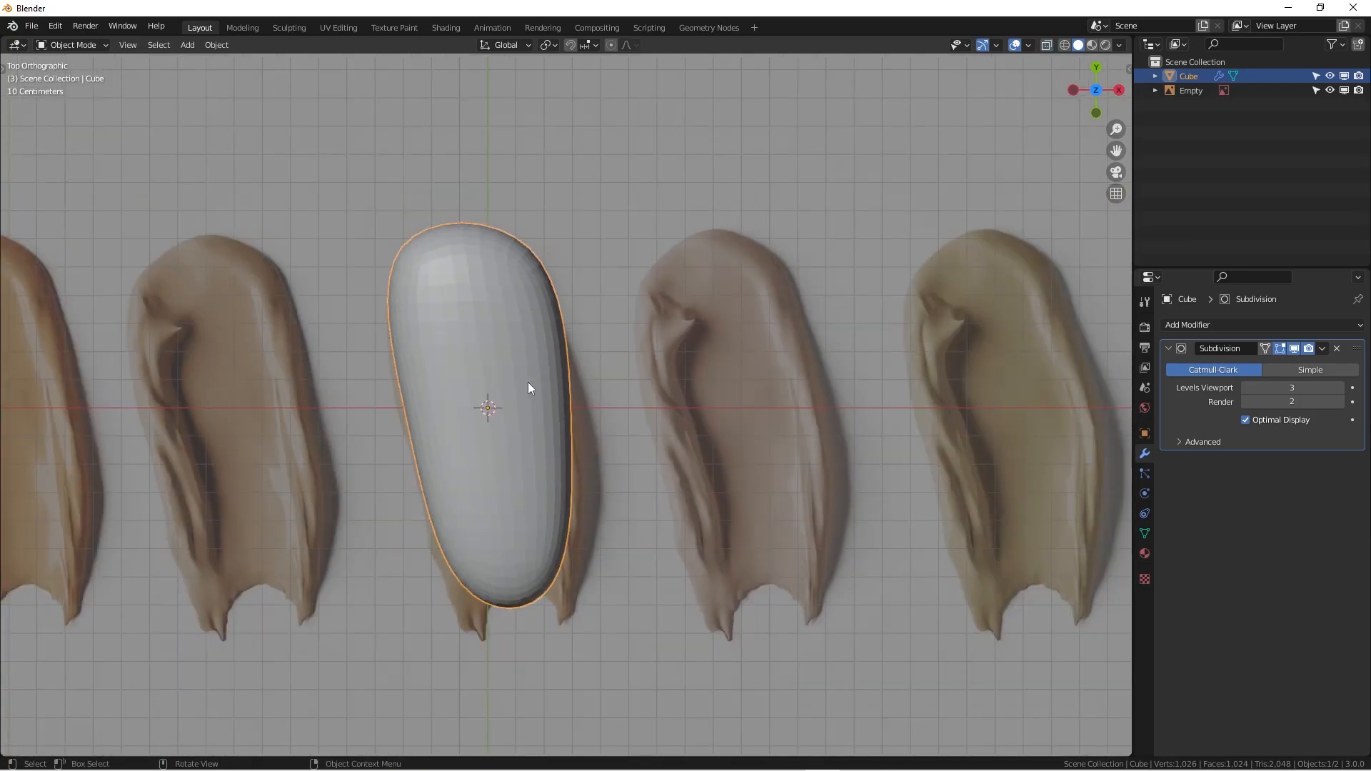
{"action": "middle_click_drag", "start_coordinate": [534, 448], "coordinate": [571, 360], "text": "shift"}
{"action": "scroll", "coordinate": [452, 281], "scroll_direction": "down", "scroll_amount": 2}
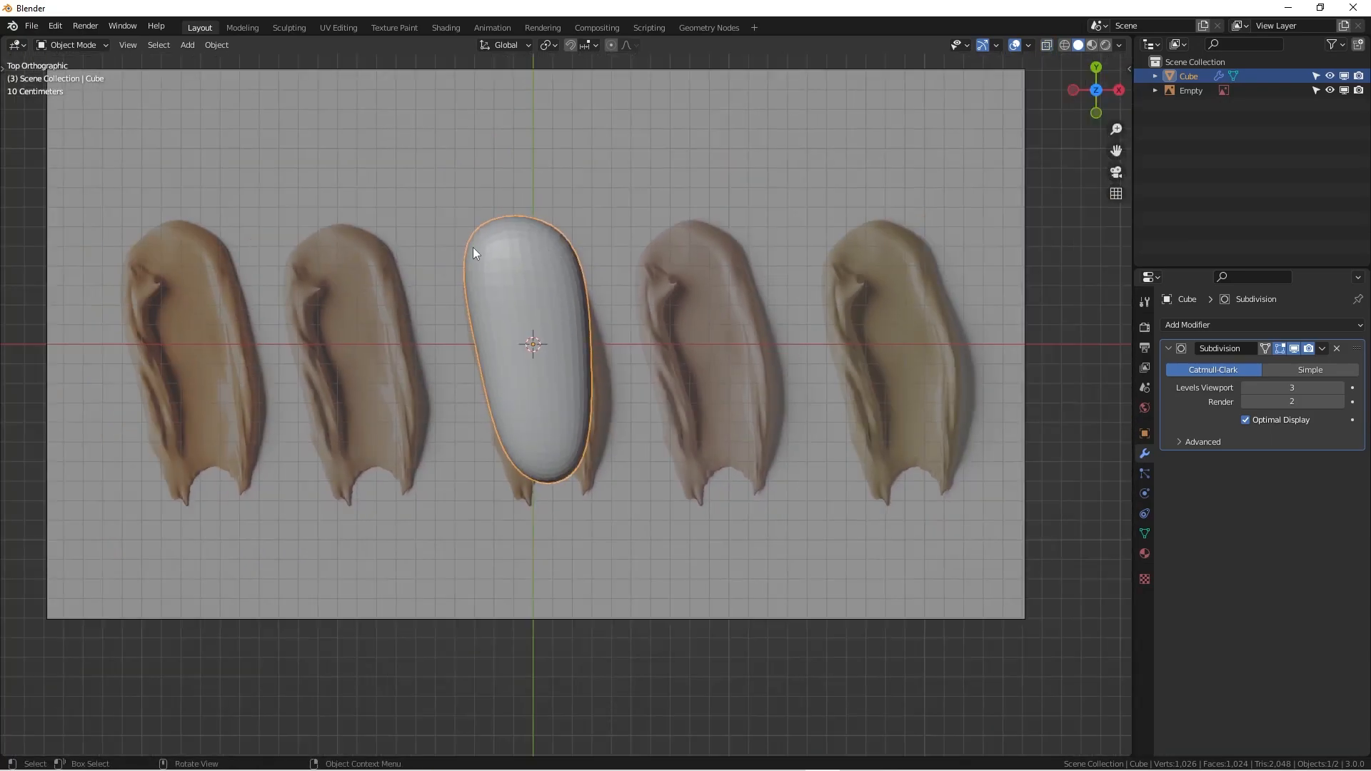
Move the middle row of vertices toward positive X and negative Y in the top view to follow the swatch's curve.
{"action": "key", "text": "Tab"}
{"action": "key", "text": "alt+z"}
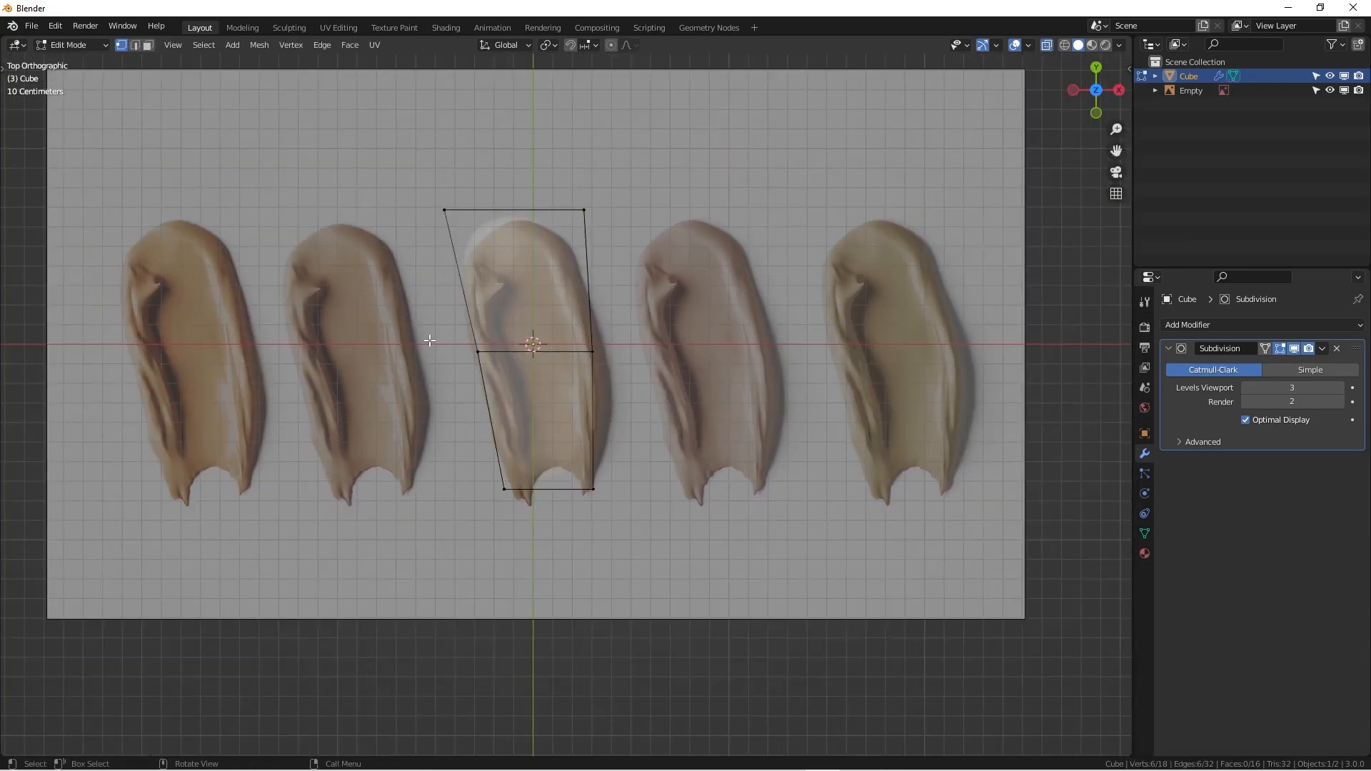
{"action": "key", "text": "g"}
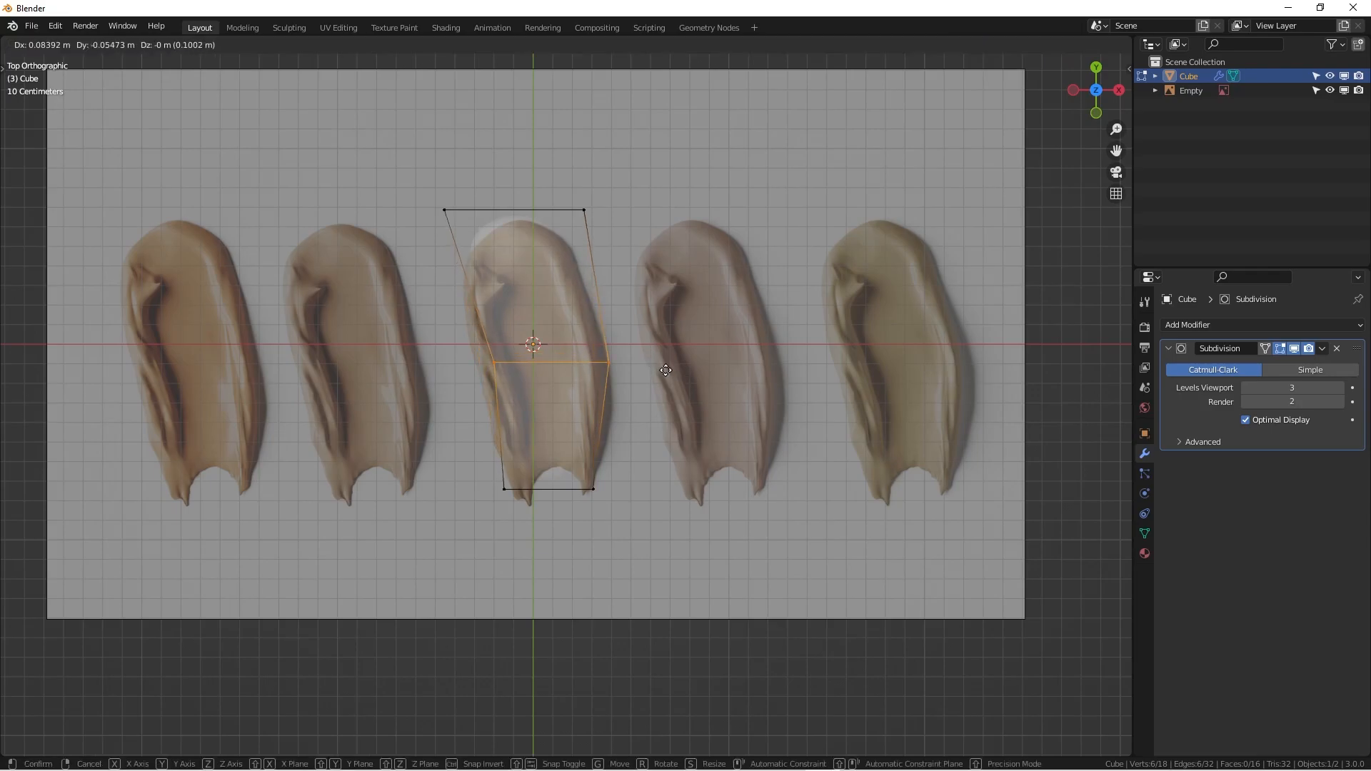
{"action": "left_click", "coordinate": [662, 379]}
Rotate the upper vertices by about -3.98° around Z and move them about 0.011 m in X and -0.033 m in Y.
{"action": "left_click", "coordinate": [528, 210]}
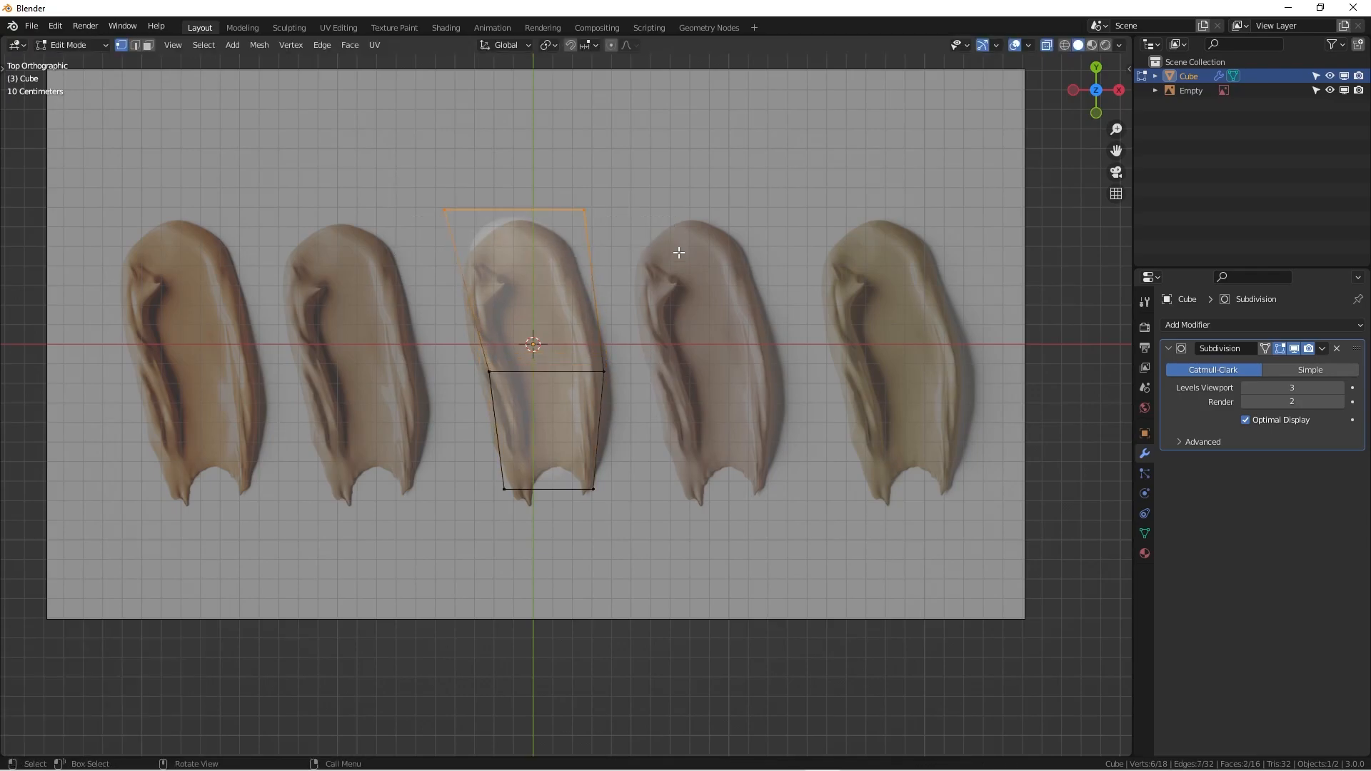
{"action": "key", "text": "r"}
{"action": "left_click", "coordinate": [730, 229]}
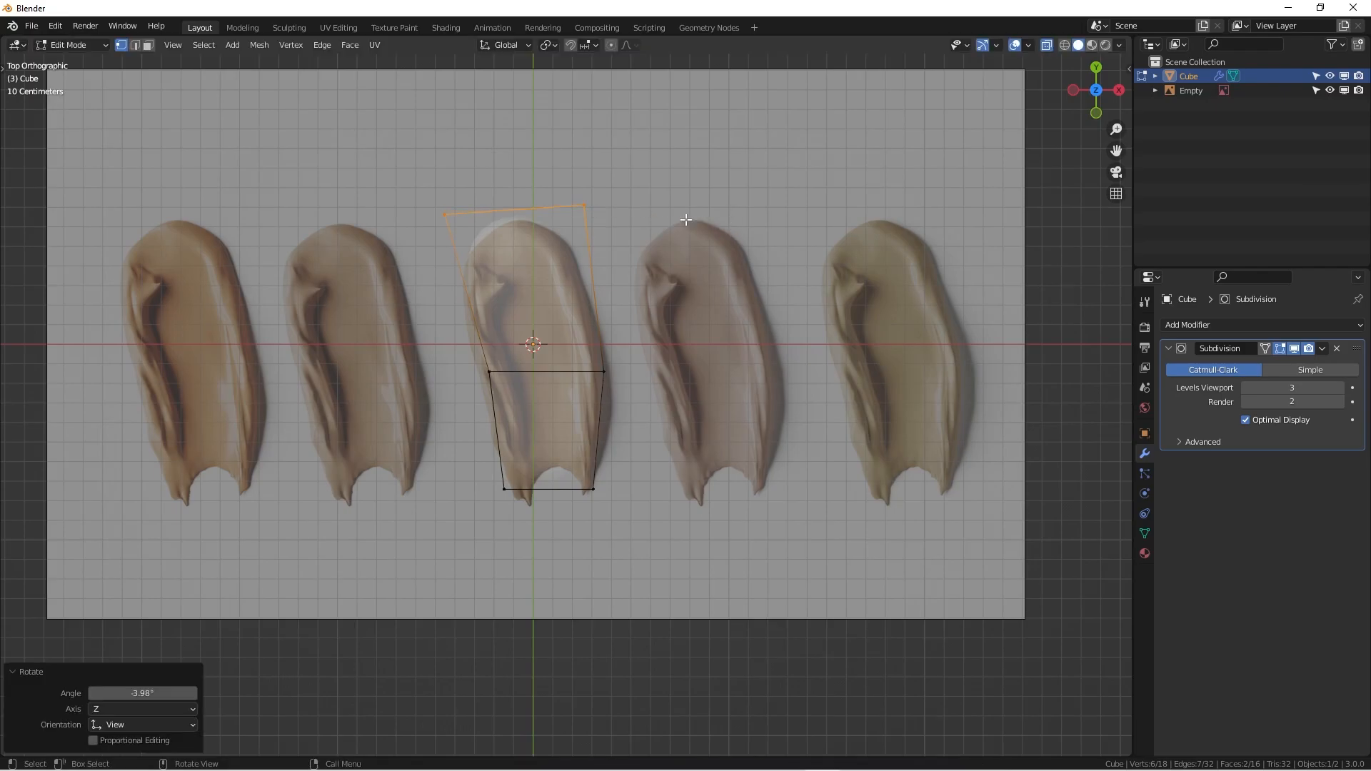
{"action": "key", "text": "g"}
{"action": "left_click", "coordinate": [655, 229]}
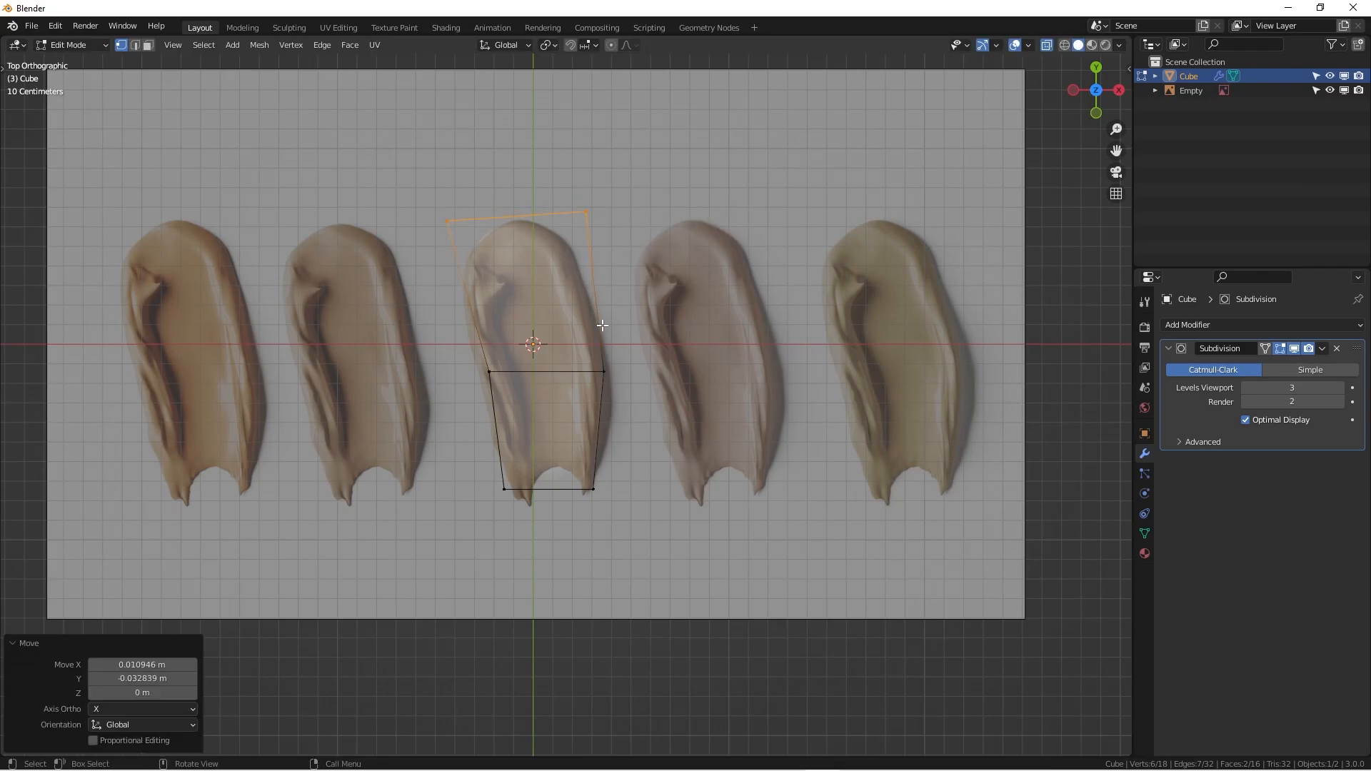
Lower the mesh's top-surface vertices by about 0.165 m along Z in the right side view to thin the swatch.
{"action": "key", "text": "Tab"}
{"action": "middle_click_drag", "start_coordinate": [598, 336], "coordinate": [534, 305]}
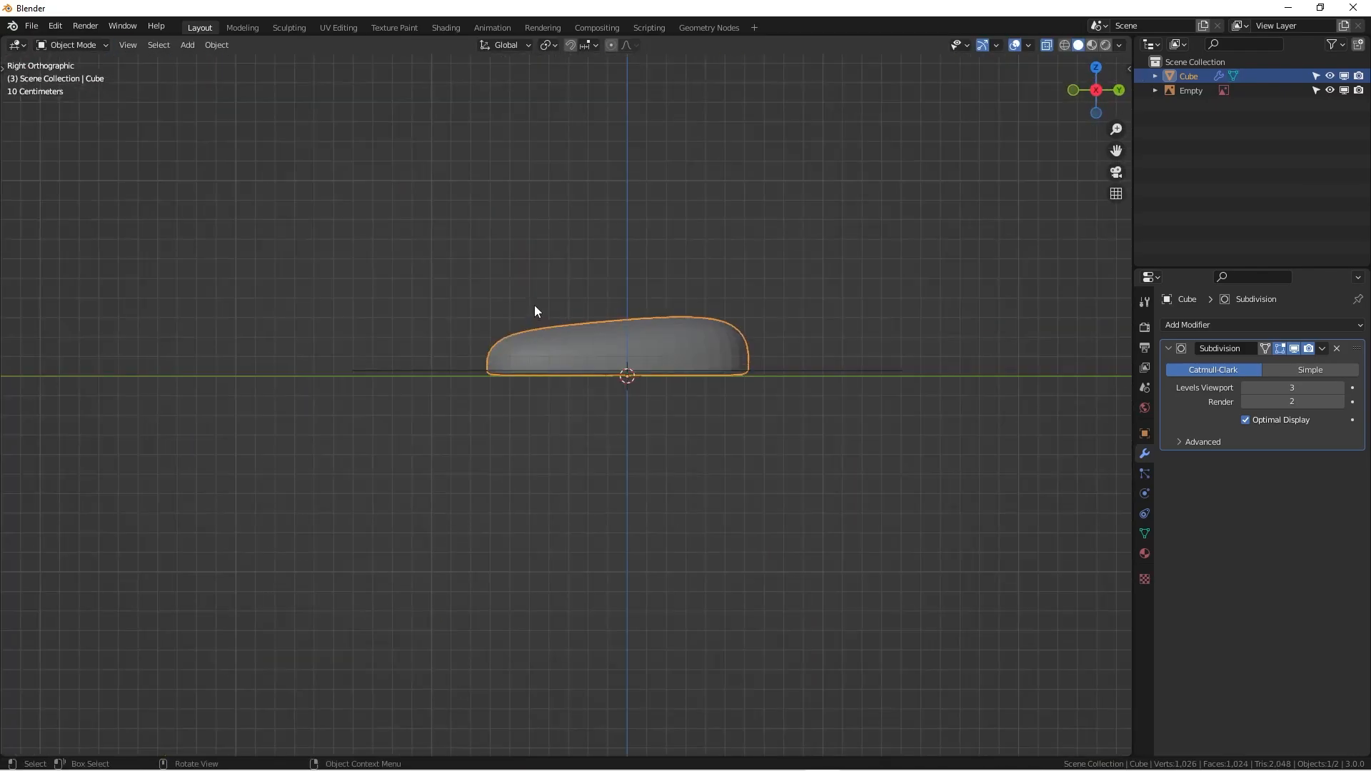
{"action": "key", "text": "alt+z"}
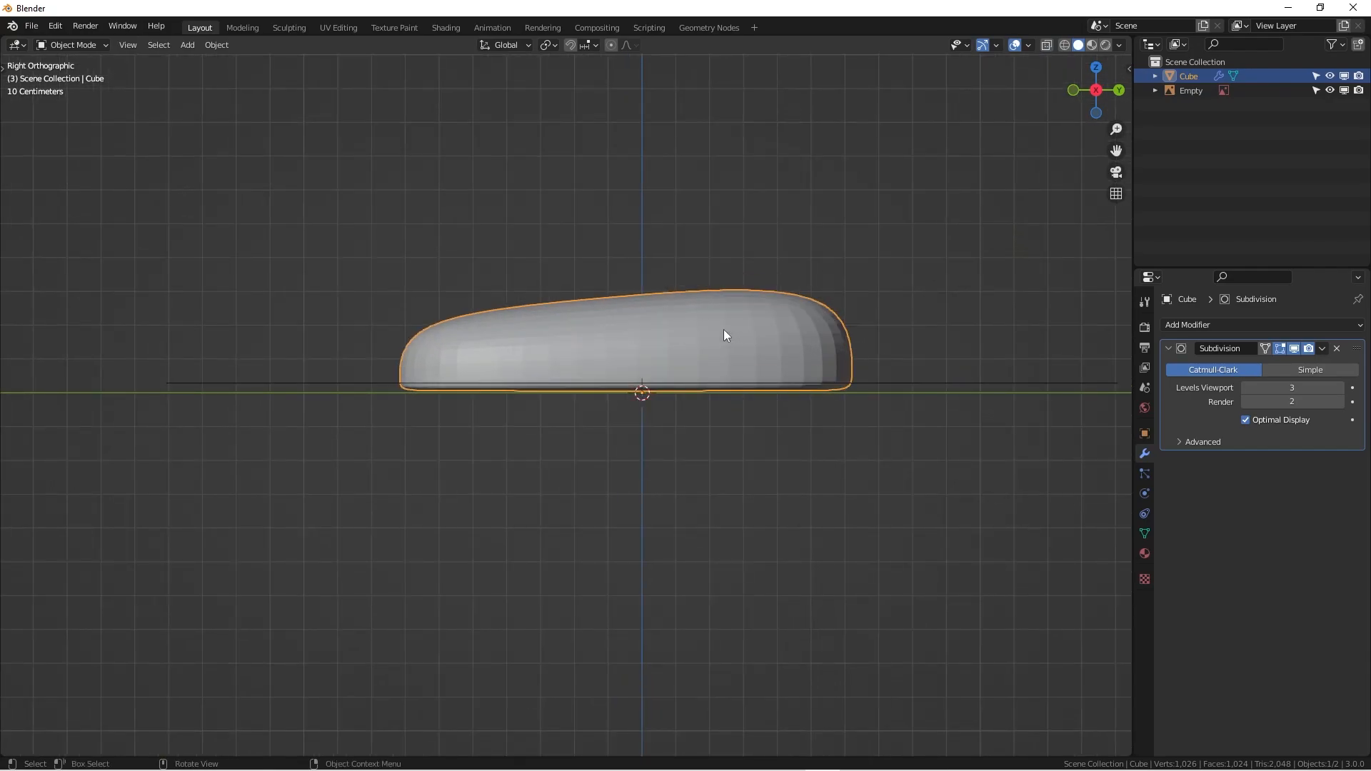
{"action": "key", "text": "Tab"}
{"action": "key", "text": "alt+z"}
{"action": "key", "text": "b"}
{"action": "left_click_drag", "start_coordinate": [227, 249], "coordinate": [1027, 321]}
{"action": "key", "text": "g"}
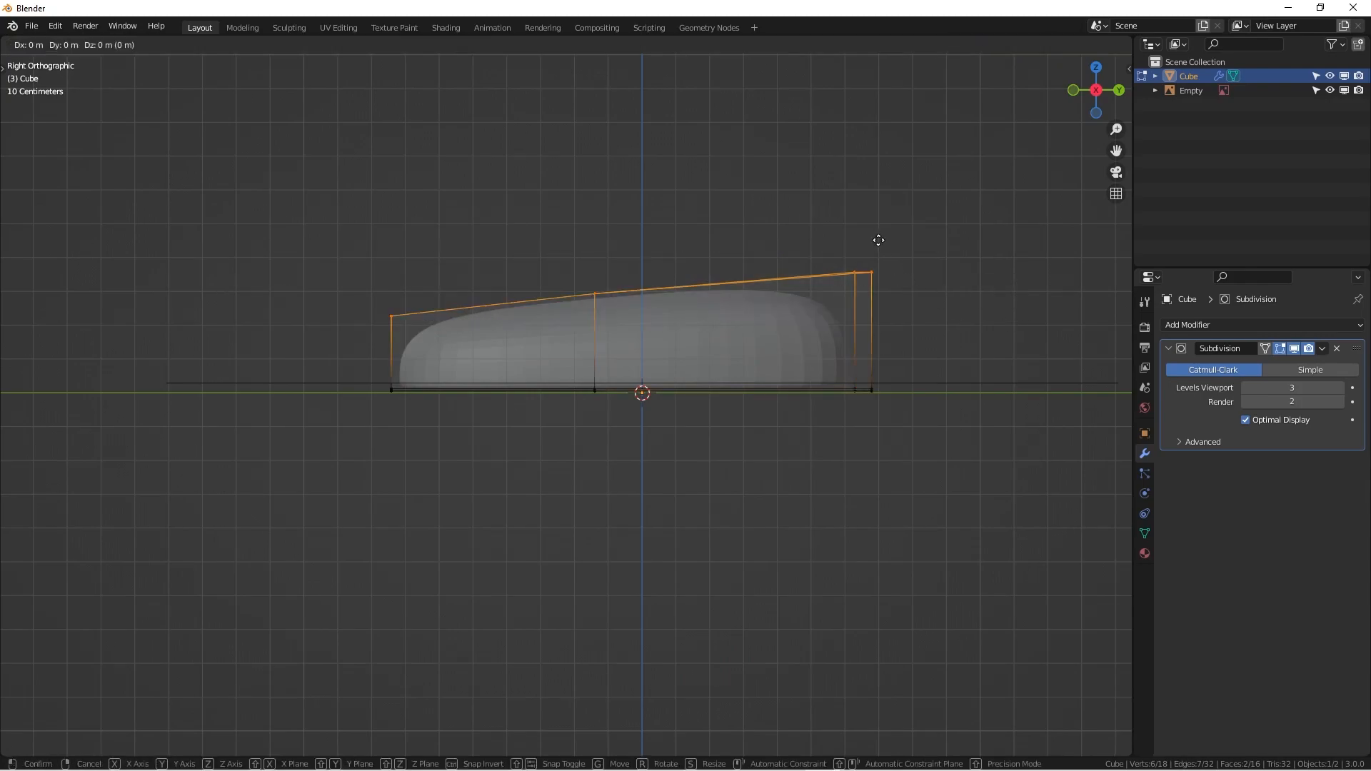
{"action": "key", "text": "z"}
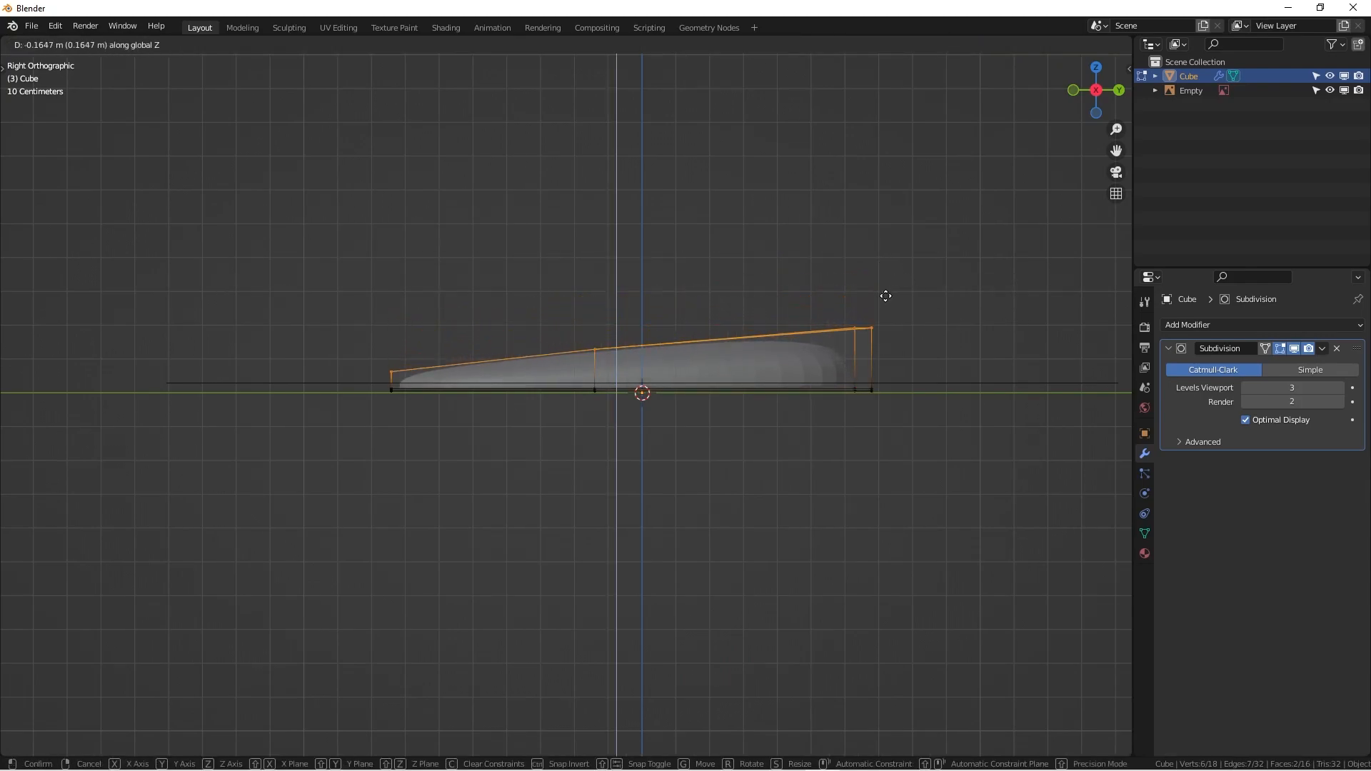
{"action": "left_click", "coordinate": [886, 296]}
Return to Object Mode, compare the shape with the reference from above, and apply the Subdivision modifier.
{"action": "key", "text": "Tab"}
{"action": "middle_click_drag", "start_coordinate": [761, 366], "coordinate": [593, 430]}
{"action": "key", "text": "KP_1"}
{"action": "key", "text": "KP_7"}
{"action": "scroll", "coordinate": [512, 311], "scroll_direction": "down", "scroll_amount": 2}
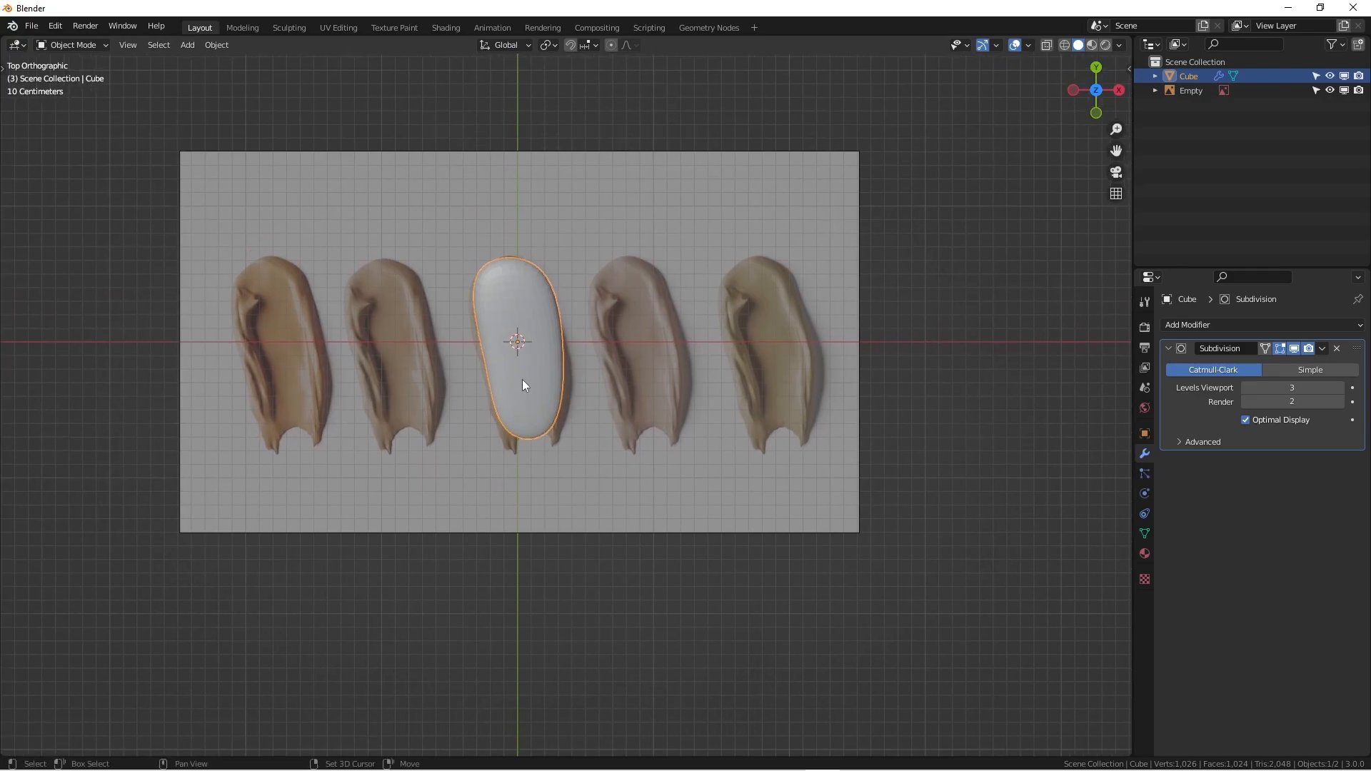
{"action": "scroll", "coordinate": [508, 310], "scroll_direction": "up", "scroll_amount": 3}
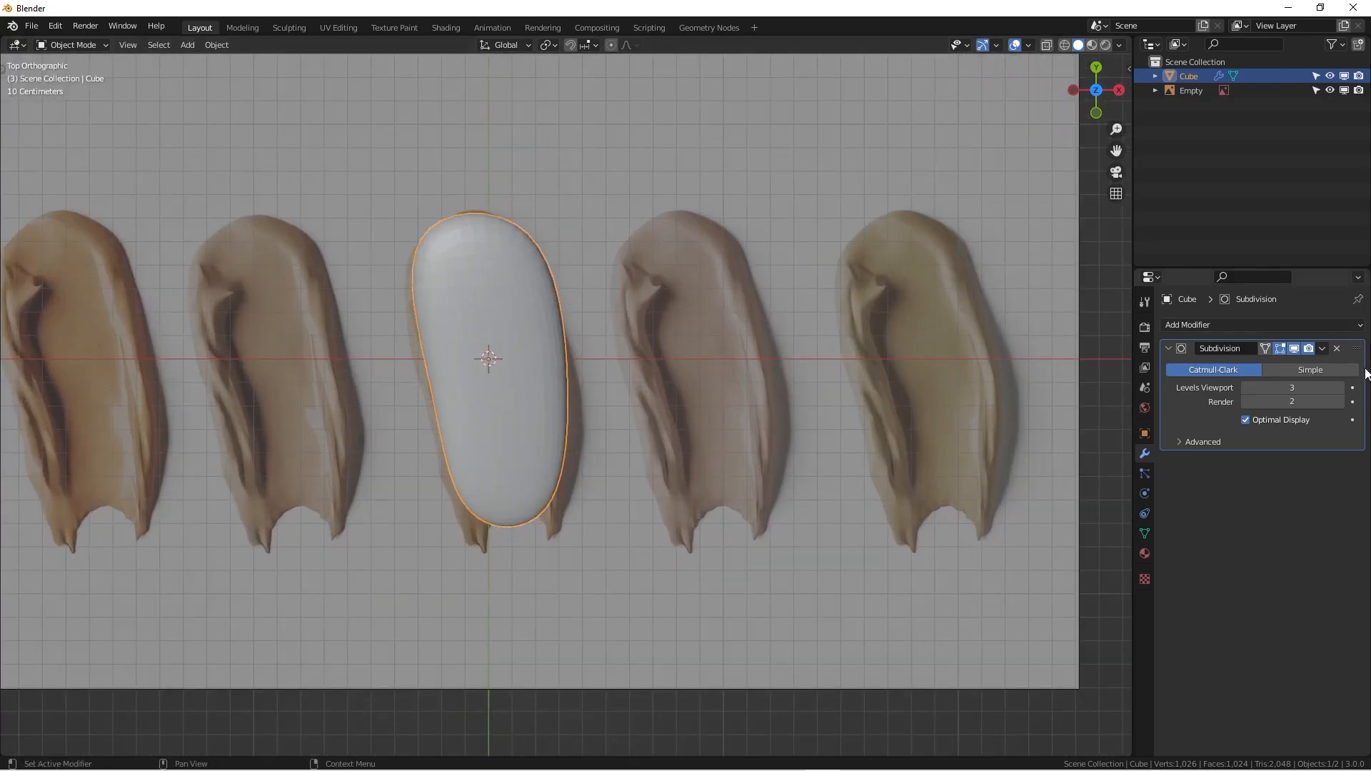
{"action": "left_click", "coordinate": [1323, 348]}
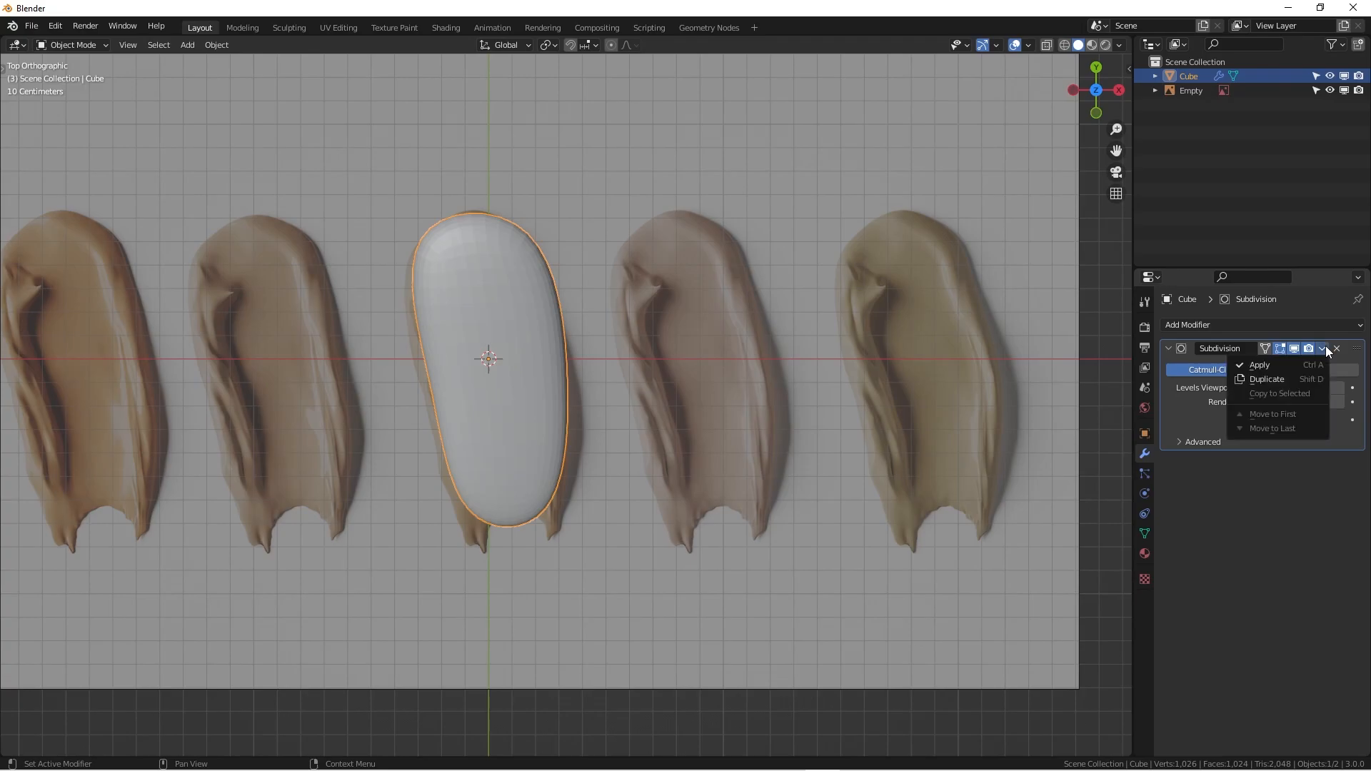
{"action": "left_click", "coordinate": [1278, 364]}
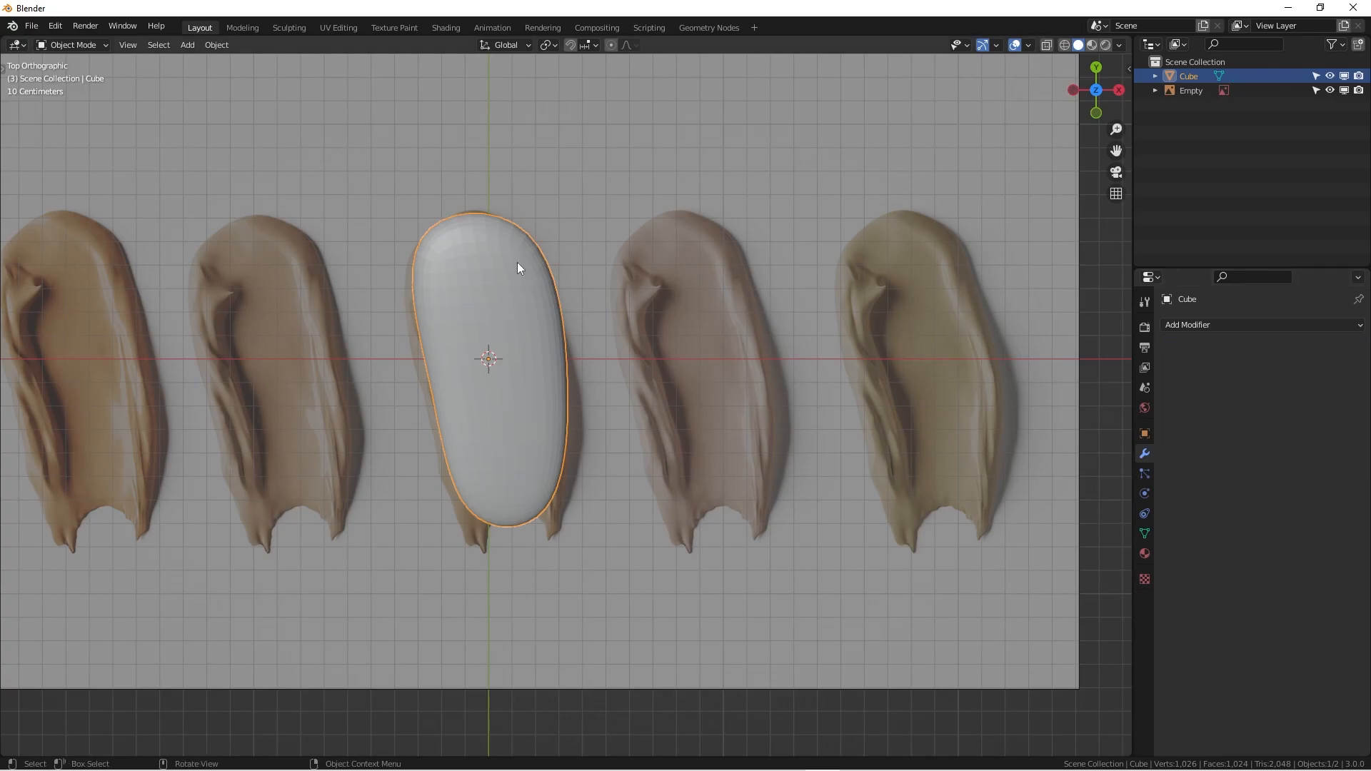
Inspect the applied mesh's geometry in Edit Mode, return to Object Mode and switch to the Sculpting workspace.
{"action": "key", "text": "Tab"}
{"action": "left_click", "coordinate": [544, 362]}
{"action": "middle_click_drag", "start_coordinate": [453, 483], "coordinate": [622, 345]}
{"action": "key", "text": "KP_5"}
{"action": "key", "text": "KP_7"}
{"action": "scroll", "coordinate": [507, 349], "scroll_direction": "down", "scroll_amount": 3}
{"action": "key", "text": "Tab"}
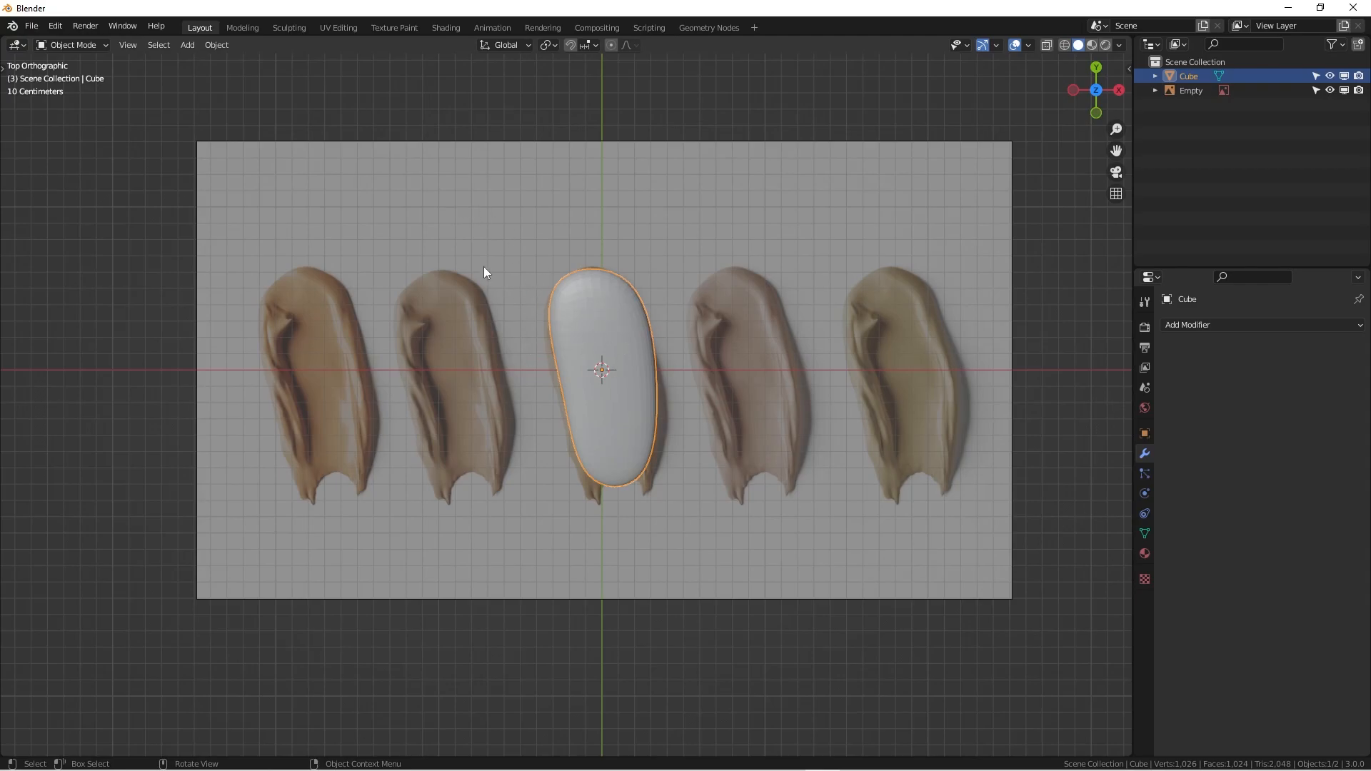
{"action": "left_click", "coordinate": [289, 28]}
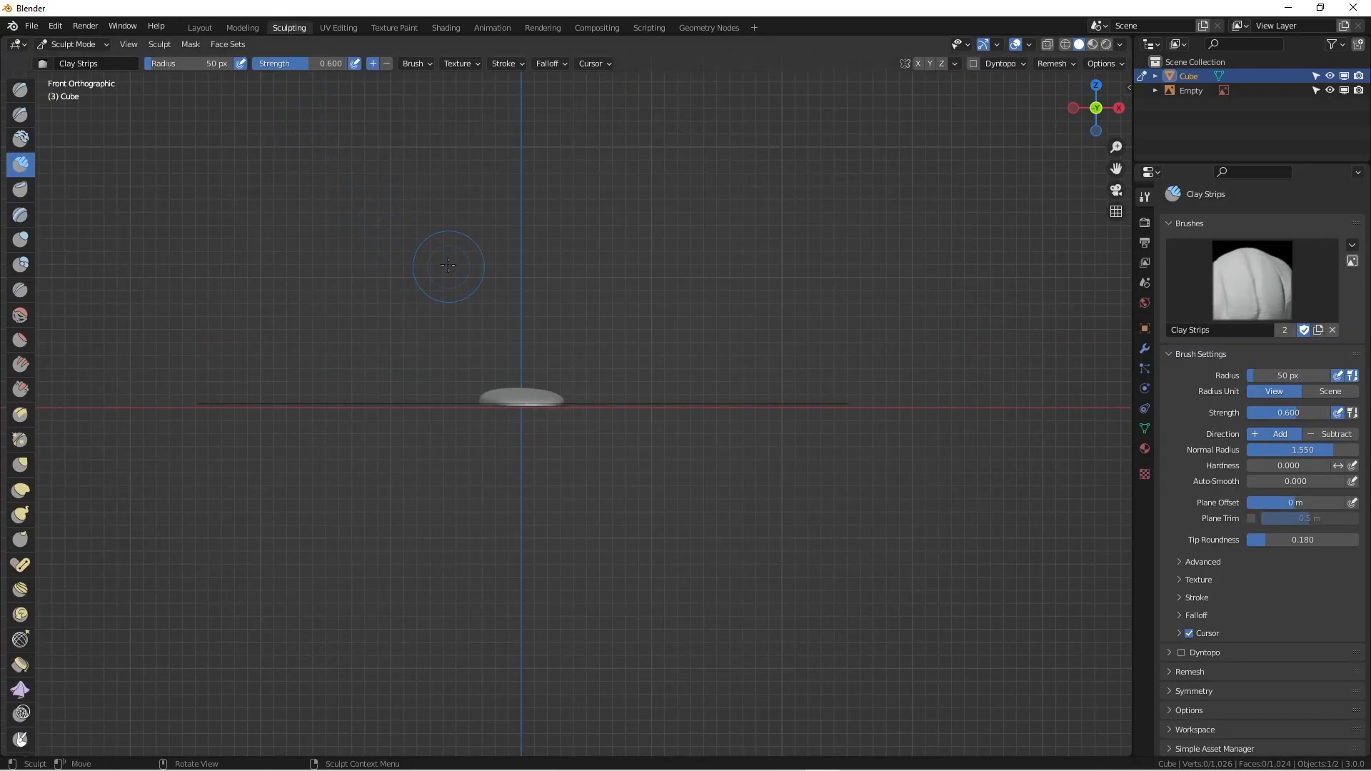
View the swatch from above, widen the brush toolbar to two columns and collapse the Brushes and Brush Settings sections.
{"action": "key", "text": "KP_7"}
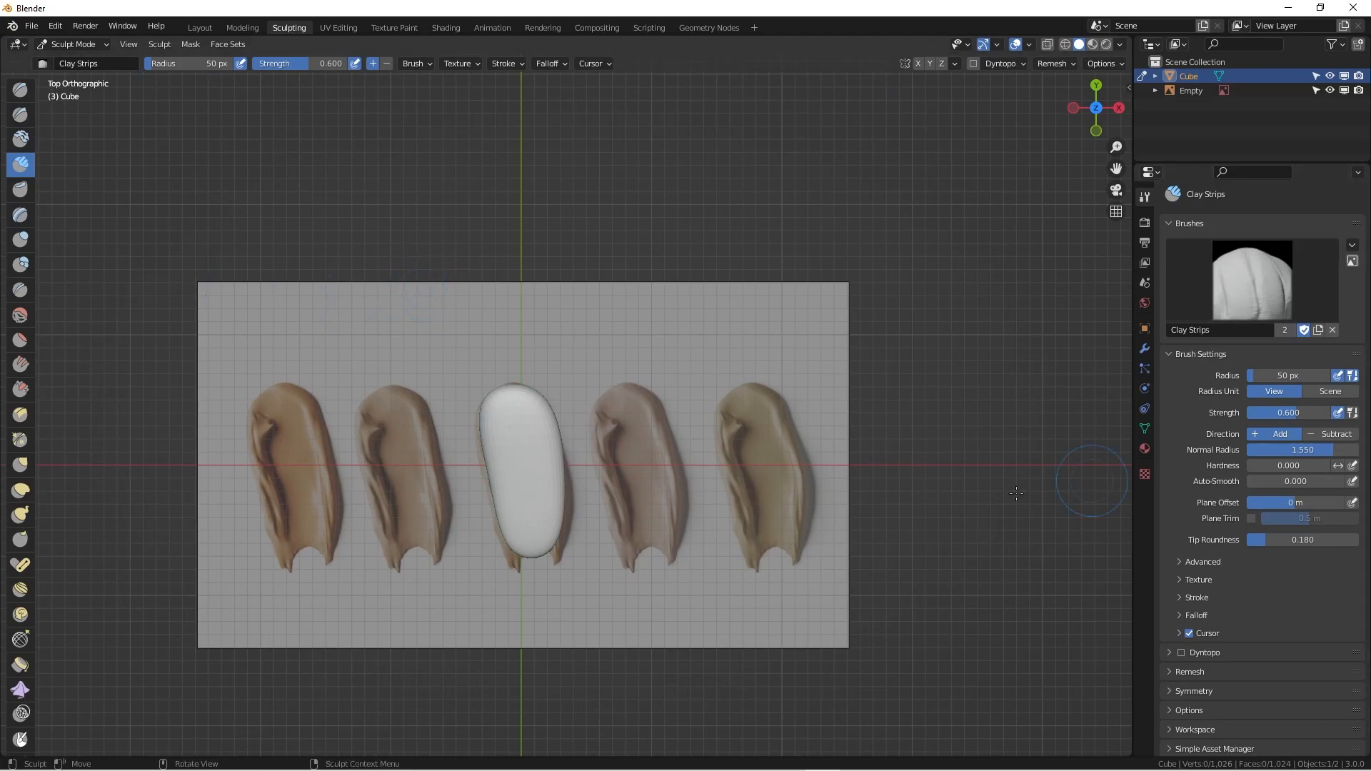
{"action": "middle_click_drag", "start_coordinate": [566, 336], "coordinate": [614, 314], "text": "shift"}
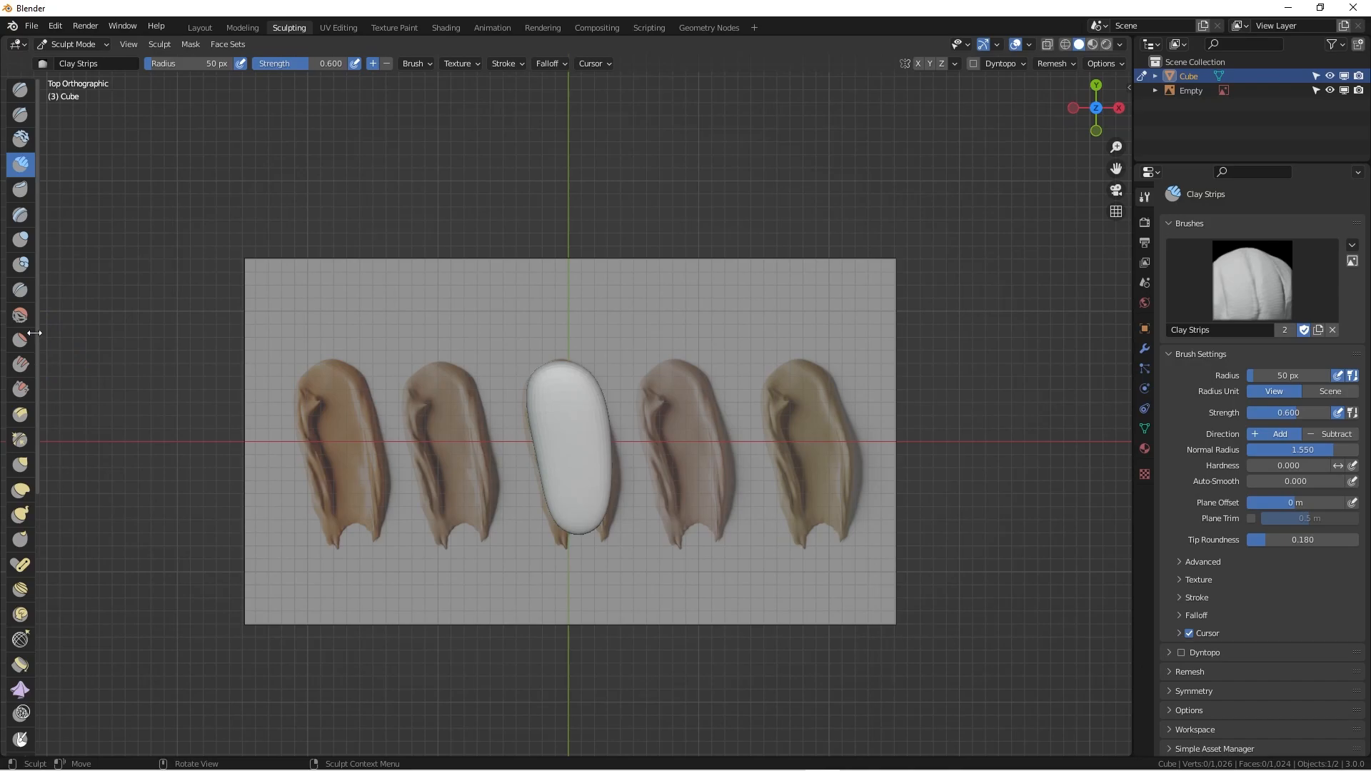
{"action": "left_click_drag", "start_coordinate": [36, 334], "coordinate": [50, 338]}
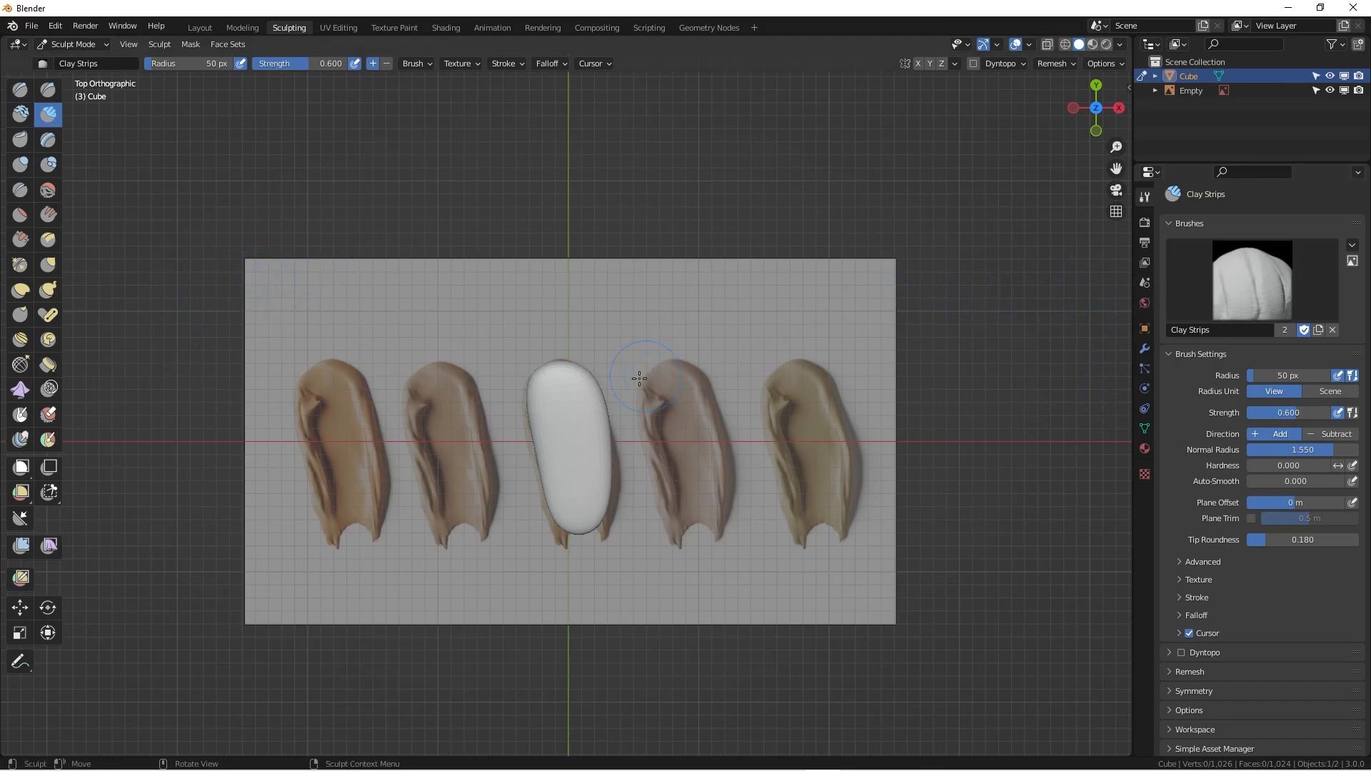
{"action": "left_click", "coordinate": [1173, 226]}
{"action": "left_click", "coordinate": [1172, 243]}
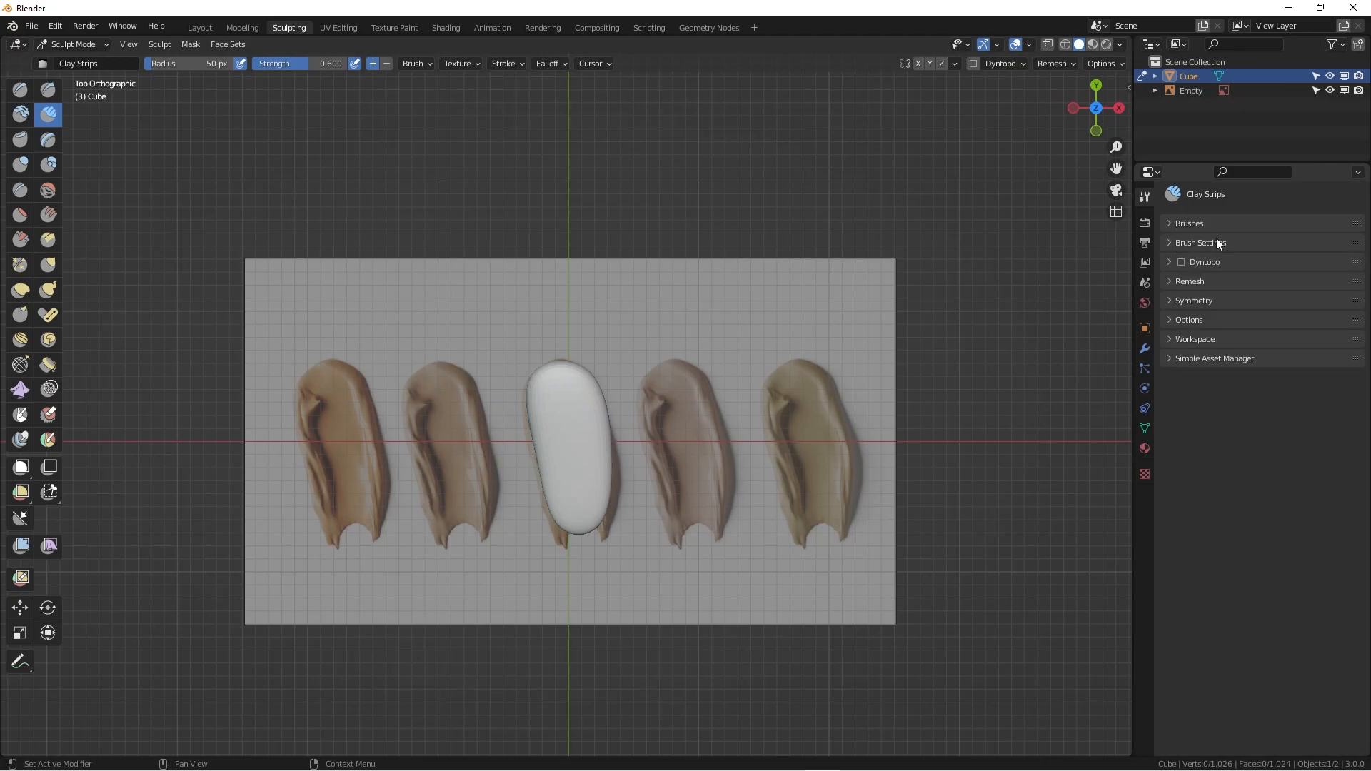
{"action": "scroll", "coordinate": [557, 401], "scroll_direction": "up", "scroll_amount": 1}
{"action": "middle_click_drag", "start_coordinate": [611, 432], "coordinate": [610, 377], "text": "shift"}
{"action": "scroll", "coordinate": [609, 376], "scroll_direction": "up", "scroll_amount": 1}
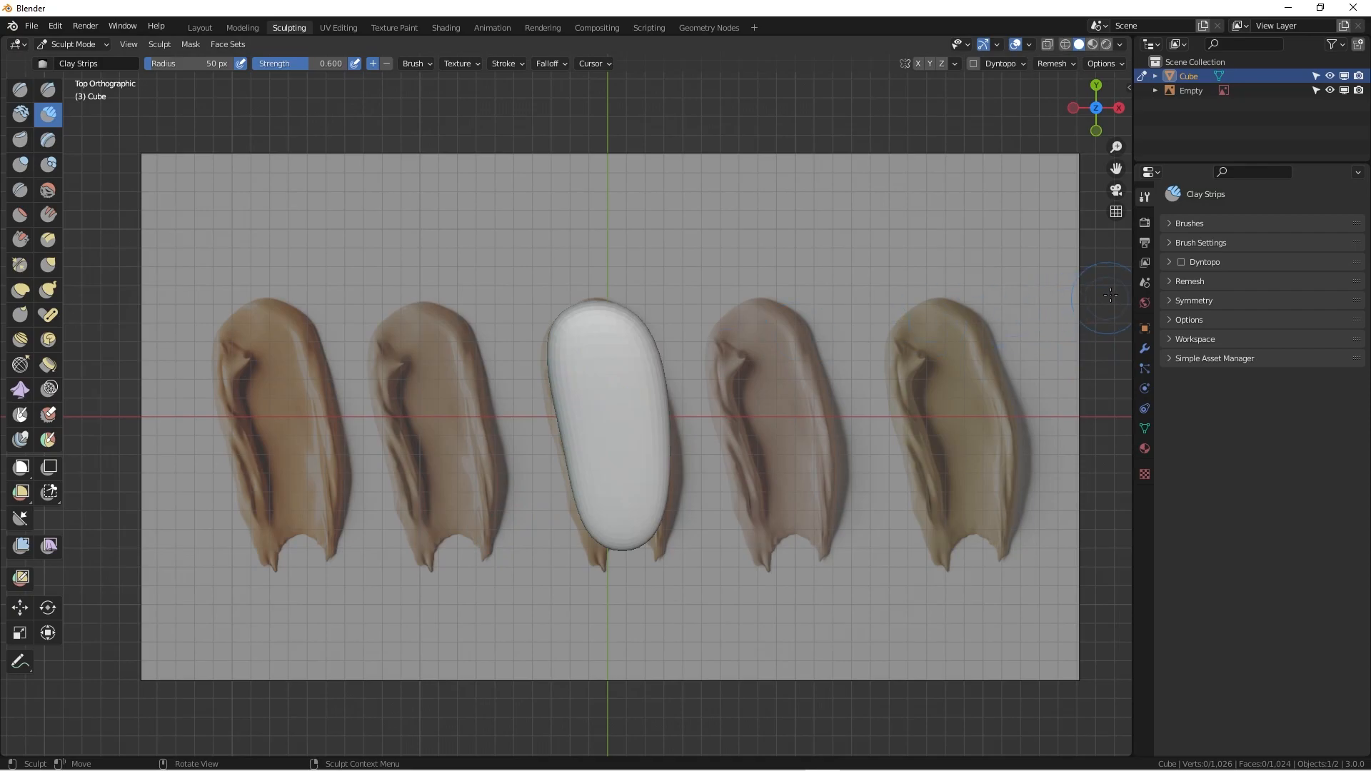
Enable Front Faces Only in the advanced settings of the Clay Strips brush.
{"action": "left_click", "coordinate": [1173, 224]}
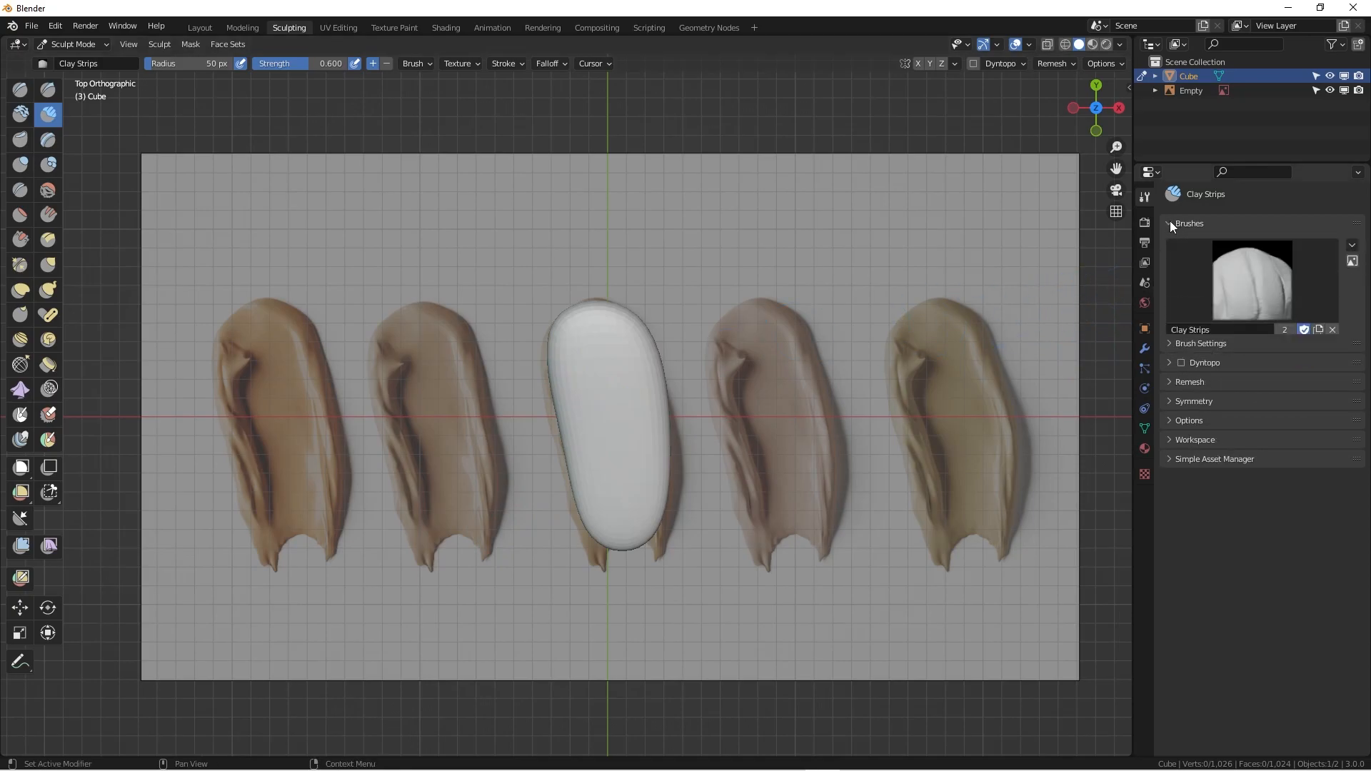
{"action": "left_click", "coordinate": [1171, 355]}
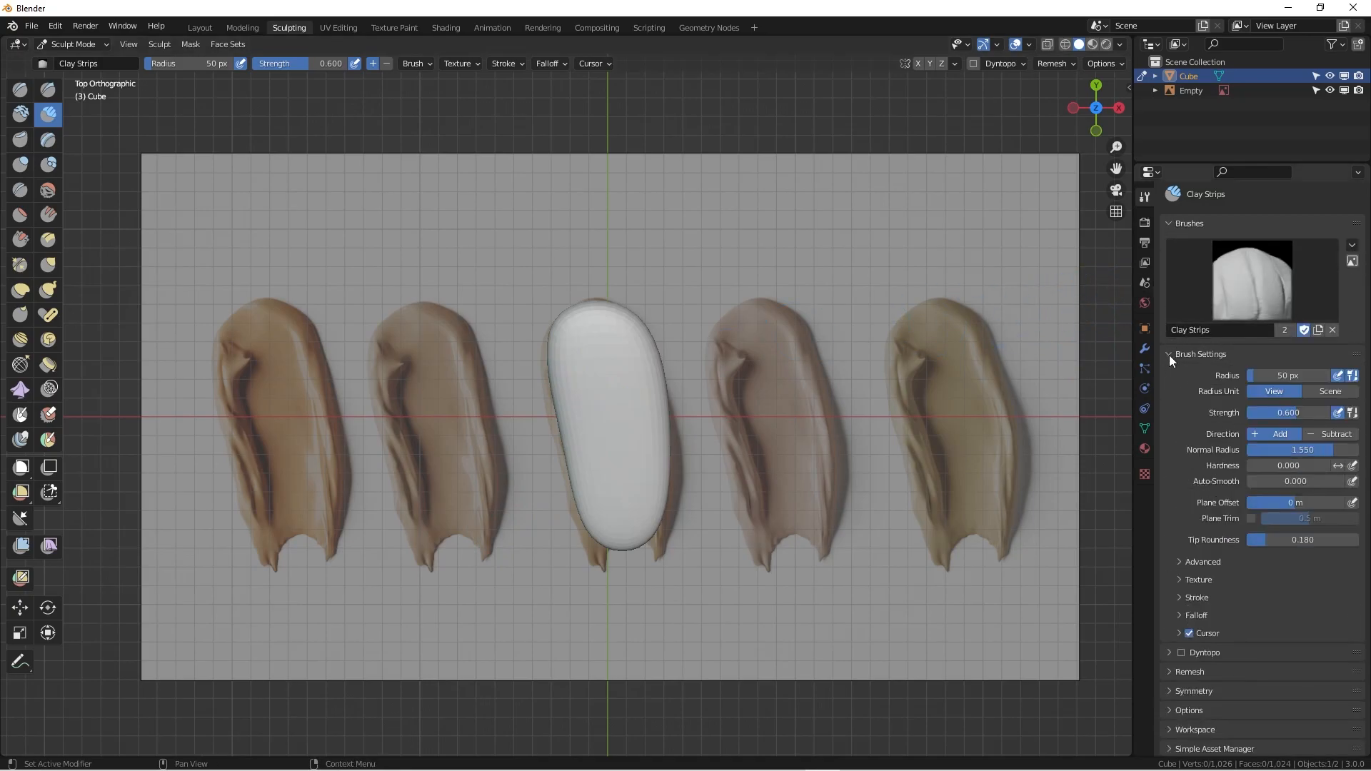
{"action": "left_click", "coordinate": [1179, 559]}
{"action": "scroll", "coordinate": [1187, 551], "scroll_direction": "down", "scroll_amount": 5}
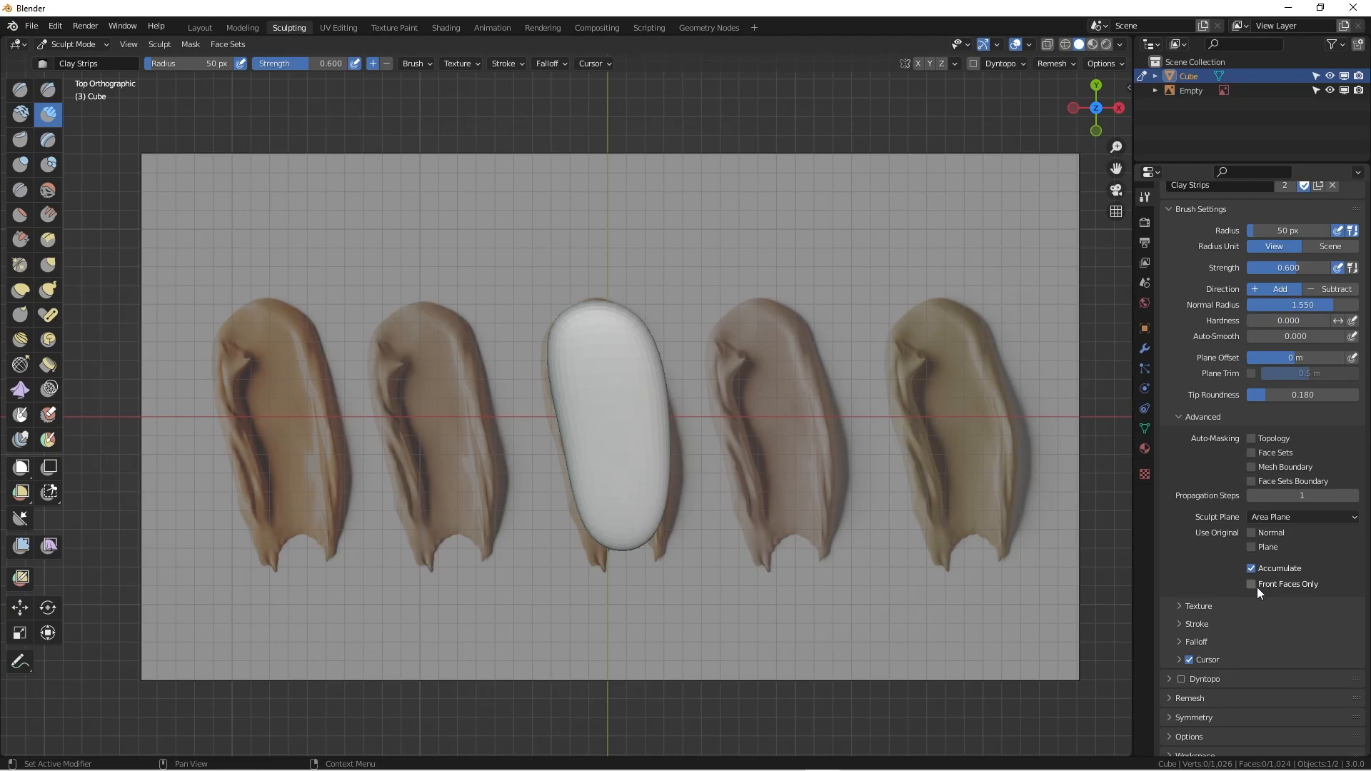
{"action": "left_click", "coordinate": [1251, 584]}
Examine the swatch mesh from several angles, including its underside, with the Inflate/Deflate brush active, ending in the top view.
{"action": "middle_click_drag", "start_coordinate": [712, 421], "coordinate": [731, 359]}
{"action": "middle_click_drag", "start_coordinate": [630, 353], "coordinate": [612, 321]}
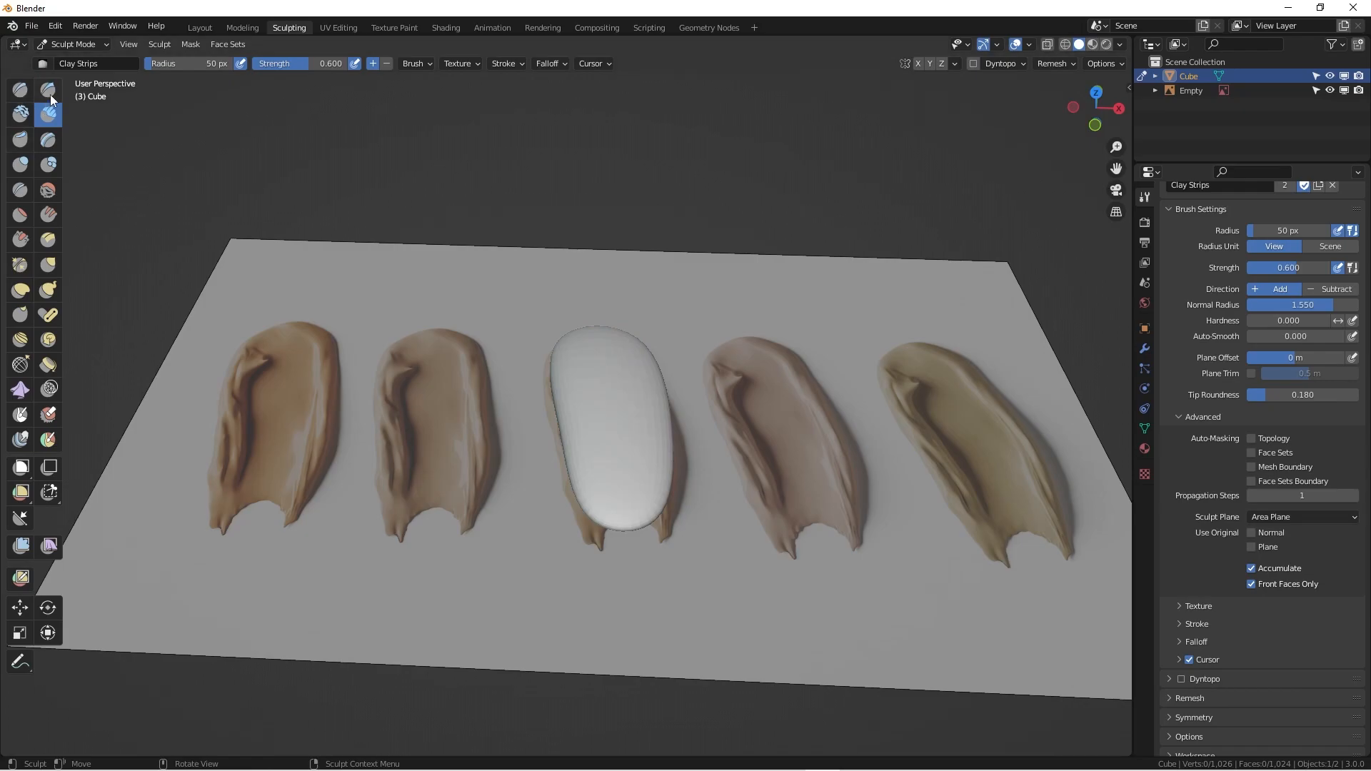
{"action": "left_click", "coordinate": [21, 166]}
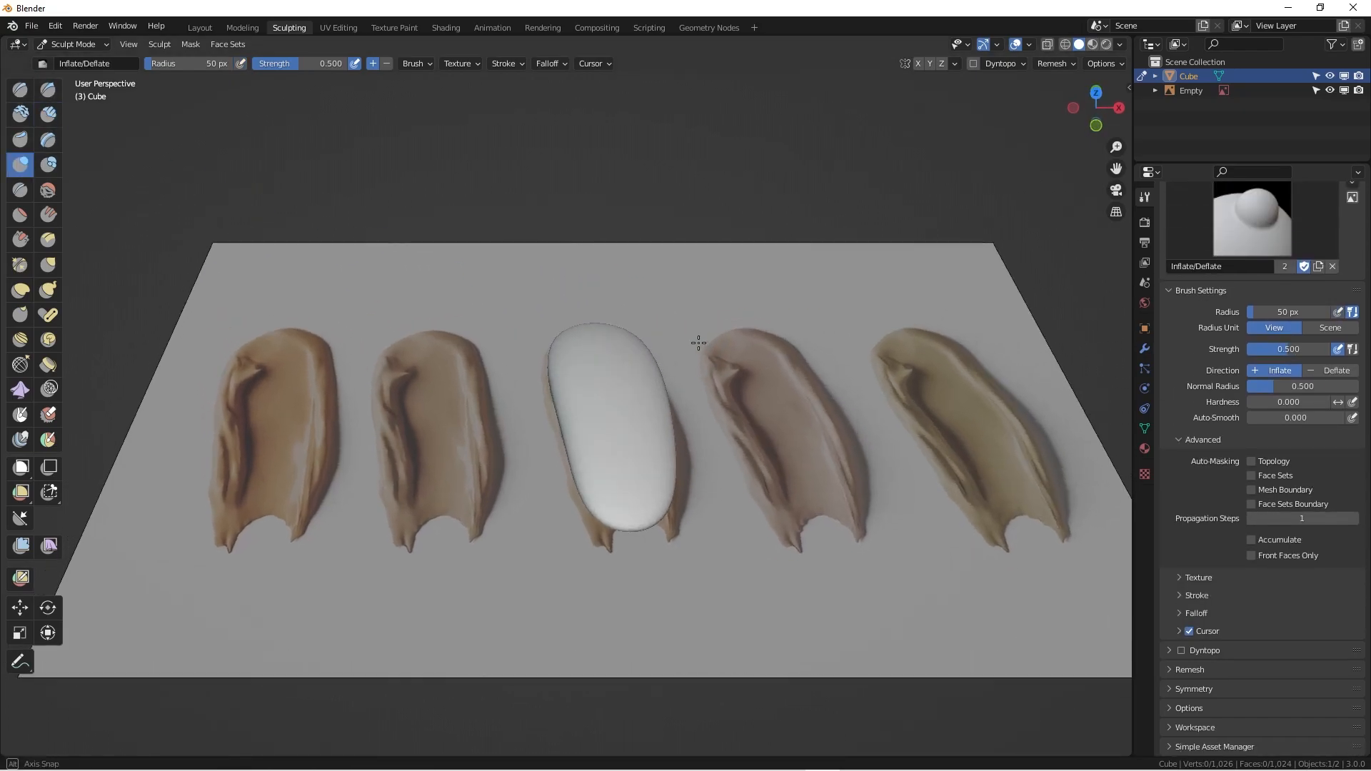
{"action": "scroll", "coordinate": [621, 346], "scroll_direction": "up", "scroll_amount": 4}
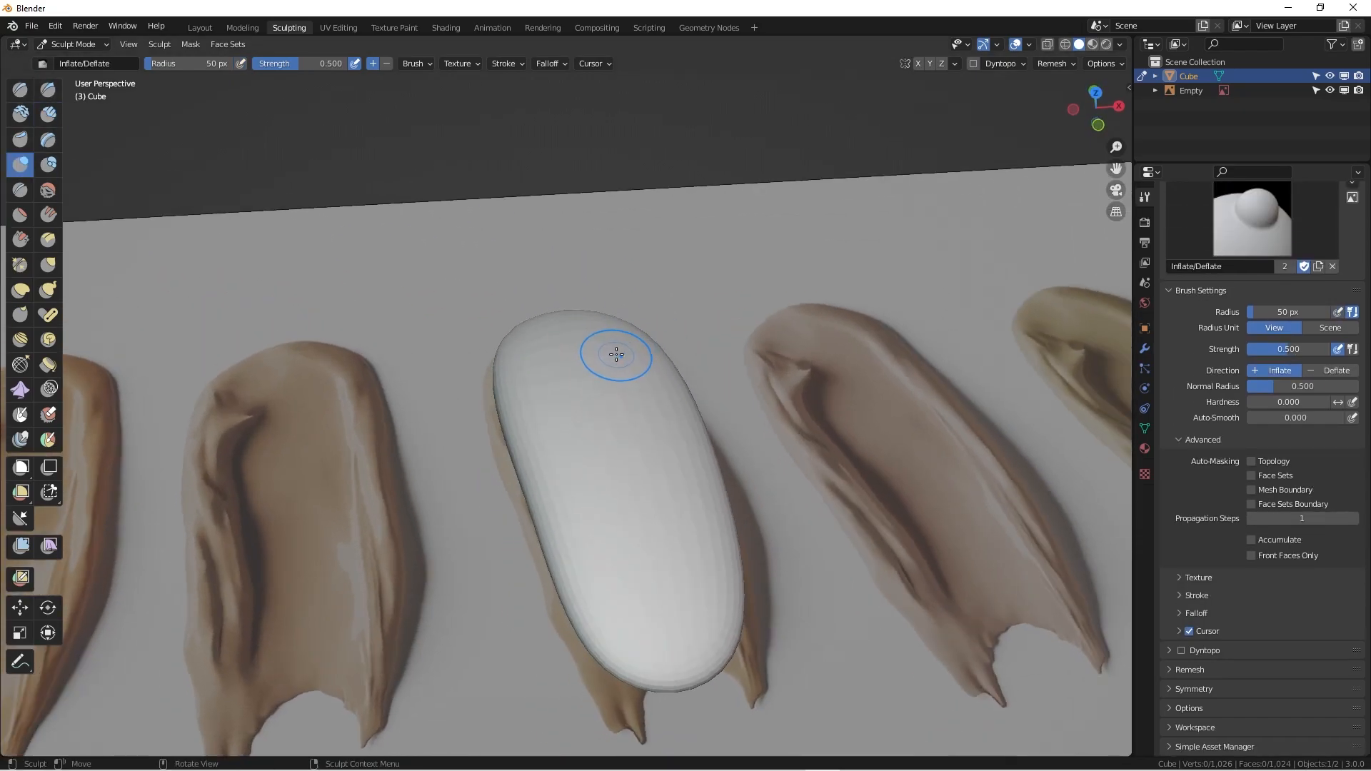
{"action": "mouse_move", "coordinate": [623, 370]}
{"action": "middle_mouse_down"}
{"action": "mouse_move", "coordinate": [554, 425]}
{"action": "mouse_move", "coordinate": [547, 315]}
{"action": "middle_mouse_up"}
{"action": "middle_click_drag", "start_coordinate": [582, 358], "coordinate": [688, 324]}
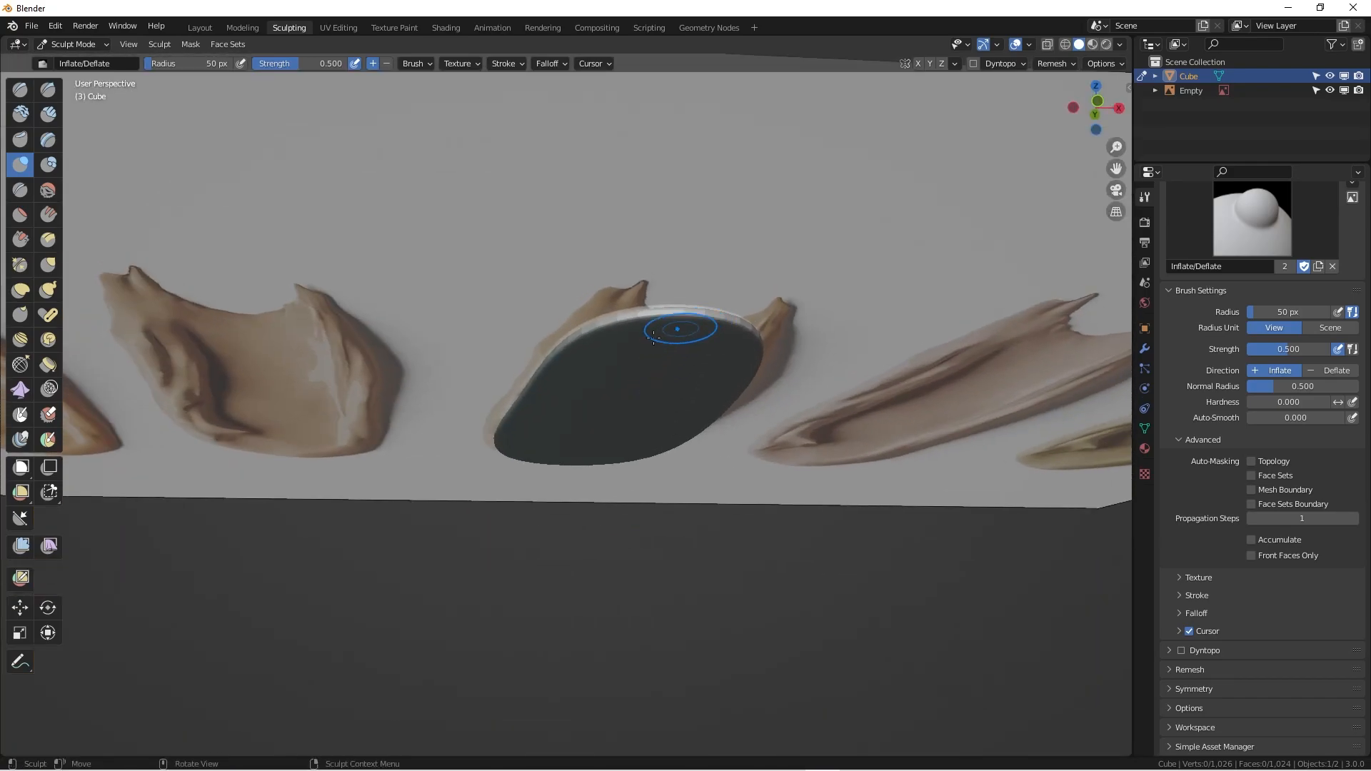
{"action": "mouse_move", "coordinate": [586, 429]}
{"action": "middle_mouse_down"}
{"action": "mouse_move", "coordinate": [617, 450]}
{"action": "mouse_move", "coordinate": [589, 486]}
{"action": "mouse_move", "coordinate": [592, 447]}
{"action": "mouse_move", "coordinate": [592, 473]}
{"action": "middle_mouse_up"}
{"action": "middle_click_drag", "start_coordinate": [682, 435], "coordinate": [679, 490]}
{"action": "key", "text": "KP_1"}
{"action": "key", "text": "KP_7"}
{"action": "scroll", "coordinate": [640, 436], "scroll_direction": "down", "scroll_amount": 3}
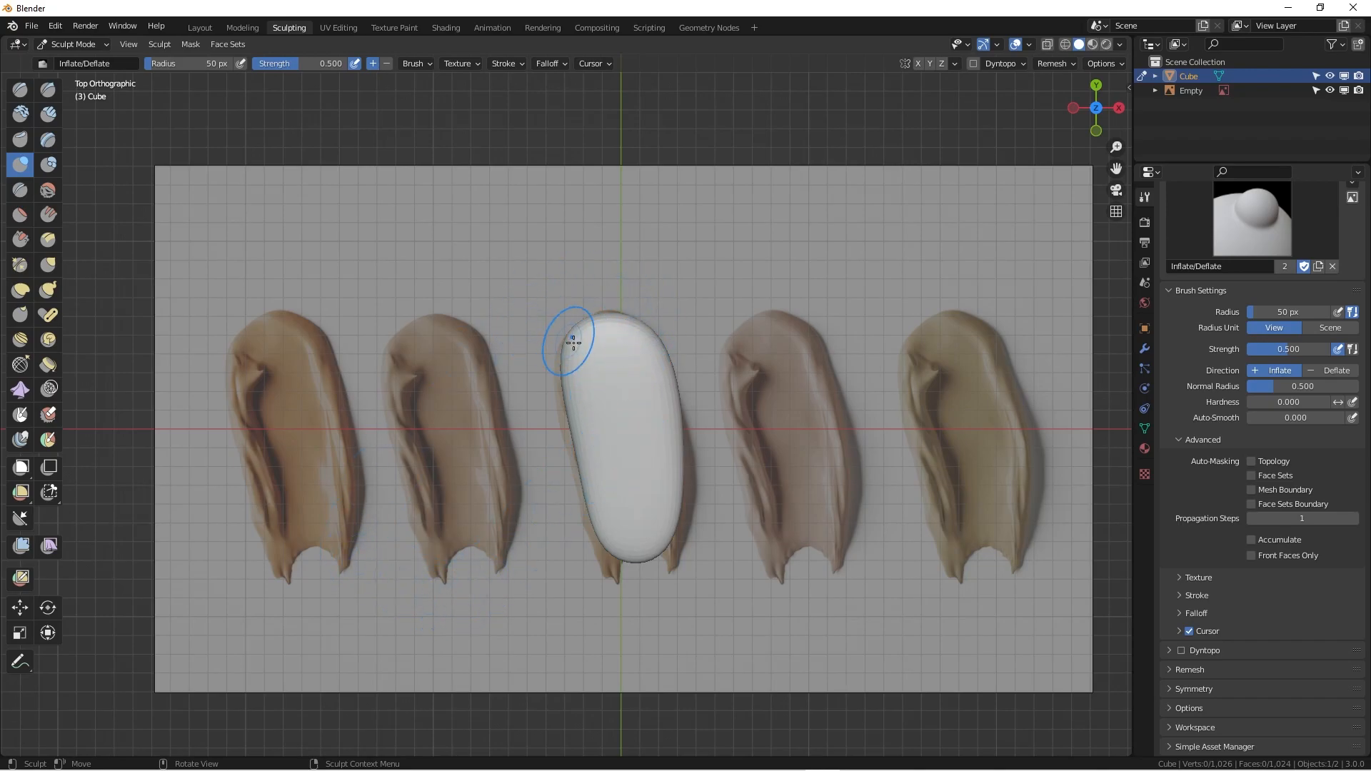
Switch to the Grab brush and set its radius to 88 px and strength to 0.436.
{"action": "left_click", "coordinate": [48, 264]}
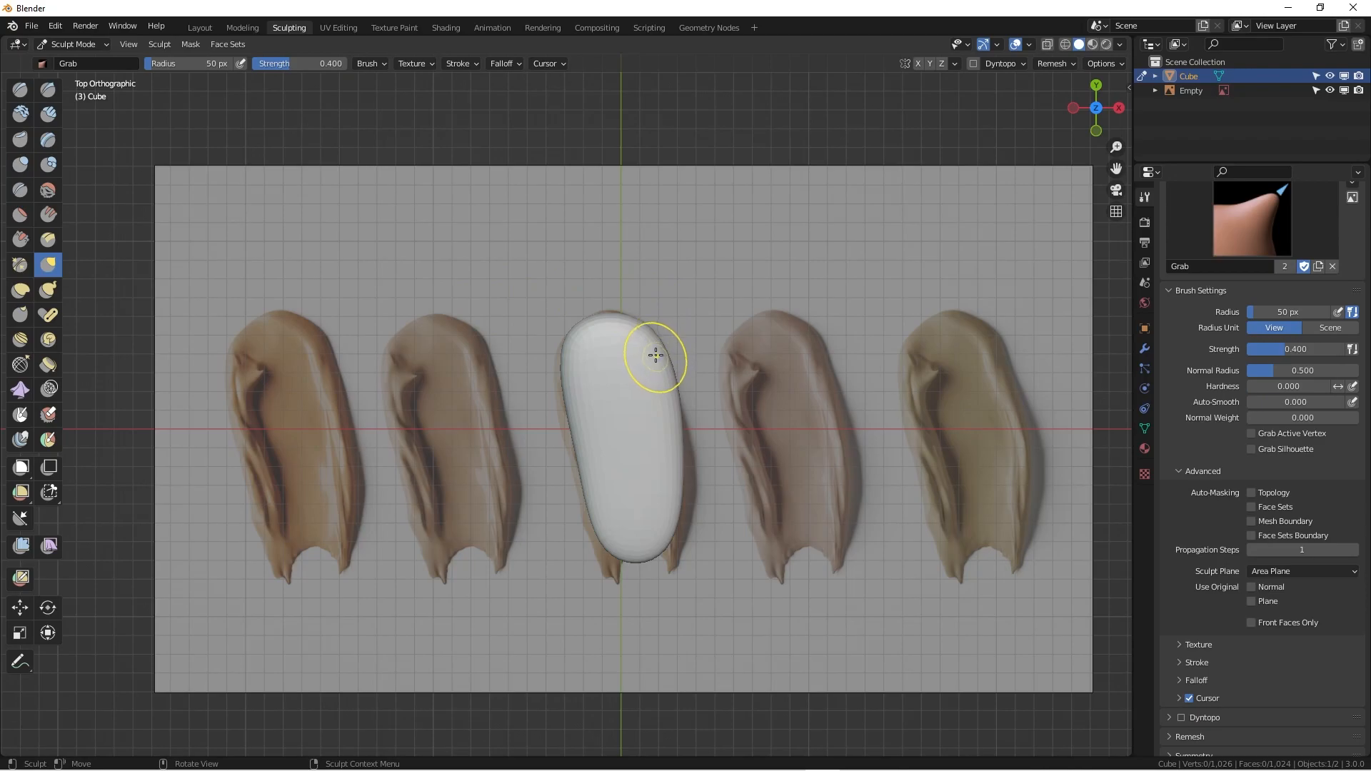
{"action": "left_click_drag", "start_coordinate": [656, 328], "coordinate": [655, 352]}
{"action": "key", "text": "f"}
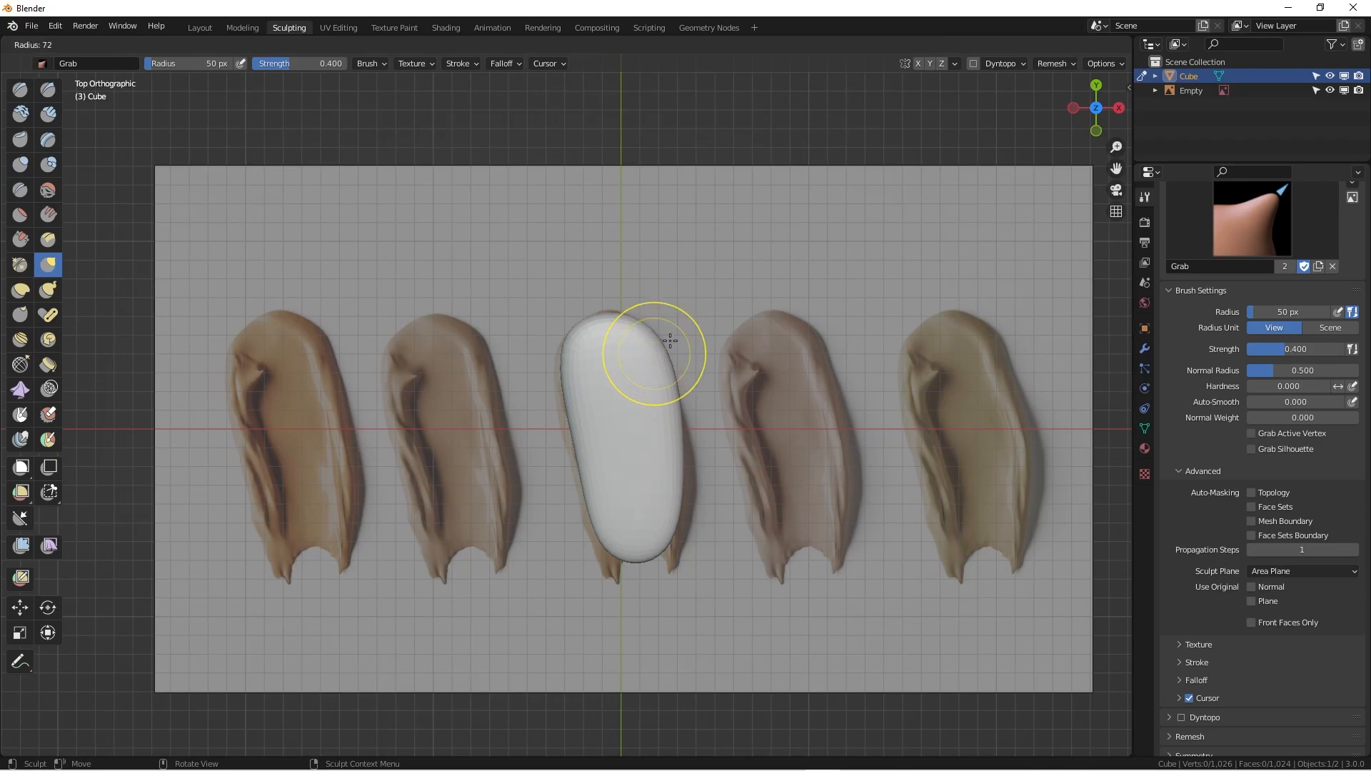
{"action": "left_click", "coordinate": [678, 328]}
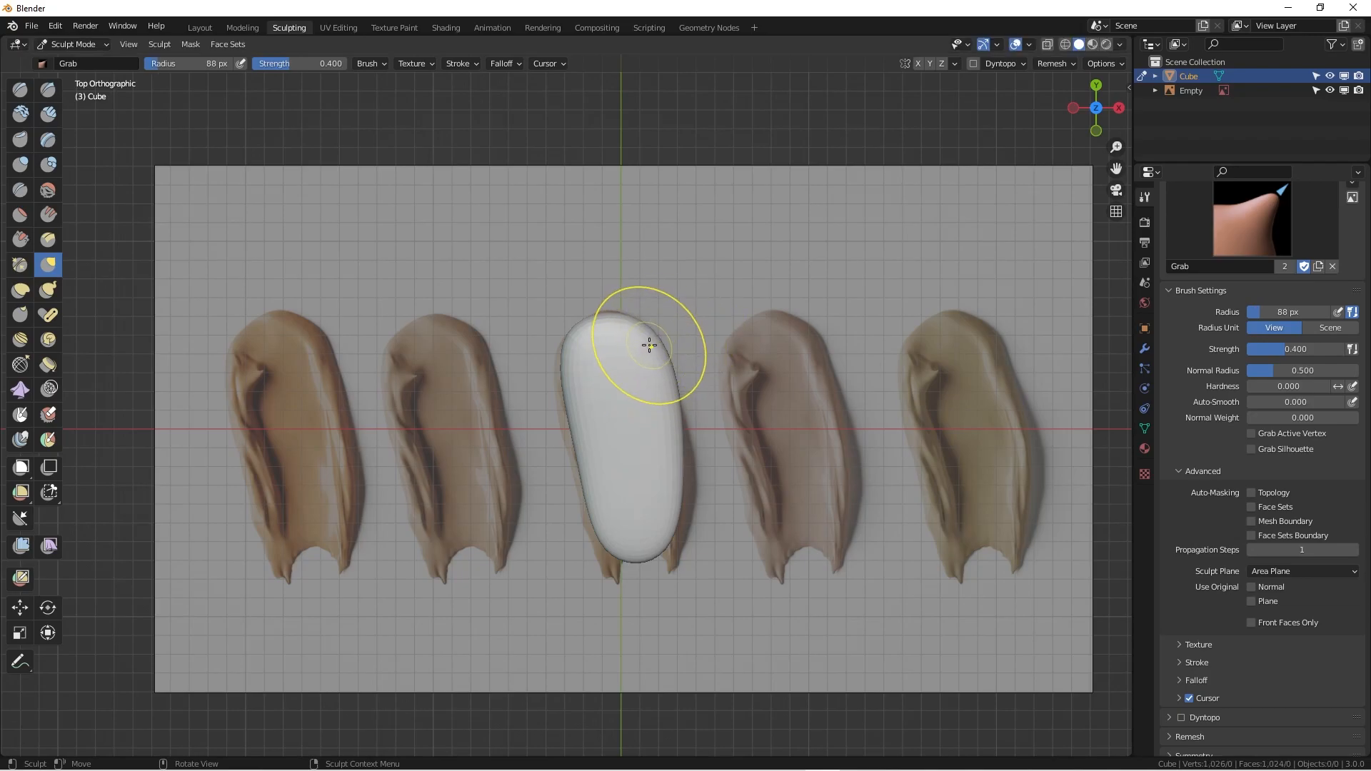
{"action": "key", "text": "shift+f"}
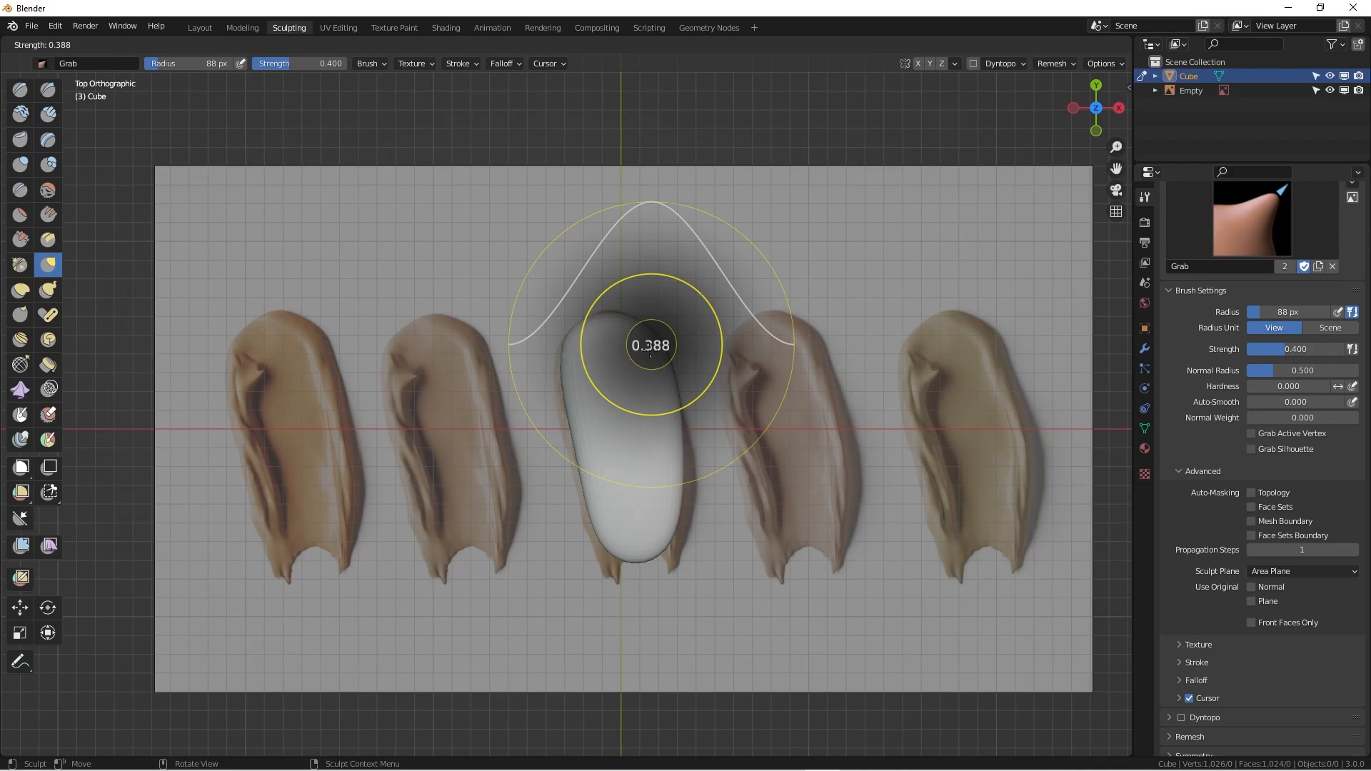
{"action": "left_click", "coordinate": [651, 346]}
Pull the swatch's rounded upper end and left edge with the Grab brush to match the reference outline.
{"action": "left_click_drag", "start_coordinate": [563, 364], "coordinate": [557, 373]}
{"action": "left_click_drag", "start_coordinate": [606, 314], "coordinate": [606, 318]}
{"action": "left_click_drag", "start_coordinate": [574, 418], "coordinate": [566, 426]}
{"action": "left_click_drag", "start_coordinate": [583, 484], "coordinate": [590, 502]}
Pull the swatch's lower end into two tips with a notch between them and move its lower right edge out to the reference outline.
{"action": "mouse_move", "coordinate": [602, 547]}
{"action": "left_mouse_down"}
{"action": "mouse_move", "coordinate": [617, 574]}
{"action": "mouse_move", "coordinate": [658, 531]}
{"action": "mouse_move", "coordinate": [671, 569]}
{"action": "left_mouse_up"}
{"action": "mouse_move", "coordinate": [673, 486]}
{"action": "left_mouse_down"}
{"action": "mouse_move", "coordinate": [688, 473]}
{"action": "mouse_move", "coordinate": [688, 528]}
{"action": "left_mouse_up"}
{"action": "mouse_move", "coordinate": [688, 527]}
{"action": "left_mouse_down"}
{"action": "mouse_move", "coordinate": [666, 554]}
{"action": "mouse_move", "coordinate": [637, 551]}
{"action": "mouse_move", "coordinate": [640, 510]}
{"action": "left_mouse_up"}
{"action": "mouse_move", "coordinate": [614, 553]}
{"action": "left_mouse_down"}
{"action": "mouse_move", "coordinate": [612, 572]}
{"action": "mouse_move", "coordinate": [644, 536]}
{"action": "mouse_move", "coordinate": [614, 582]}
{"action": "left_mouse_up"}
{"action": "left_click_drag", "start_coordinate": [654, 536], "coordinate": [671, 569]}
{"action": "mouse_move", "coordinate": [670, 551]}
{"action": "left_mouse_down"}
{"action": "mouse_move", "coordinate": [672, 571]}
{"action": "mouse_move", "coordinate": [684, 526]}
{"action": "mouse_move", "coordinate": [657, 532]}
{"action": "mouse_move", "coordinate": [679, 541]}
{"action": "mouse_move", "coordinate": [671, 555]}
{"action": "left_mouse_up"}
{"action": "left_click_drag", "start_coordinate": [683, 468], "coordinate": [699, 476]}
{"action": "left_click_drag", "start_coordinate": [682, 522], "coordinate": [688, 518]}
{"action": "middle_click_drag", "start_coordinate": [687, 518], "coordinate": [603, 549]}
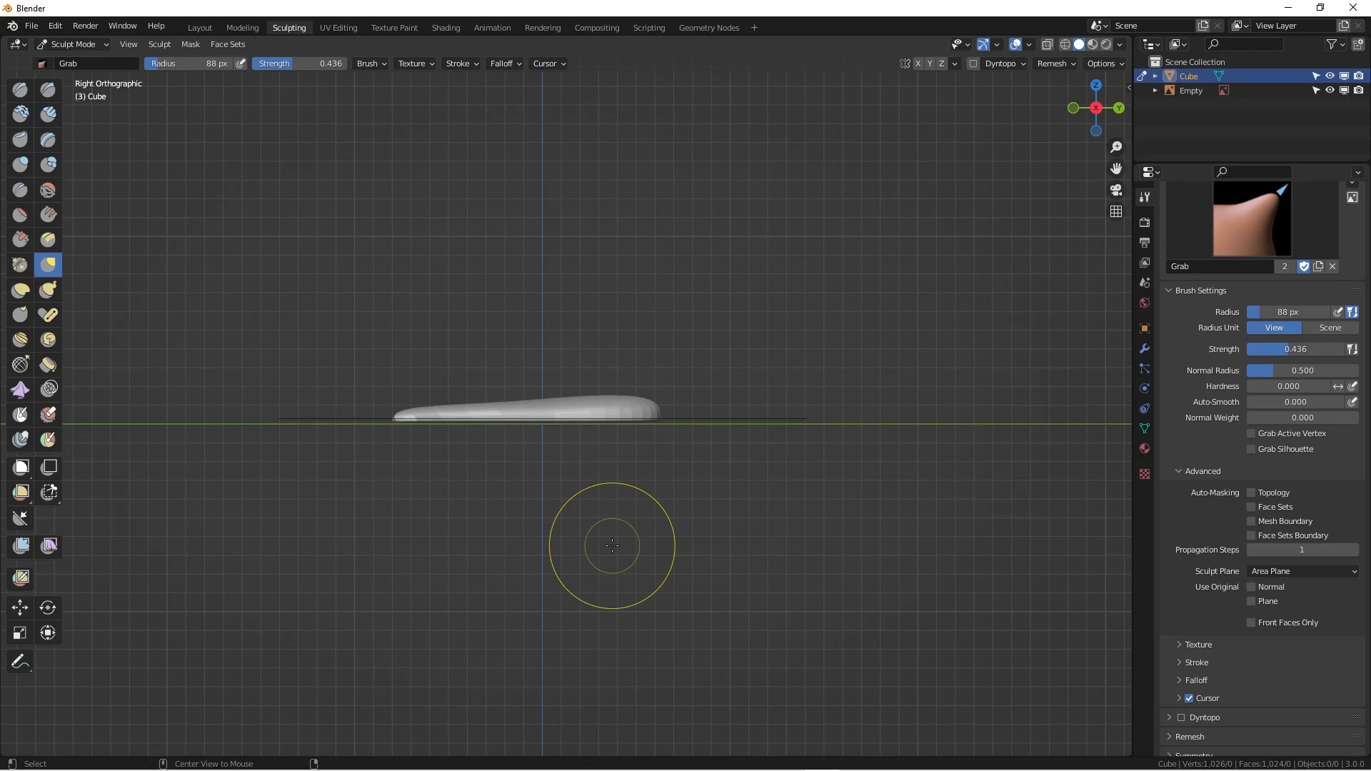
{"action": "mouse_move", "coordinate": [581, 407]}
{"action": "middle_mouse_down", "text": "alt"}
{"action": "mouse_move", "coordinate": [698, 422]}
{"action": "mouse_move", "coordinate": [694, 508]}
{"action": "middle_mouse_up", "text": "alt"}
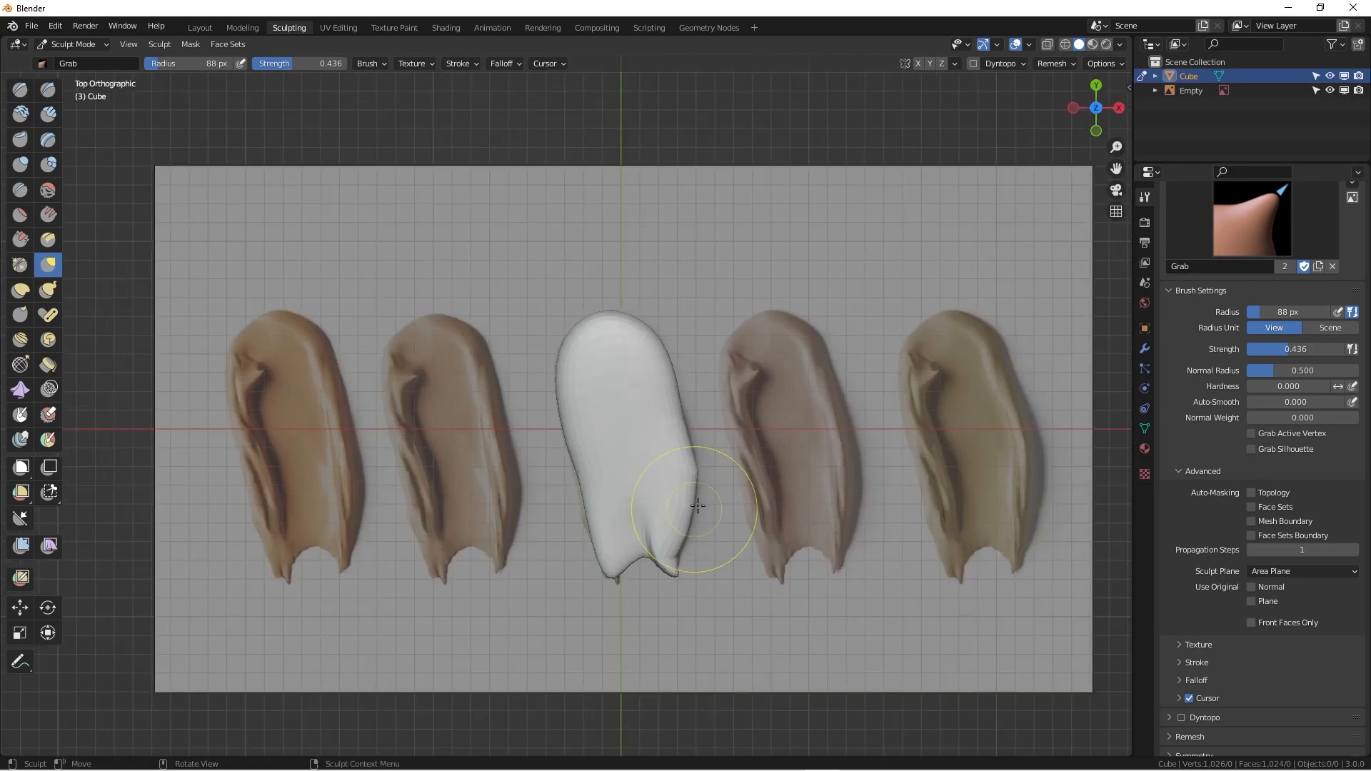
Enable Dyntopo, accepting the loss of vertex data, and sample its constant detail size from the swatch surface.
{"action": "left_click", "coordinate": [972, 64]}
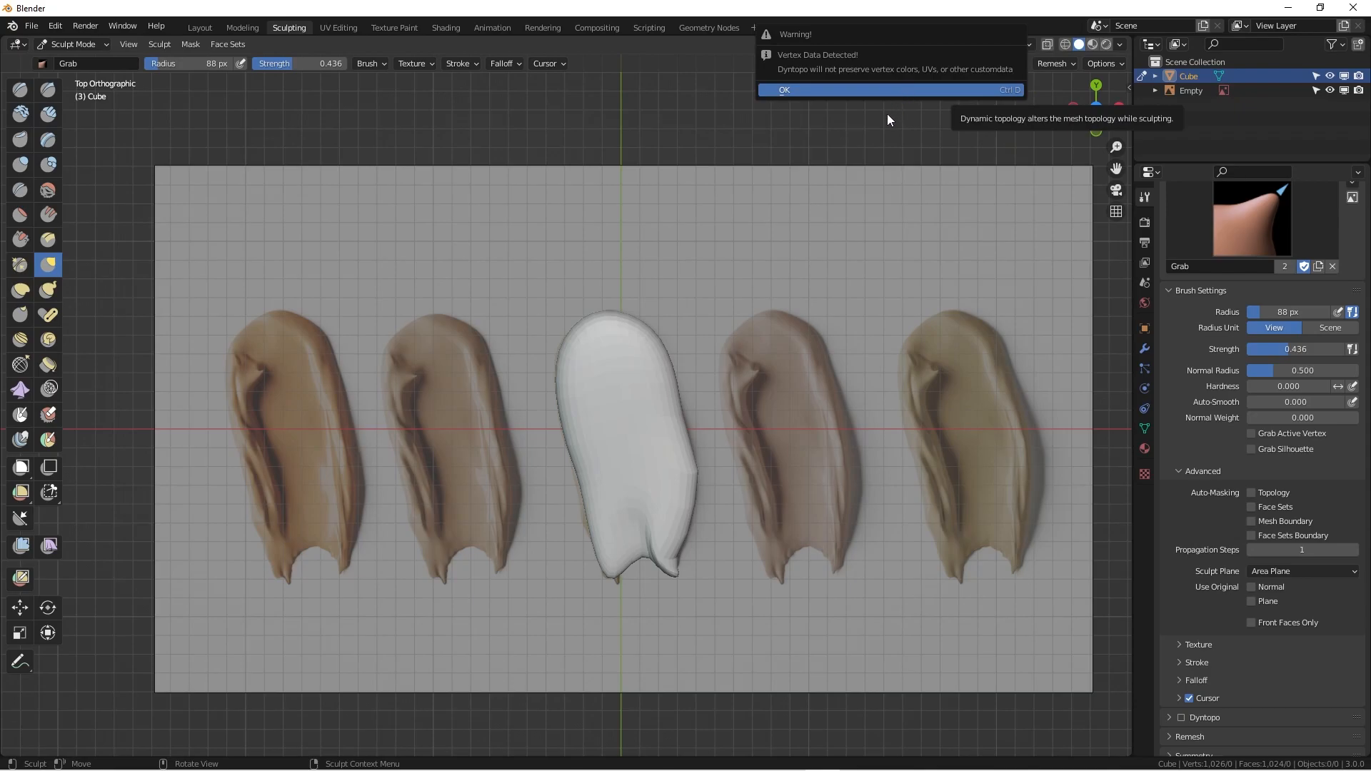
{"action": "left_click", "coordinate": [855, 90]}
{"action": "left_click", "coordinate": [1024, 62]}
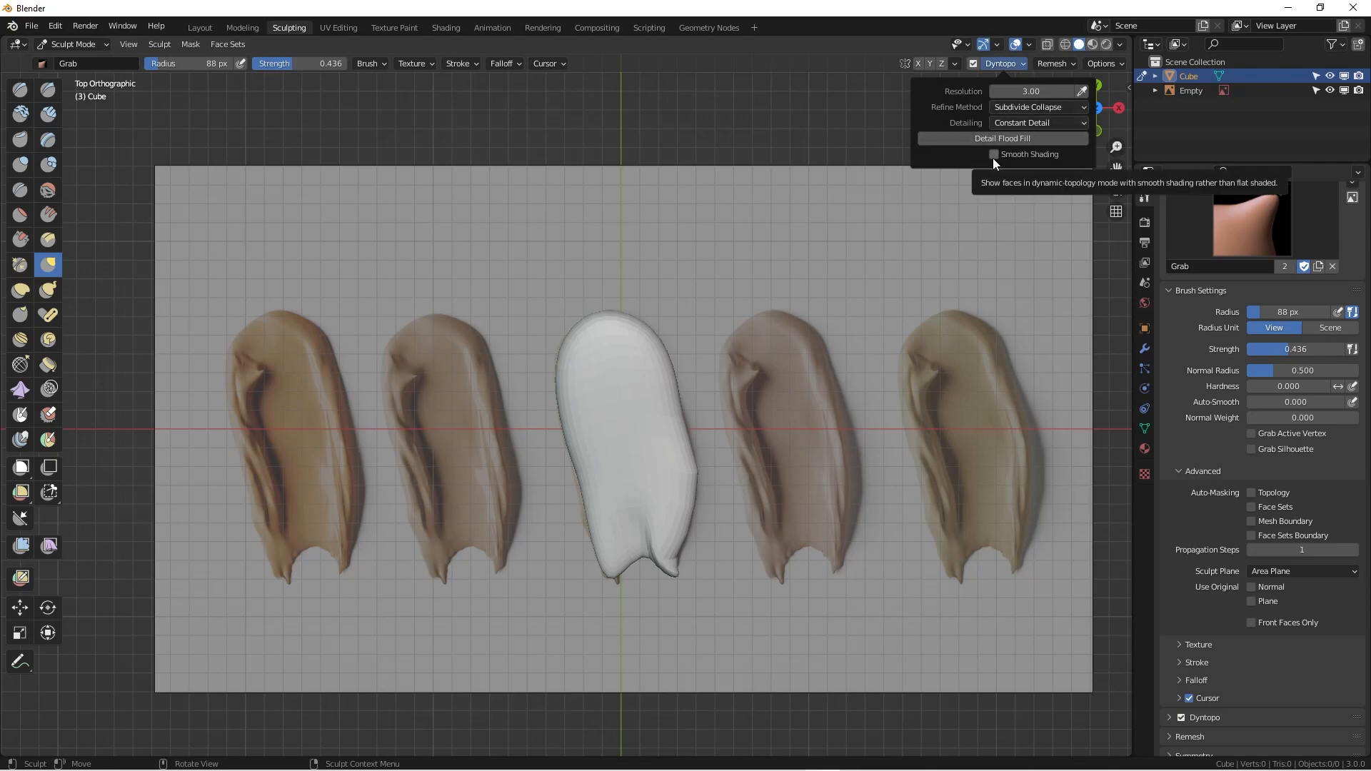
{"action": "left_click", "coordinate": [1082, 92]}
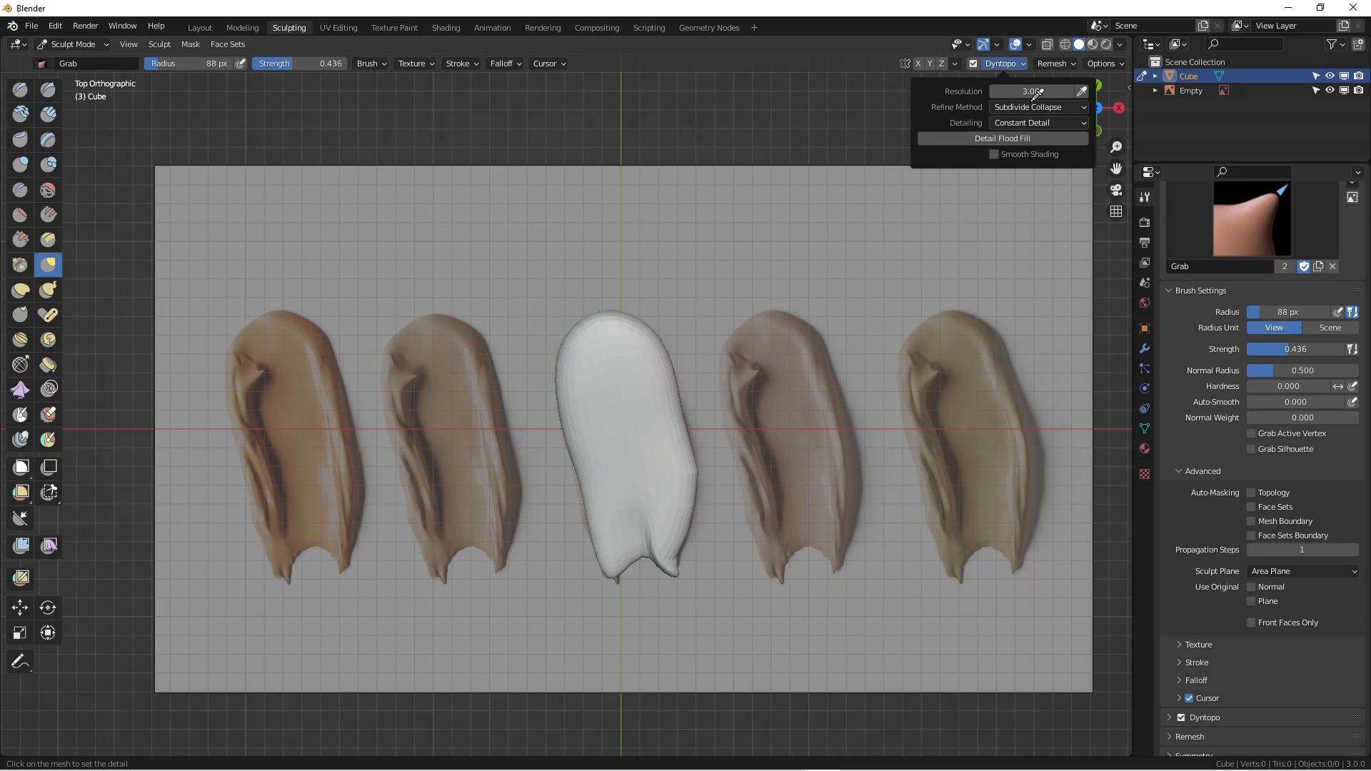
{"action": "left_click", "coordinate": [640, 405]}
Set the Dyntopo constant detail resolution to 15.
{"action": "left_click", "coordinate": [1020, 64]}
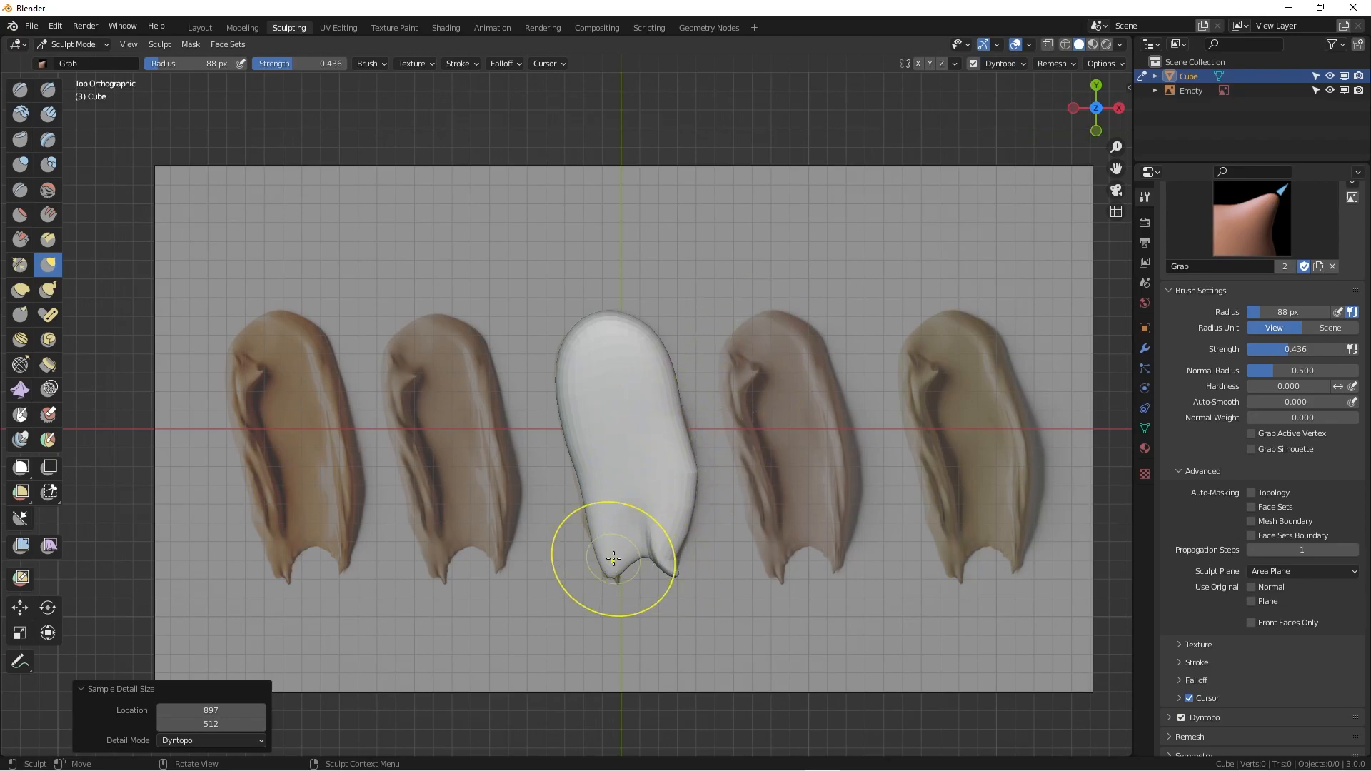
{"action": "left_click", "coordinate": [1021, 64]}
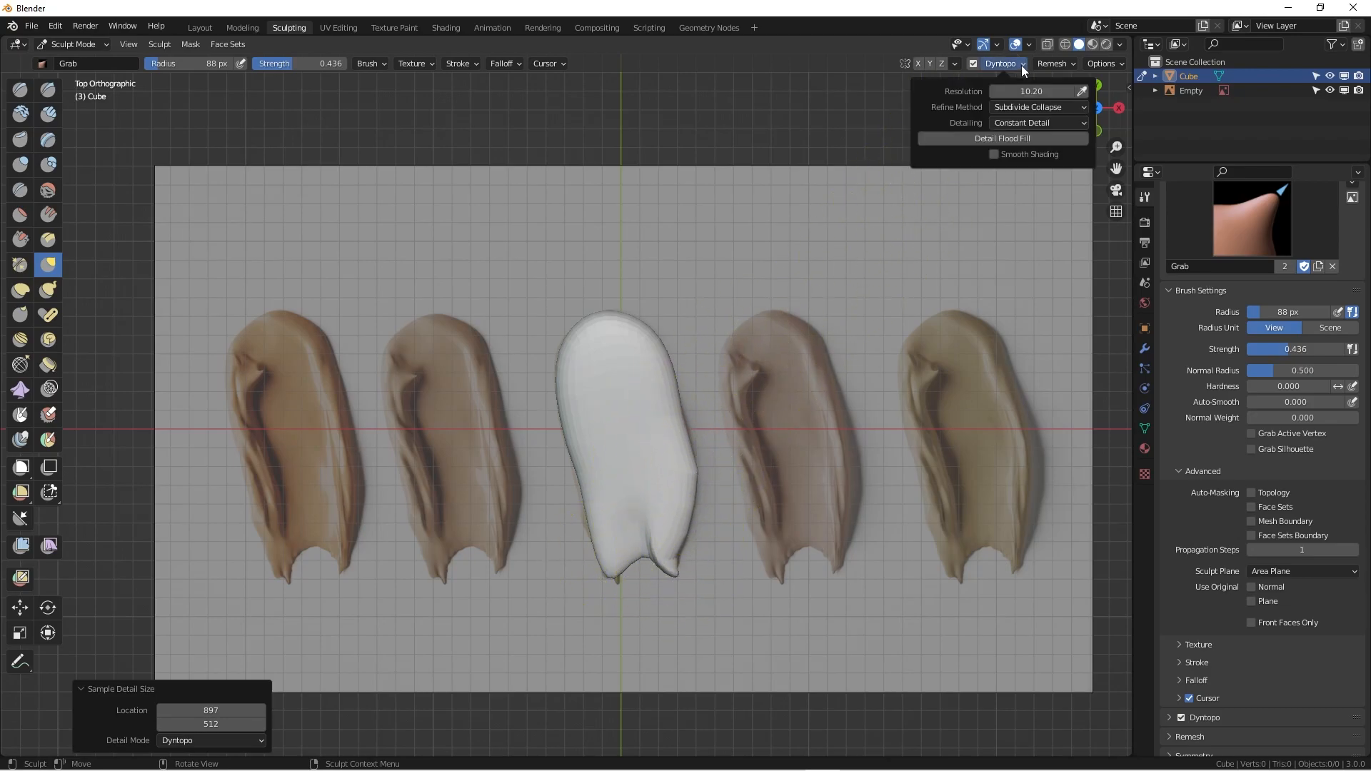
{"action": "left_click", "coordinate": [1017, 86]}
{"action": "type", "text": "15"}
{"action": "key", "text": "Return"}
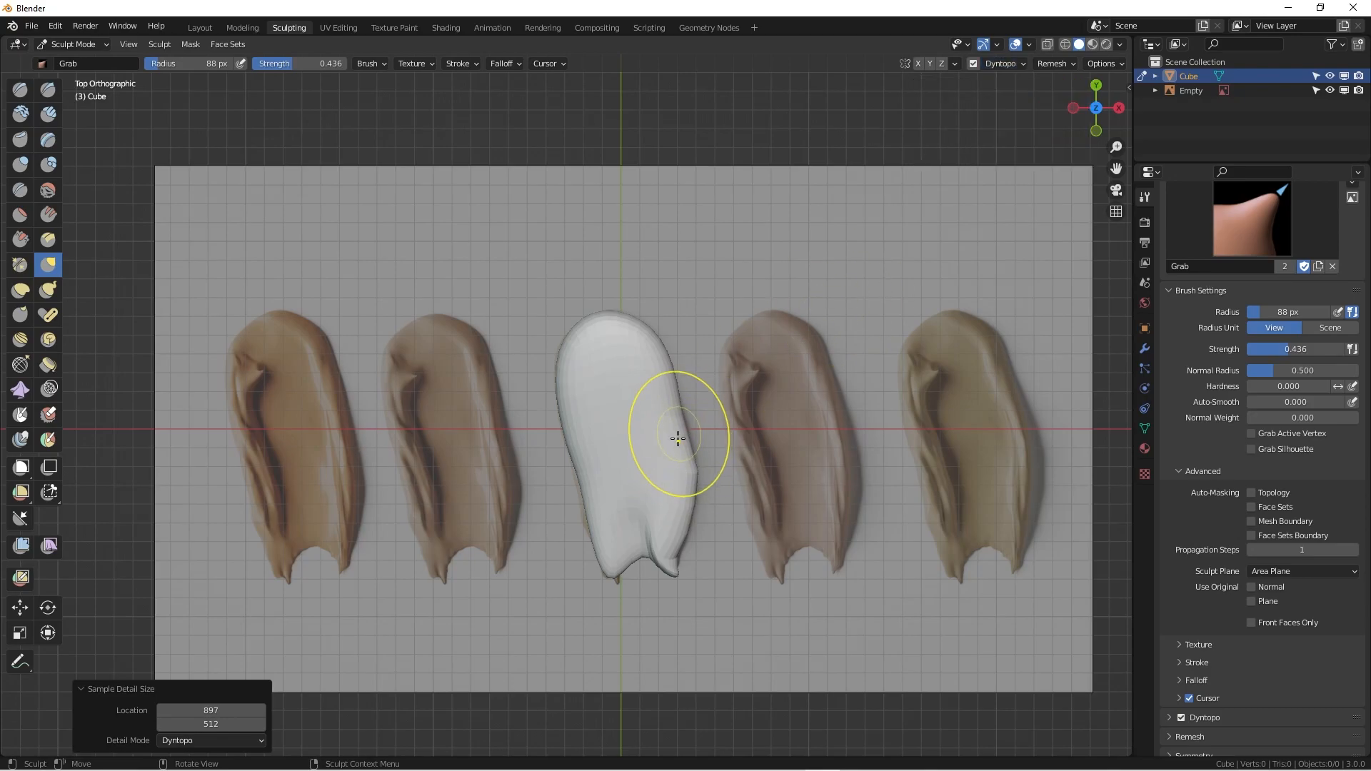
Adjust the swatch's right side with the Grab brush and switch the viewport to wireframe shading to inspect the topology.
{"action": "mouse_move", "coordinate": [662, 556]}
{"action": "left_mouse_down"}
{"action": "mouse_move", "coordinate": [677, 551]}
{"action": "mouse_move", "coordinate": [687, 508]}
{"action": "left_mouse_up"}
{"action": "left_click_drag", "start_coordinate": [683, 441], "coordinate": [677, 423]}
{"action": "middle_click_drag", "start_coordinate": [652, 443], "coordinate": [630, 392]}
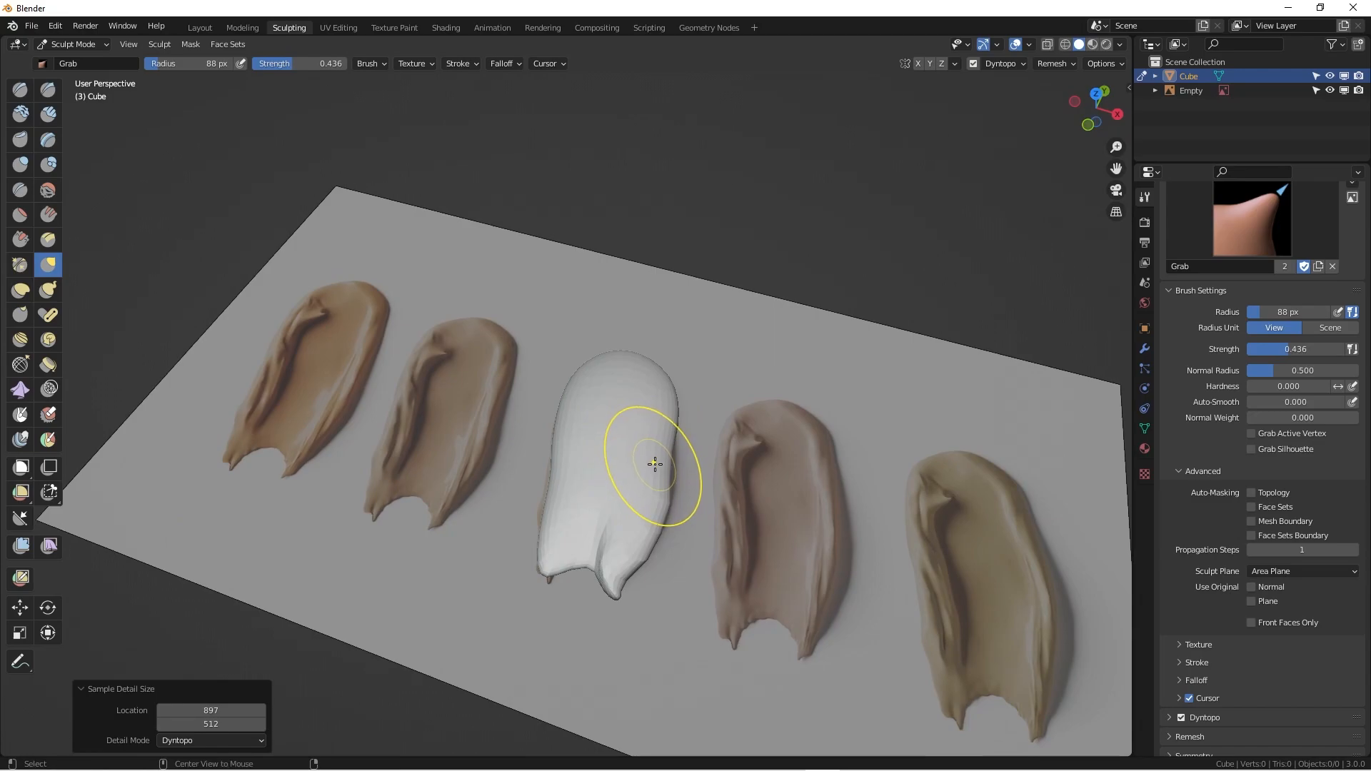
{"action": "key", "text": "alt+z"}
{"action": "key", "text": "alt+z"}
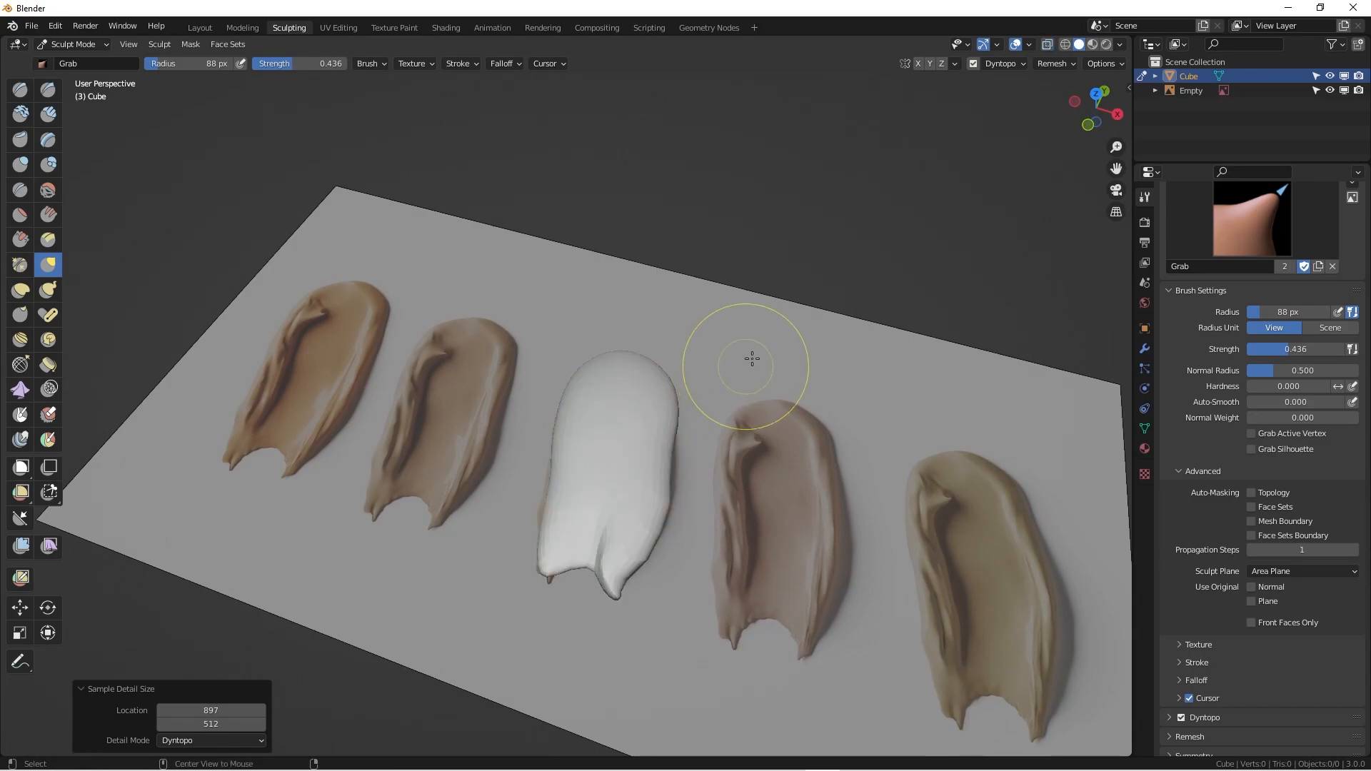
{"action": "left_click", "coordinate": [1064, 45]}
{"action": "middle_click_drag", "start_coordinate": [649, 459], "coordinate": [650, 434]}
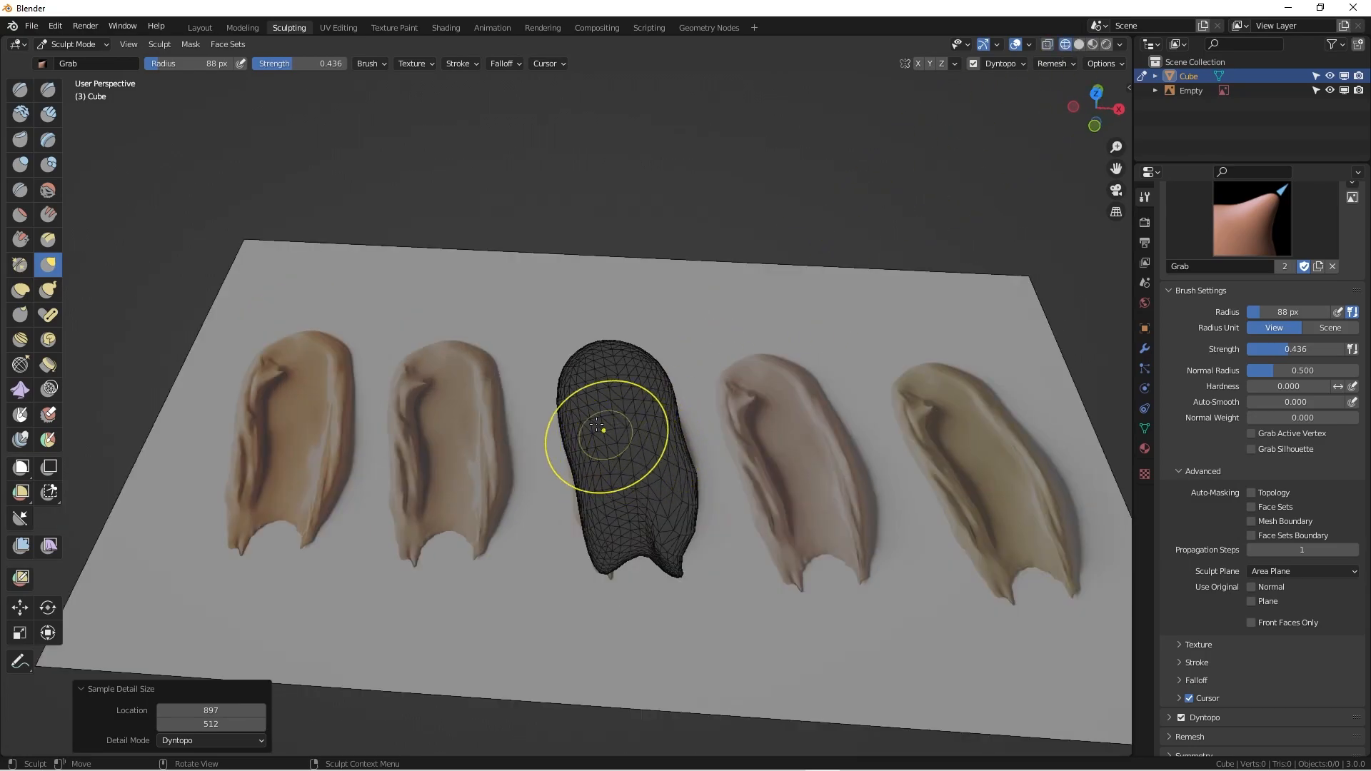
Build up the swatch's top surface with Clay Strips strokes at a brush radius of 58 px.
{"action": "left_click", "coordinate": [47, 113]}
{"action": "middle_click_drag", "start_coordinate": [658, 413], "coordinate": [644, 448]}
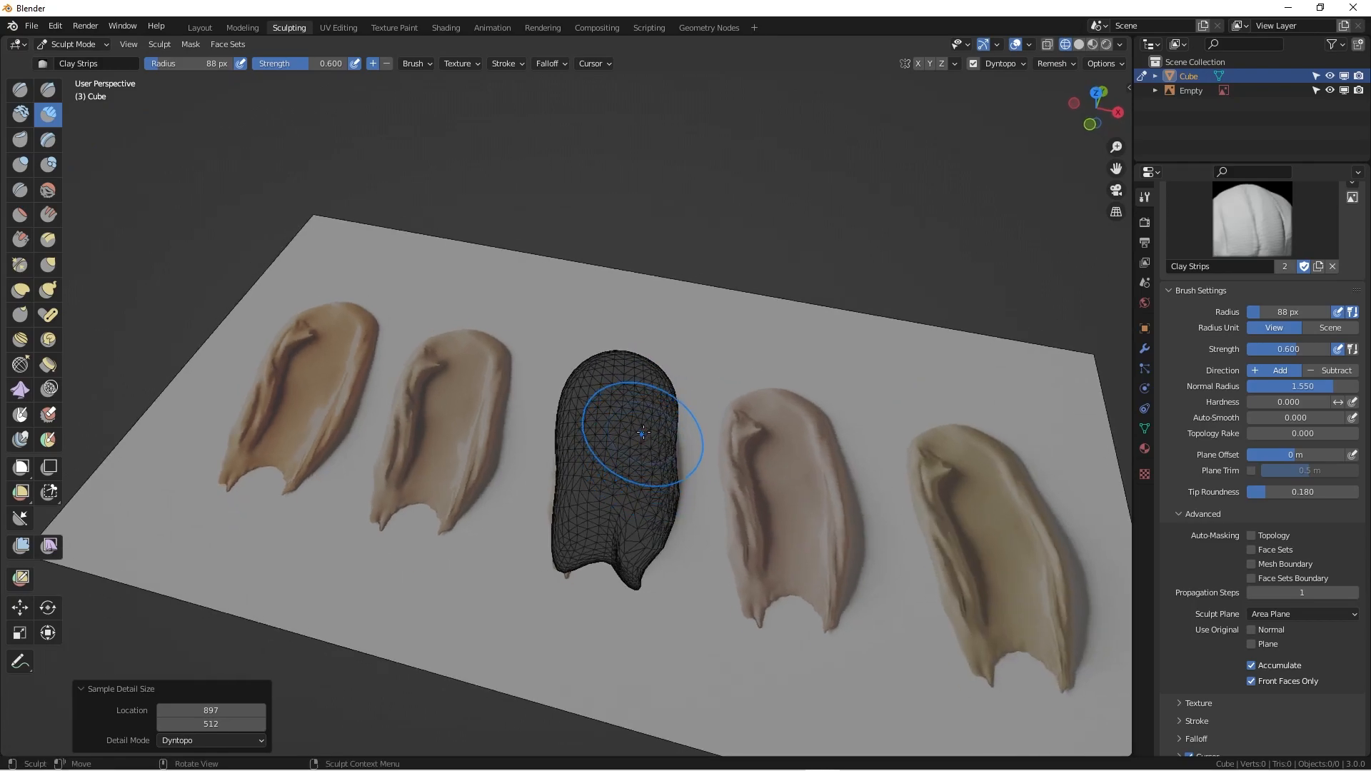
{"action": "key", "text": "f"}
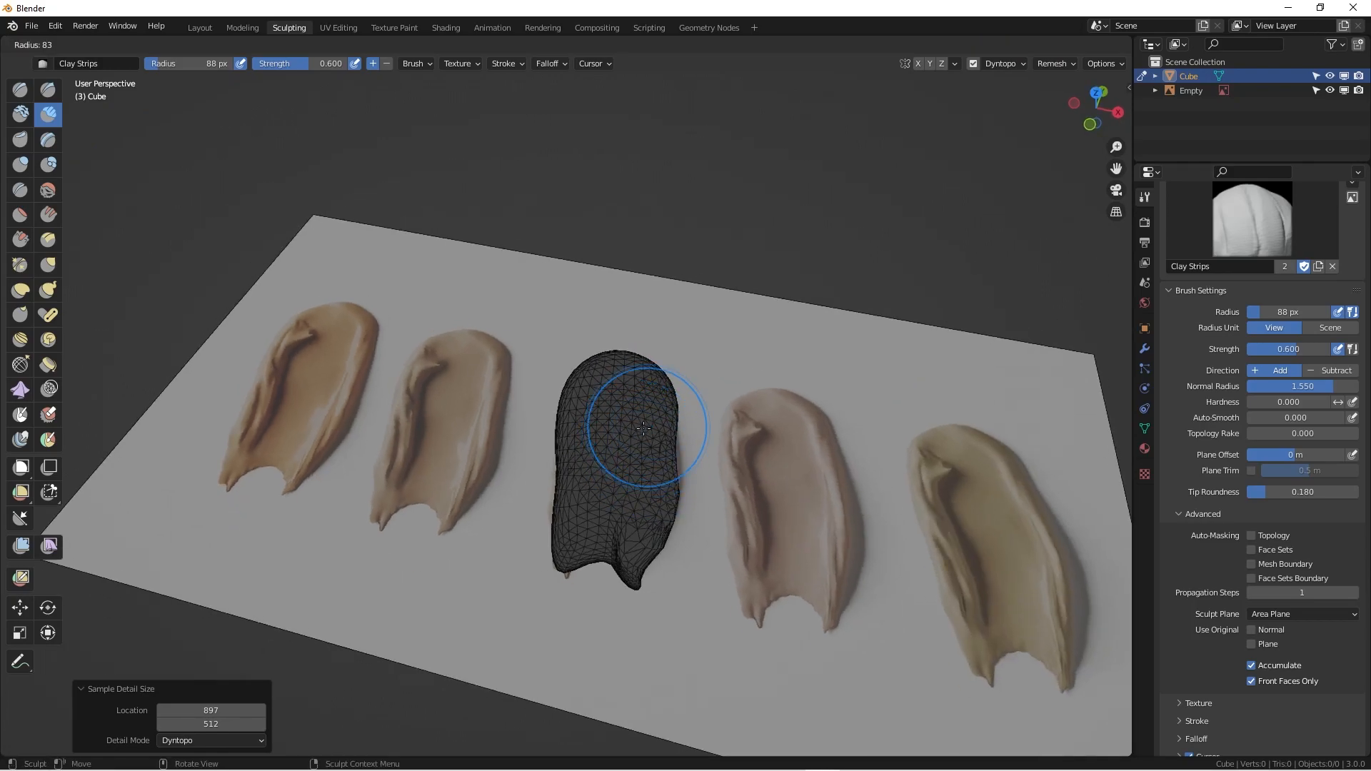
{"action": "left_click", "coordinate": [628, 432]}
{"action": "middle_click_drag", "start_coordinate": [628, 474], "coordinate": [668, 482]}
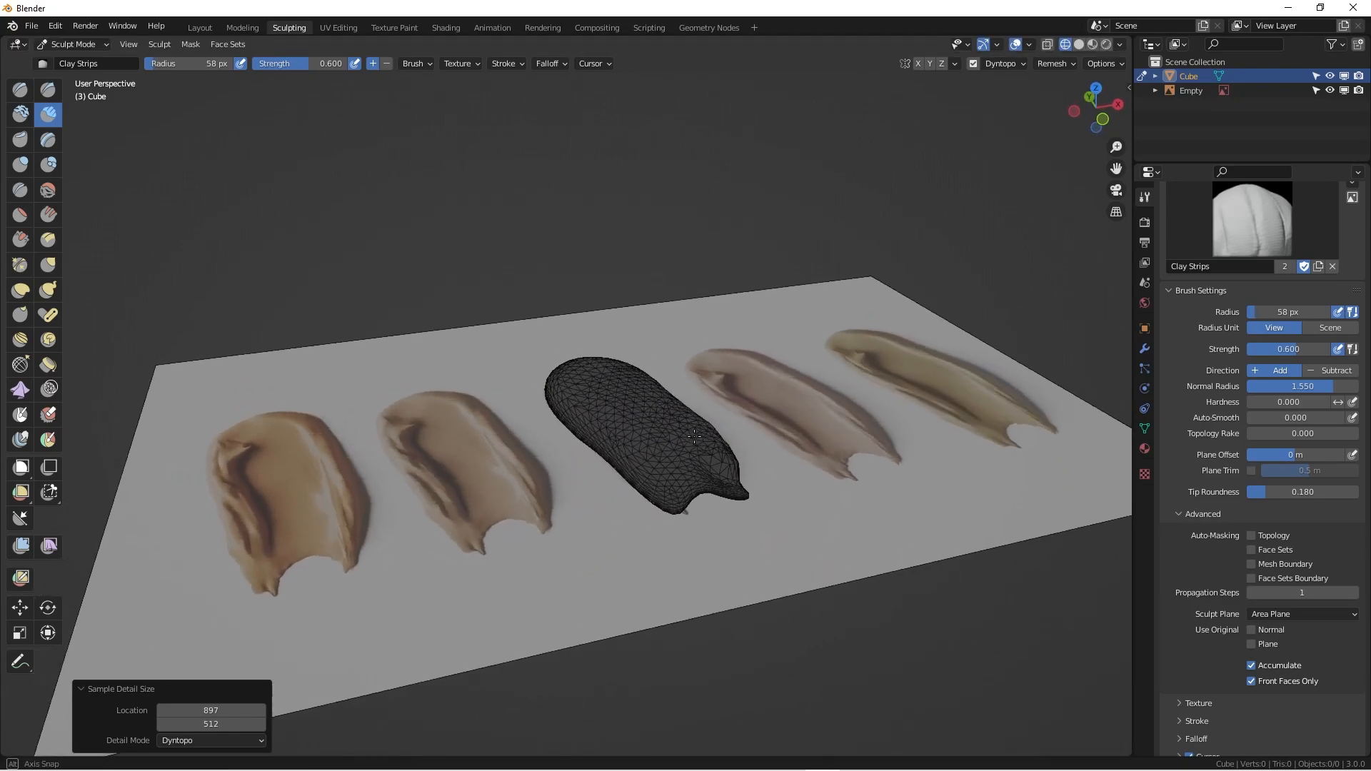
{"action": "left_click_drag", "start_coordinate": [670, 483], "coordinate": [671, 492]}
{"action": "middle_click_drag", "start_coordinate": [671, 492], "coordinate": [627, 498]}
{"action": "left_click_drag", "start_coordinate": [598, 452], "coordinate": [597, 391]}
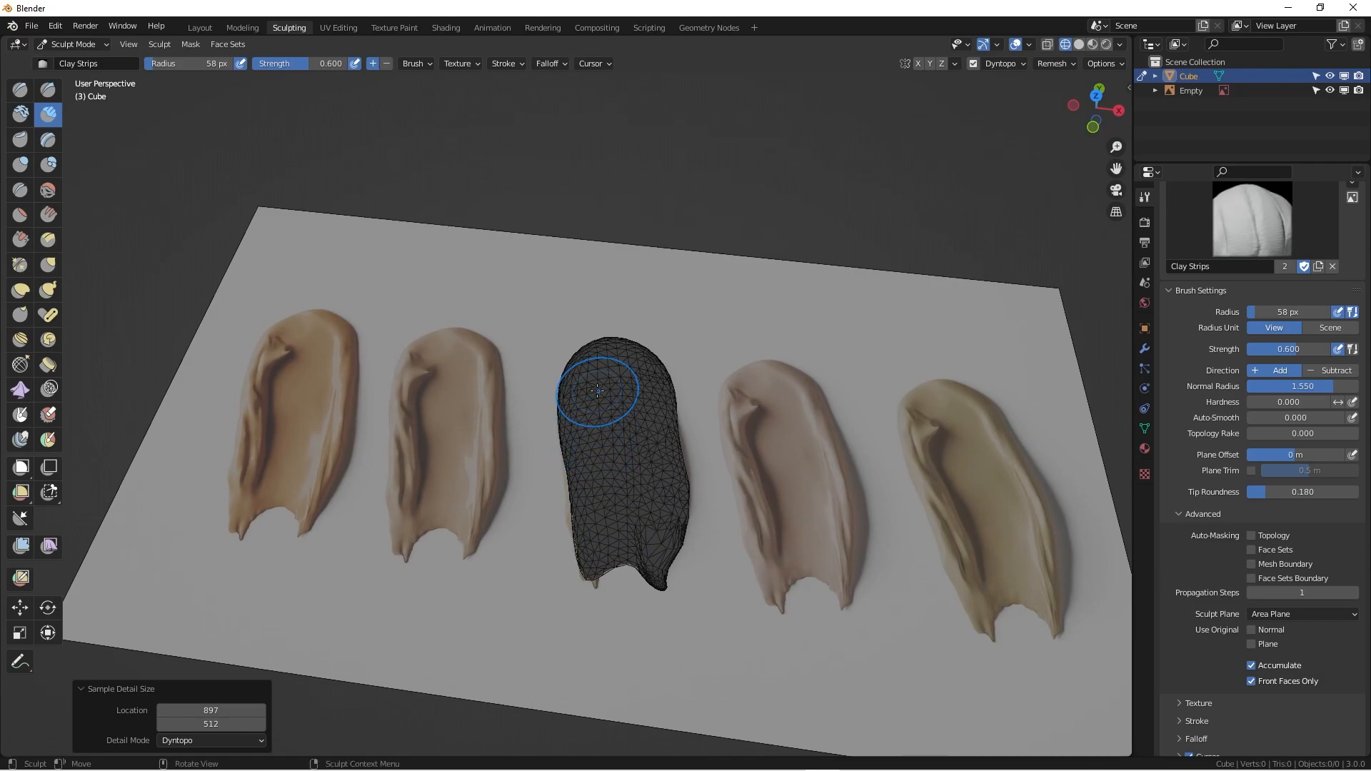
Check the swatch's side profile, return to the top view and restore solid shading.
{"action": "mouse_move", "coordinate": [612, 392]}
{"action": "middle_mouse_down"}
{"action": "mouse_move", "coordinate": [662, 526]}
{"action": "mouse_move", "coordinate": [652, 483]}
{"action": "mouse_move", "coordinate": [660, 495]}
{"action": "middle_mouse_up"}
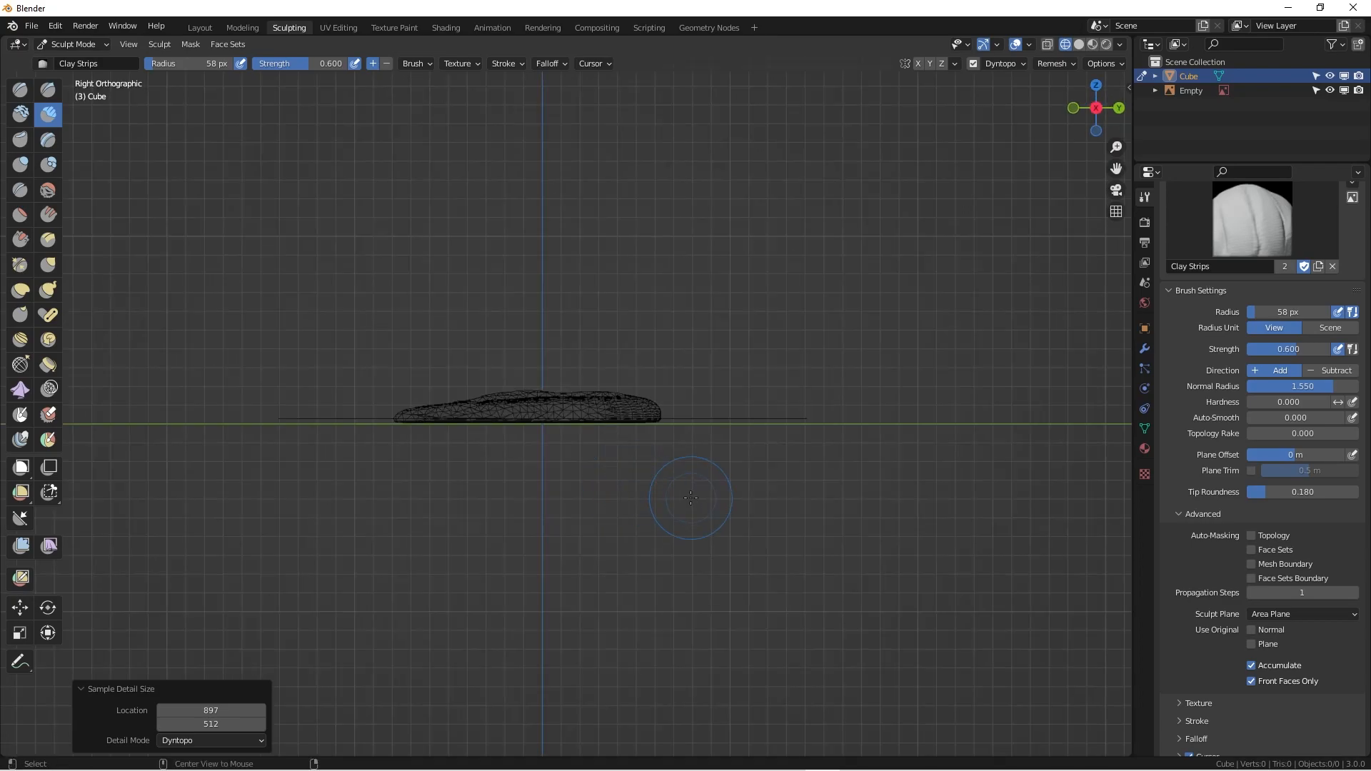
{"action": "key", "text": "KP_7"}
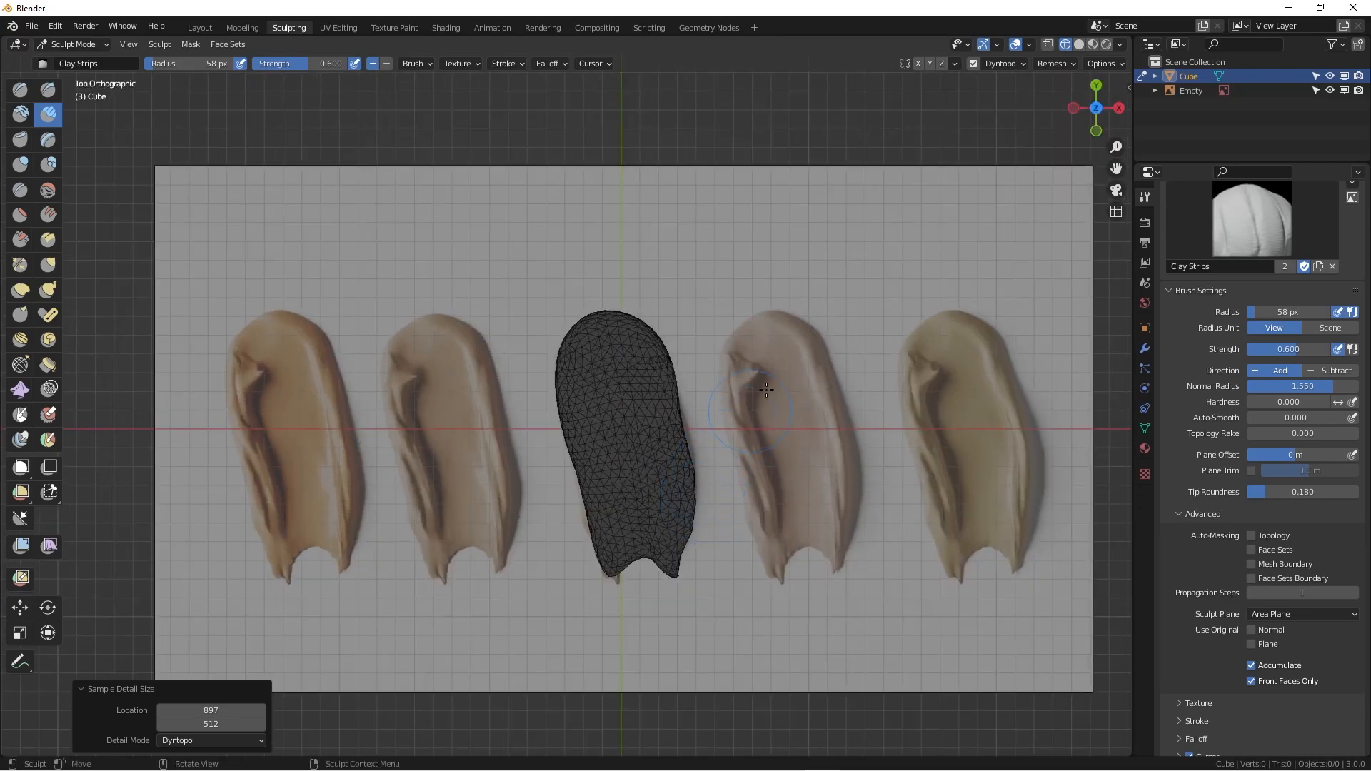
{"action": "left_click", "coordinate": [1078, 44]}
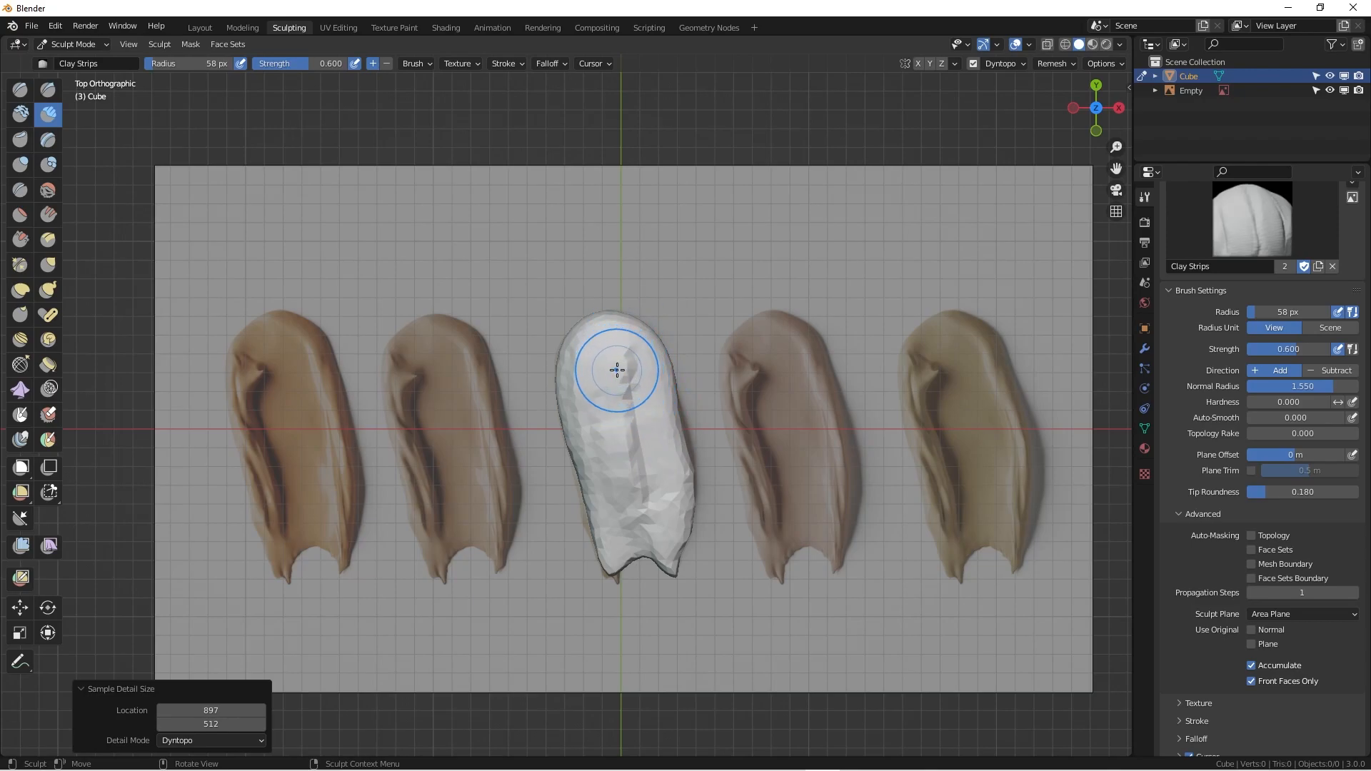
Smooth the swatch's built-up top surface and nudge its lower edge into place with the Grab brush.
{"action": "mouse_move", "coordinate": [617, 370]}
{"action": "left_mouse_down", "text": "shift"}
{"action": "mouse_move", "coordinate": [636, 511]}
{"action": "mouse_move", "coordinate": [619, 480]}
{"action": "left_mouse_up", "text": "shift"}
{"action": "mouse_move", "coordinate": [619, 471]}
{"action": "left_mouse_down", "text": "shift"}
{"action": "mouse_move", "coordinate": [586, 371]}
{"action": "mouse_move", "coordinate": [604, 539]}
{"action": "mouse_move", "coordinate": [614, 486]}
{"action": "left_mouse_up", "text": "shift"}
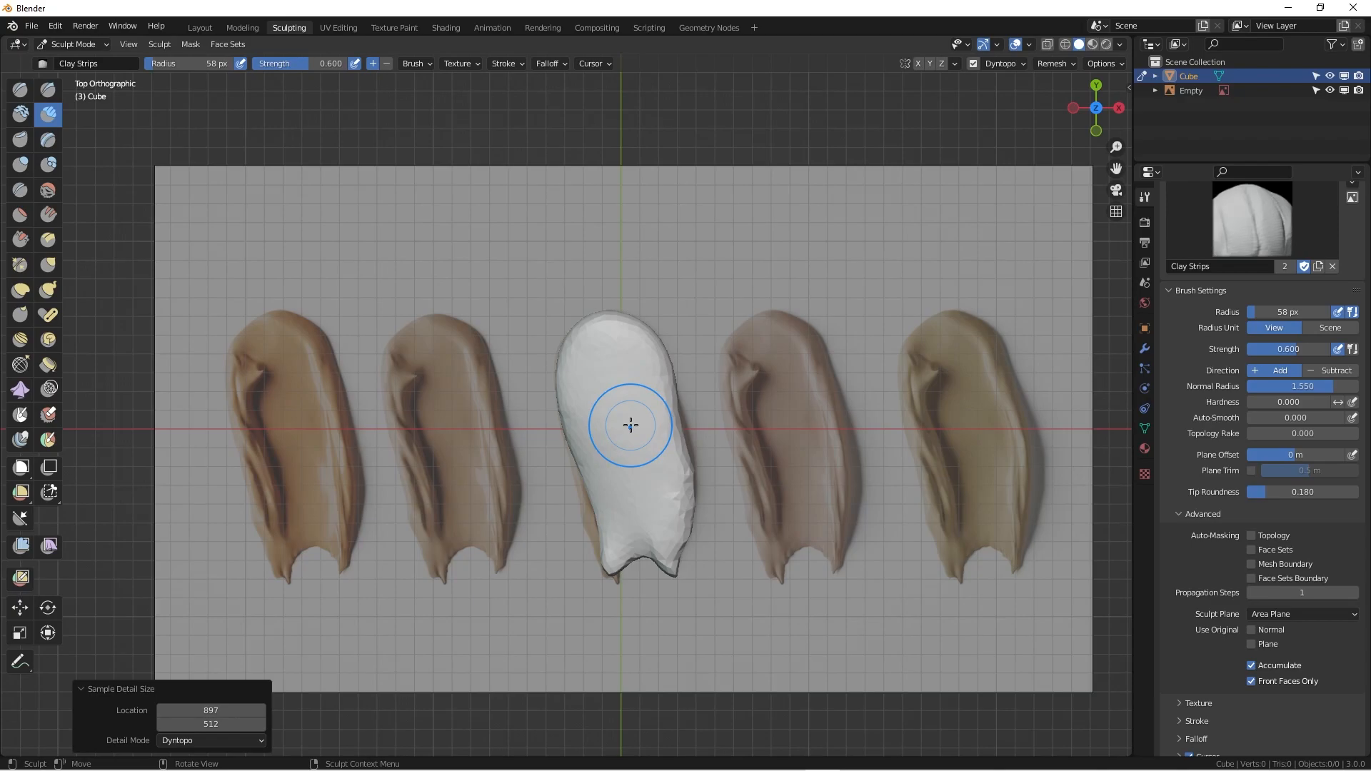
{"action": "key", "text": "g"}
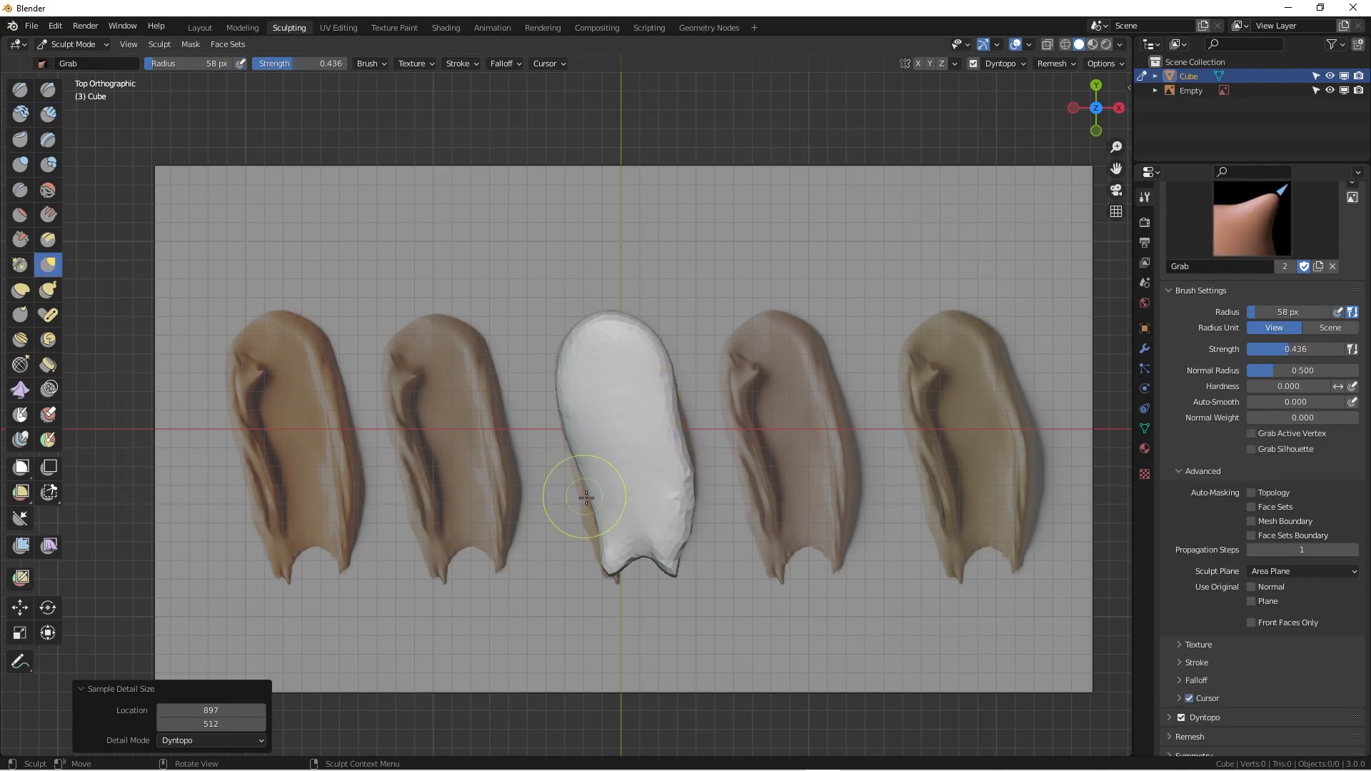
{"action": "mouse_move", "coordinate": [592, 516]}
{"action": "left_mouse_down"}
{"action": "mouse_move", "coordinate": [616, 575]}
{"action": "mouse_move", "coordinate": [601, 542]}
{"action": "mouse_move", "coordinate": [615, 567]}
{"action": "mouse_move", "coordinate": [674, 536]}
{"action": "left_mouse_up"}
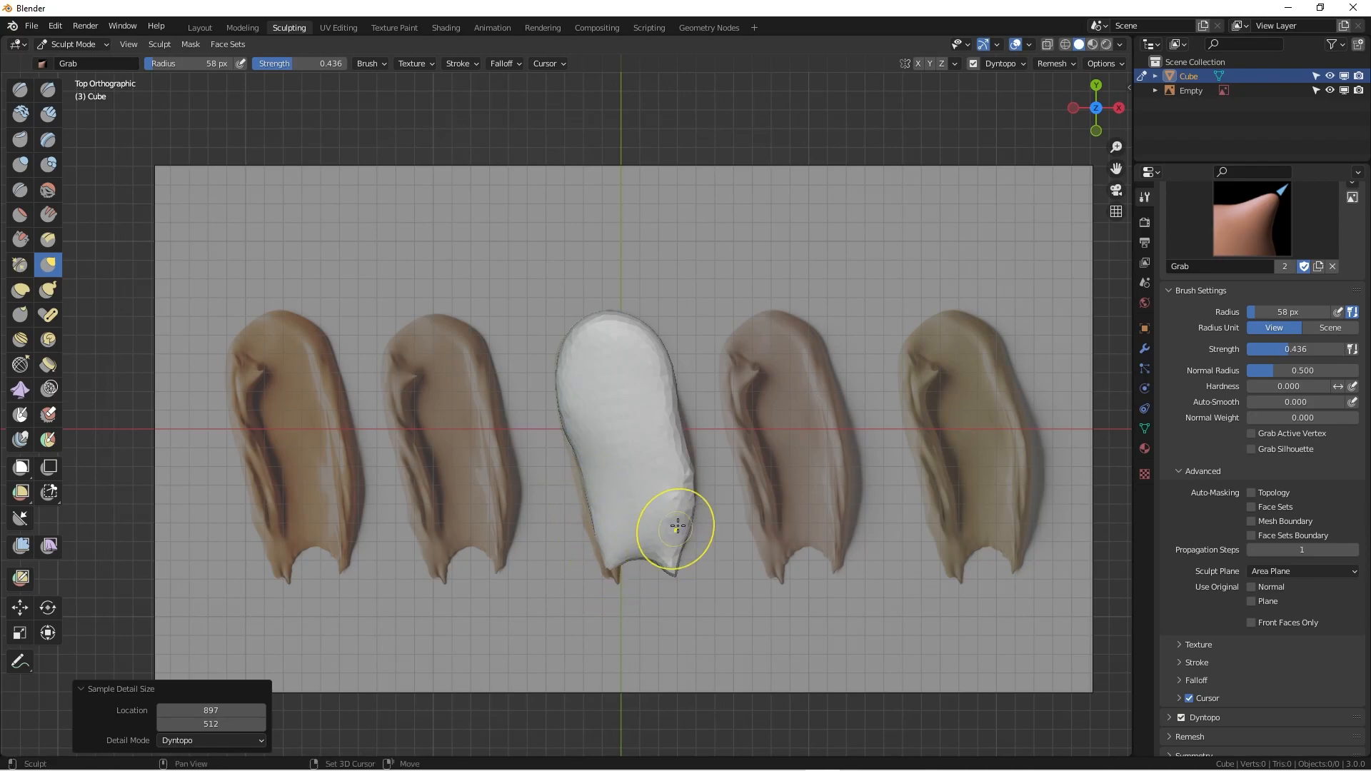
{"action": "mouse_move", "coordinate": [679, 438]}
{"action": "left_mouse_down", "text": "shift"}
{"action": "mouse_move", "coordinate": [600, 324]}
{"action": "mouse_move", "coordinate": [628, 333]}
{"action": "left_mouse_up", "text": "shift"}
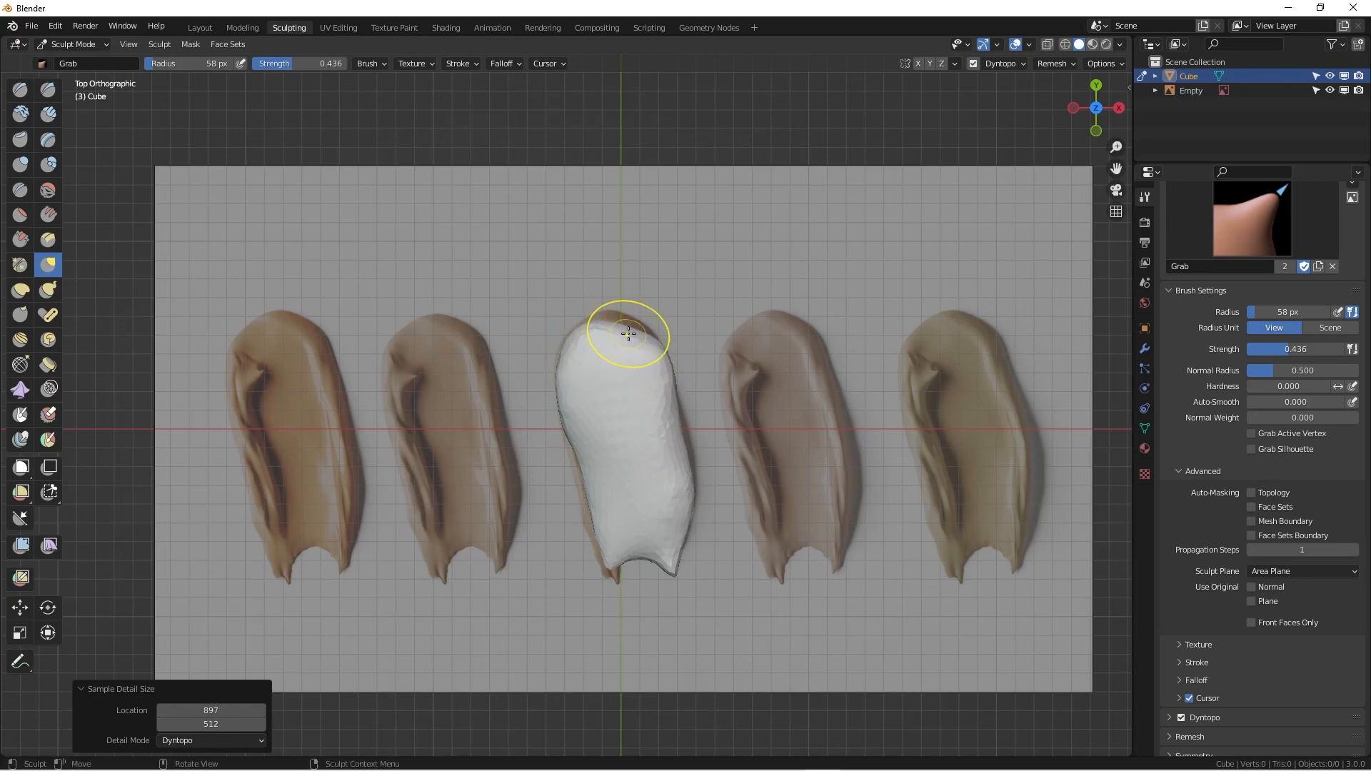
Pull the swatch's top, sides and lower tips onto the reference outline with Grab at strength 0.325.
{"action": "left_click_drag", "start_coordinate": [300, 63], "coordinate": [290, 63]}
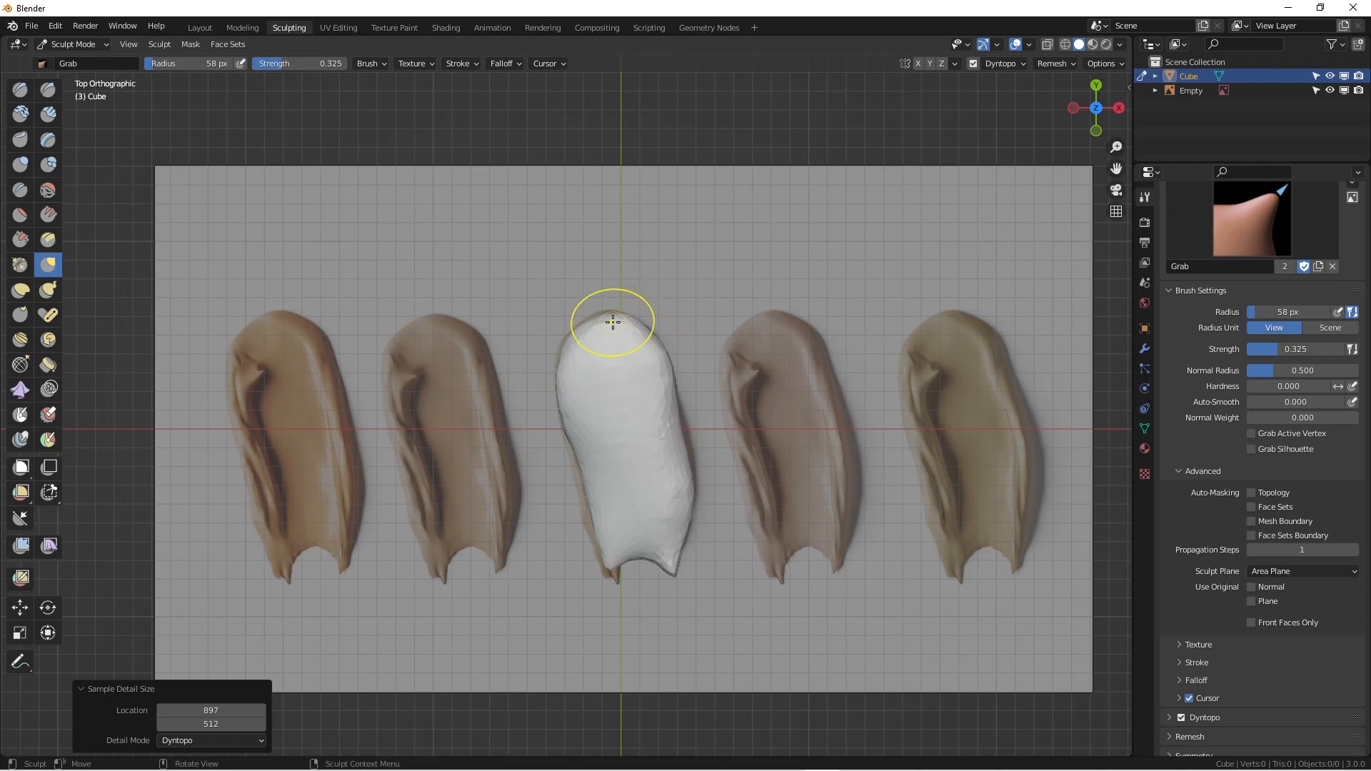
{"action": "mouse_move", "coordinate": [577, 452]}
{"action": "left_mouse_down"}
{"action": "mouse_move", "coordinate": [593, 541]}
{"action": "mouse_move", "coordinate": [628, 559]}
{"action": "mouse_move", "coordinate": [653, 547]}
{"action": "mouse_move", "coordinate": [679, 459]}
{"action": "left_mouse_up"}
{"action": "left_click_drag", "start_coordinate": [661, 530], "coordinate": [666, 547]}
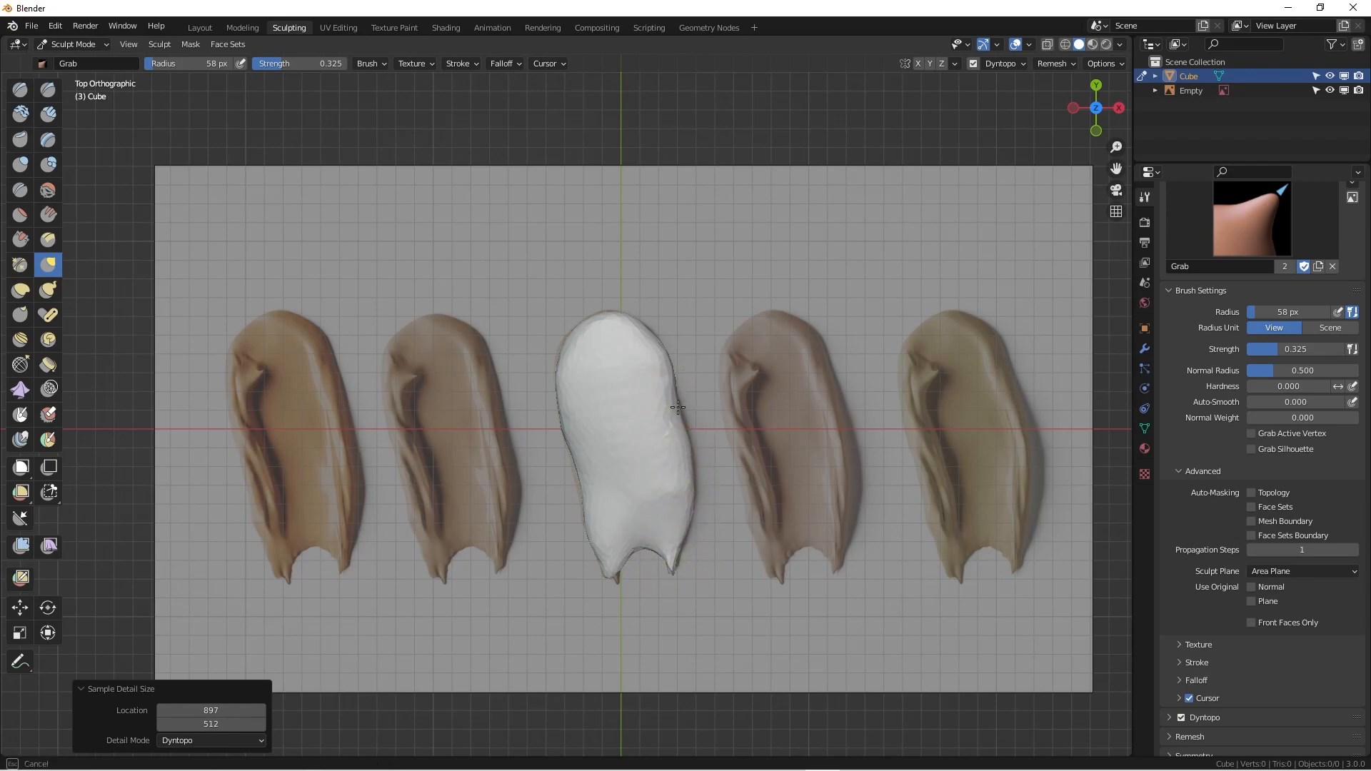
{"action": "left_click_drag", "start_coordinate": [691, 453], "coordinate": [690, 486]}
{"action": "middle_click_drag", "start_coordinate": [660, 433], "coordinate": [648, 404], "text": "shift"}
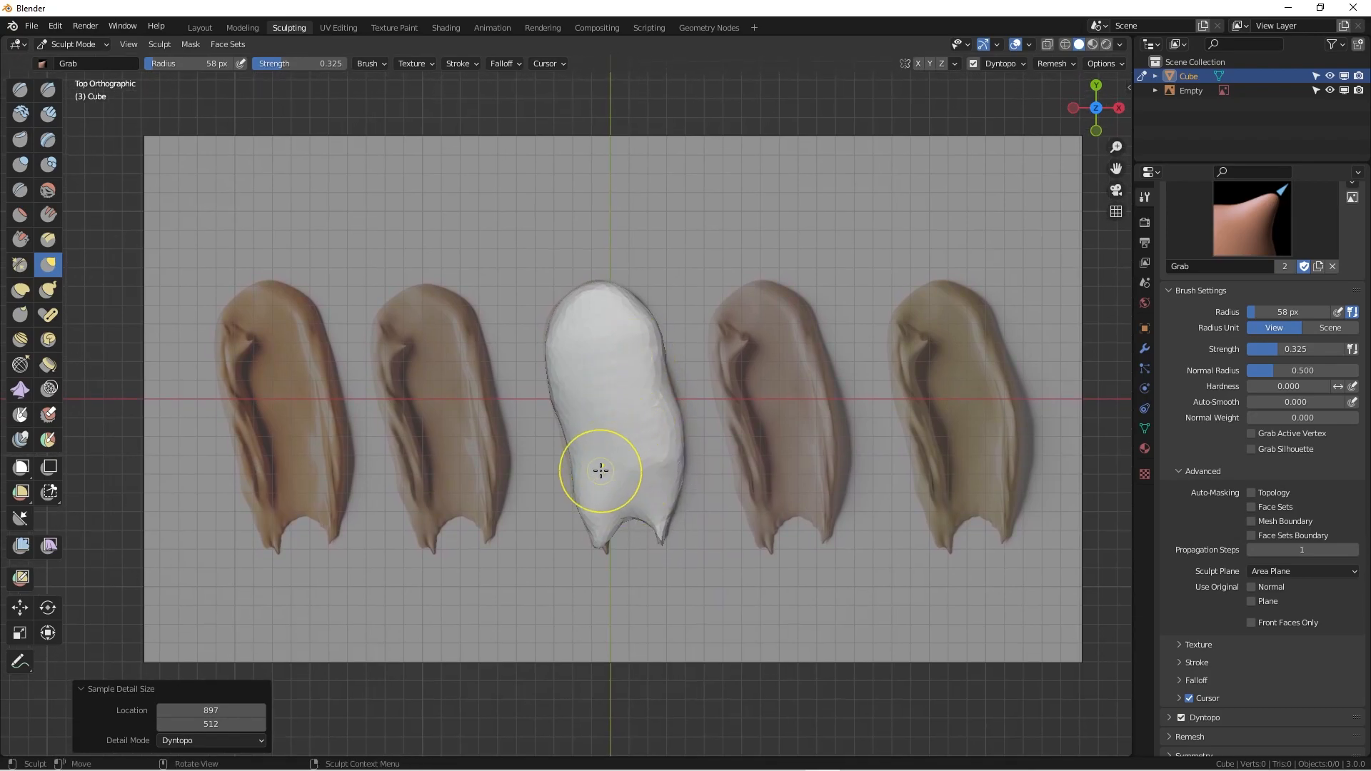
Carve a long channel down the middle of the swatch with inverted Clay Strips strokes at a 58 px radius.
{"action": "left_click", "coordinate": [52, 118]}
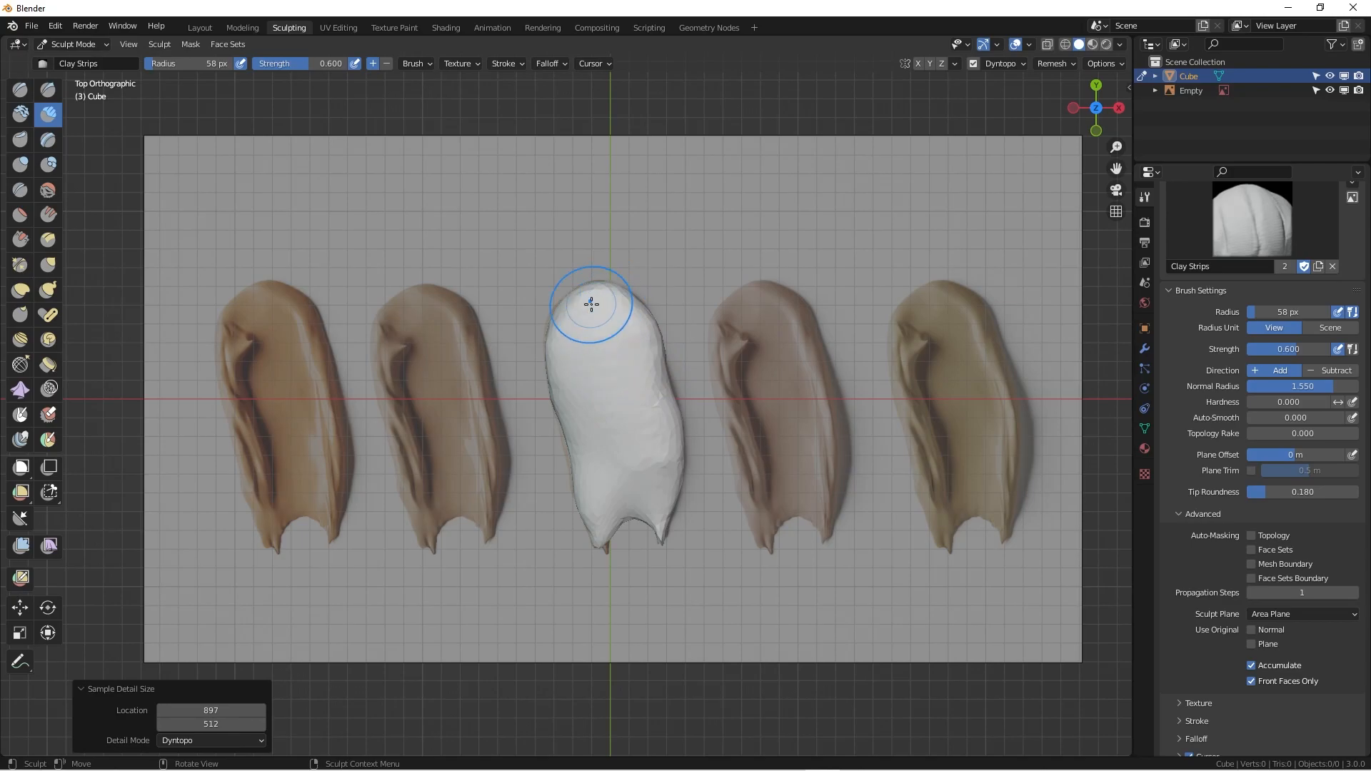
{"action": "left_click_drag", "start_coordinate": [602, 337], "coordinate": [622, 449]}
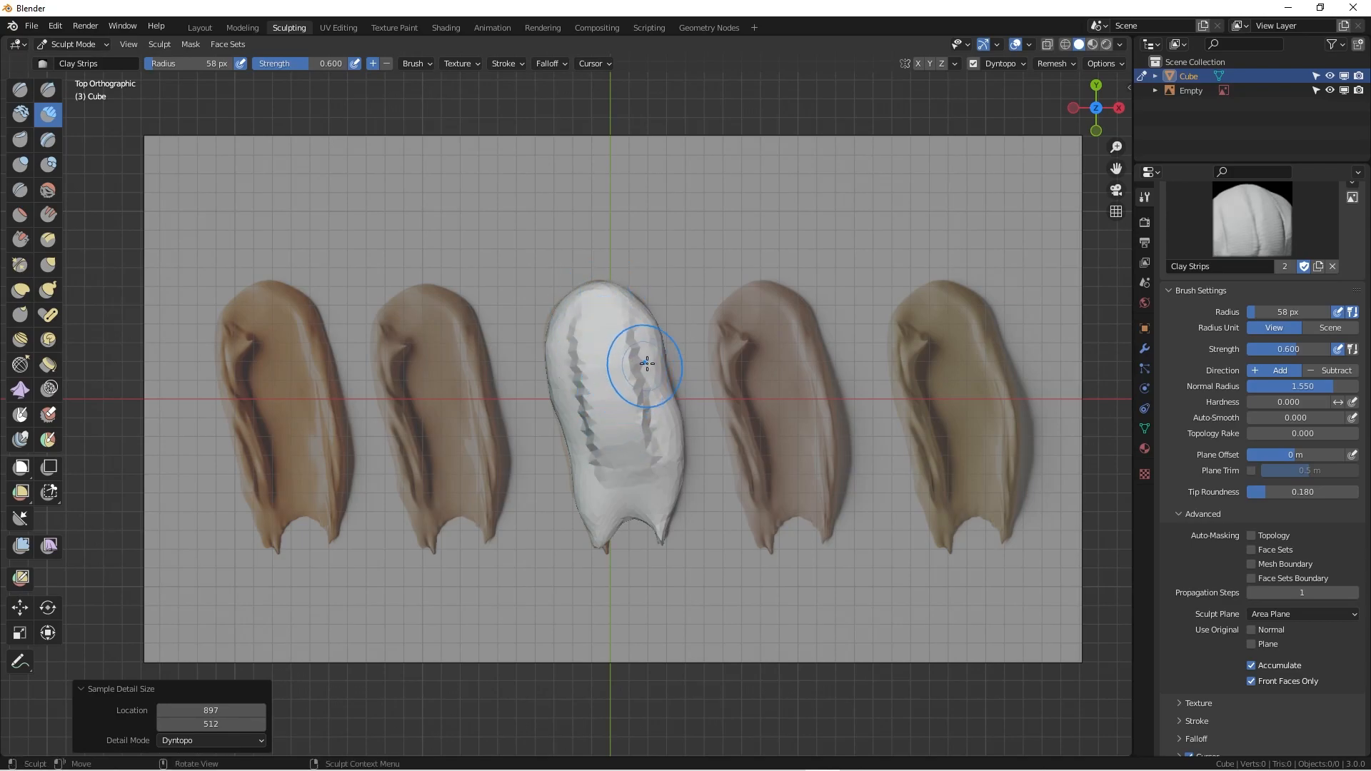
{"action": "key", "text": "ctrl+z"}
{"action": "key", "text": "ctrl+z"}
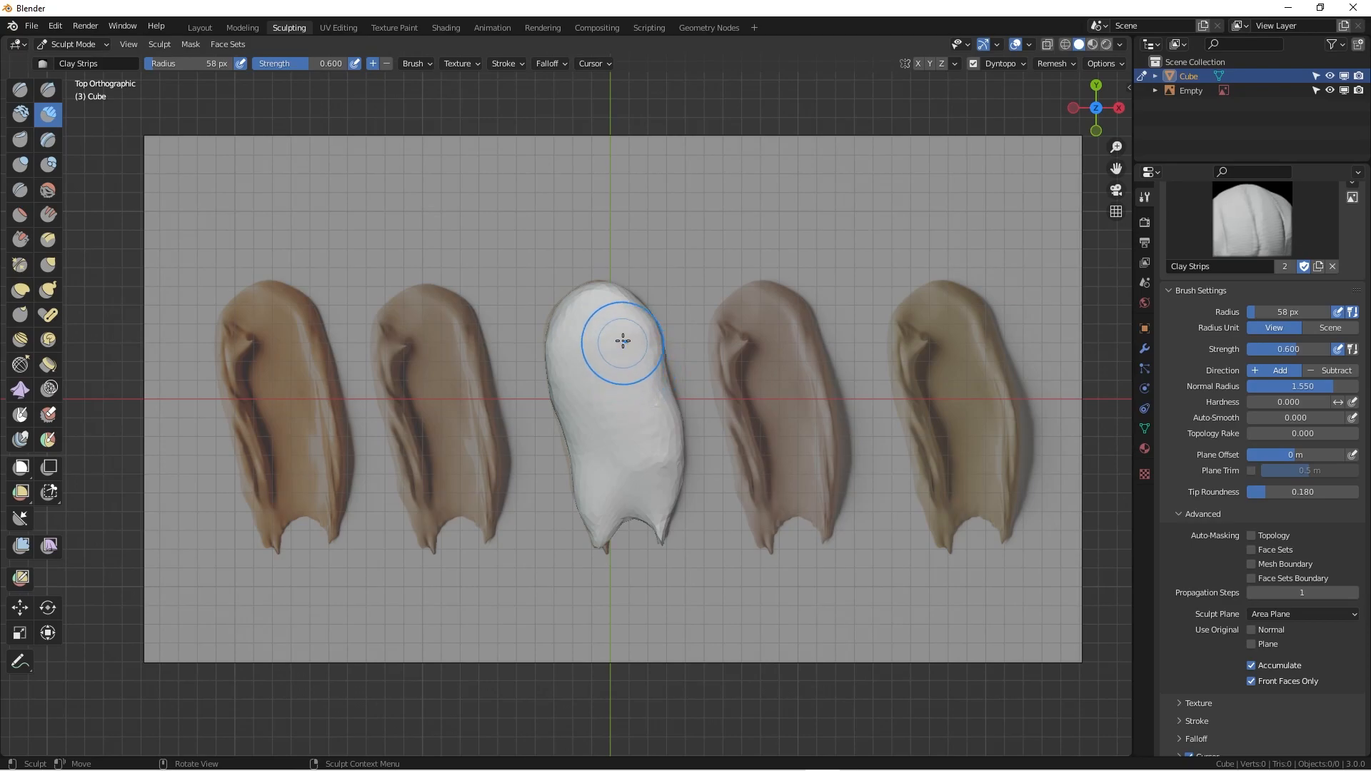
{"action": "left_click_drag", "start_coordinate": [603, 337], "coordinate": [625, 475]}
{"action": "mouse_move", "coordinate": [616, 381]}
{"action": "left_mouse_down"}
{"action": "mouse_move", "coordinate": [588, 285]}
{"action": "mouse_move", "coordinate": [635, 510]}
{"action": "mouse_move", "coordinate": [635, 428]}
{"action": "mouse_move", "coordinate": [597, 344]}
{"action": "left_mouse_up"}
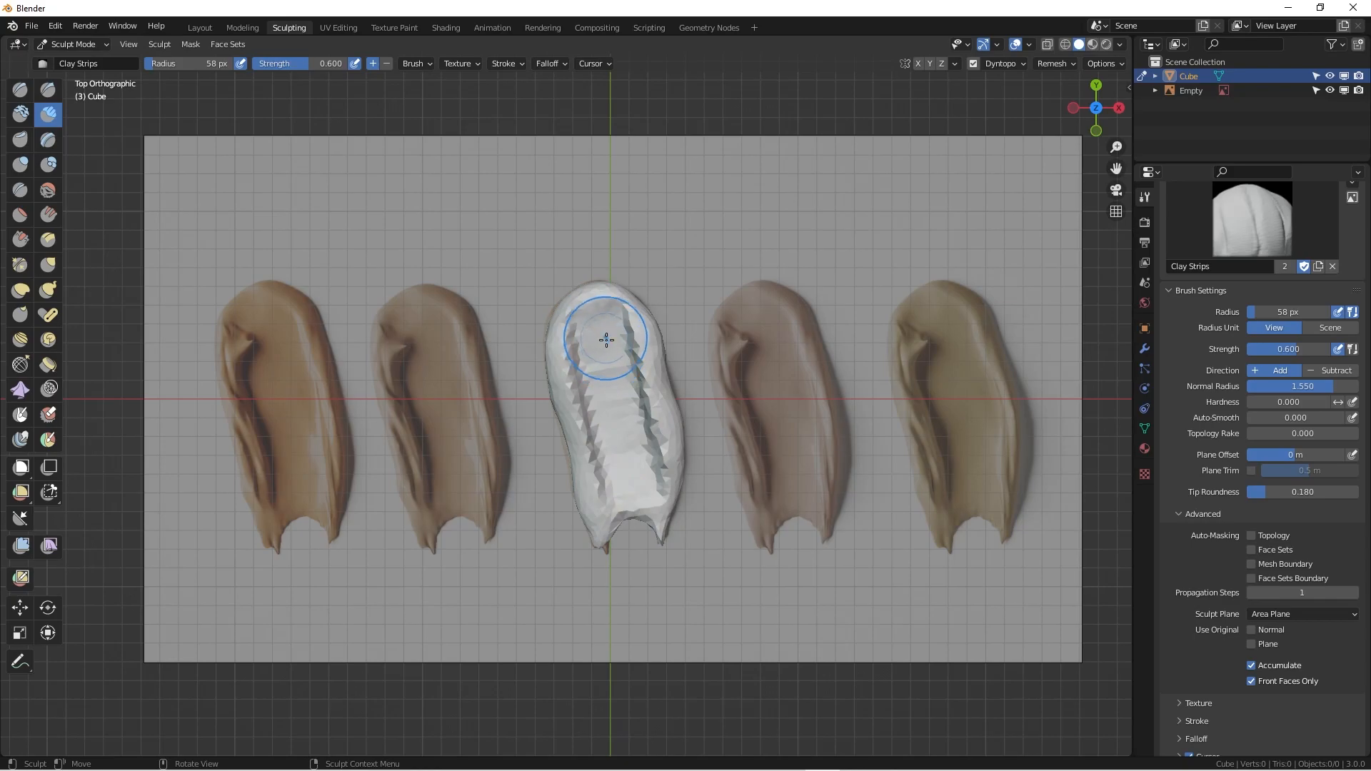
Set the Clay Strips radius to 43 px, try carving the channel's upper half deeper and undo the last stroke.
{"action": "key", "text": "f"}
{"action": "left_click", "coordinate": [608, 334]}
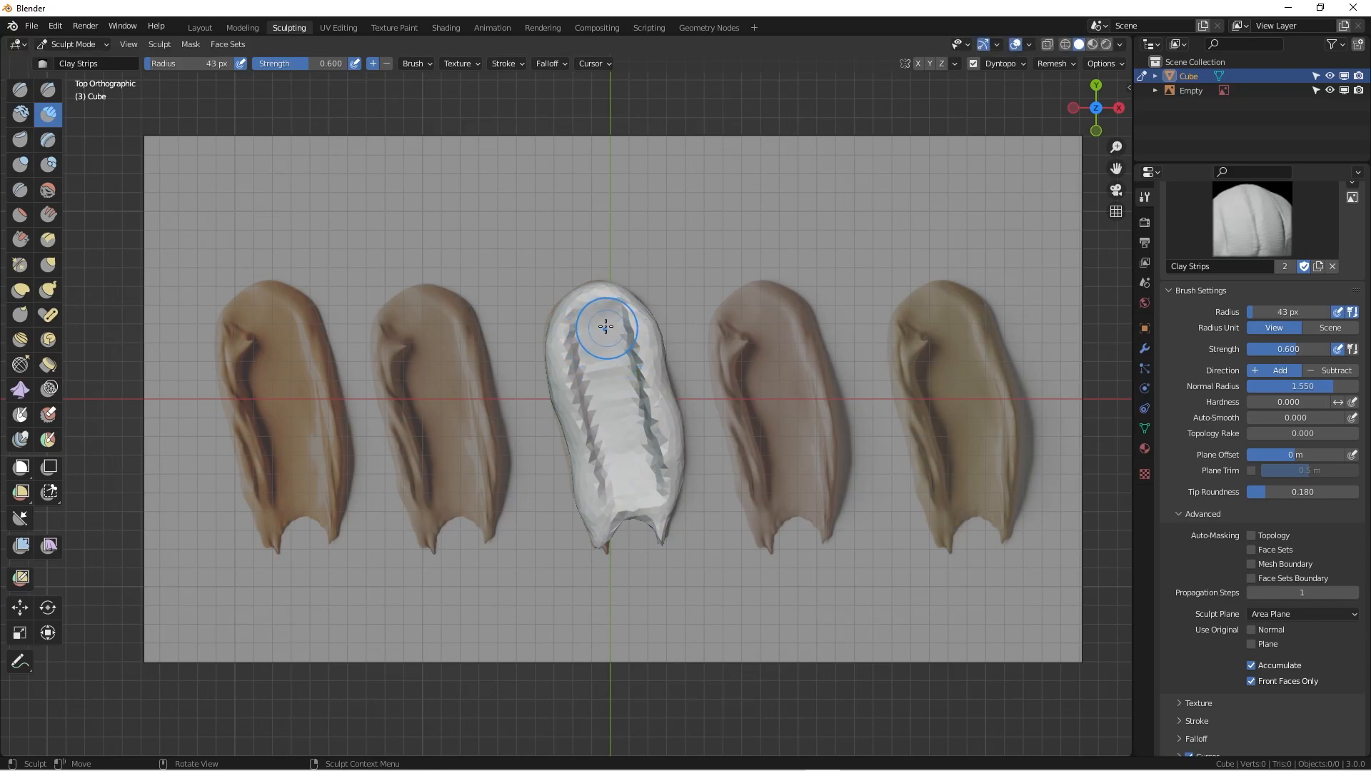
{"action": "left_click_drag", "start_coordinate": [609, 359], "coordinate": [616, 414], "text": "ctrl"}
{"action": "key", "text": "ctrl+z"}
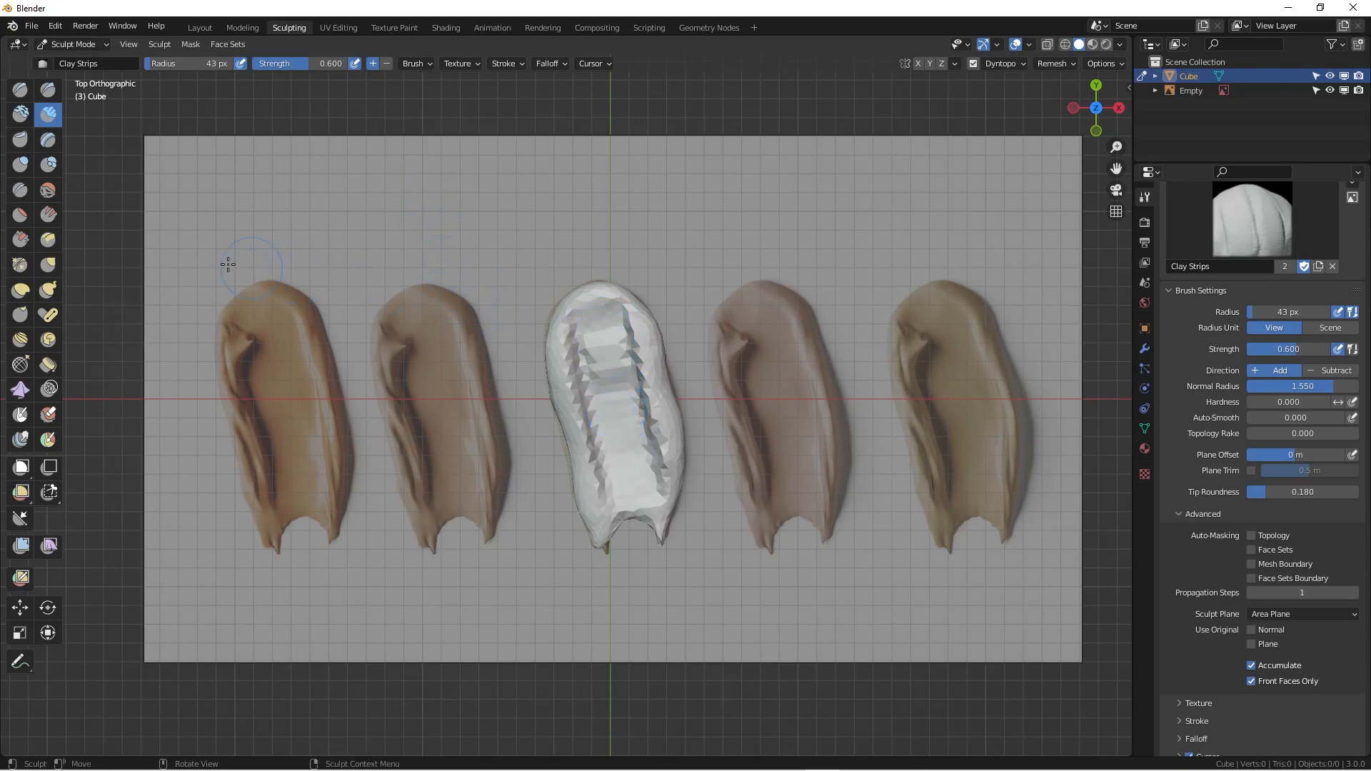
Set the Smooth brush strength to 0.3.
{"action": "left_click", "coordinate": [49, 190]}
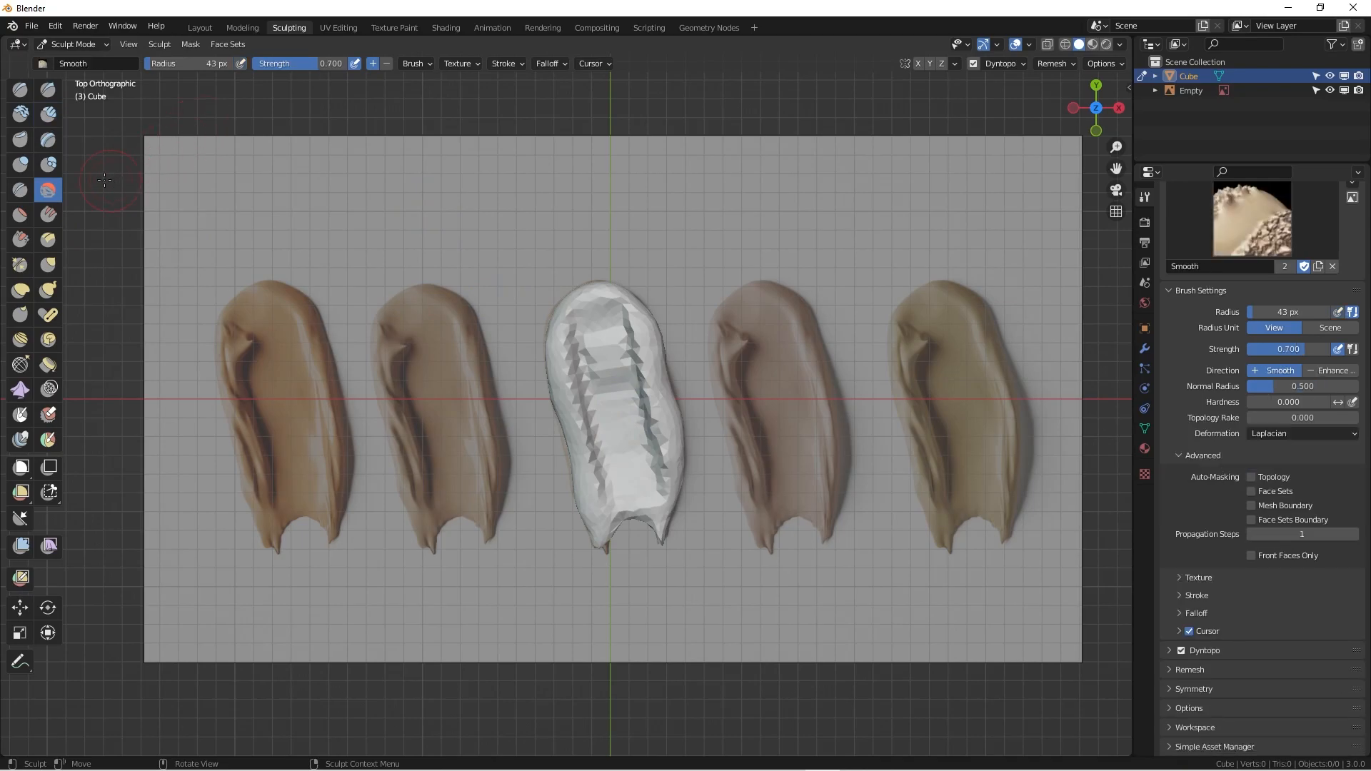
{"action": "left_click", "coordinate": [315, 64]}
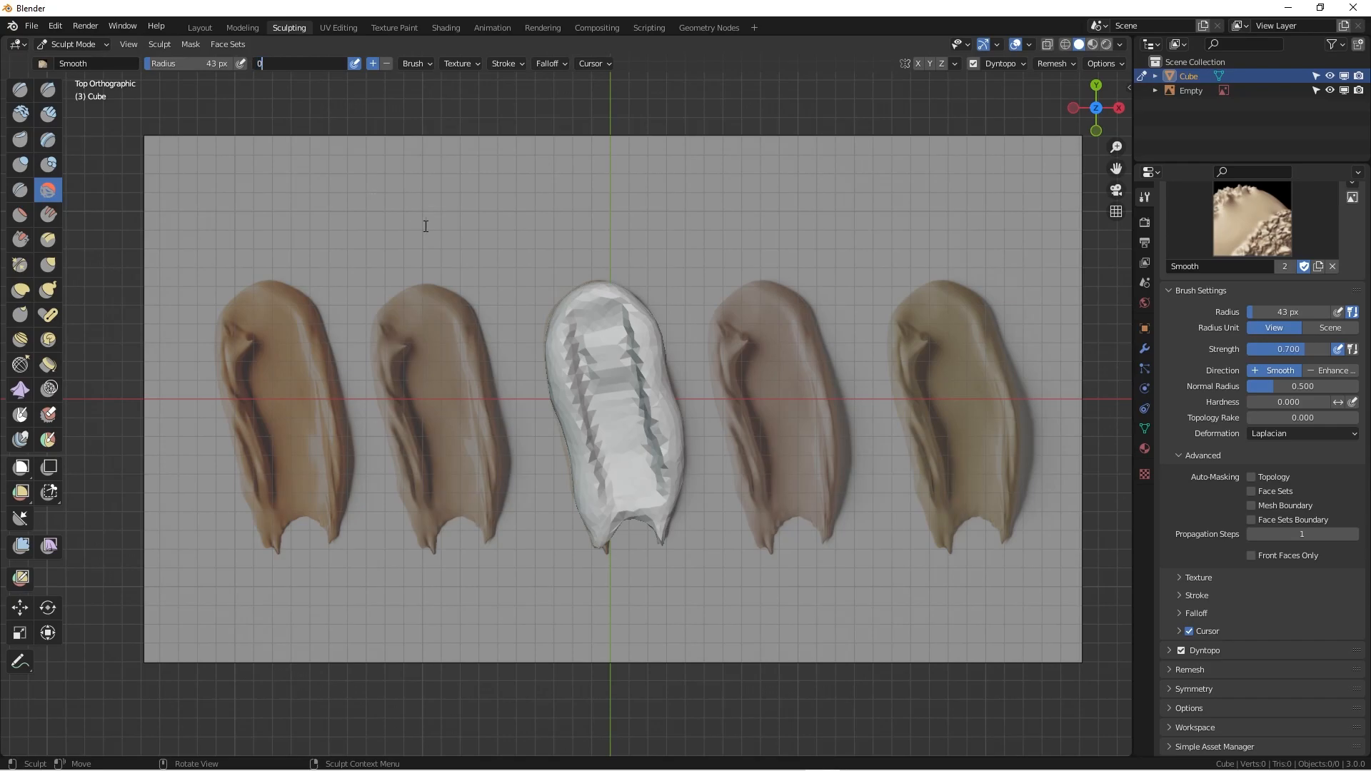
{"action": "key", "text": "Return"}
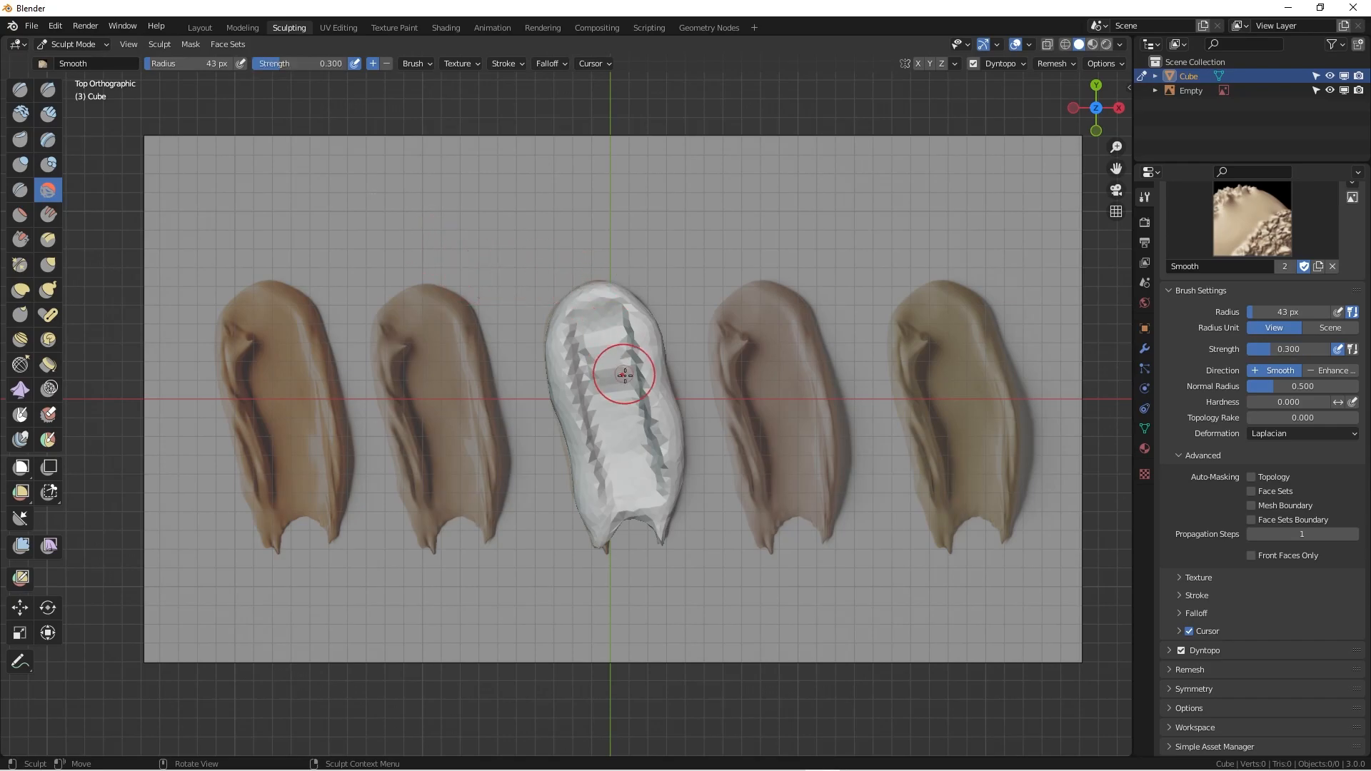
Switch to the Draw Sharp brush and even out the channel from top to lower end with smoothing and sculpting strokes.
{"action": "left_click", "coordinate": [47, 89]}
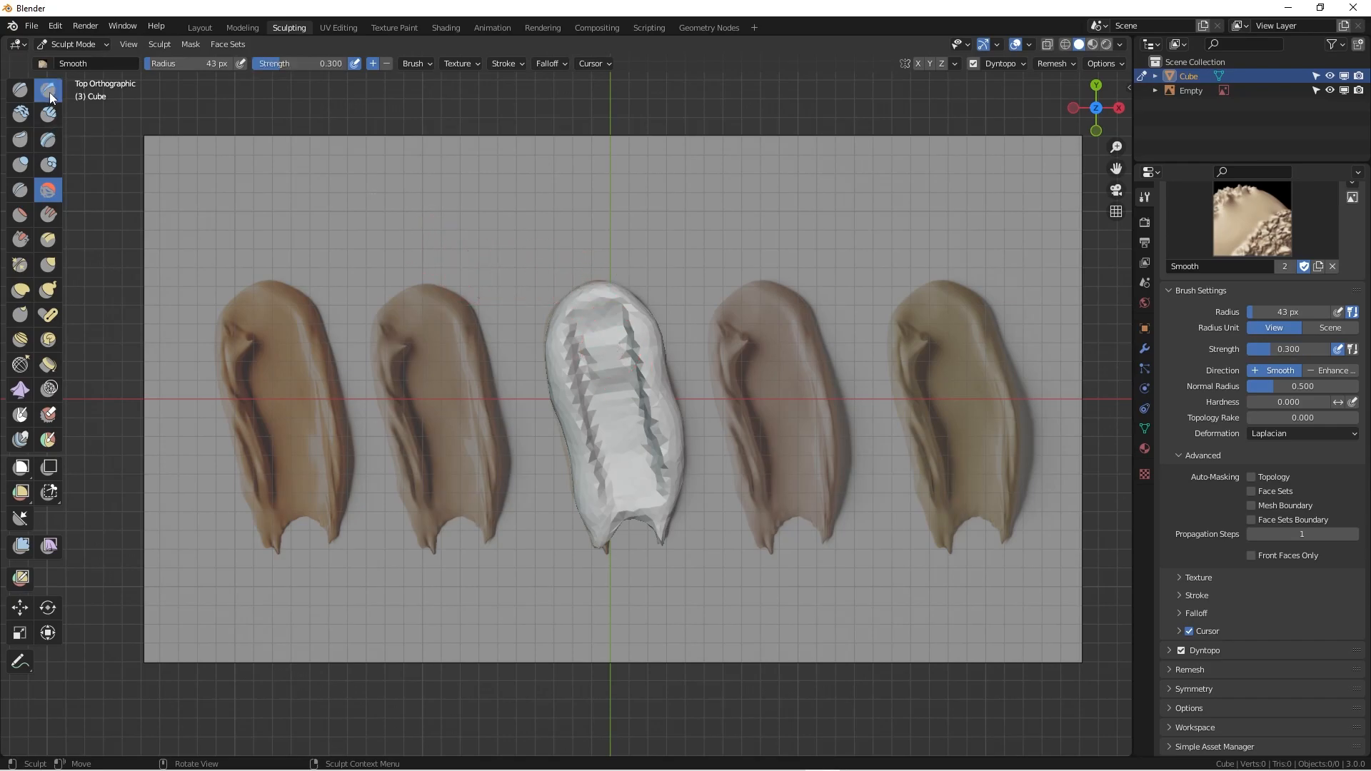
{"action": "mouse_move", "coordinate": [618, 333]}
{"action": "left_mouse_down"}
{"action": "mouse_move", "coordinate": [597, 362]}
{"action": "mouse_move", "coordinate": [603, 317]}
{"action": "mouse_move", "coordinate": [622, 471]}
{"action": "mouse_move", "coordinate": [610, 355]}
{"action": "left_mouse_up"}
{"action": "left_click_drag", "start_coordinate": [630, 459], "coordinate": [624, 375]}
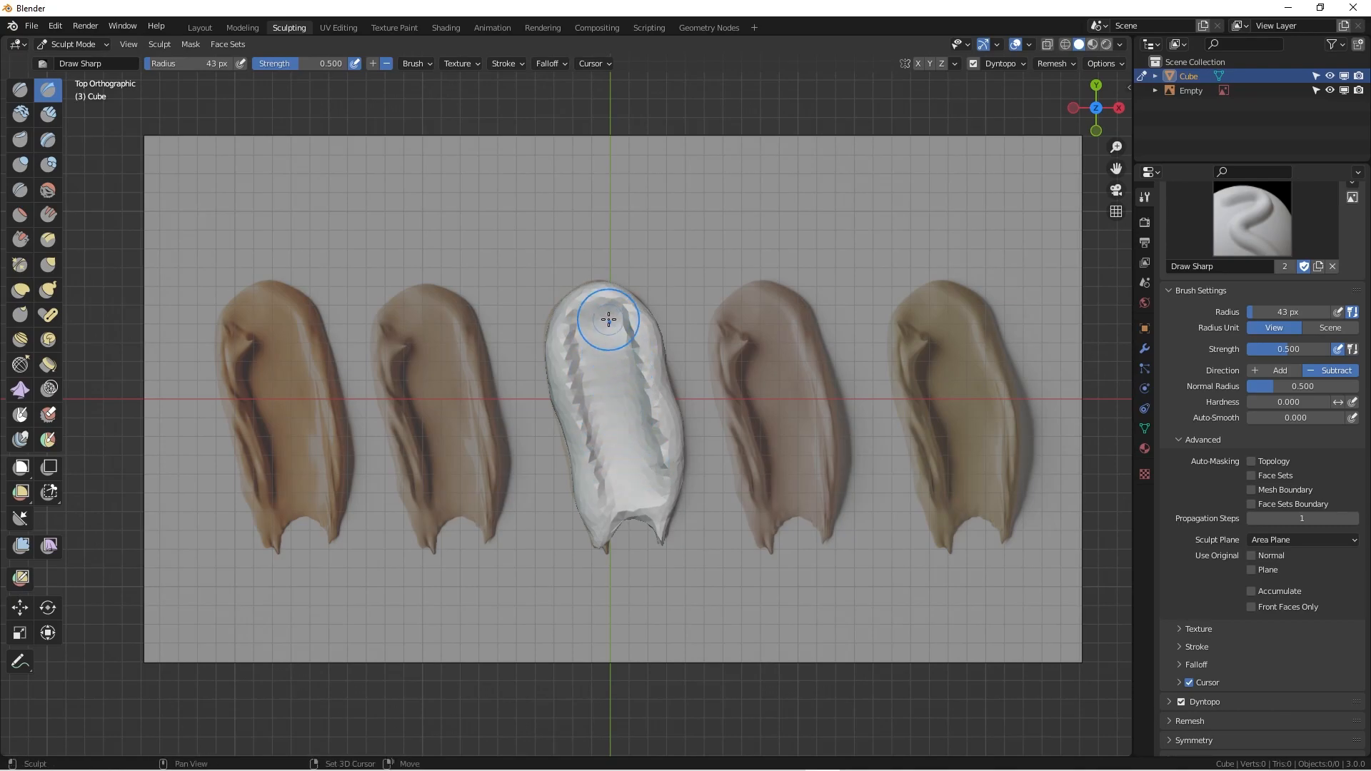
{"action": "left_click_drag", "start_coordinate": [634, 472], "coordinate": [640, 511], "text": "shift"}
{"action": "mouse_move", "coordinate": [623, 447]}
{"action": "left_mouse_down", "text": "ctrl"}
{"action": "mouse_move", "coordinate": [649, 474]}
{"action": "mouse_move", "coordinate": [647, 529]}
{"action": "mouse_move", "coordinate": [643, 485]}
{"action": "mouse_move", "coordinate": [622, 494]}
{"action": "mouse_move", "coordinate": [640, 490]}
{"action": "left_mouse_up", "text": "ctrl"}
Carve the channel's lower end out toward the swatch's right tip with inverted Clay Strips strokes at a 43 px radius.
{"action": "mouse_move", "coordinate": [640, 489]}
{"action": "middle_mouse_down"}
{"action": "mouse_move", "coordinate": [645, 459]}
{"action": "mouse_move", "coordinate": [628, 504]}
{"action": "mouse_move", "coordinate": [637, 460]}
{"action": "middle_mouse_up"}
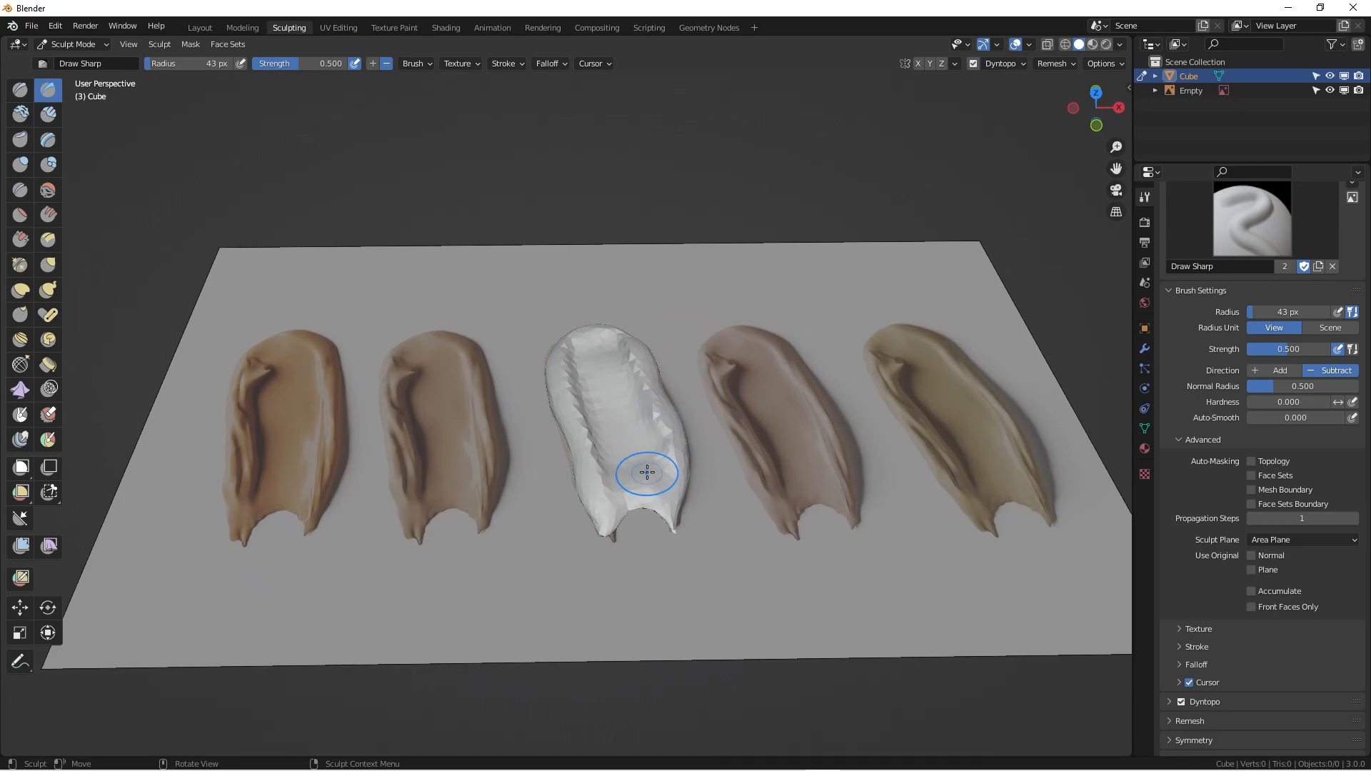
{"action": "key", "text": "c"}
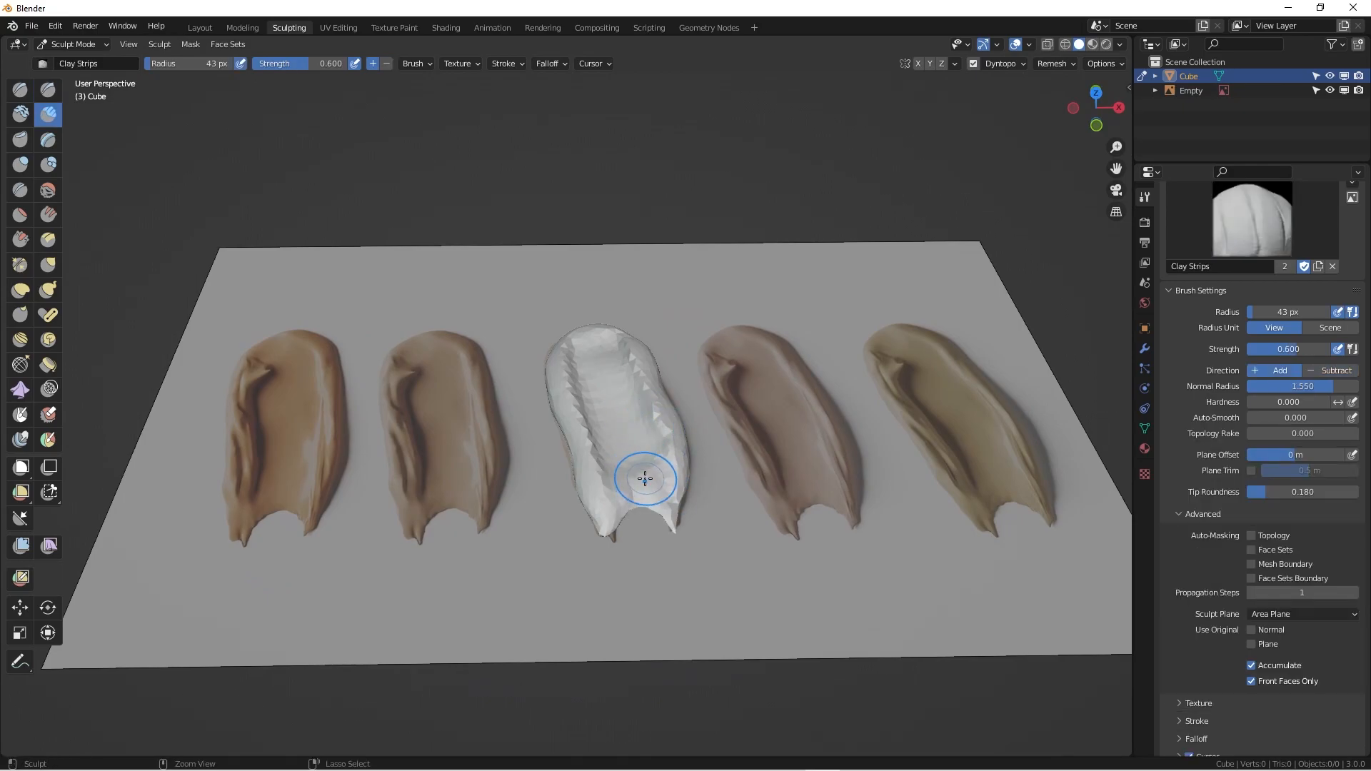
{"action": "middle_click_drag", "start_coordinate": [653, 484], "coordinate": [665, 478]}
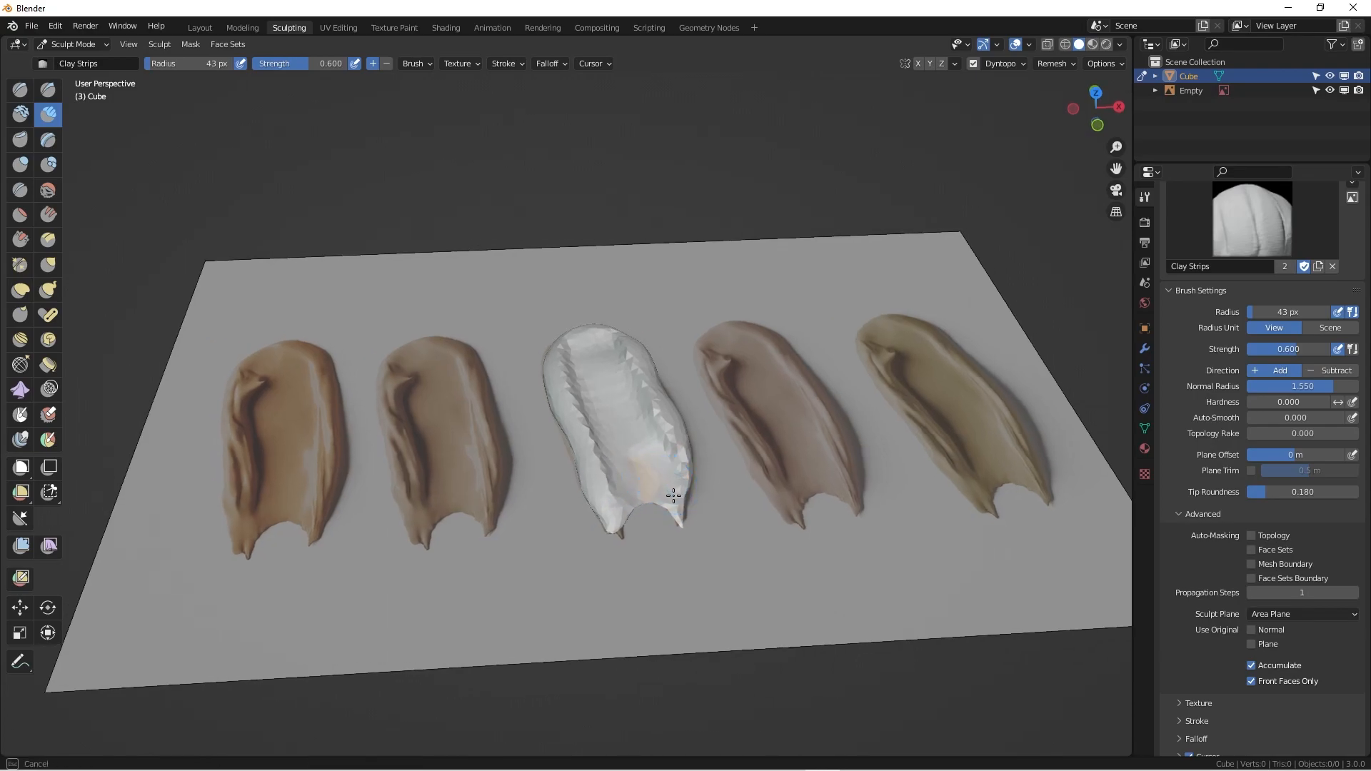
{"action": "left_click_drag", "start_coordinate": [682, 508], "coordinate": [675, 493], "text": "ctrl"}
{"action": "mouse_move", "coordinate": [675, 492]}
{"action": "middle_mouse_down"}
{"action": "mouse_move", "coordinate": [686, 520]}
{"action": "mouse_move", "coordinate": [645, 489]}
{"action": "mouse_move", "coordinate": [704, 414]}
{"action": "mouse_move", "coordinate": [707, 337]}
{"action": "mouse_move", "coordinate": [684, 518]}
{"action": "mouse_move", "coordinate": [609, 453]}
{"action": "middle_mouse_up"}
{"action": "key", "text": "KP_7"}
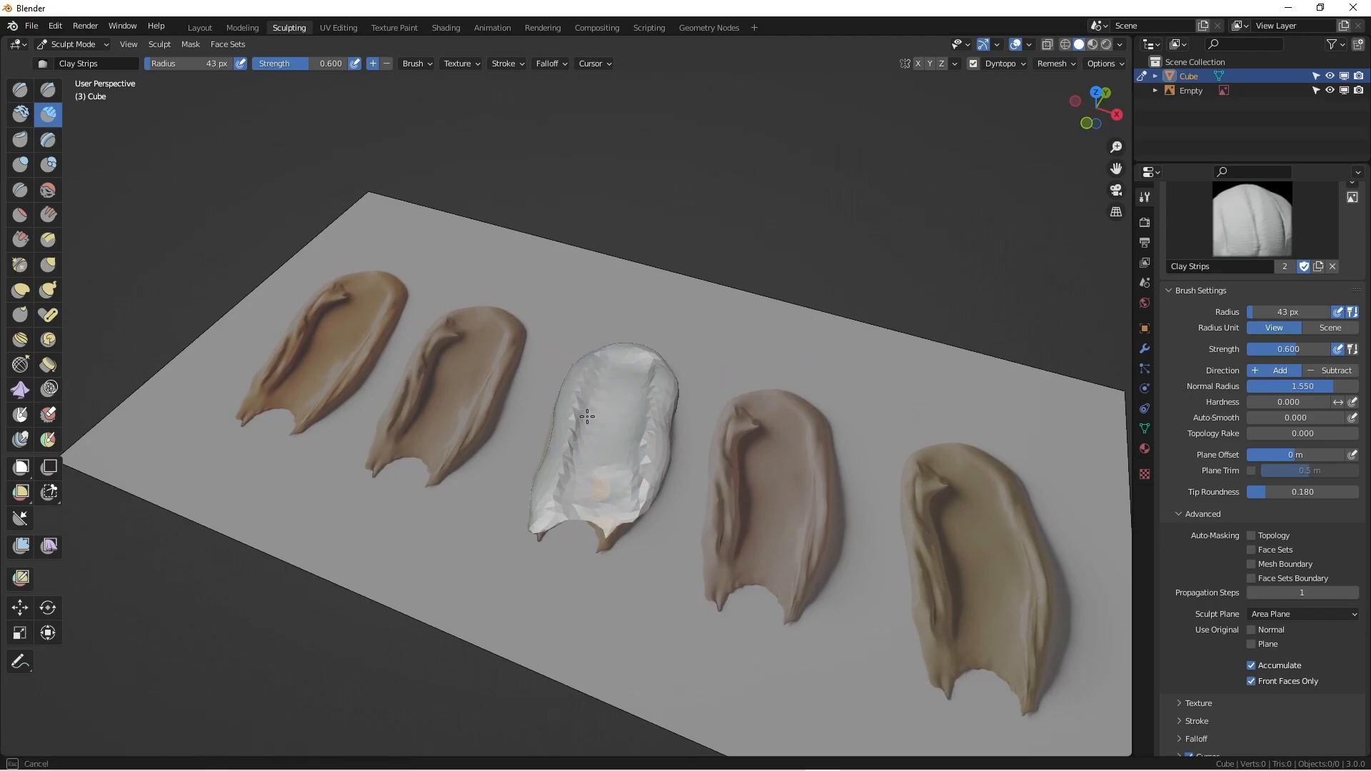
Reshape the thinned lower right tip of the swatch with the Grab brush from several angles.
{"action": "mouse_move", "coordinate": [633, 465]}
{"action": "middle_mouse_down"}
{"action": "mouse_move", "coordinate": [729, 481]}
{"action": "mouse_move", "coordinate": [717, 492]}
{"action": "middle_mouse_up"}
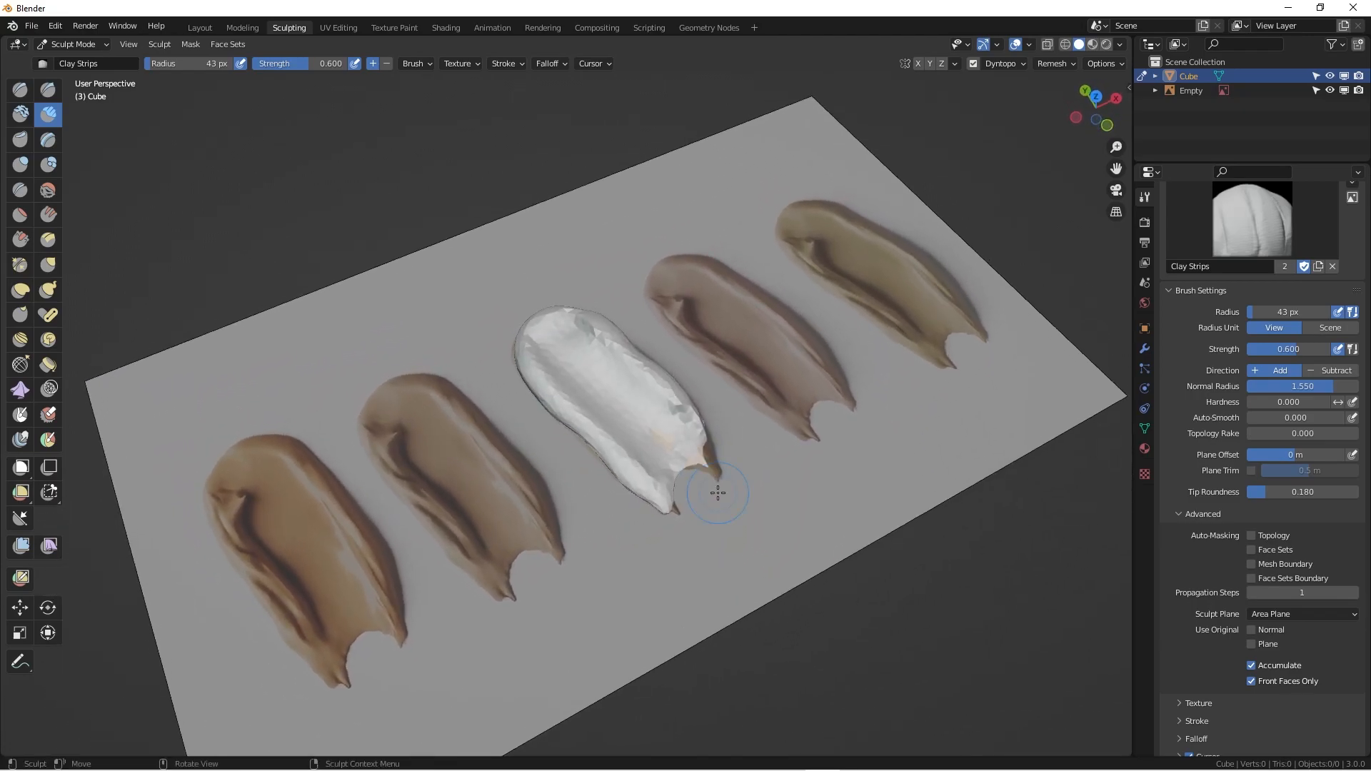
{"action": "key", "text": "g"}
{"action": "mouse_move", "coordinate": [698, 447]}
{"action": "left_mouse_down"}
{"action": "mouse_move", "coordinate": [711, 458]}
{"action": "mouse_move", "coordinate": [697, 452]}
{"action": "left_mouse_up"}
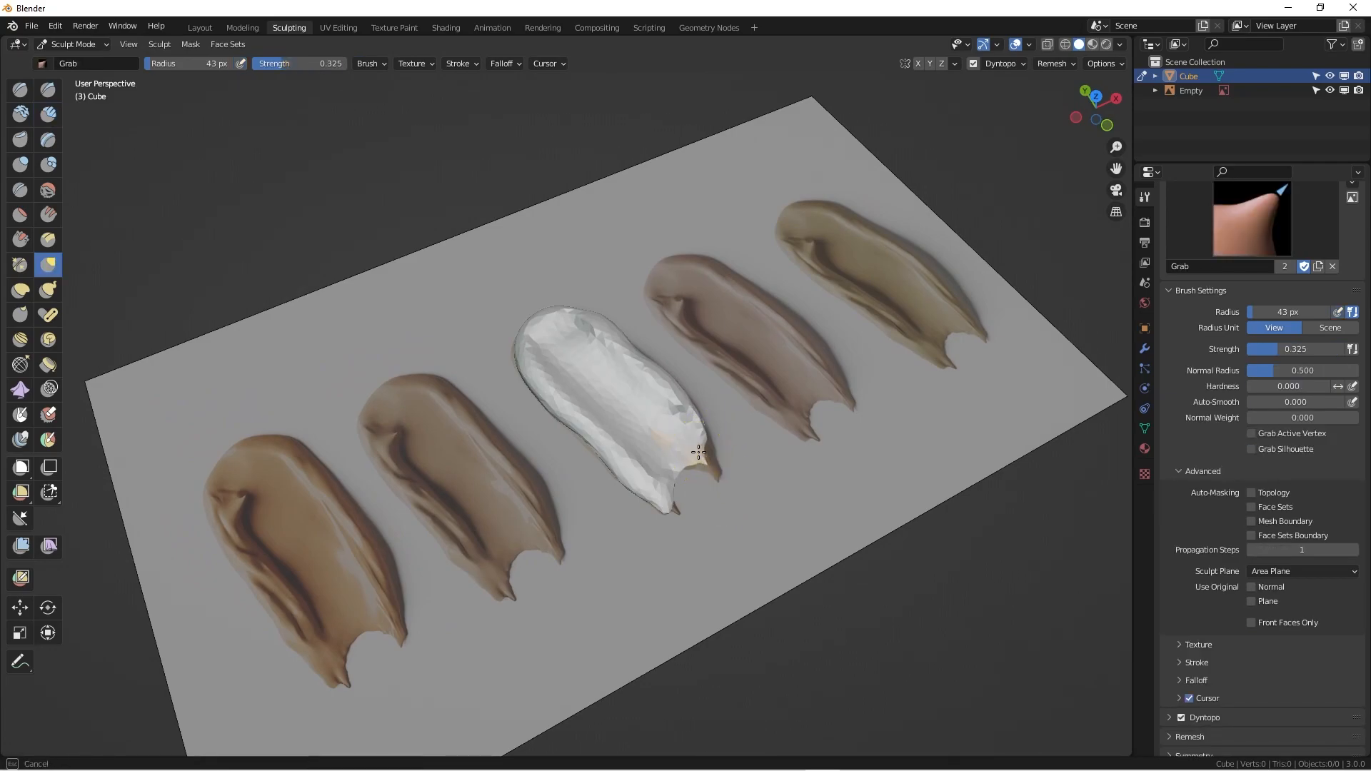
{"action": "mouse_move", "coordinate": [703, 452]}
{"action": "middle_mouse_down"}
{"action": "mouse_move", "coordinate": [594, 393]}
{"action": "mouse_move", "coordinate": [608, 364]}
{"action": "mouse_move", "coordinate": [590, 450]}
{"action": "middle_mouse_up"}
{"action": "left_click_drag", "start_coordinate": [590, 450], "coordinate": [602, 456]}
{"action": "mouse_move", "coordinate": [615, 485]}
{"action": "middle_mouse_down"}
{"action": "mouse_move", "coordinate": [660, 382]}
{"action": "mouse_move", "coordinate": [655, 497]}
{"action": "middle_mouse_up"}
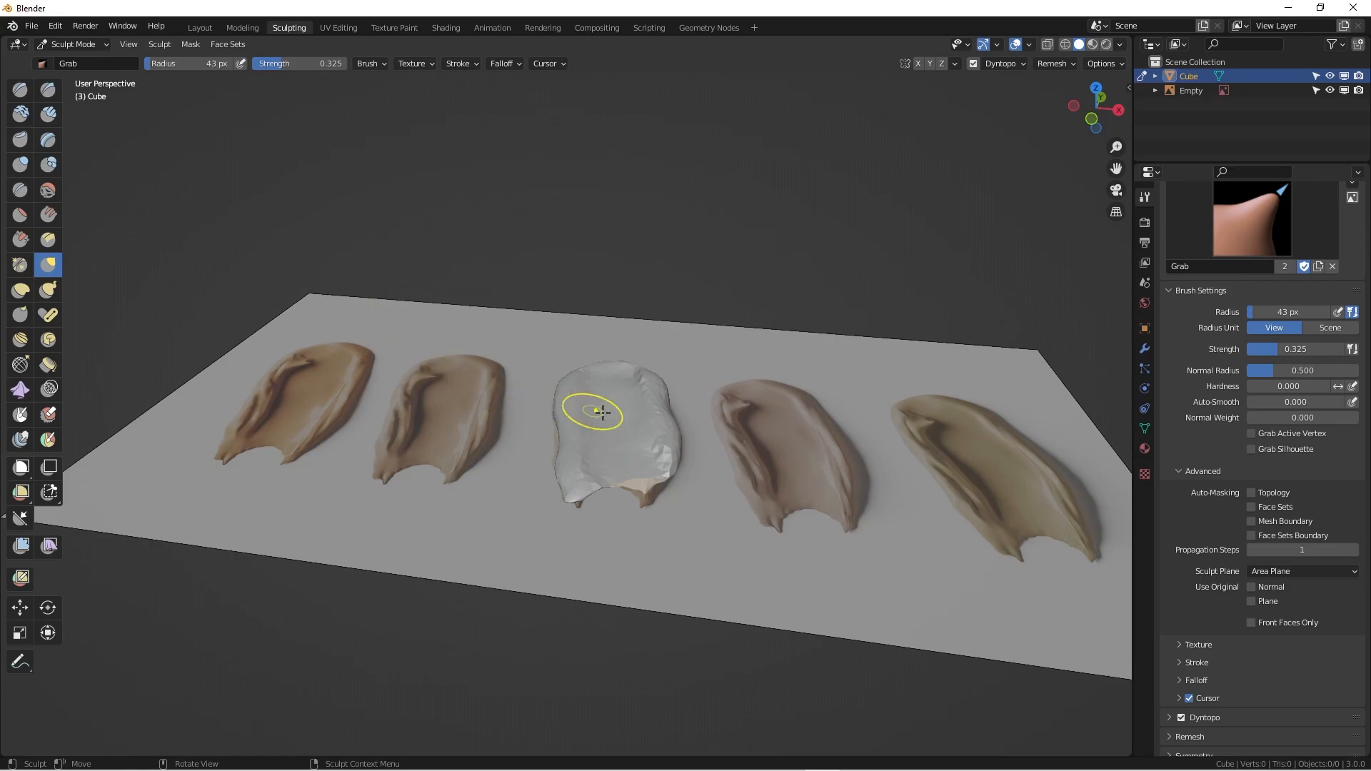
Thicken the swatch's lower right tip with the Inflate/Deflate brush.
{"action": "key", "text": "i"}
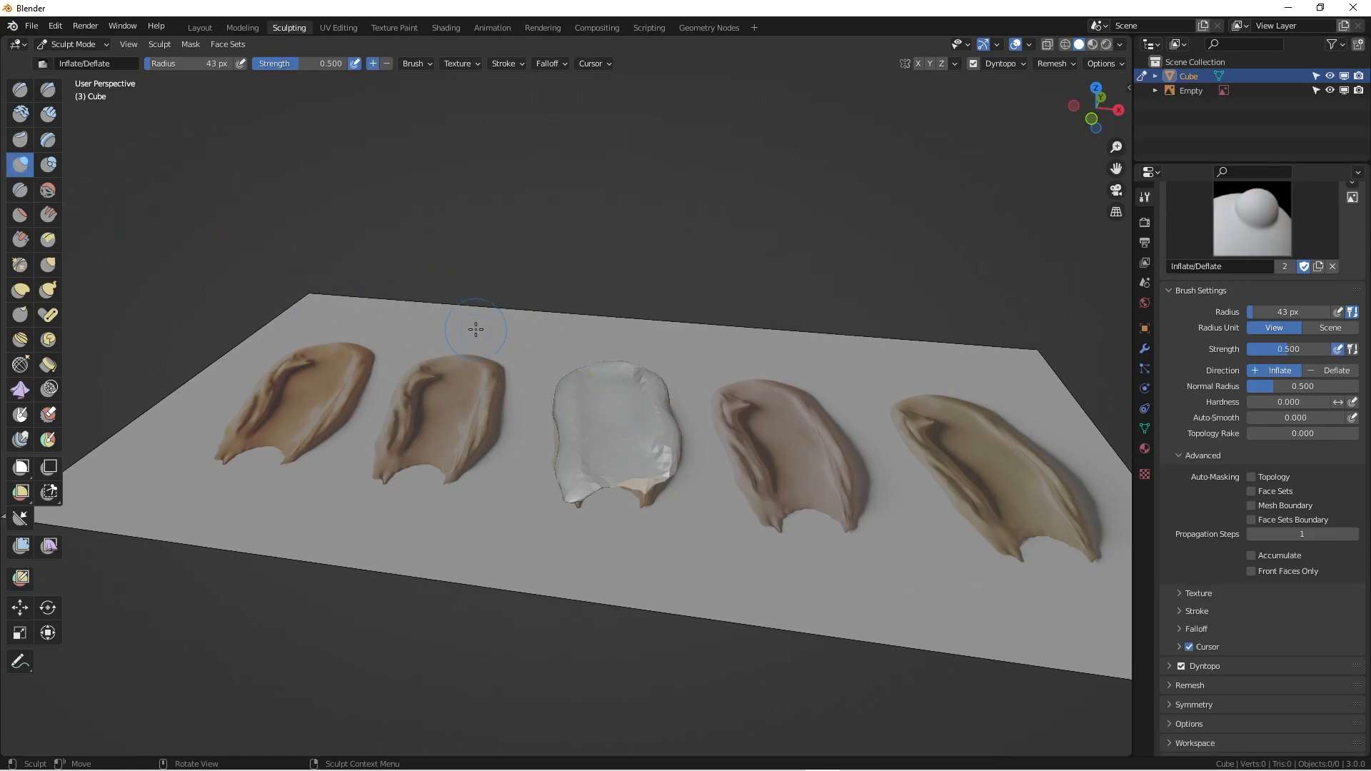
{"action": "middle_click_drag", "start_coordinate": [668, 496], "coordinate": [691, 531]}
{"action": "left_click_drag", "start_coordinate": [658, 495], "coordinate": [672, 511]}
Restrict Inflate/Deflate to front faces only and inflate the thin lower right tip from the underside and from above.
{"action": "mouse_move", "coordinate": [673, 511]}
{"action": "middle_mouse_down"}
{"action": "mouse_move", "coordinate": [702, 545]}
{"action": "mouse_move", "coordinate": [560, 336]}
{"action": "mouse_move", "coordinate": [593, 268]}
{"action": "middle_mouse_up"}
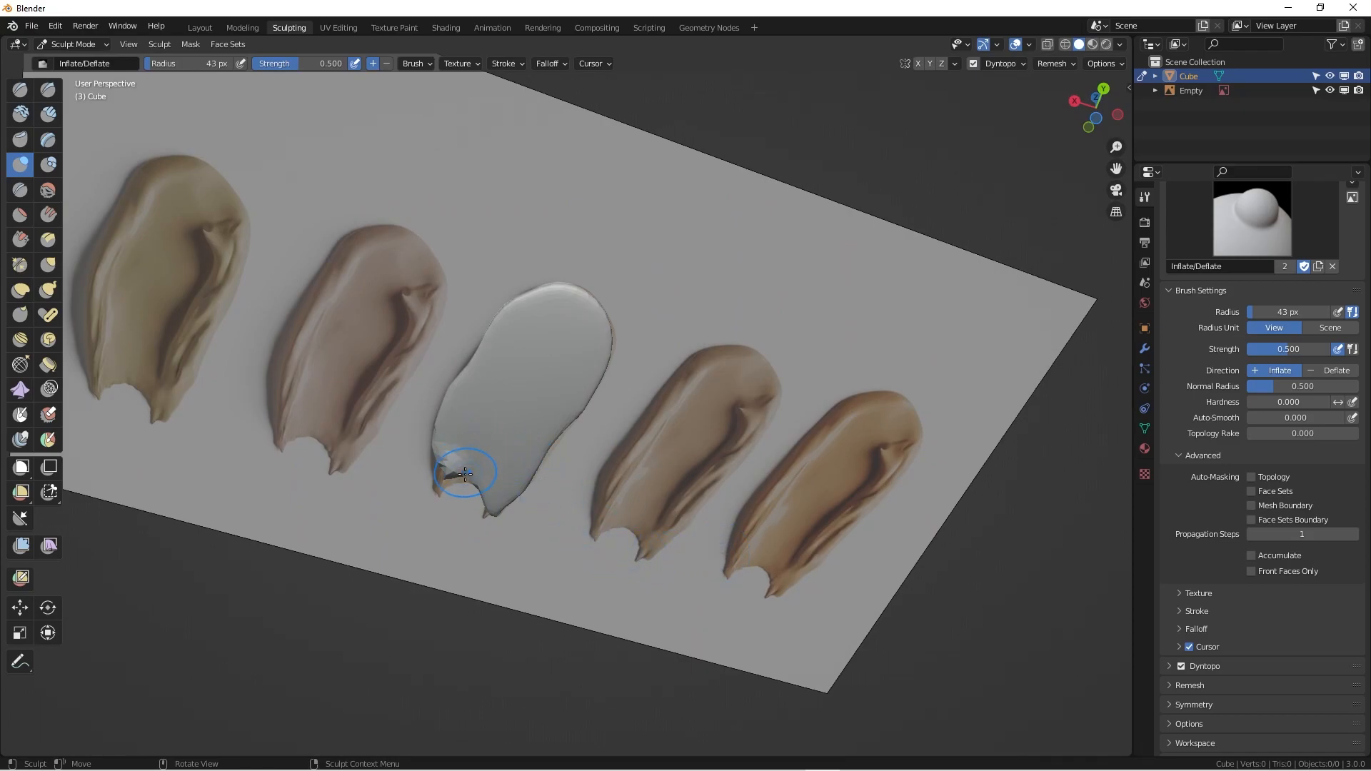
{"action": "left_click", "coordinate": [1252, 570]}
{"action": "mouse_move", "coordinate": [482, 448]}
{"action": "left_mouse_down"}
{"action": "mouse_move", "coordinate": [449, 473]}
{"action": "mouse_move", "coordinate": [458, 484]}
{"action": "left_mouse_up"}
{"action": "left_click_drag", "start_coordinate": [477, 457], "coordinate": [457, 480]}
{"action": "mouse_move", "coordinate": [514, 466]}
{"action": "middle_mouse_down"}
{"action": "mouse_move", "coordinate": [535, 566]}
{"action": "mouse_move", "coordinate": [474, 495]}
{"action": "mouse_move", "coordinate": [620, 500]}
{"action": "middle_mouse_up"}
{"action": "key", "text": "KP_7"}
{"action": "mouse_move", "coordinate": [652, 490]}
{"action": "left_mouse_down"}
{"action": "mouse_move", "coordinate": [650, 502]}
{"action": "mouse_move", "coordinate": [645, 478]}
{"action": "left_mouse_up"}
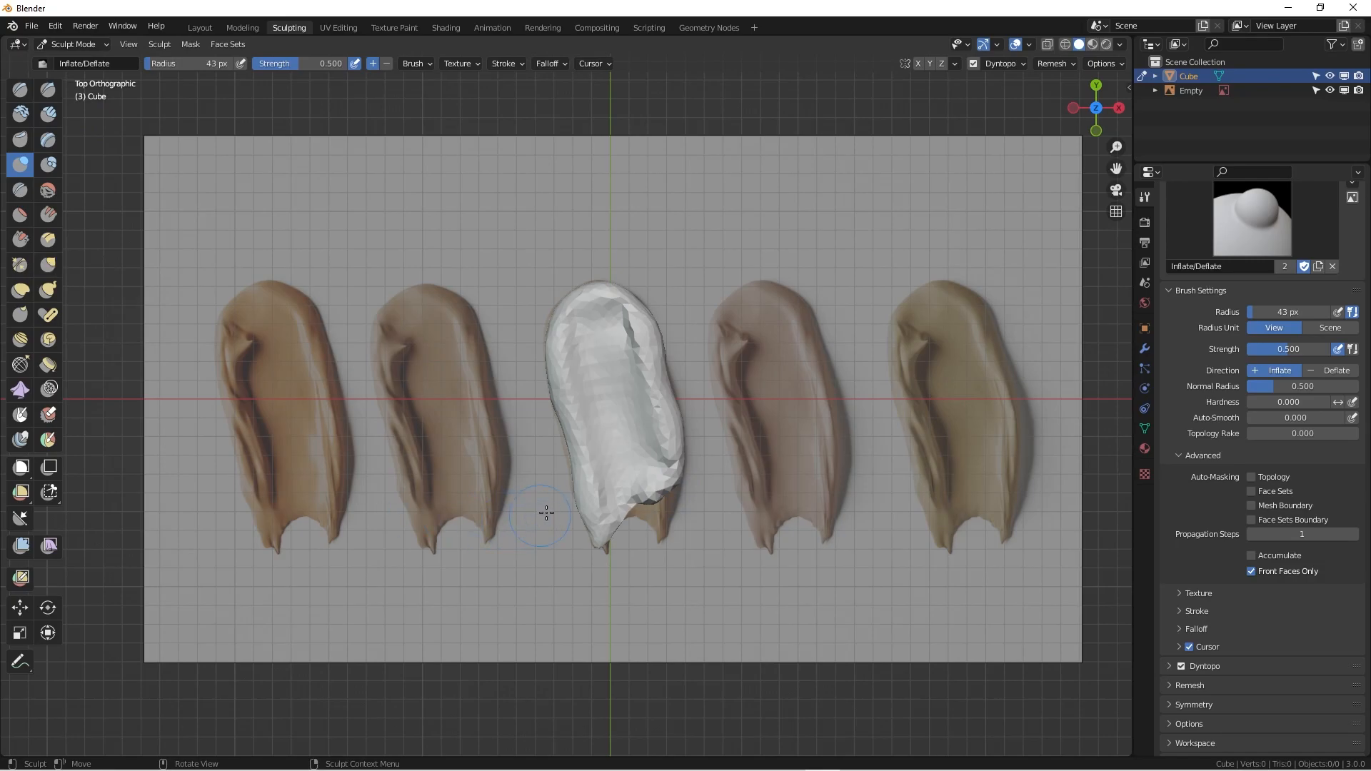
Pull the lower right tip back over the reference with Grab and smooth the channel and its side ridges.
{"action": "key", "text": "g"}
{"action": "mouse_move", "coordinate": [664, 504]}
{"action": "left_mouse_down"}
{"action": "mouse_move", "coordinate": [664, 533]}
{"action": "mouse_move", "coordinate": [639, 508]}
{"action": "left_mouse_up"}
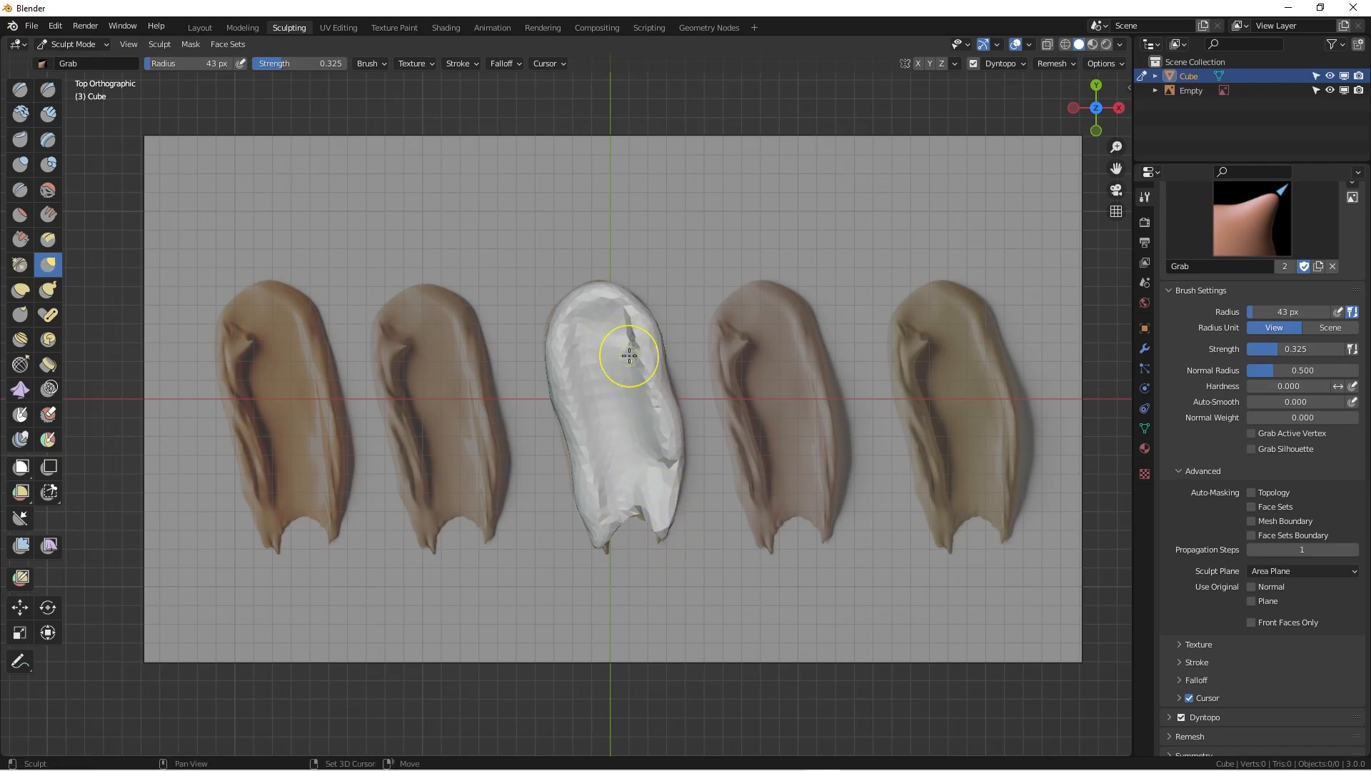
{"action": "mouse_move", "coordinate": [628, 356]}
{"action": "left_mouse_down", "text": "shift"}
{"action": "mouse_move", "coordinate": [627, 328]}
{"action": "mouse_move", "coordinate": [660, 483]}
{"action": "left_mouse_up", "text": "shift"}
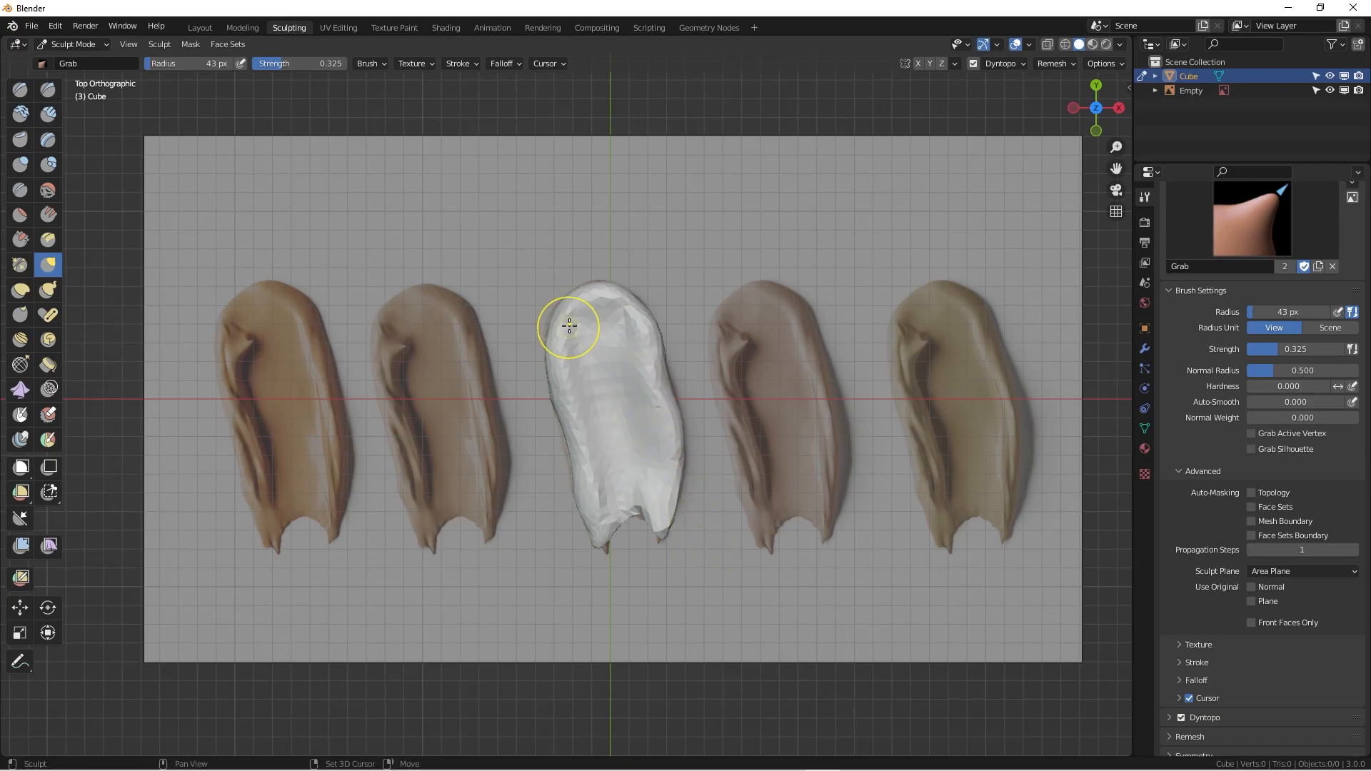
{"action": "left_click_drag", "start_coordinate": [582, 377], "coordinate": [616, 521], "text": "shift"}
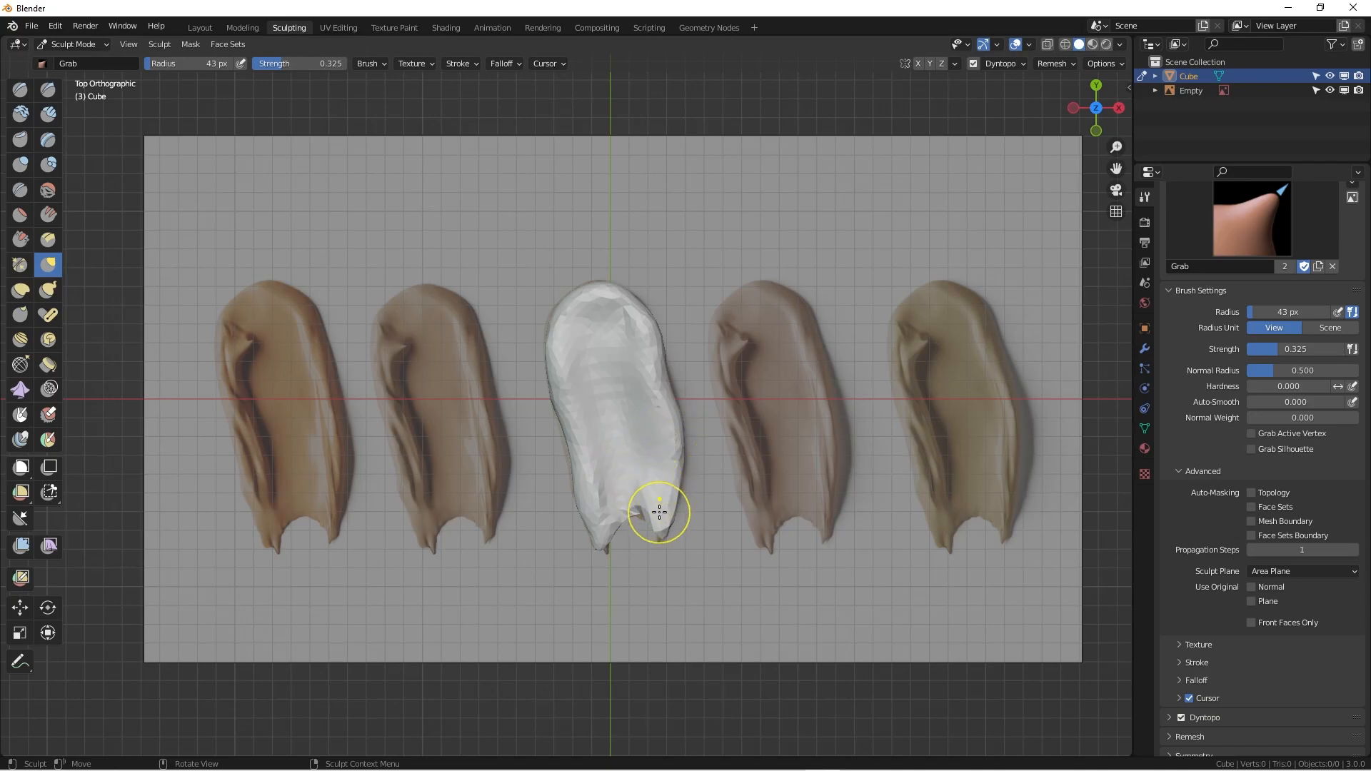
Disable Dyntopo and sample the remesh voxel size from the swatch's surface.
{"action": "left_click", "coordinate": [973, 64]}
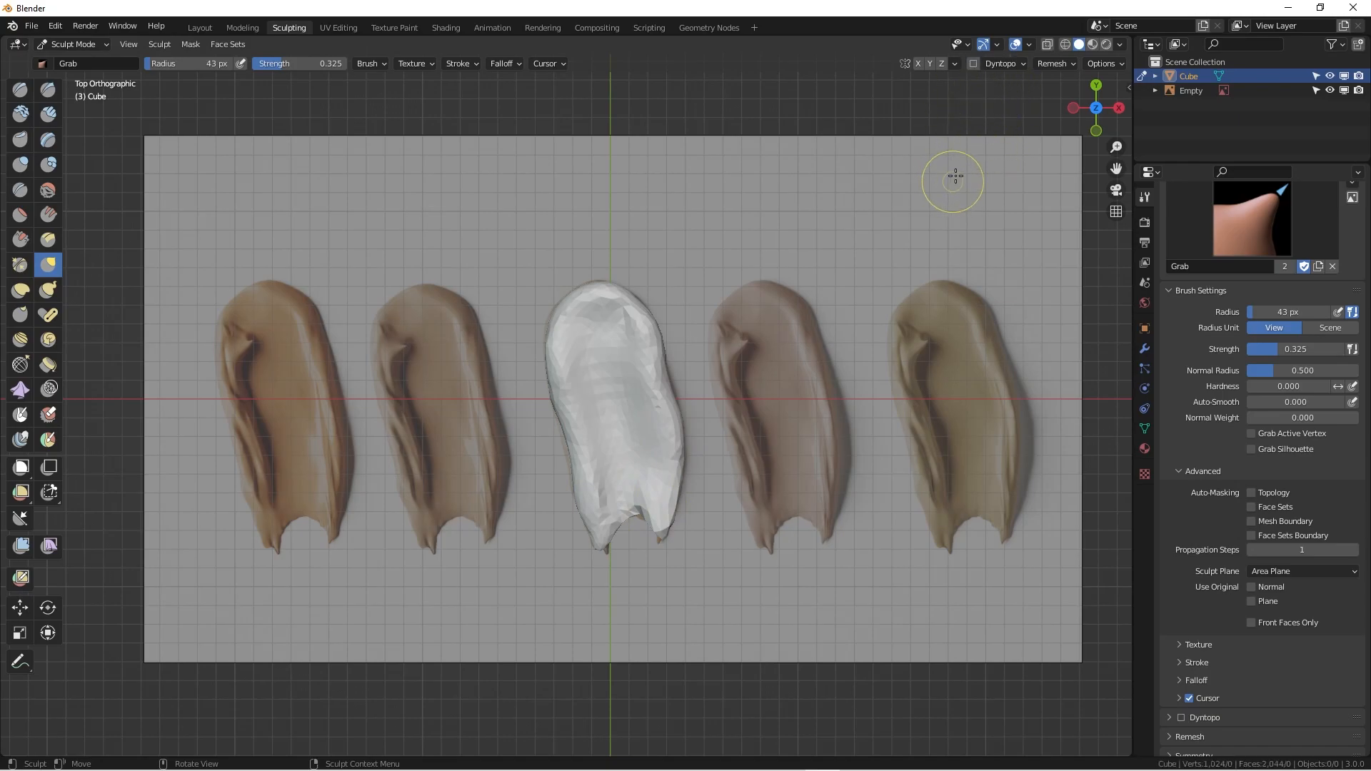
{"action": "left_click", "coordinate": [1055, 63]}
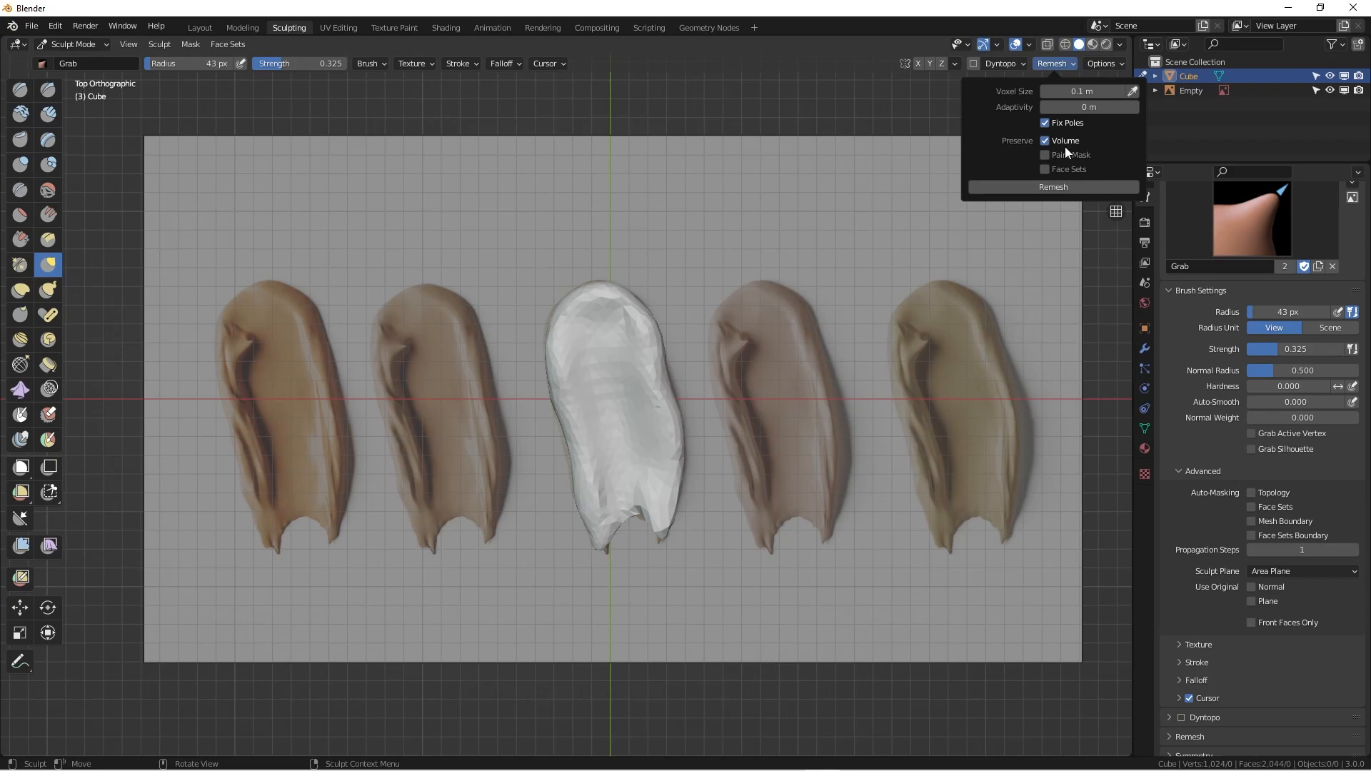
{"action": "left_click", "coordinate": [1133, 92]}
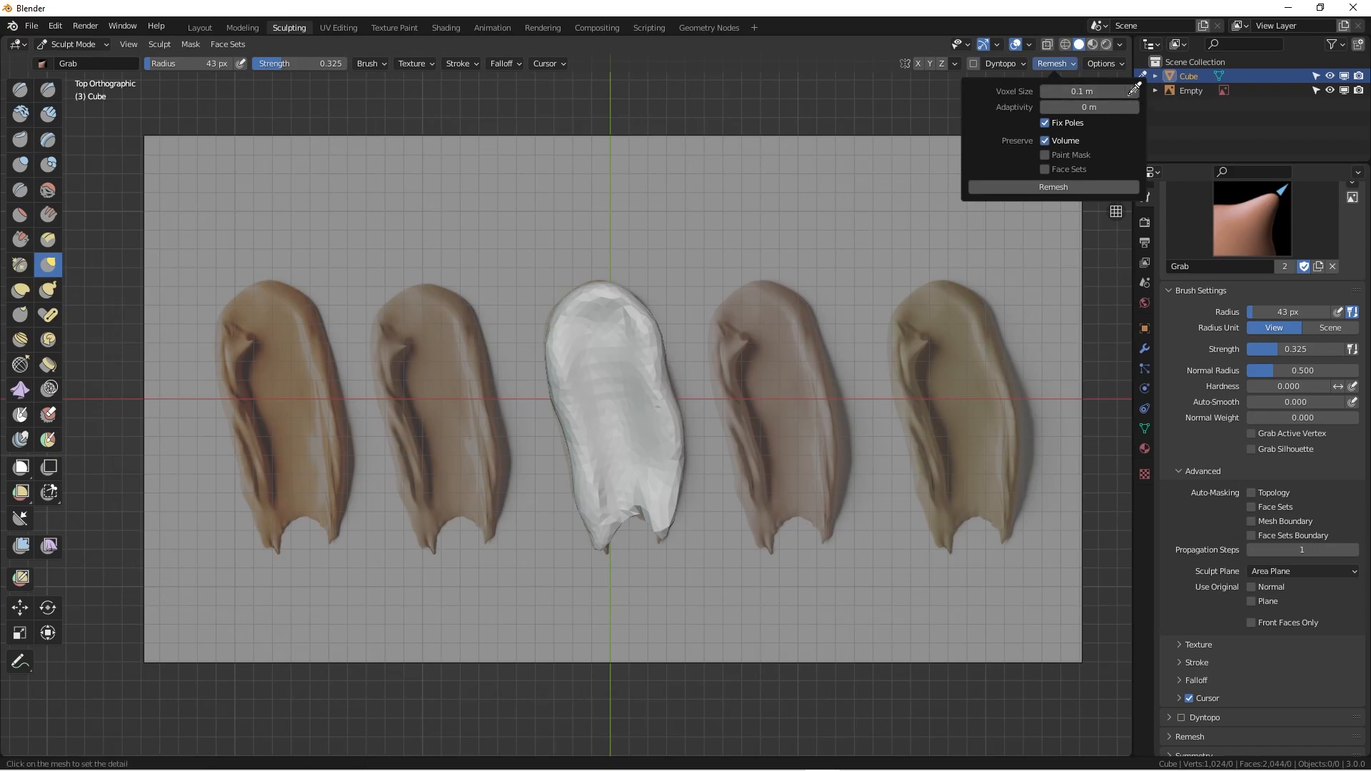
{"action": "left_click", "coordinate": [640, 389]}
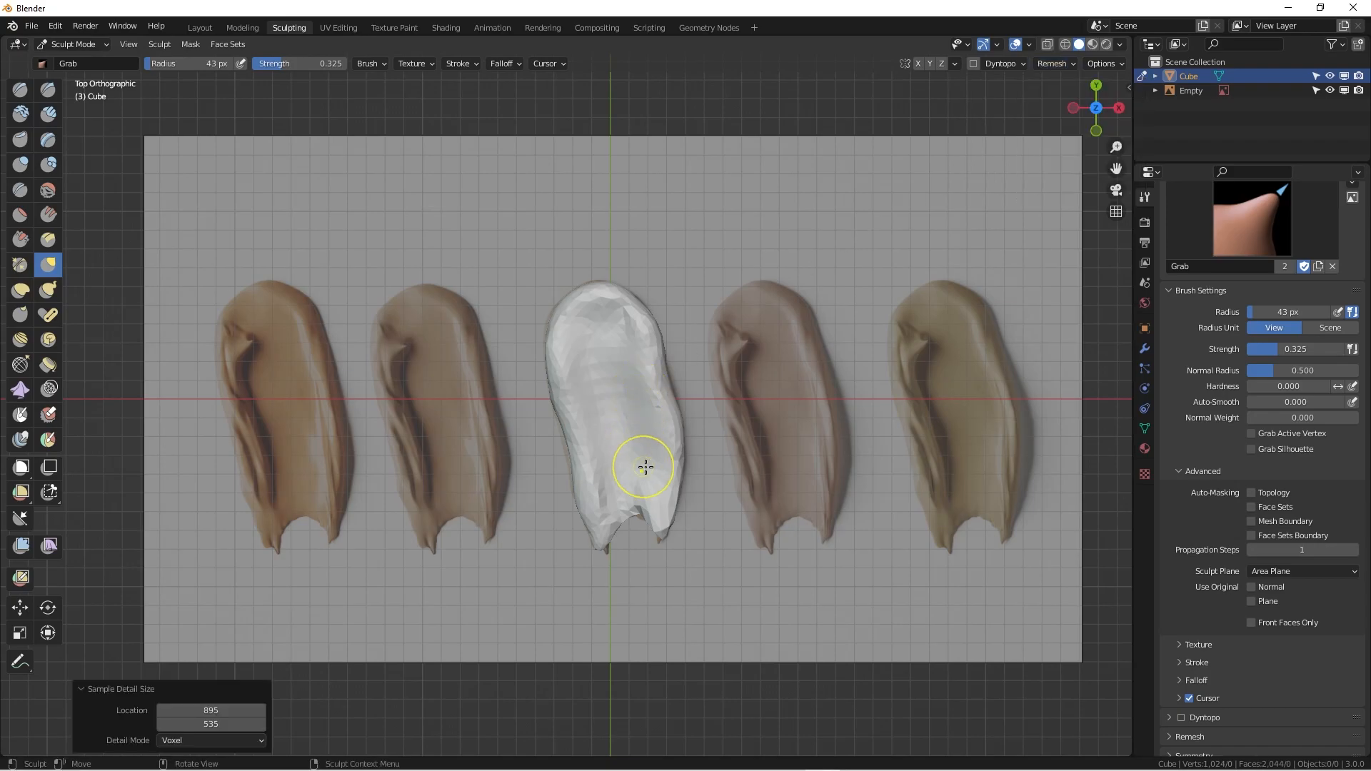
Remesh the swatch with a voxel size of 0.01 m and inspect the result from above and at an angle.
{"action": "left_click", "coordinate": [1068, 63]}
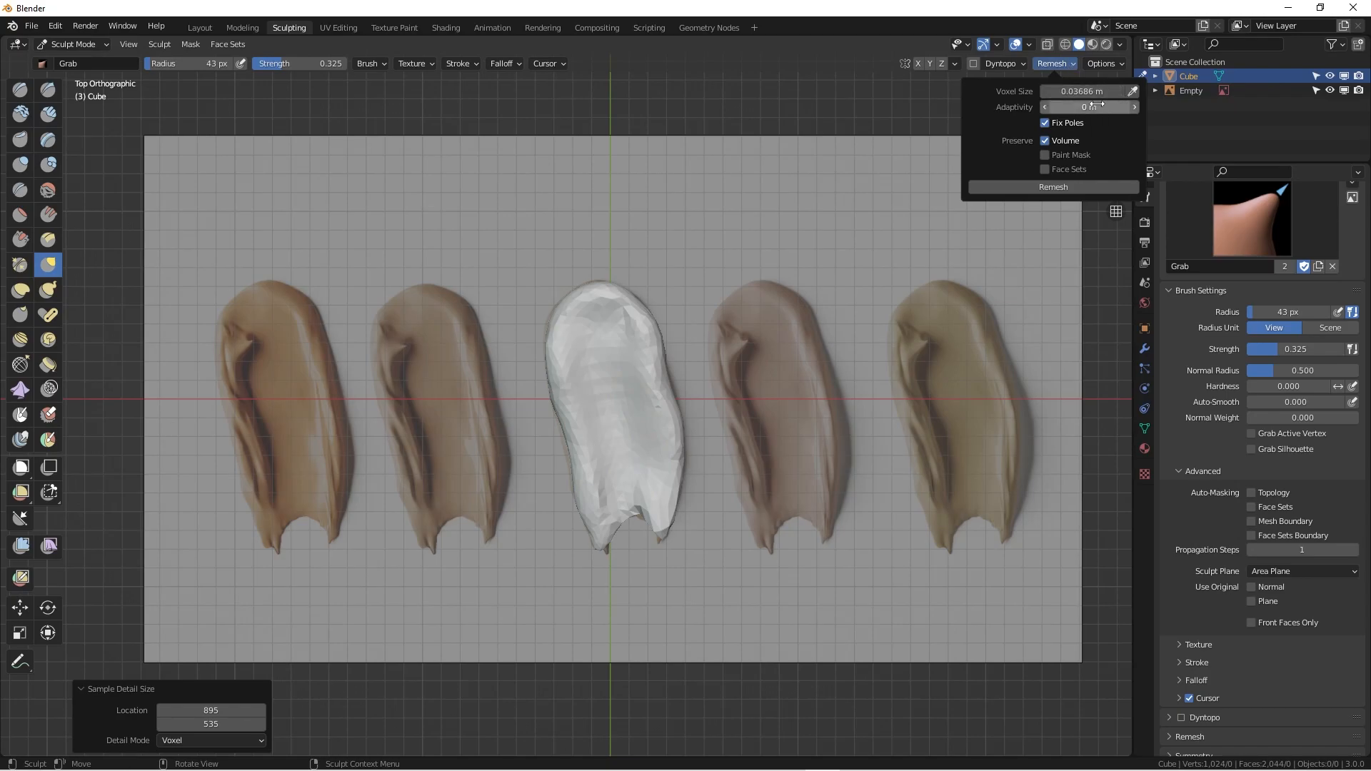
{"action": "left_click", "coordinate": [1081, 91]}
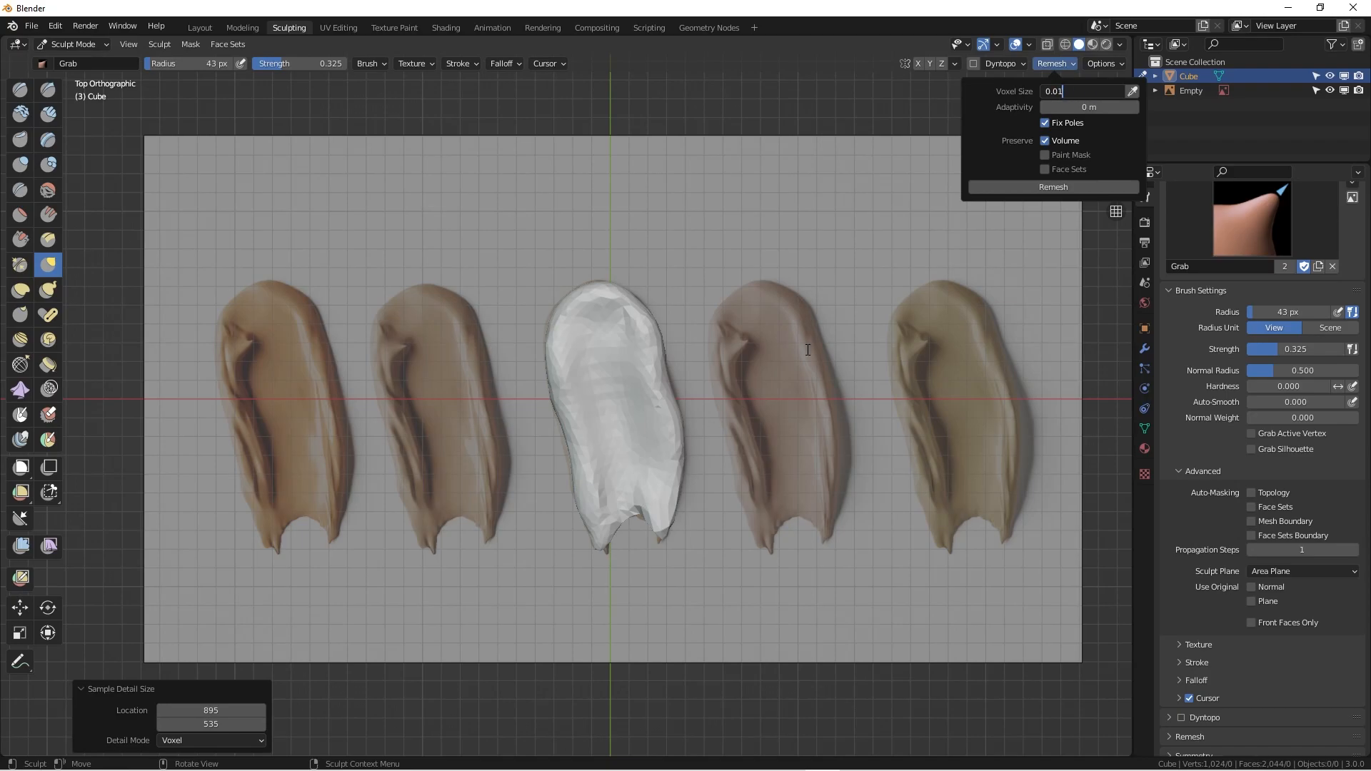
{"action": "left_click", "coordinate": [1069, 186]}
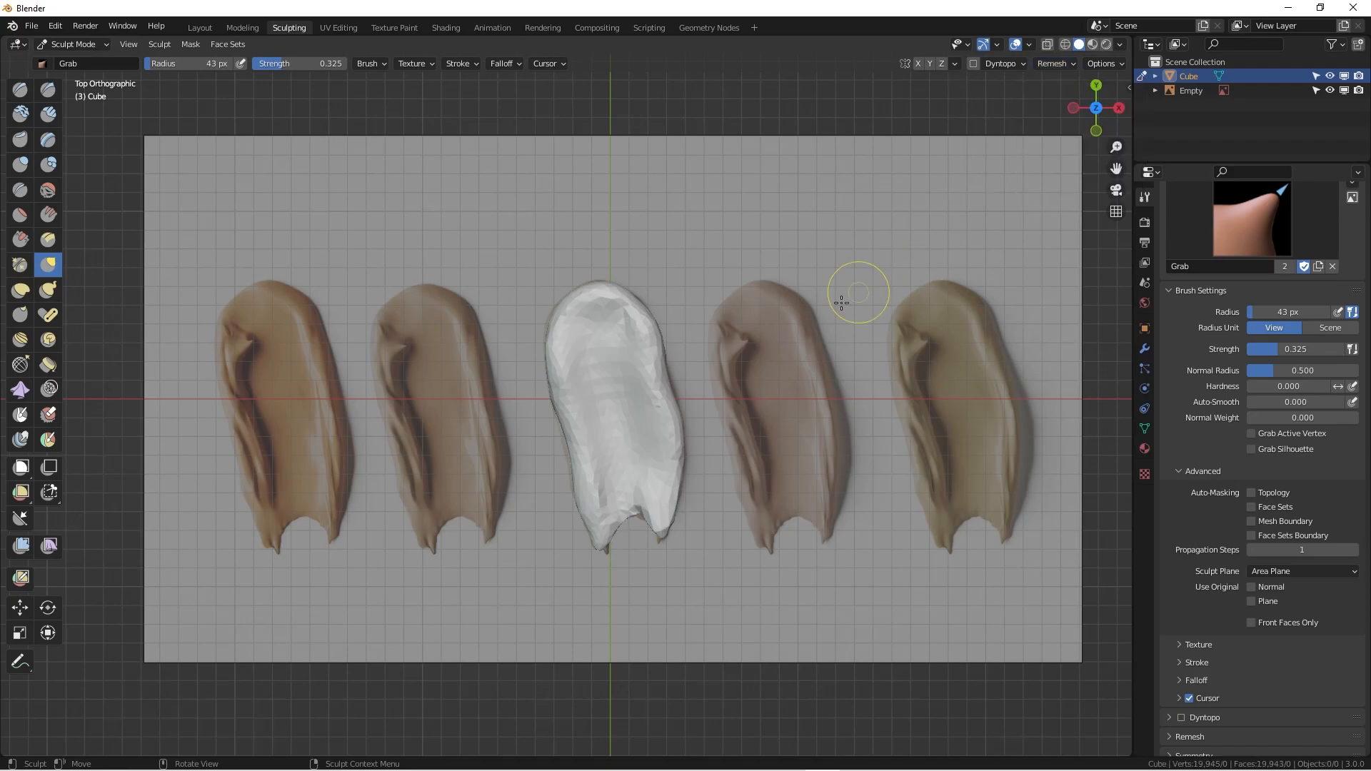
{"action": "mouse_move", "coordinate": [643, 367]}
{"action": "middle_mouse_down"}
{"action": "mouse_move", "coordinate": [633, 352]}
{"action": "mouse_move", "coordinate": [608, 448]}
{"action": "mouse_move", "coordinate": [635, 407]}
{"action": "mouse_move", "coordinate": [627, 383]}
{"action": "middle_mouse_up"}
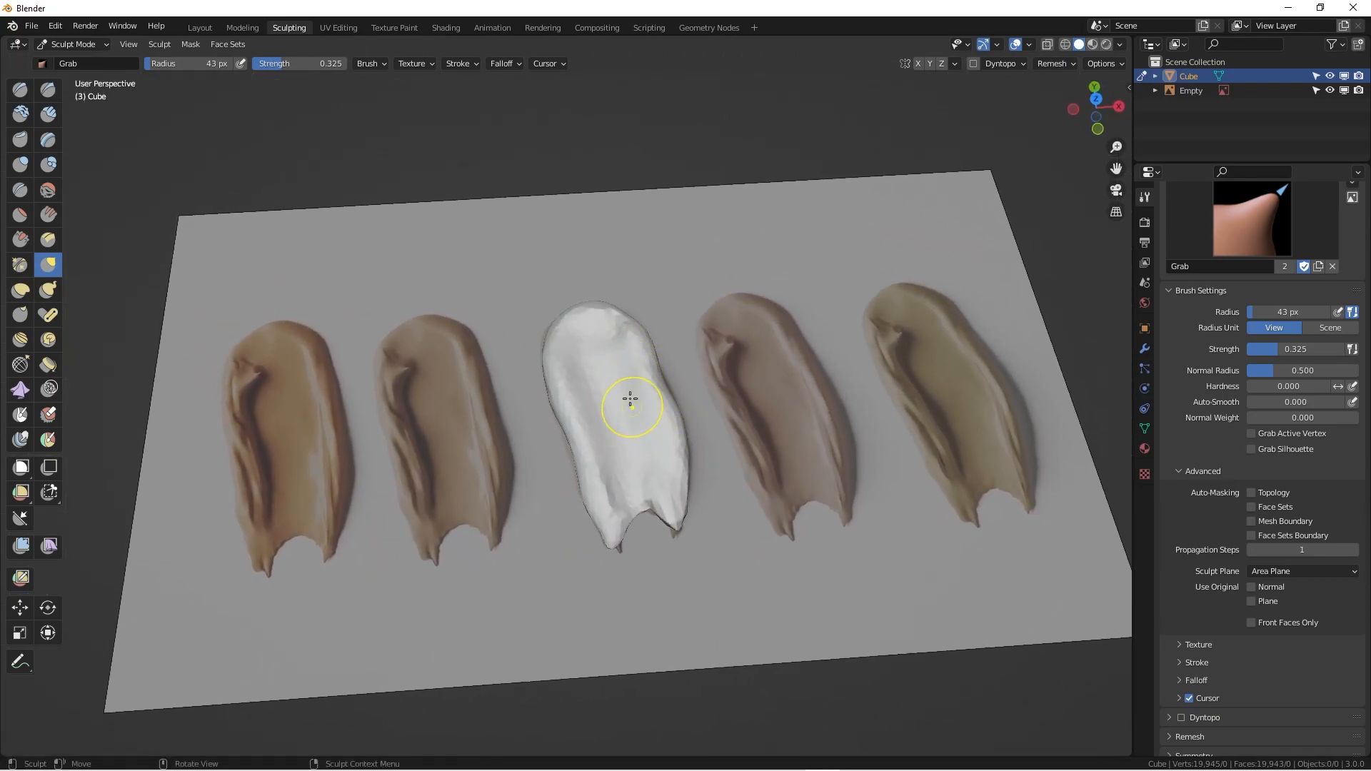
{"action": "middle_click_drag", "start_coordinate": [626, 461], "coordinate": [633, 452]}
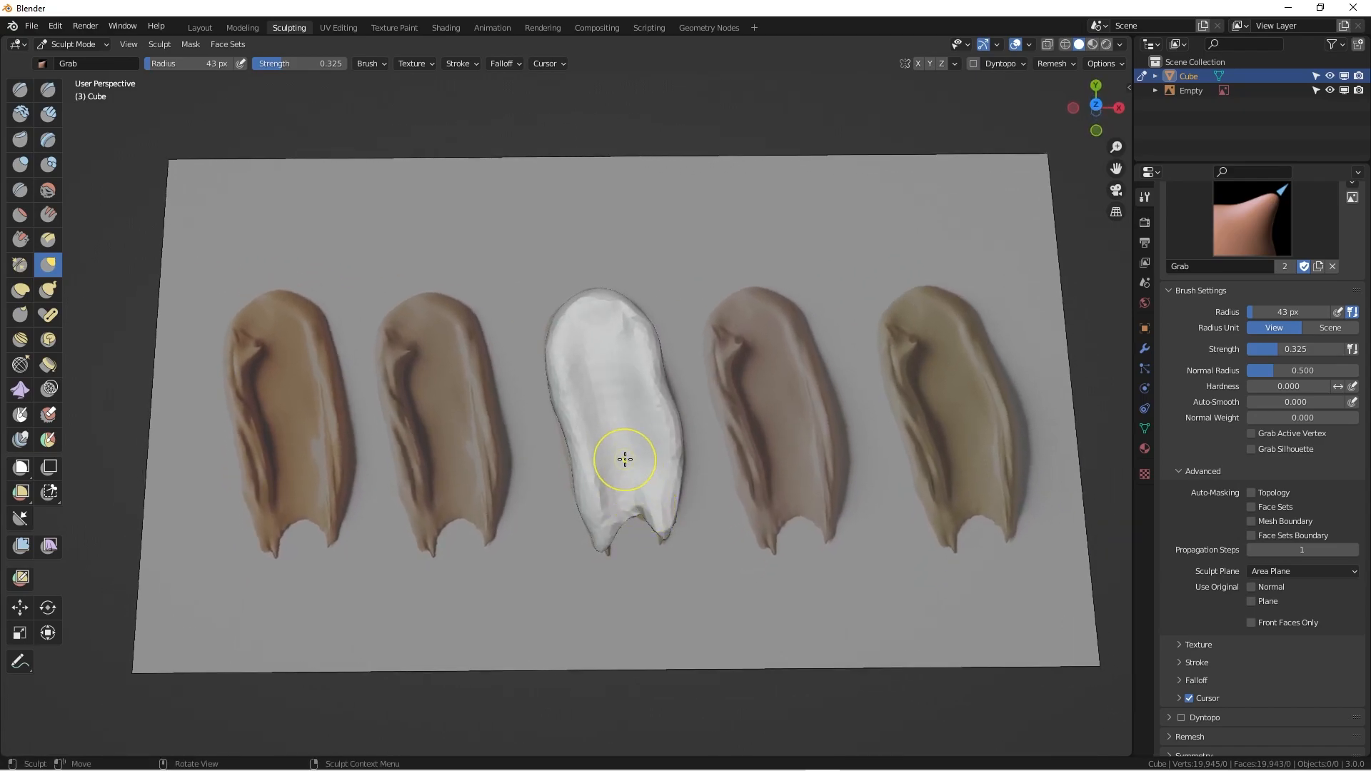
Smooth the remeshed swatch's faceted surface across the head, the central channel, the side ridges and the lower tips.
{"action": "left_click_drag", "start_coordinate": [658, 536], "coordinate": [664, 540]}
{"action": "mouse_move", "coordinate": [582, 347]}
{"action": "left_mouse_down"}
{"action": "mouse_move", "coordinate": [583, 400]}
{"action": "mouse_move", "coordinate": [623, 427]}
{"action": "left_mouse_up"}
{"action": "mouse_move", "coordinate": [624, 323]}
{"action": "left_mouse_down"}
{"action": "mouse_move", "coordinate": [602, 303]}
{"action": "mouse_move", "coordinate": [575, 314]}
{"action": "left_mouse_up"}
{"action": "mouse_move", "coordinate": [567, 347]}
{"action": "left_mouse_down"}
{"action": "mouse_move", "coordinate": [557, 376]}
{"action": "mouse_move", "coordinate": [561, 355]}
{"action": "left_mouse_up"}
{"action": "left_click_drag", "start_coordinate": [636, 322], "coordinate": [647, 349]}
{"action": "mouse_move", "coordinate": [666, 440]}
{"action": "left_mouse_down"}
{"action": "mouse_move", "coordinate": [673, 477]}
{"action": "mouse_move", "coordinate": [640, 505]}
{"action": "left_mouse_up"}
{"action": "middle_click_drag", "start_coordinate": [661, 492], "coordinate": [656, 461]}
{"action": "mouse_move", "coordinate": [656, 460]}
{"action": "left_mouse_down", "text": "shift"}
{"action": "mouse_move", "coordinate": [605, 362]}
{"action": "mouse_move", "coordinate": [610, 393]}
{"action": "mouse_move", "coordinate": [636, 358]}
{"action": "mouse_move", "coordinate": [625, 322]}
{"action": "left_mouse_up", "text": "shift"}
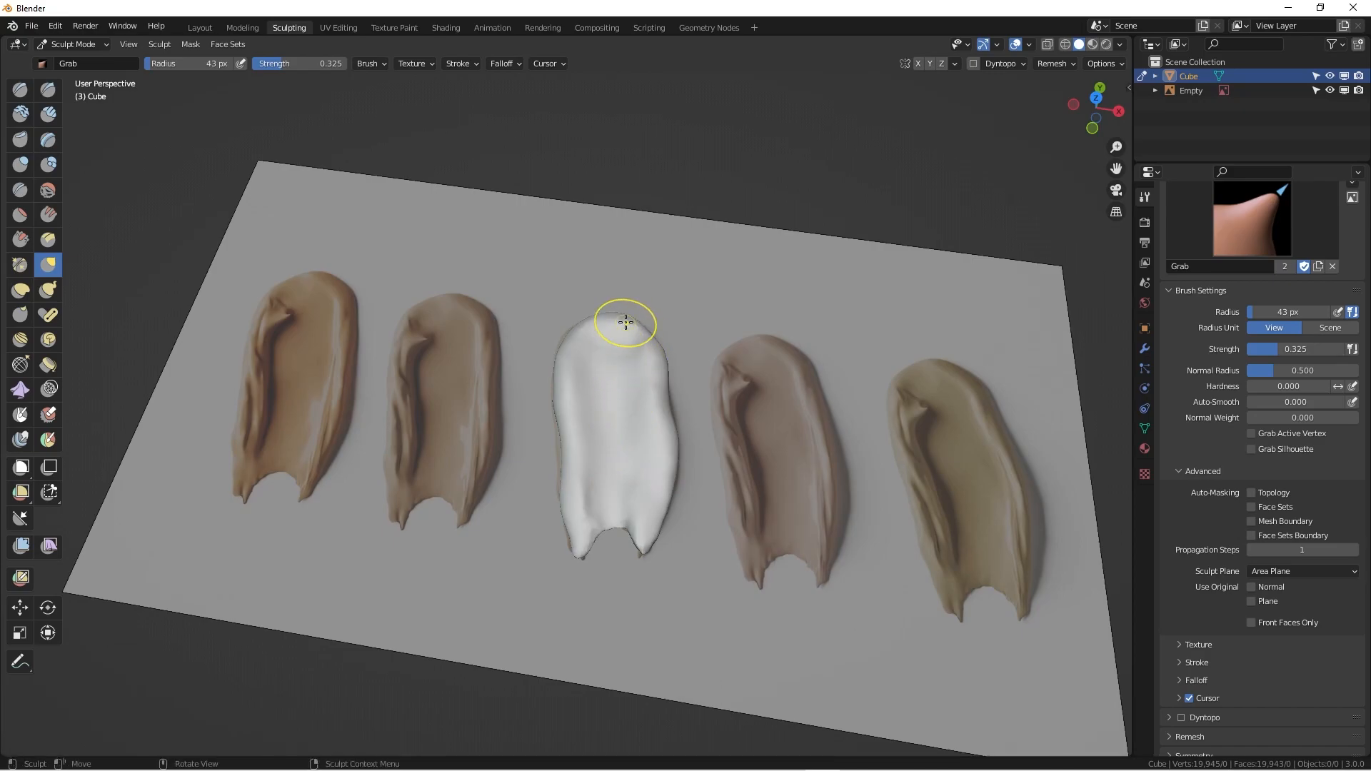
Smooth the swatch's right edge from a low angle and switch to the Draw Sharp brush.
{"action": "mouse_move", "coordinate": [625, 322]}
{"action": "middle_mouse_down"}
{"action": "mouse_move", "coordinate": [689, 449]}
{"action": "mouse_move", "coordinate": [649, 481]}
{"action": "mouse_move", "coordinate": [663, 468]}
{"action": "mouse_move", "coordinate": [655, 447]}
{"action": "middle_mouse_up"}
{"action": "mouse_move", "coordinate": [655, 447]}
{"action": "left_mouse_down"}
{"action": "mouse_move", "coordinate": [644, 477]}
{"action": "mouse_move", "coordinate": [680, 445]}
{"action": "left_mouse_up"}
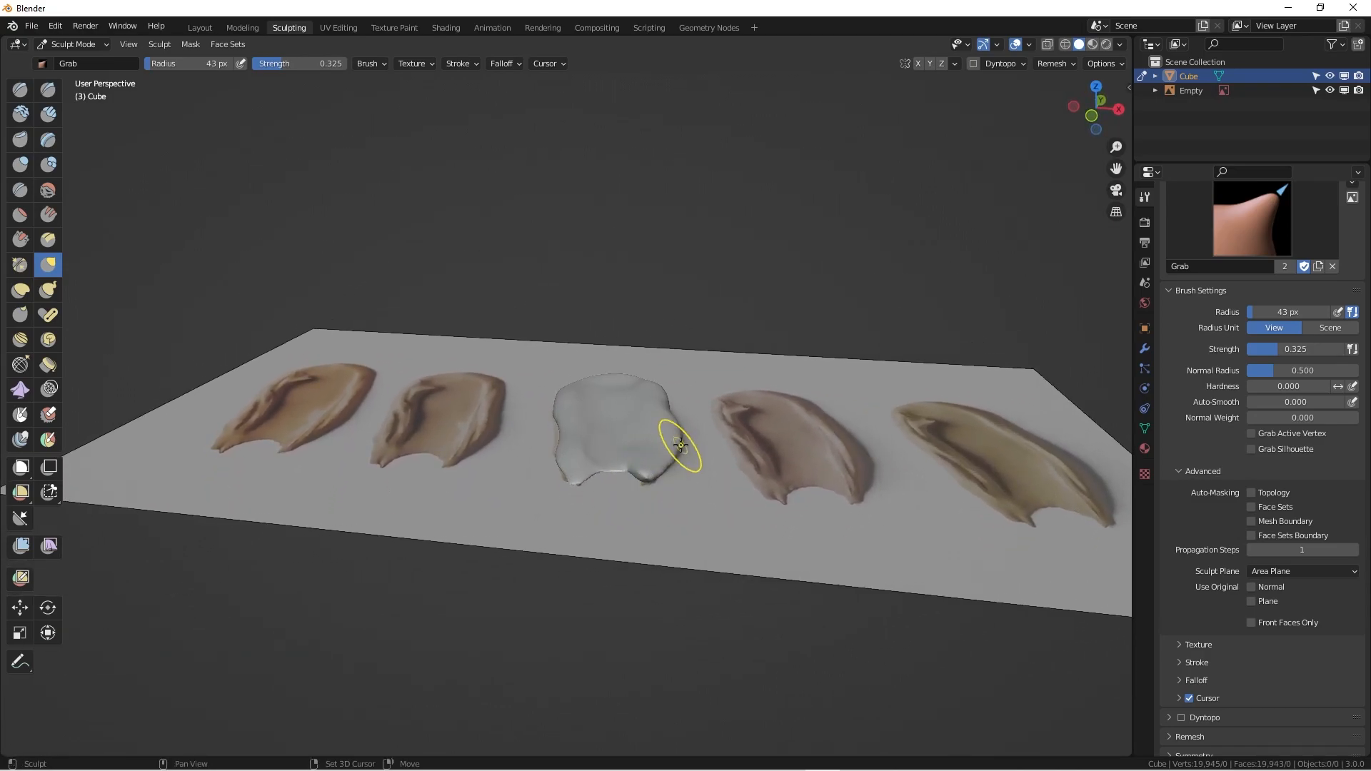
{"action": "middle_click_drag", "start_coordinate": [680, 445], "coordinate": [634, 490]}
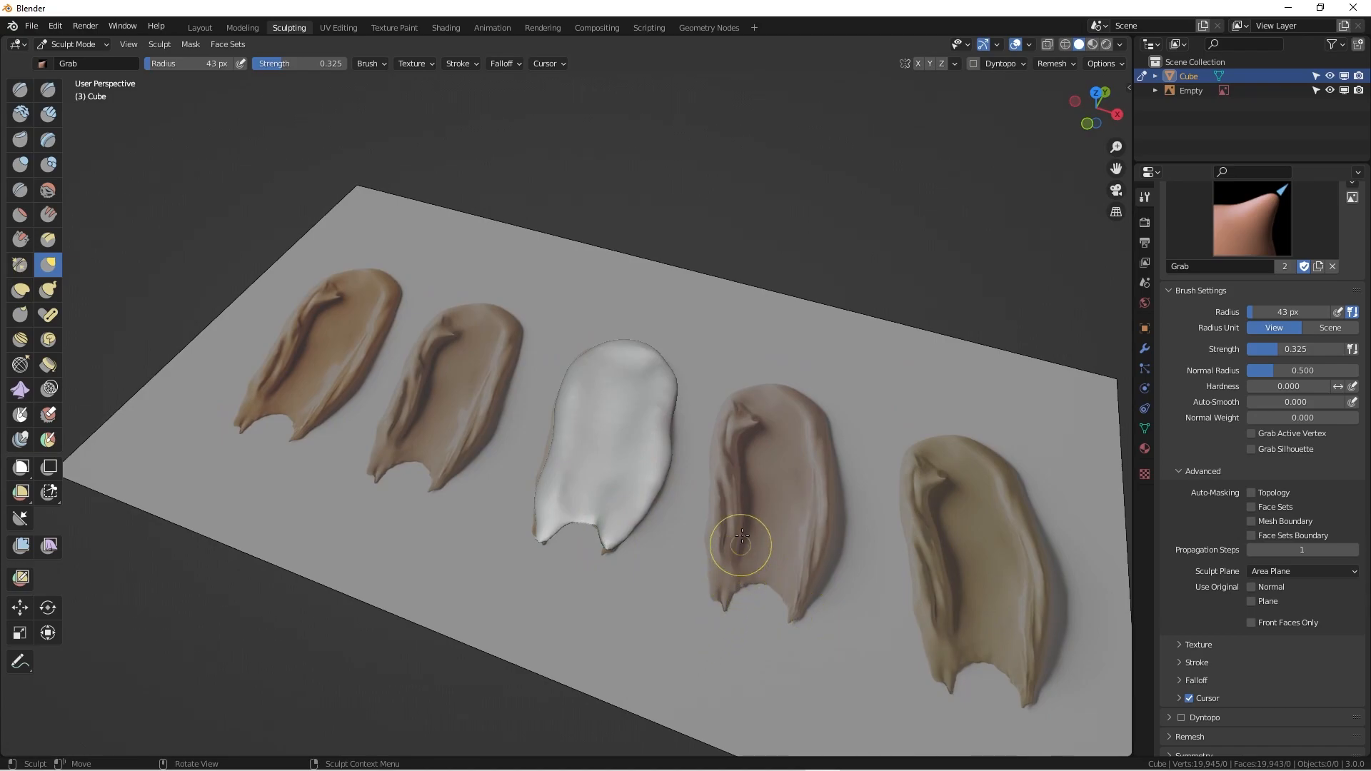
{"action": "left_click_drag", "start_coordinate": [752, 399], "coordinate": [777, 408]}
{"action": "mouse_move", "coordinate": [639, 473]}
{"action": "middle_mouse_down"}
{"action": "mouse_move", "coordinate": [658, 429]}
{"action": "mouse_move", "coordinate": [672, 431]}
{"action": "mouse_move", "coordinate": [628, 429]}
{"action": "middle_mouse_up"}
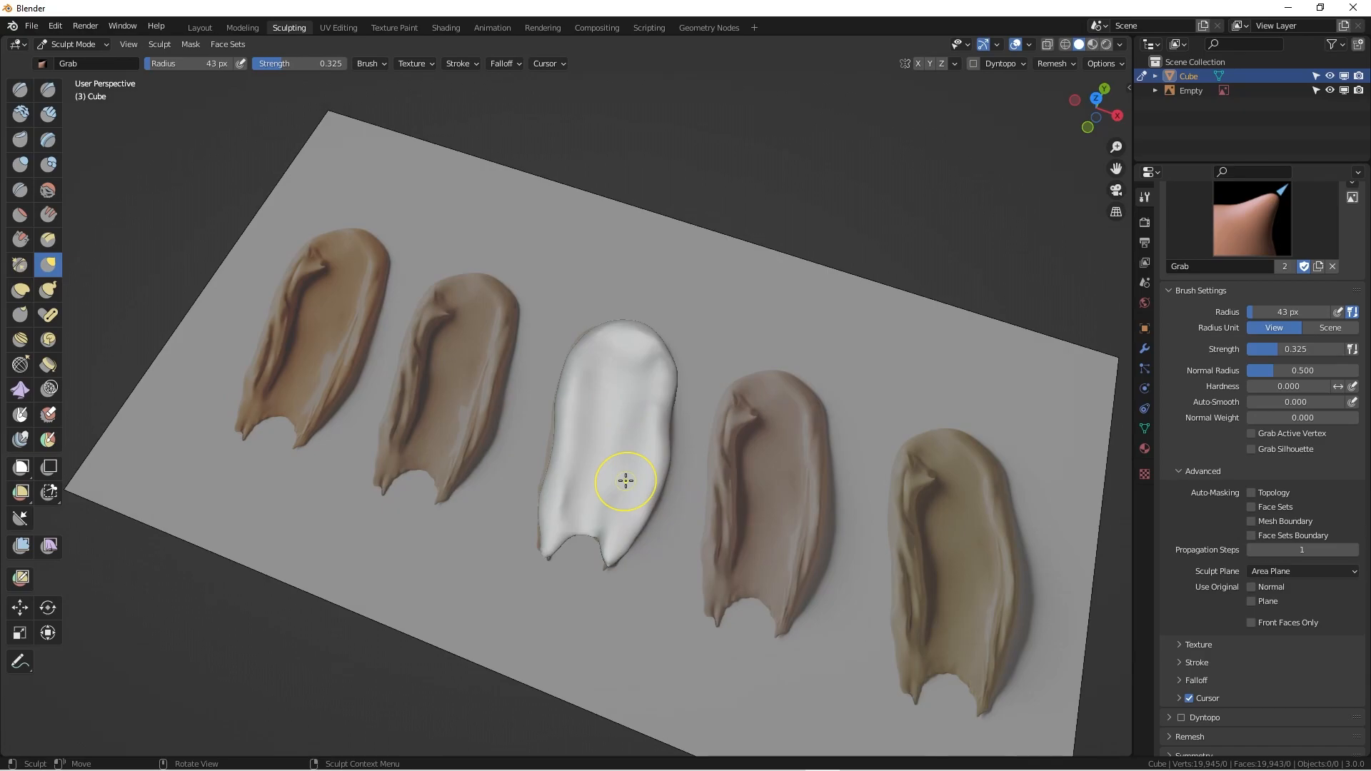
{"action": "mouse_move", "coordinate": [664, 464]}
{"action": "middle_mouse_down"}
{"action": "mouse_move", "coordinate": [704, 453]}
{"action": "mouse_move", "coordinate": [664, 449]}
{"action": "middle_mouse_up"}
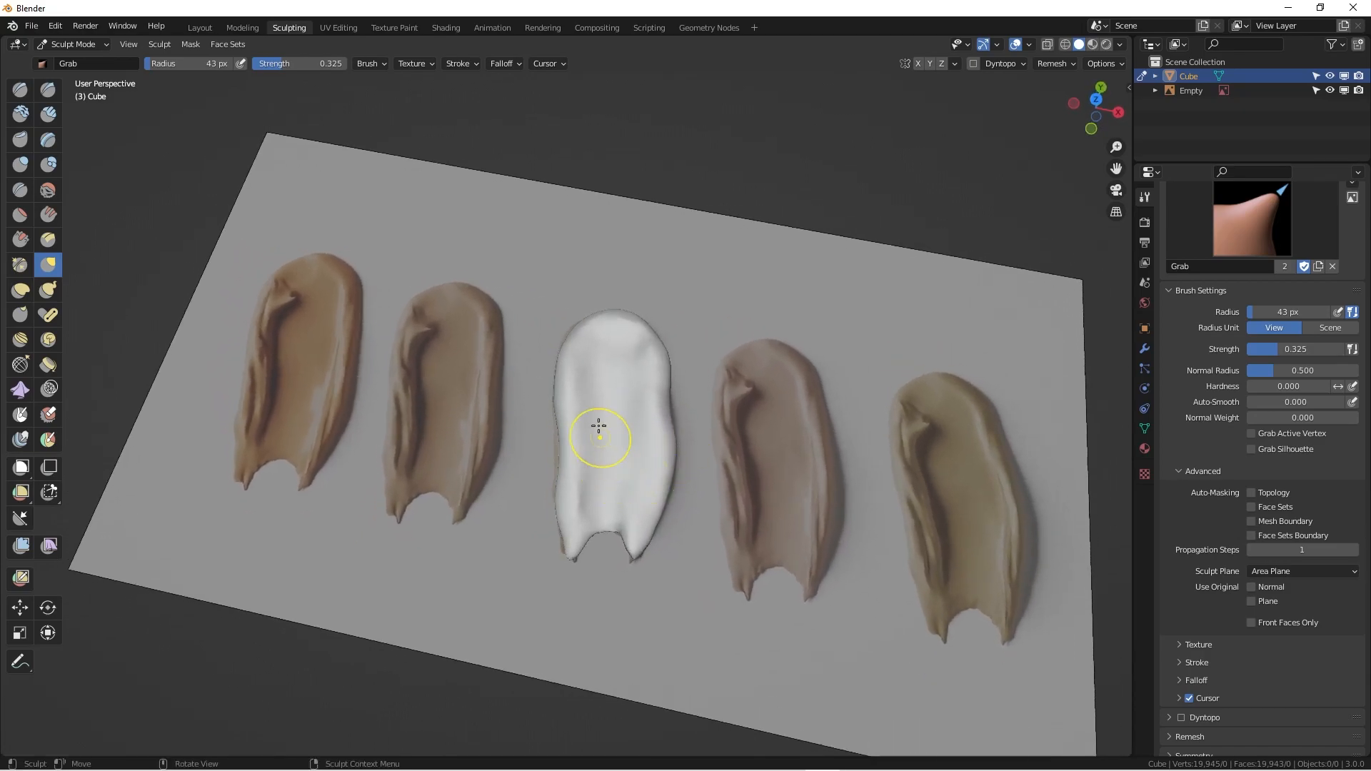
{"action": "left_click", "coordinate": [48, 90]}
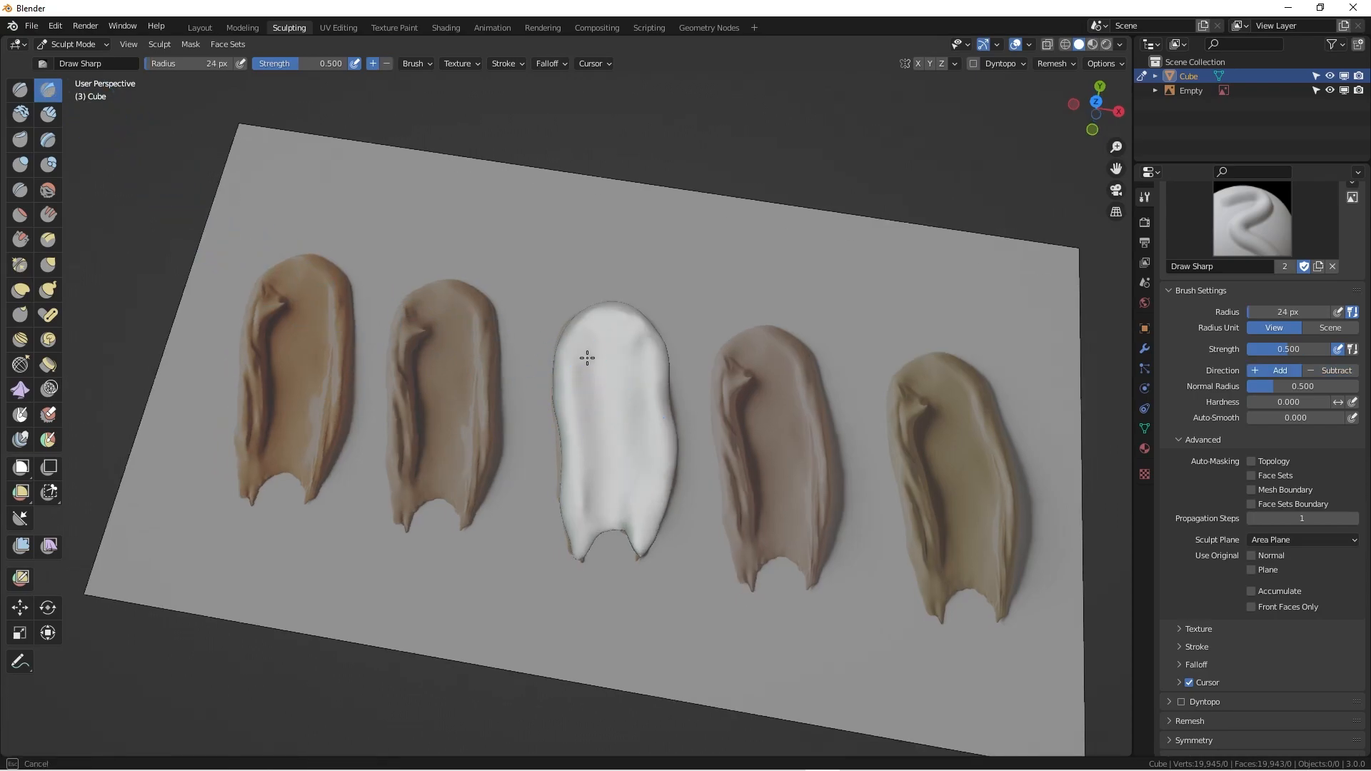
{"action": "left_click_drag", "start_coordinate": [586, 353], "coordinate": [590, 436]}
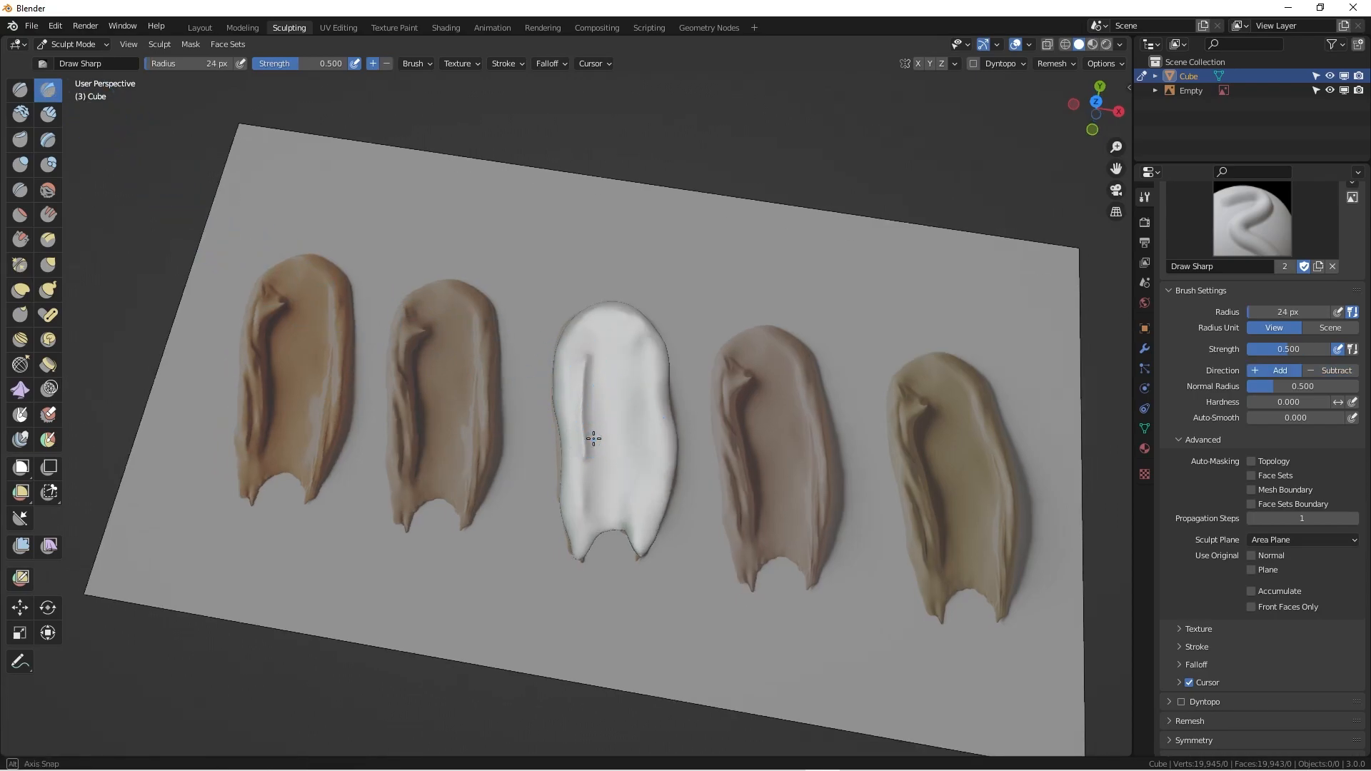
{"action": "mouse_move", "coordinate": [593, 438]}
{"action": "middle_mouse_down"}
{"action": "mouse_move", "coordinate": [566, 419]}
{"action": "mouse_move", "coordinate": [598, 414]}
{"action": "mouse_move", "coordinate": [615, 383]}
{"action": "mouse_move", "coordinate": [560, 490]}
{"action": "middle_mouse_up"}
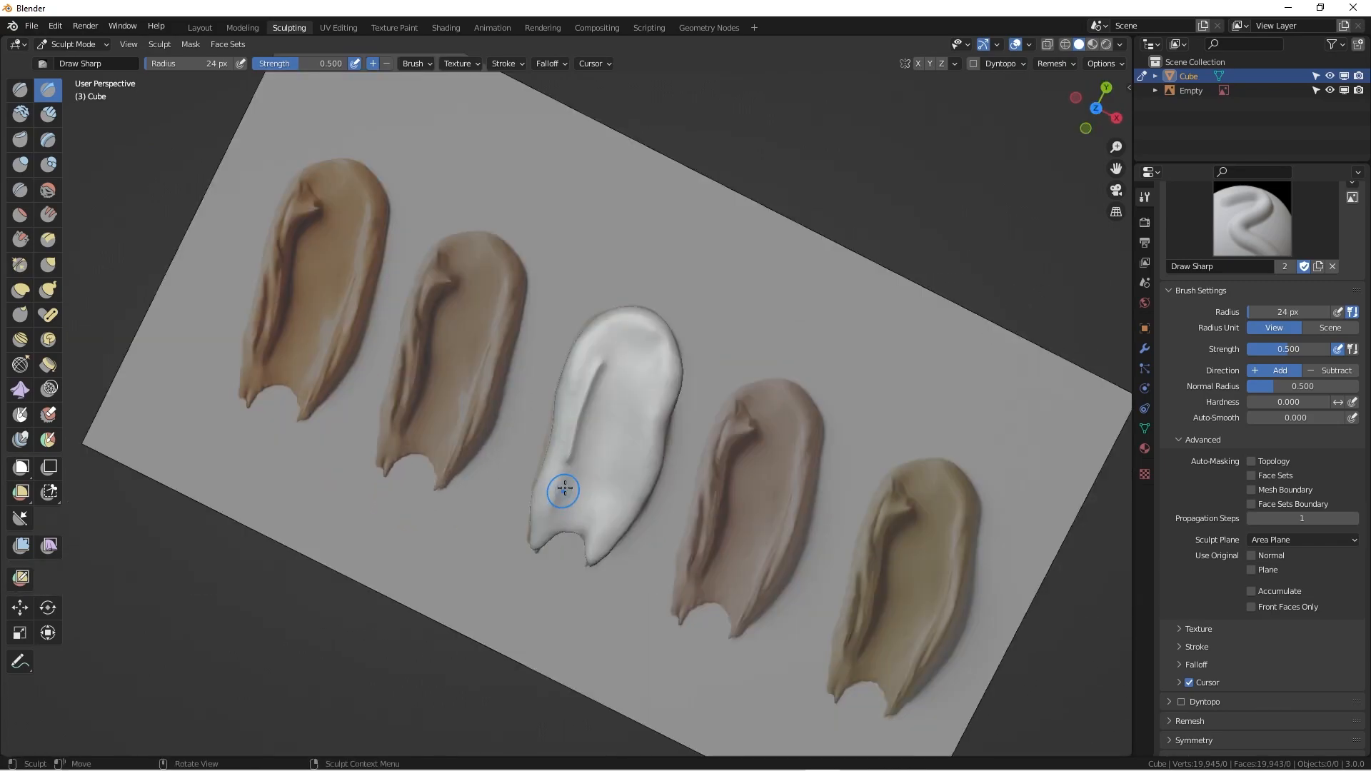
{"action": "scroll", "coordinate": [583, 457], "scroll_direction": "up", "scroll_amount": 5}
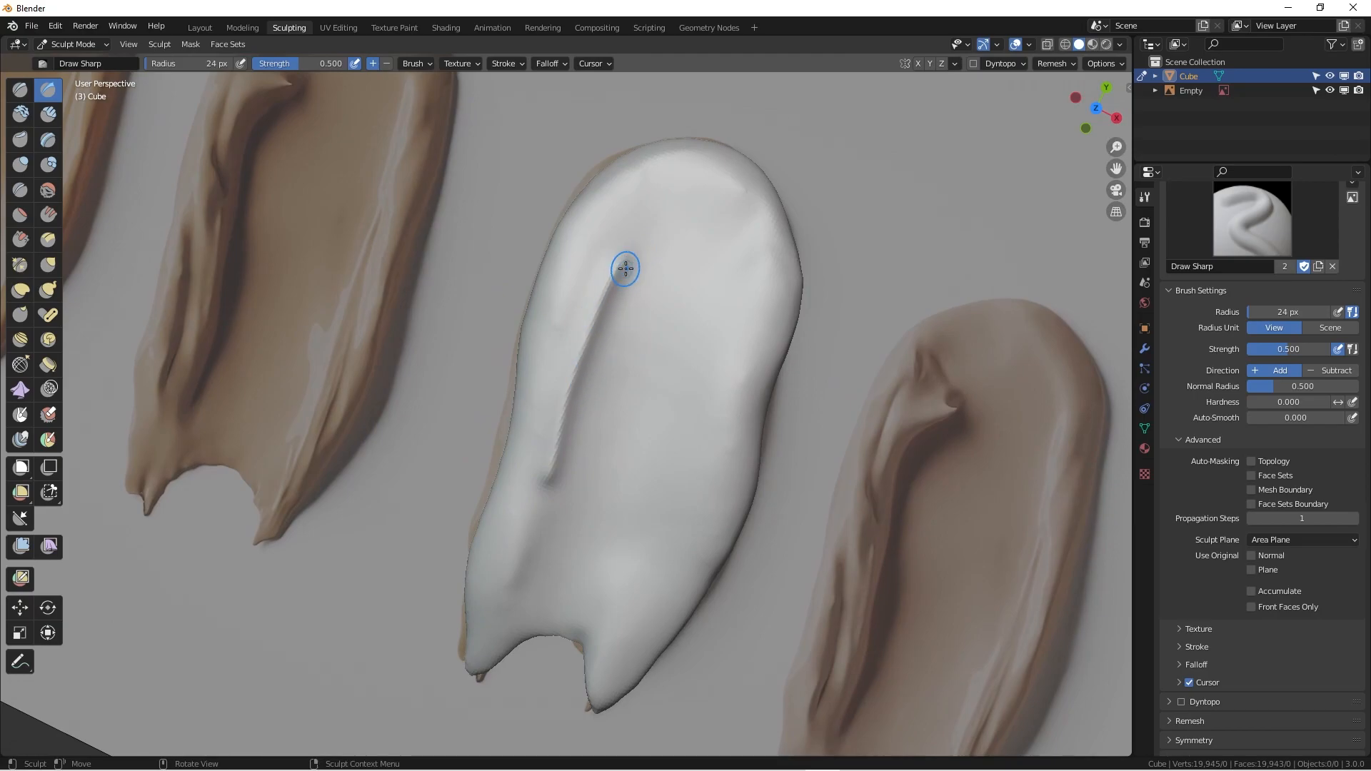
{"action": "key", "text": "ctrl+z"}
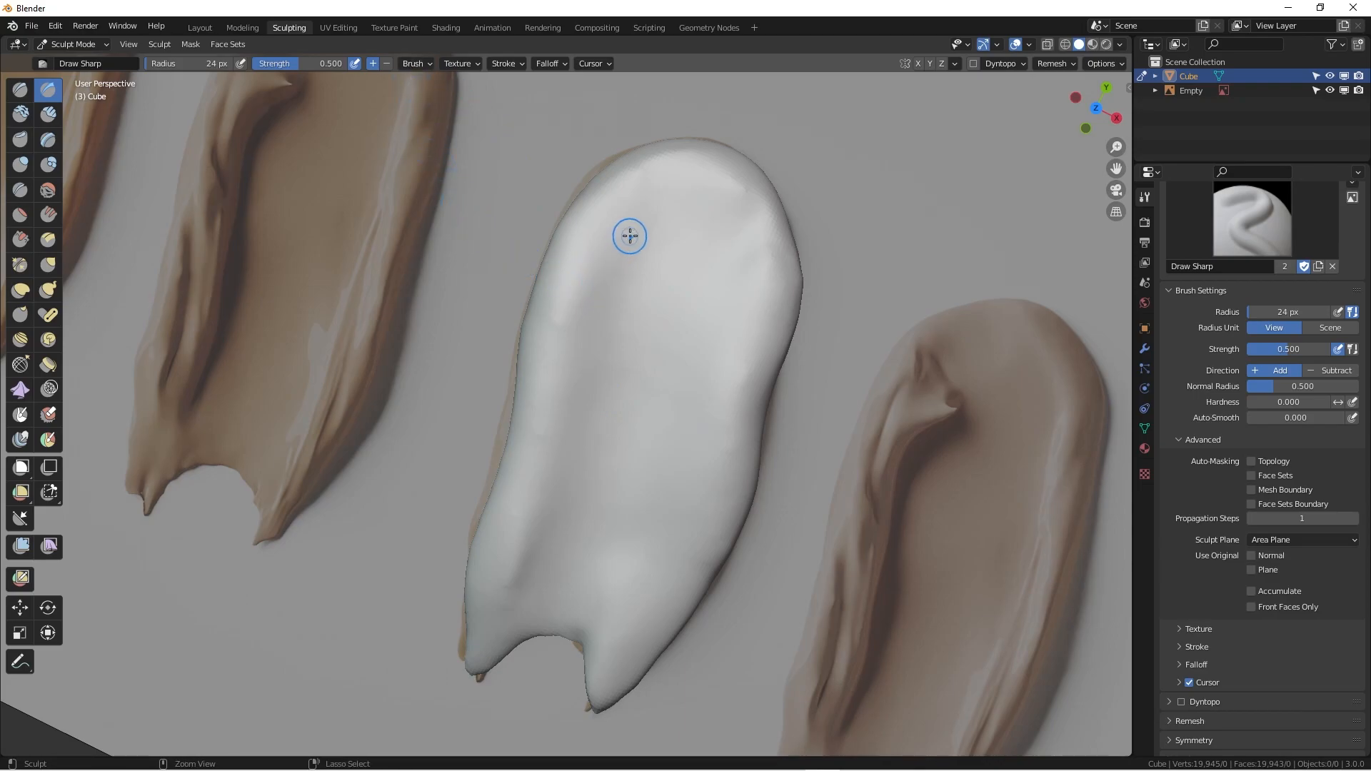
Carve a long inverted Draw Sharp groove along the inside of the left ridge, from the head down to the lower left tip.
{"action": "mouse_move", "coordinate": [634, 212]}
{"action": "left_mouse_down", "text": "ctrl"}
{"action": "mouse_move", "coordinate": [542, 471]}
{"action": "mouse_move", "coordinate": [544, 460]}
{"action": "mouse_move", "coordinate": [556, 520]}
{"action": "left_mouse_up", "text": "ctrl"}
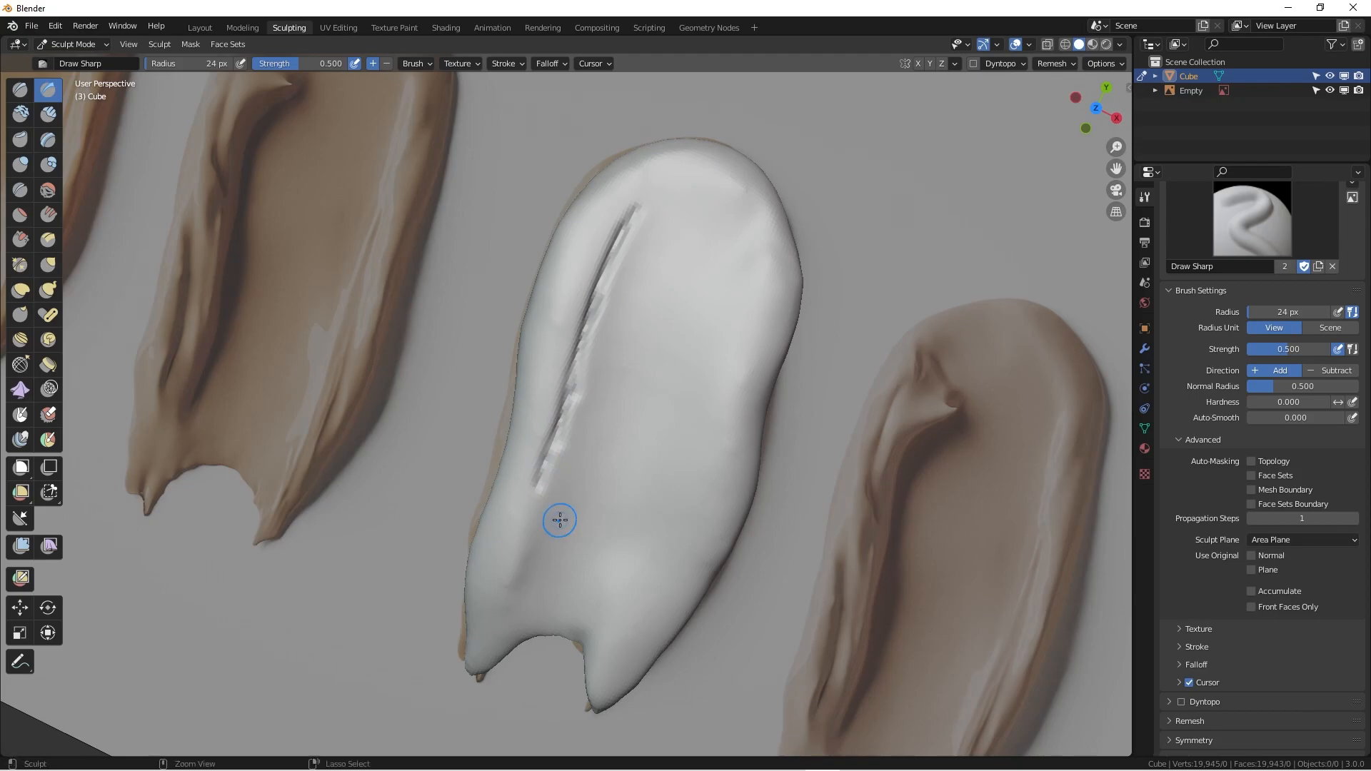
{"action": "mouse_move", "coordinate": [514, 560]}
{"action": "middle_mouse_down"}
{"action": "mouse_move", "coordinate": [642, 464]}
{"action": "mouse_move", "coordinate": [731, 427]}
{"action": "mouse_move", "coordinate": [740, 436]}
{"action": "mouse_move", "coordinate": [581, 511]}
{"action": "middle_mouse_up"}
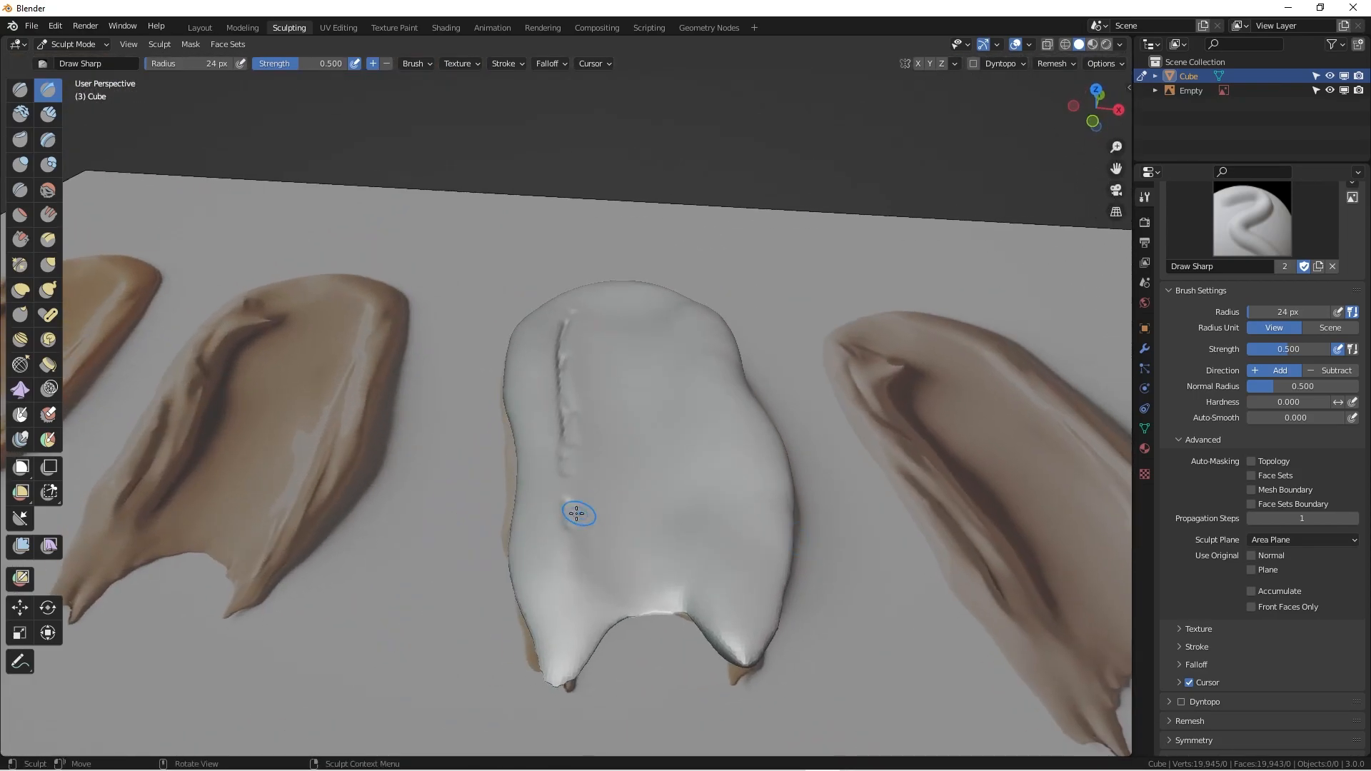
{"action": "left_click_drag", "start_coordinate": [573, 546], "coordinate": [574, 573], "text": "ctrl"}
{"action": "mouse_move", "coordinate": [569, 581]}
{"action": "middle_mouse_down"}
{"action": "mouse_move", "coordinate": [597, 587]}
{"action": "mouse_move", "coordinate": [603, 633]}
{"action": "middle_mouse_up"}
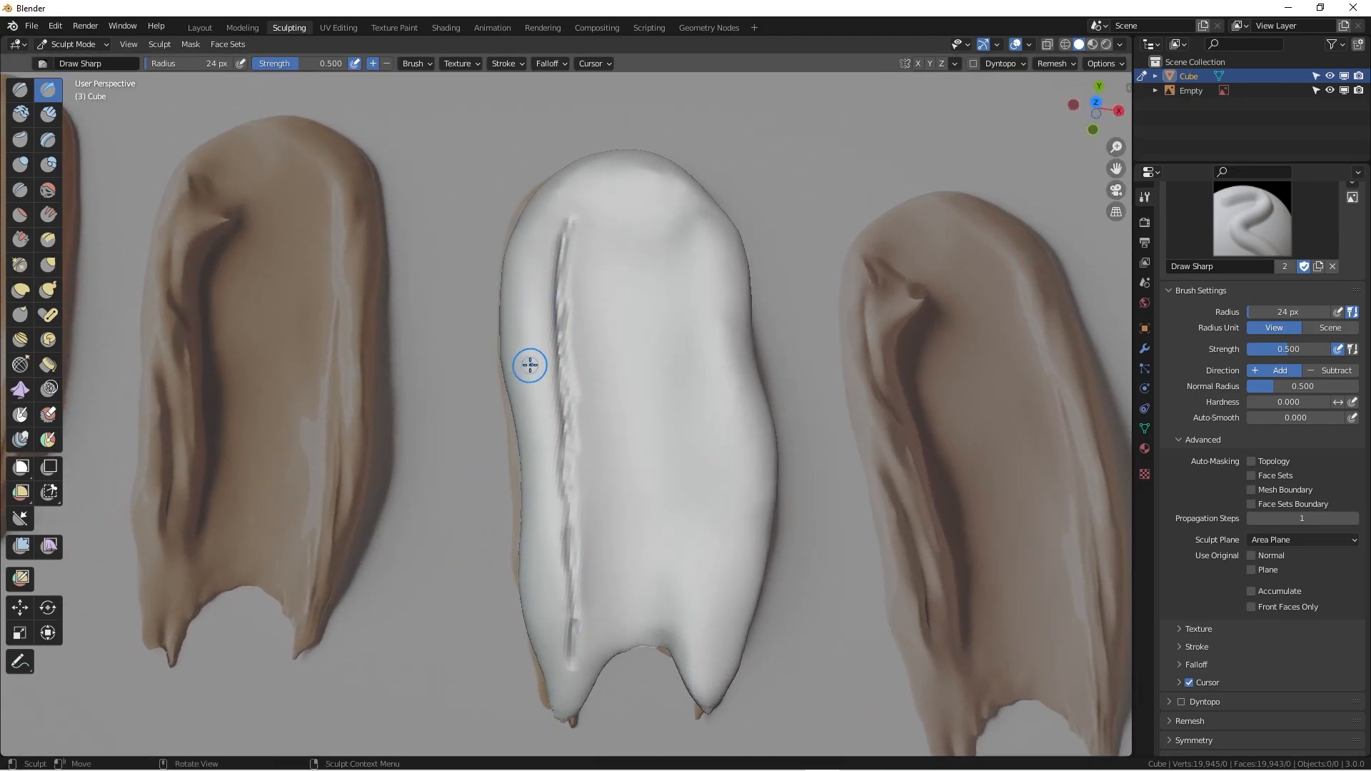
Carve a short second groove on the upper left ridge and smooth both grooves.
{"action": "left_click_drag", "start_coordinate": [523, 315], "coordinate": [553, 422], "text": "ctrl"}
{"action": "left_click_drag", "start_coordinate": [566, 245], "coordinate": [574, 410]}
{"action": "left_click_drag", "start_coordinate": [578, 595], "coordinate": [574, 628]}
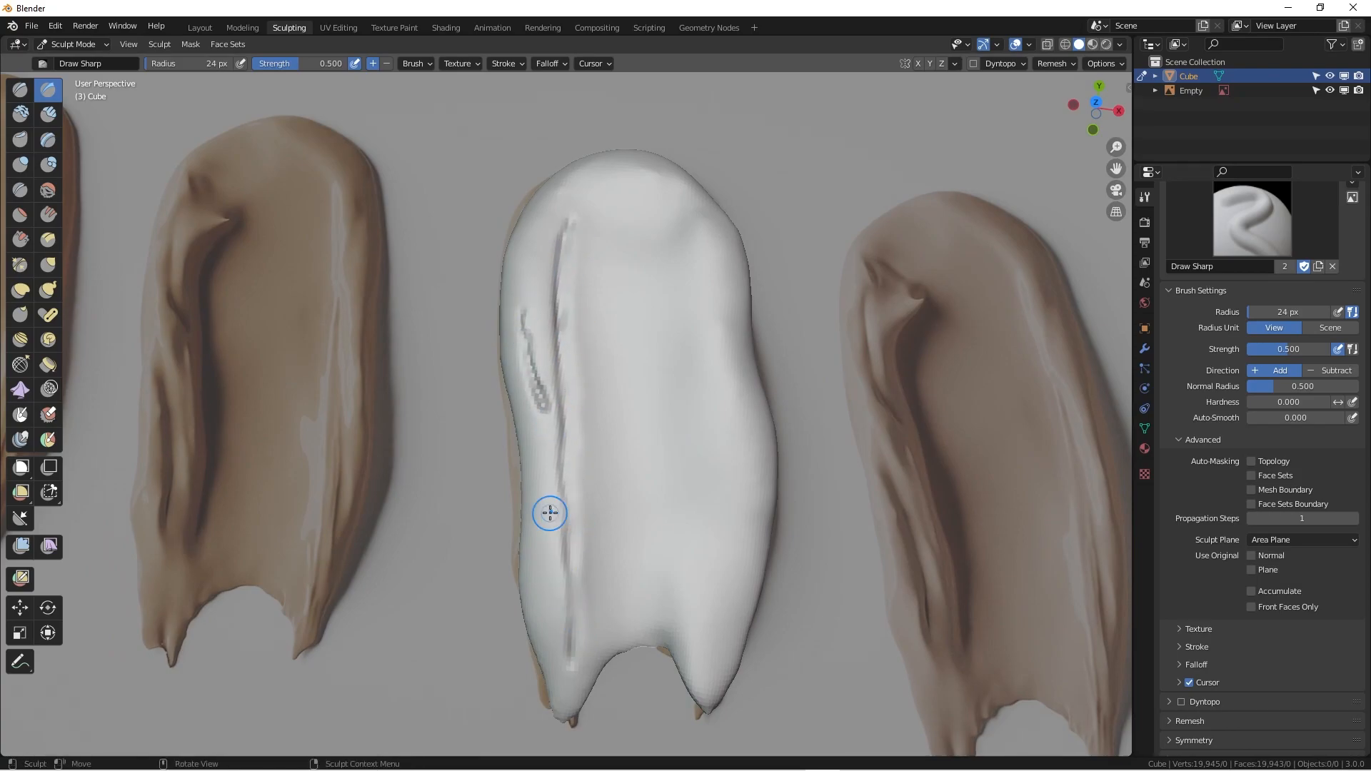
{"action": "left_click_drag", "start_coordinate": [530, 342], "coordinate": [549, 421], "text": "ctrl"}
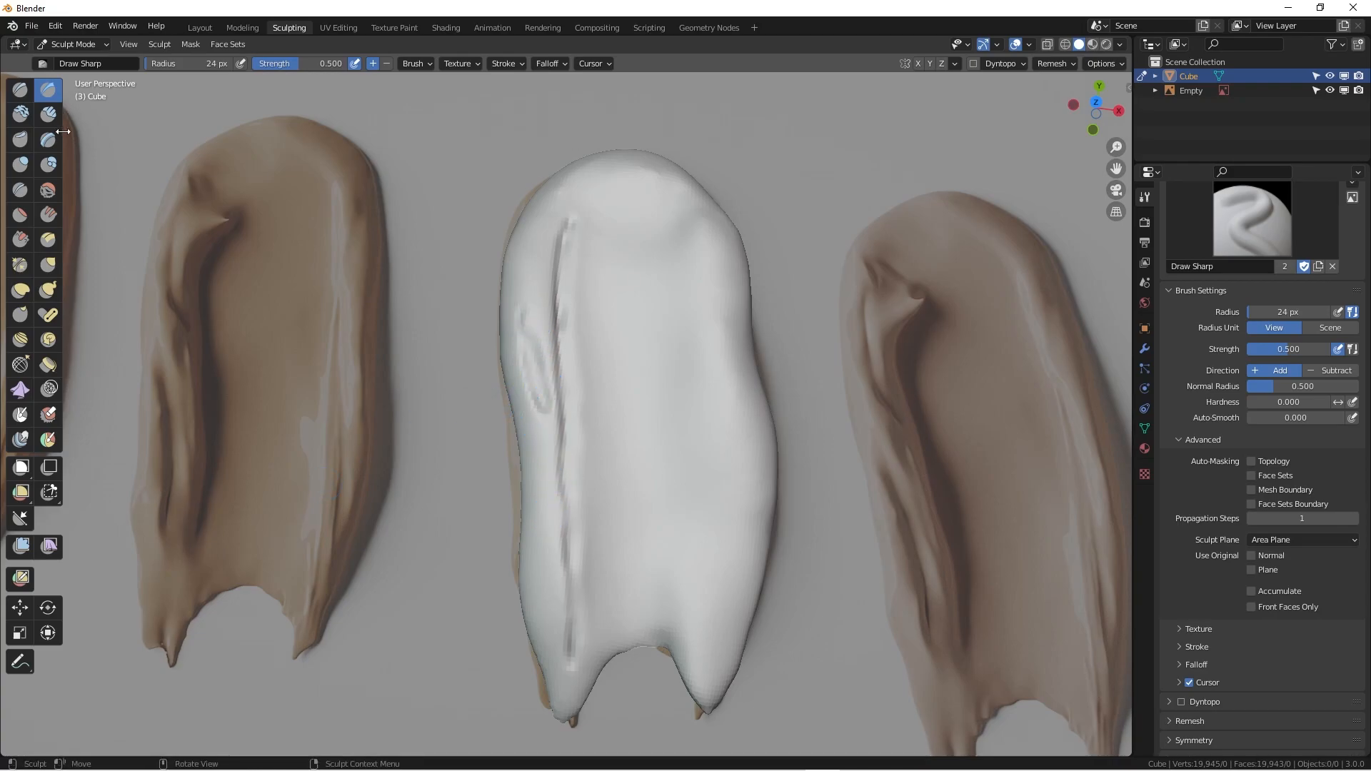
Sharpen the long groove and the short groove on the left ridge with the Pinch brush.
{"action": "left_click", "coordinate": [21, 267]}
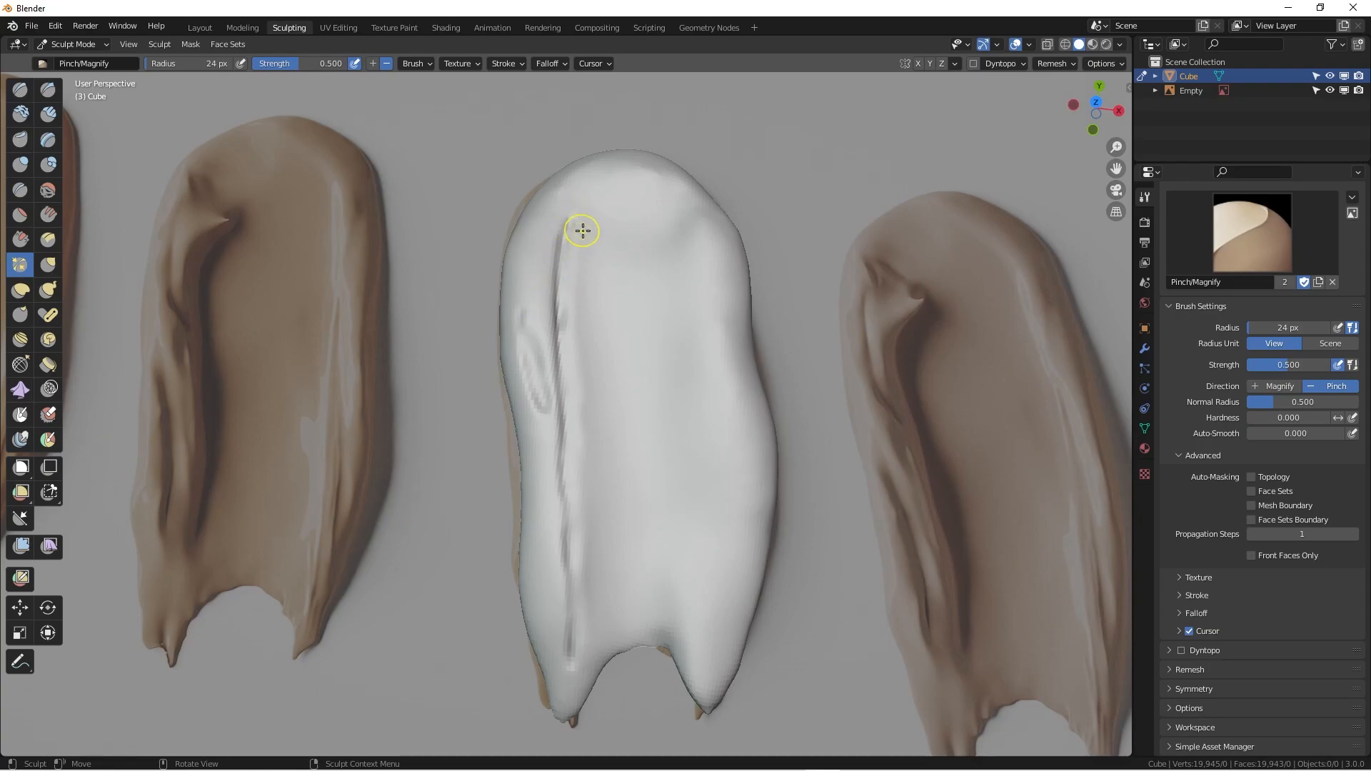
{"action": "left_click_drag", "start_coordinate": [561, 334], "coordinate": [572, 633]}
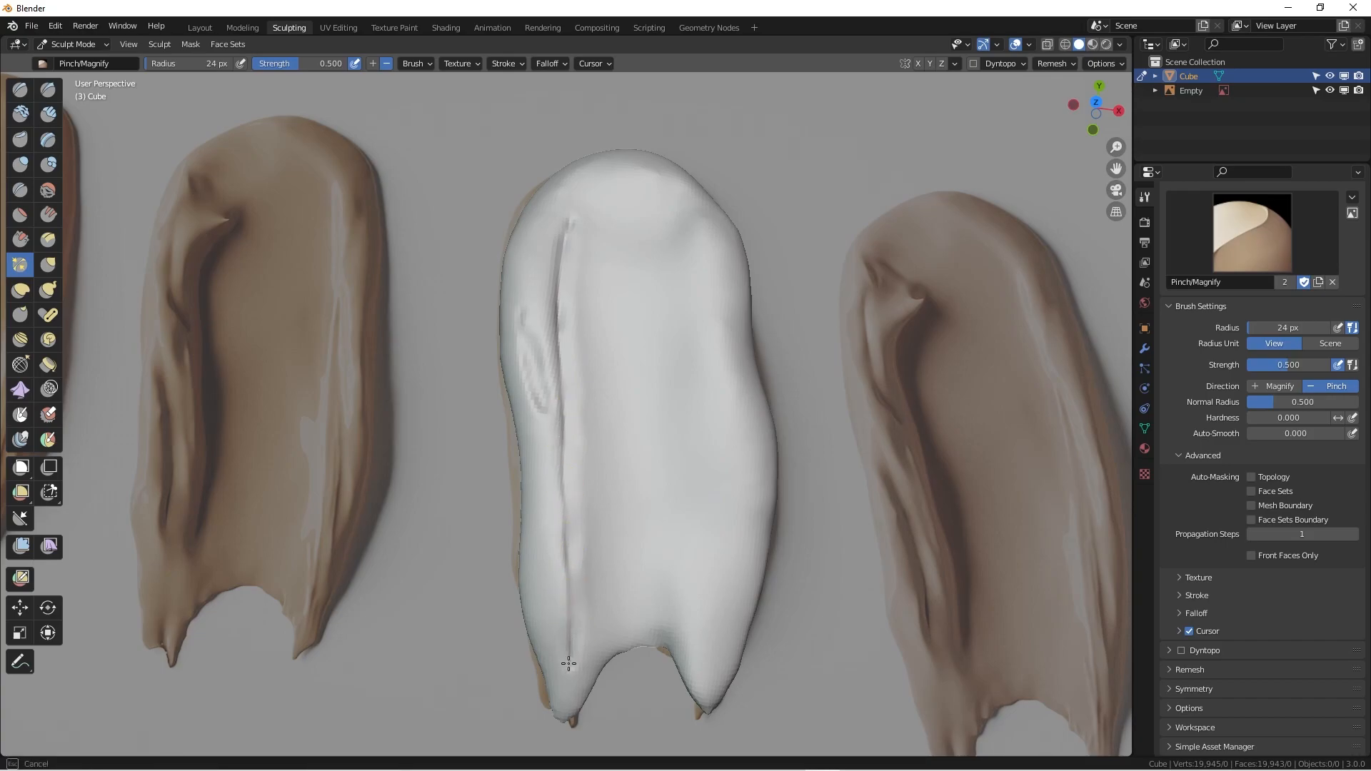
{"action": "left_click_drag", "start_coordinate": [554, 332], "coordinate": [544, 394]}
{"action": "left_click_drag", "start_coordinate": [530, 332], "coordinate": [544, 422]}
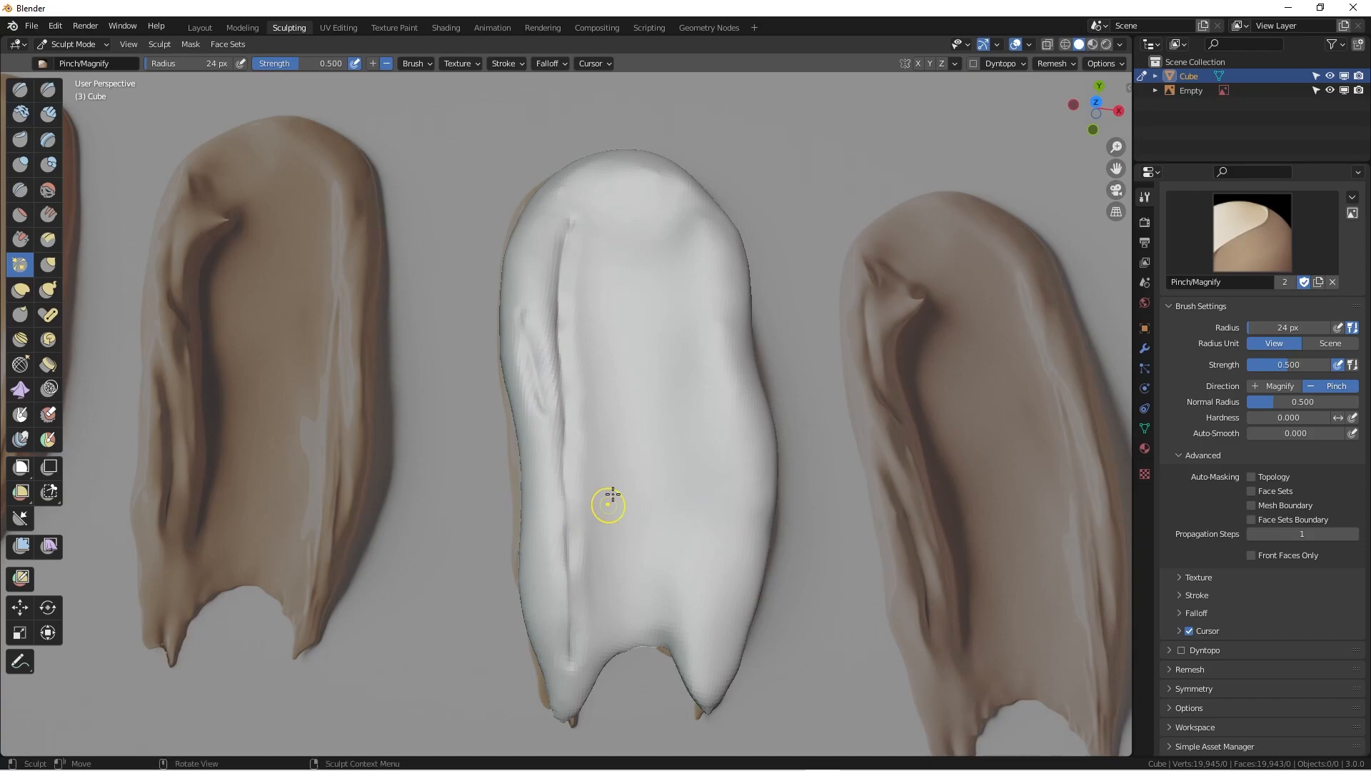
Carve Draw Sharp grooves diagonally across the upper left ridge and down the lower left ridge, and smooth the lower one.
{"action": "left_click", "coordinate": [47, 90]}
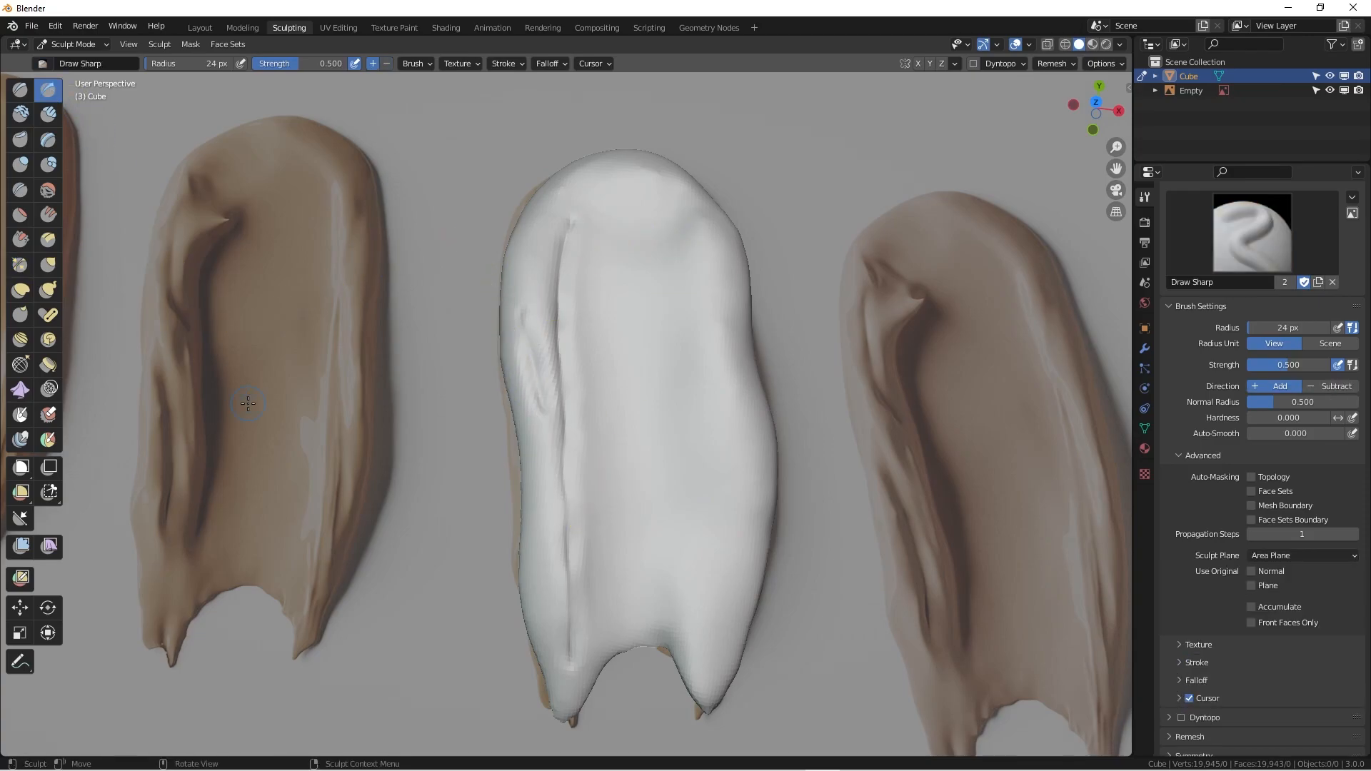
{"action": "left_click_drag", "start_coordinate": [524, 281], "coordinate": [561, 210], "text": "ctrl"}
{"action": "left_click_drag", "start_coordinate": [531, 264], "coordinate": [576, 203], "text": "ctrl"}
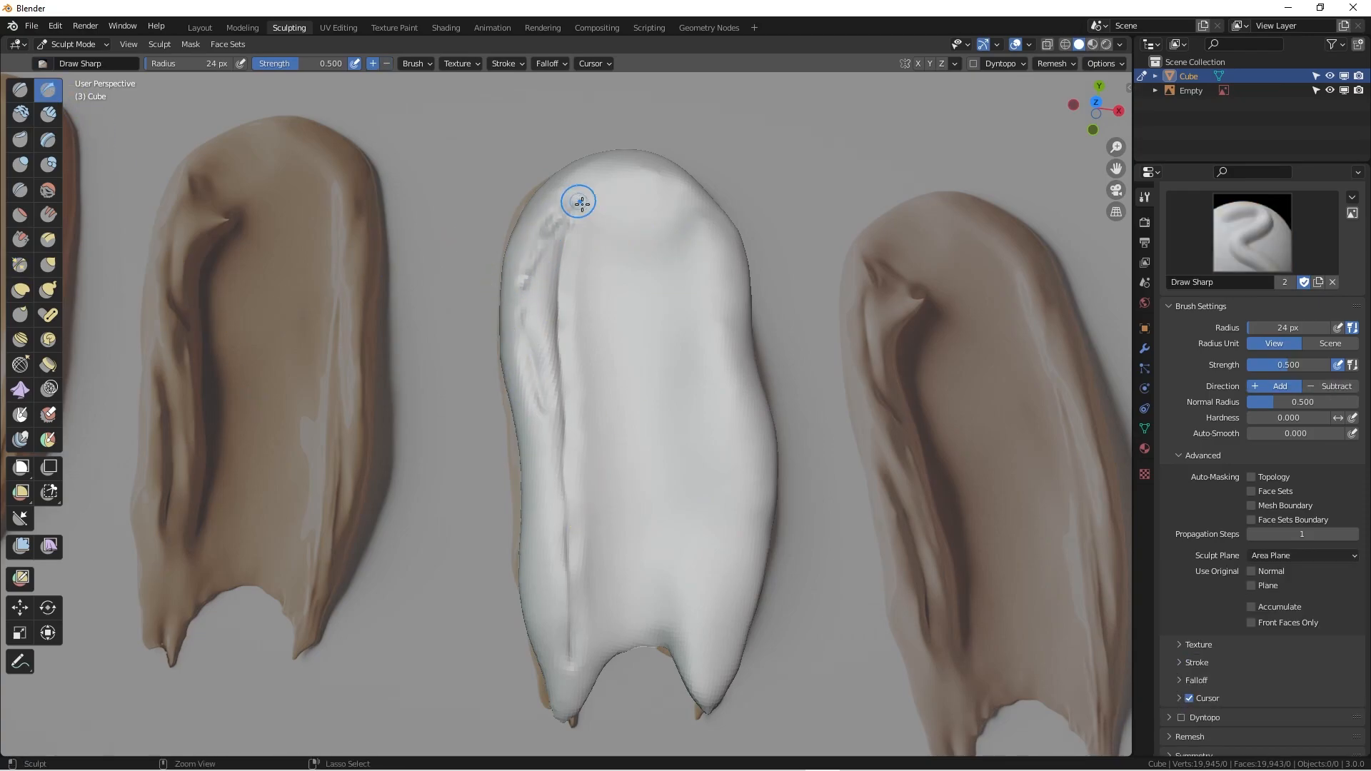
{"action": "left_click_drag", "start_coordinate": [539, 480], "coordinate": [578, 676], "text": "ctrl"}
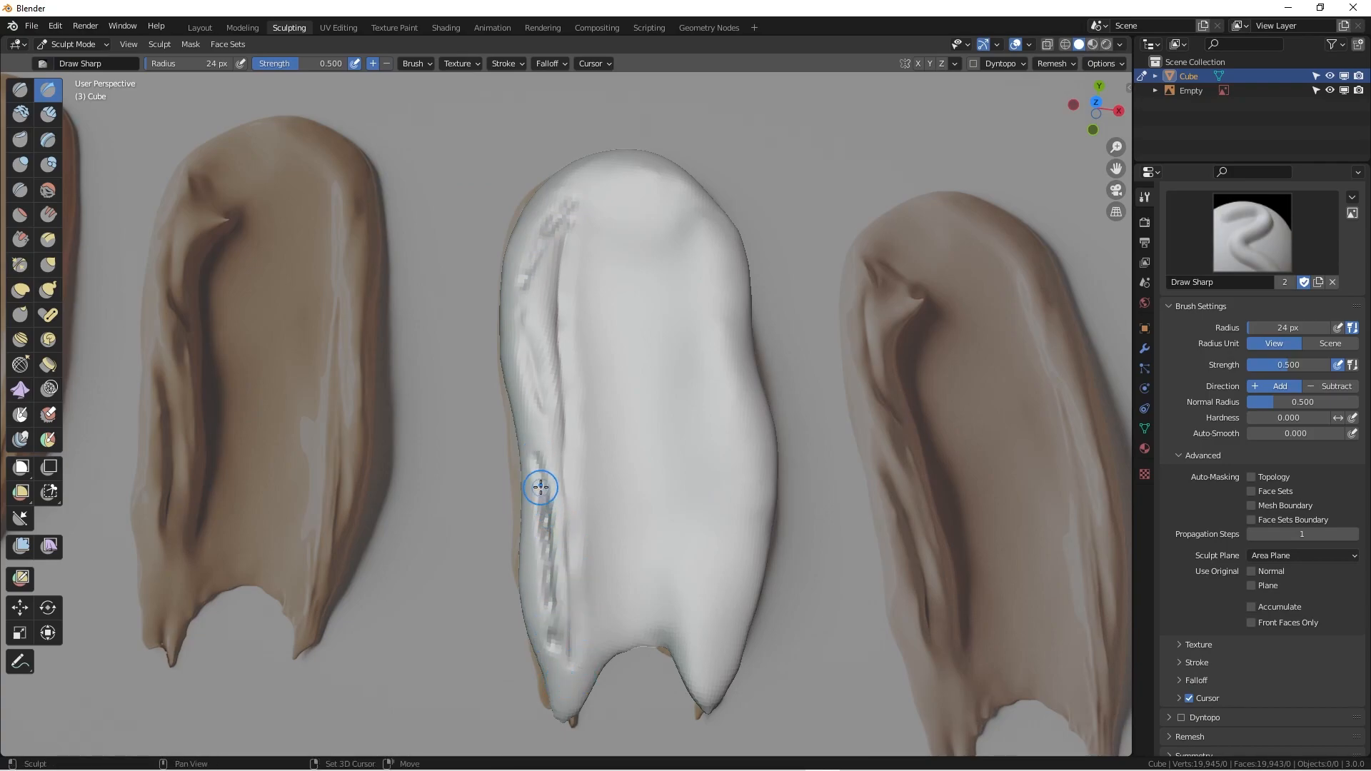
{"action": "left_click_drag", "start_coordinate": [541, 487], "coordinate": [543, 586], "text": "shift"}
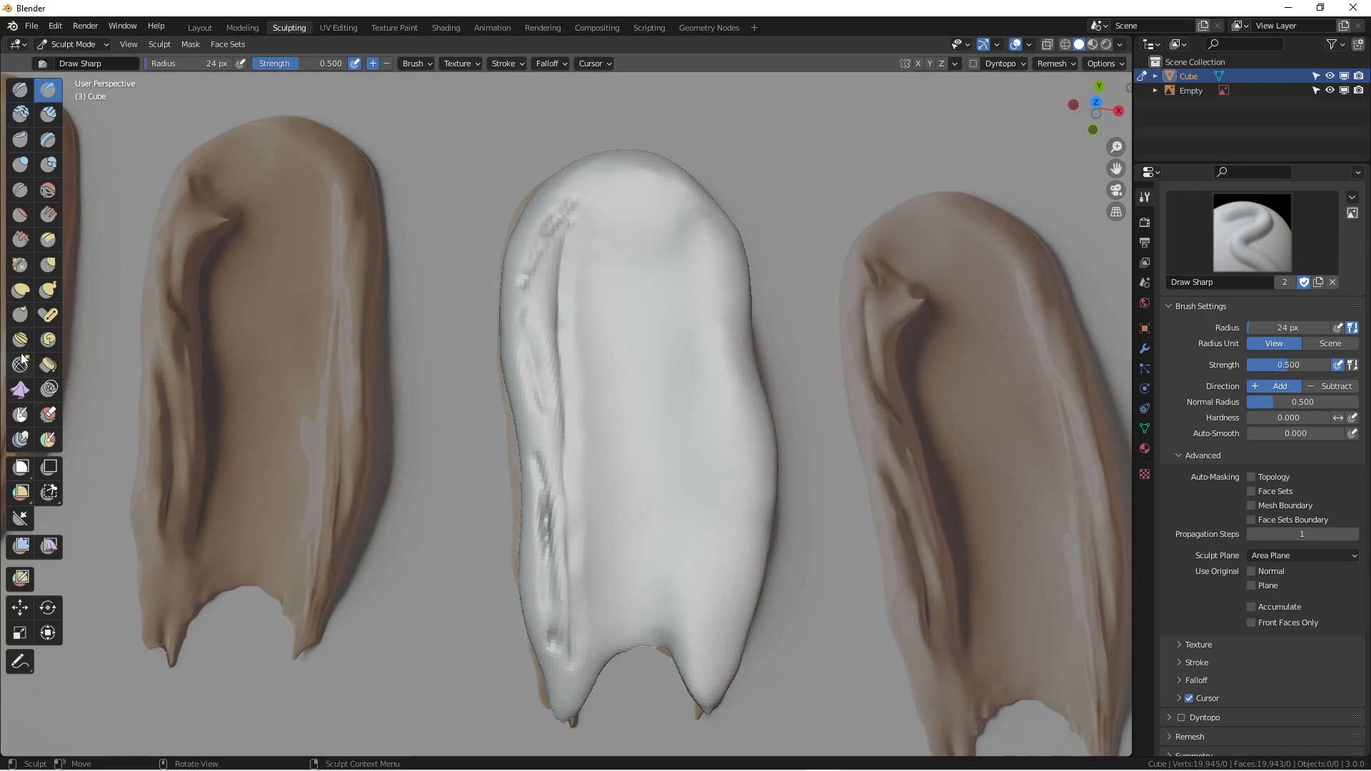
Pinch the upper and lower grooves along the left ridge to tighten their creases.
{"action": "left_click", "coordinate": [21, 264]}
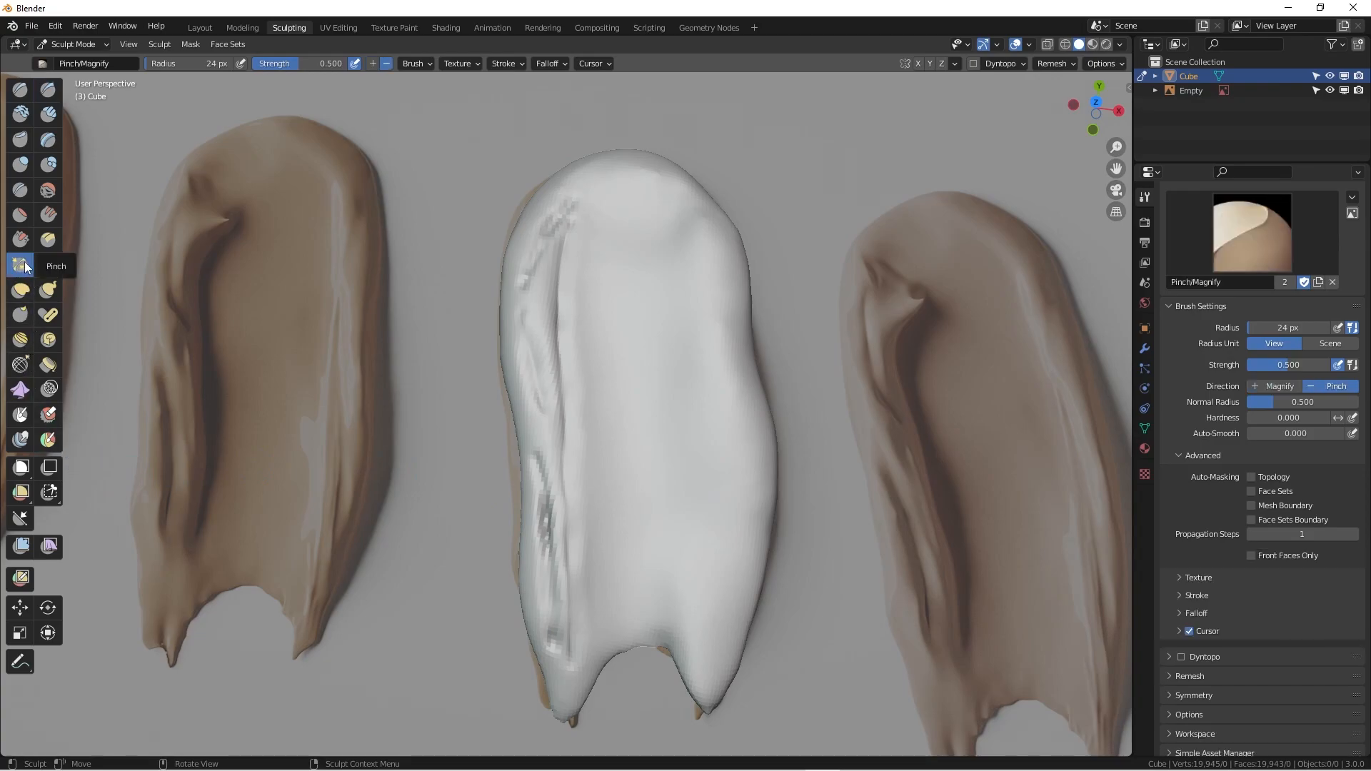
{"action": "mouse_move", "coordinate": [538, 462]}
{"action": "left_mouse_down"}
{"action": "mouse_move", "coordinate": [543, 572]}
{"action": "mouse_move", "coordinate": [551, 550]}
{"action": "left_mouse_up"}
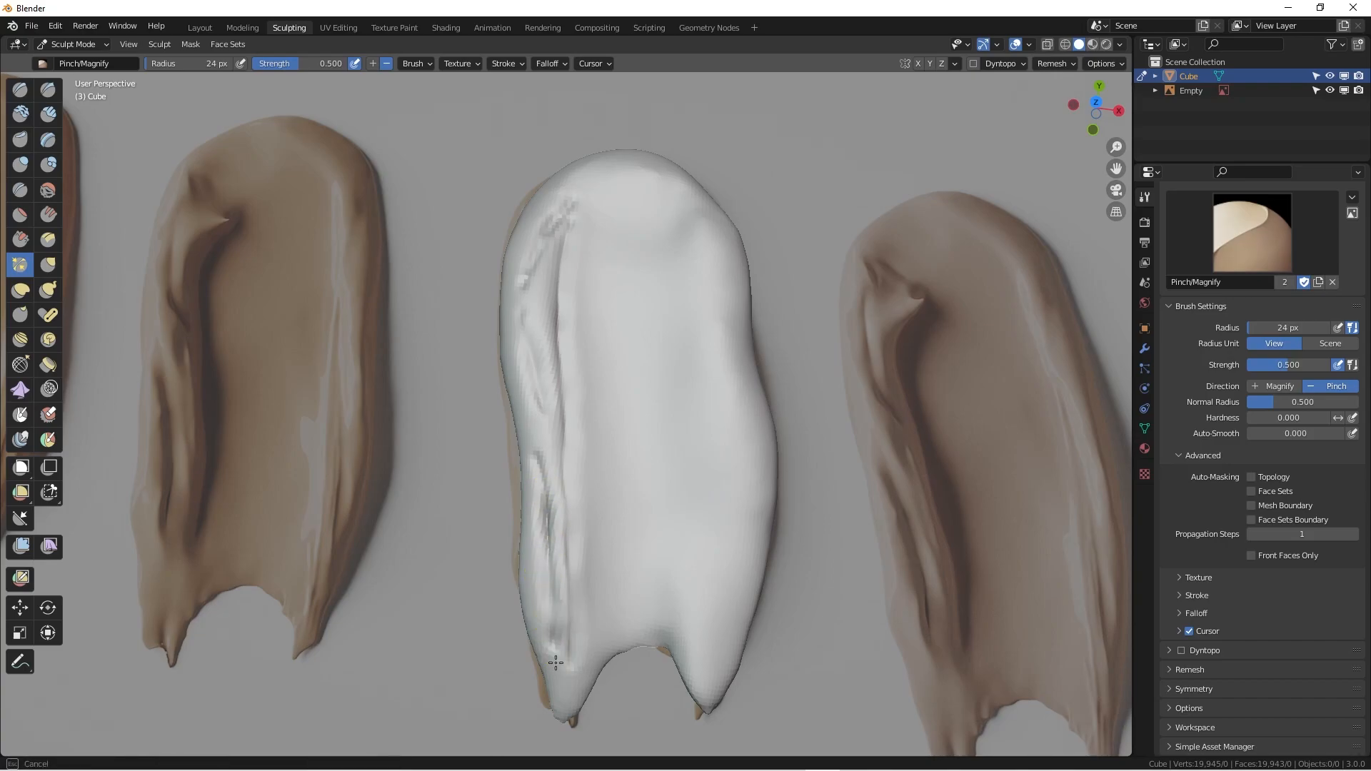
{"action": "mouse_move", "coordinate": [536, 380]}
{"action": "left_mouse_down"}
{"action": "mouse_move", "coordinate": [560, 199]}
{"action": "mouse_move", "coordinate": [532, 389]}
{"action": "left_mouse_up"}
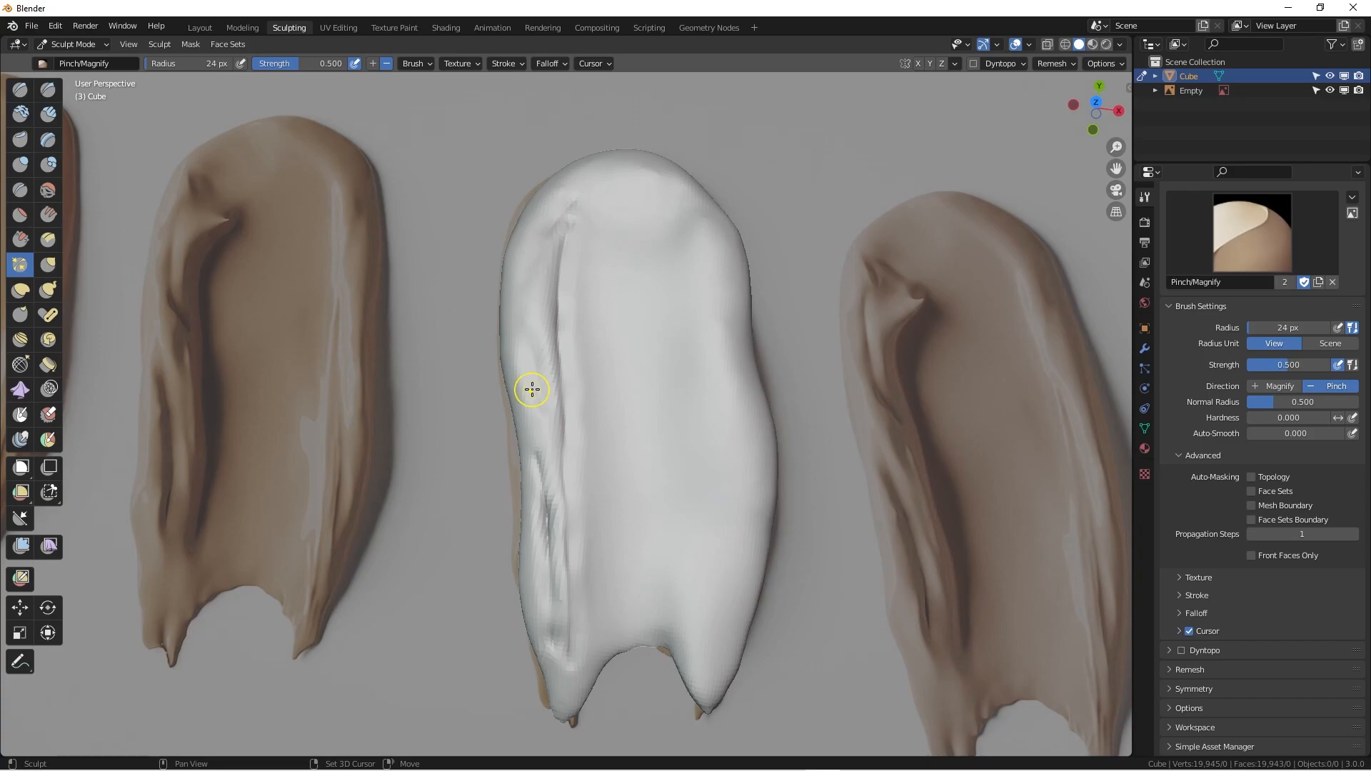
{"action": "left_click_drag", "start_coordinate": [539, 584], "coordinate": [544, 607]}
{"action": "left_click_drag", "start_coordinate": [555, 659], "coordinate": [539, 457]}
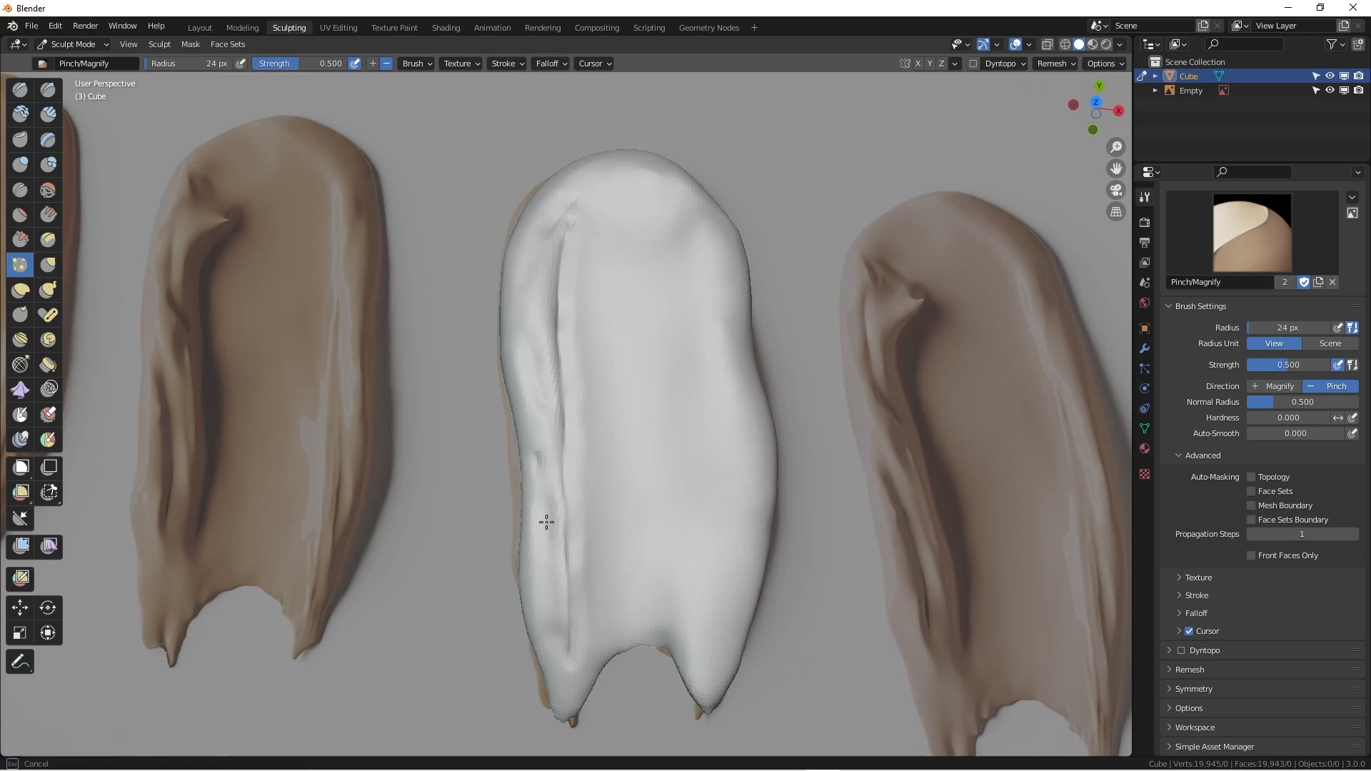
{"action": "mouse_move", "coordinate": [545, 529]}
{"action": "left_mouse_down"}
{"action": "mouse_move", "coordinate": [547, 573]}
{"action": "mouse_move", "coordinate": [564, 421]}
{"action": "left_mouse_up"}
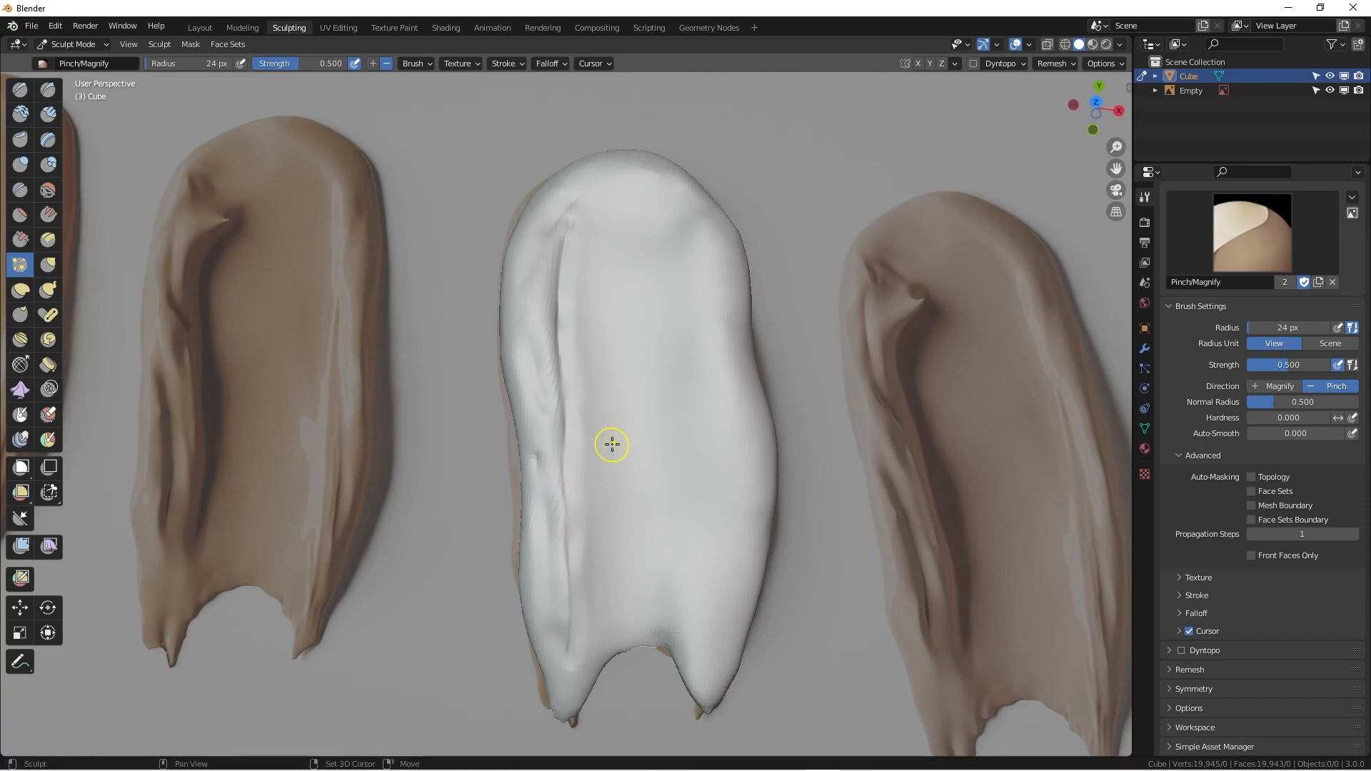
{"action": "mouse_move", "coordinate": [612, 444]}
{"action": "middle_mouse_down"}
{"action": "mouse_move", "coordinate": [572, 535]}
{"action": "mouse_move", "coordinate": [612, 468]}
{"action": "middle_mouse_up"}
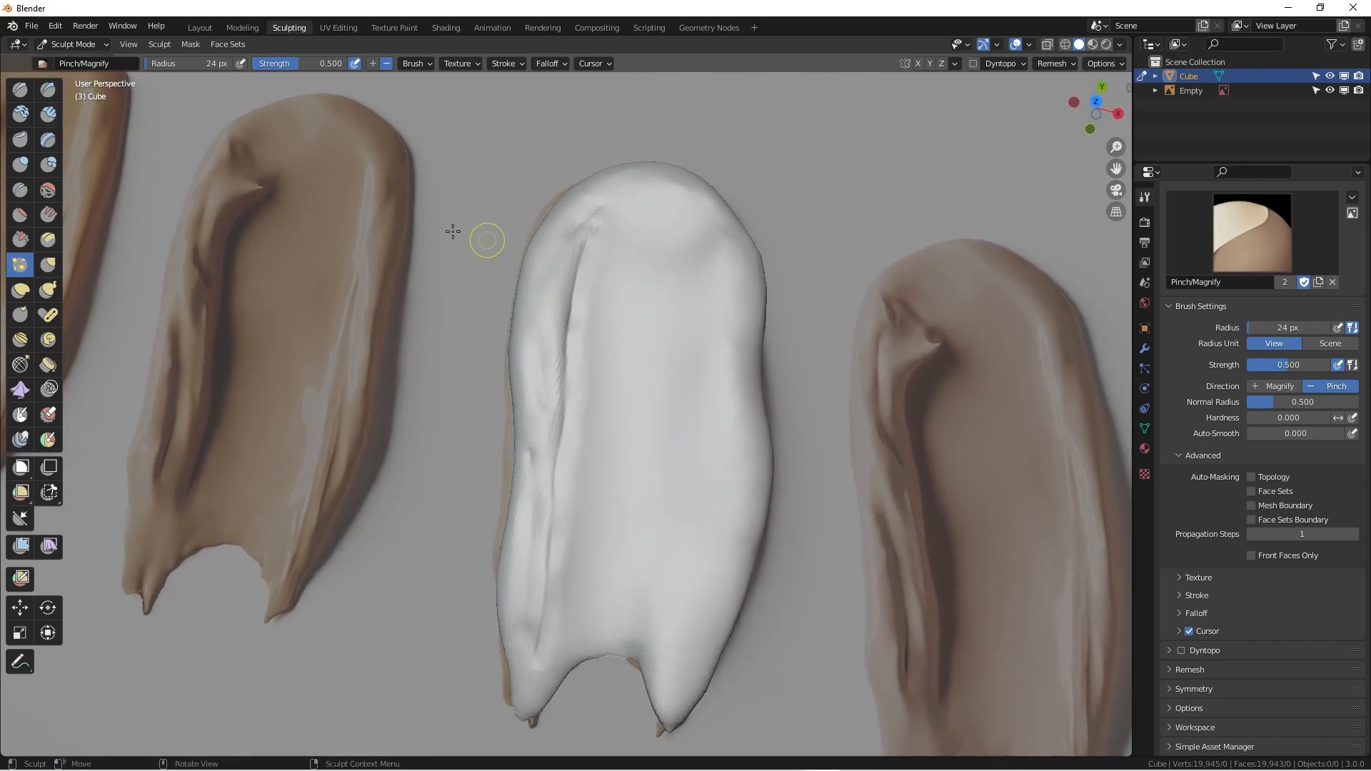
Carve down the swatch's hollow beside the left ridge with the Clay Strips brush at 64 px radius, and smooth the strokes.
{"action": "left_click", "coordinate": [48, 115]}
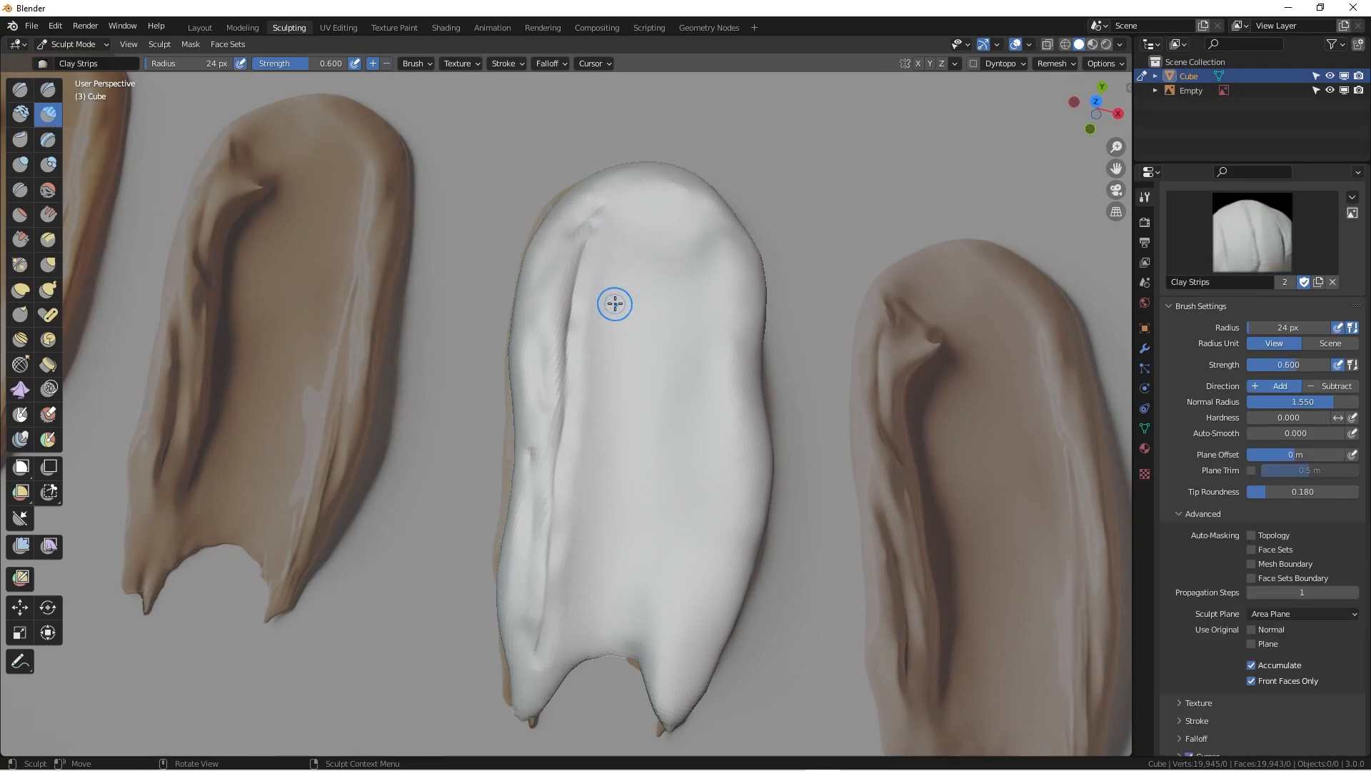
{"action": "key", "text": "f"}
{"action": "left_click", "coordinate": [644, 300]}
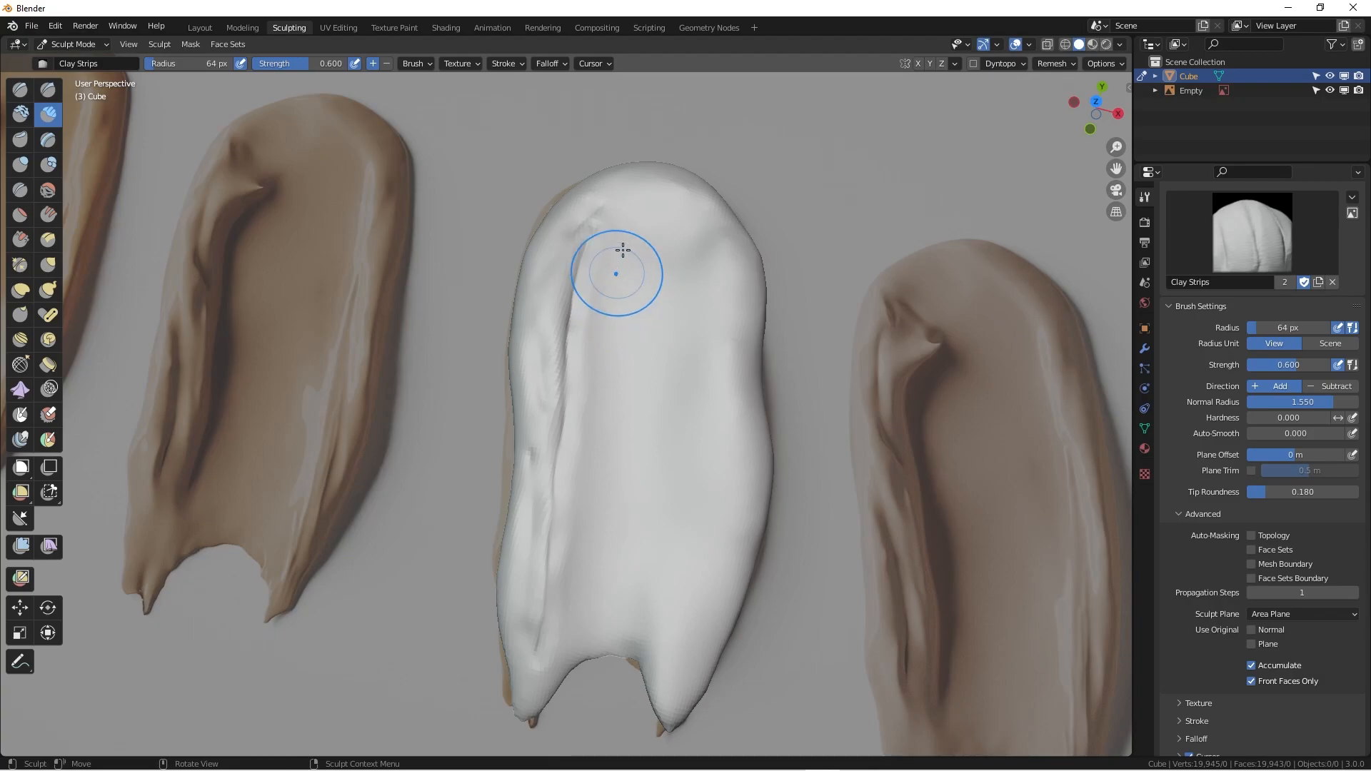
{"action": "mouse_move", "coordinate": [614, 262]}
{"action": "left_mouse_down"}
{"action": "mouse_move", "coordinate": [600, 284]}
{"action": "mouse_move", "coordinate": [621, 260]}
{"action": "mouse_move", "coordinate": [597, 389]}
{"action": "mouse_move", "coordinate": [601, 546]}
{"action": "left_mouse_up"}
{"action": "mouse_move", "coordinate": [631, 389]}
{"action": "left_mouse_down", "text": "shift"}
{"action": "mouse_move", "coordinate": [627, 446]}
{"action": "mouse_move", "coordinate": [628, 341]}
{"action": "mouse_move", "coordinate": [605, 514]}
{"action": "left_mouse_up", "text": "shift"}
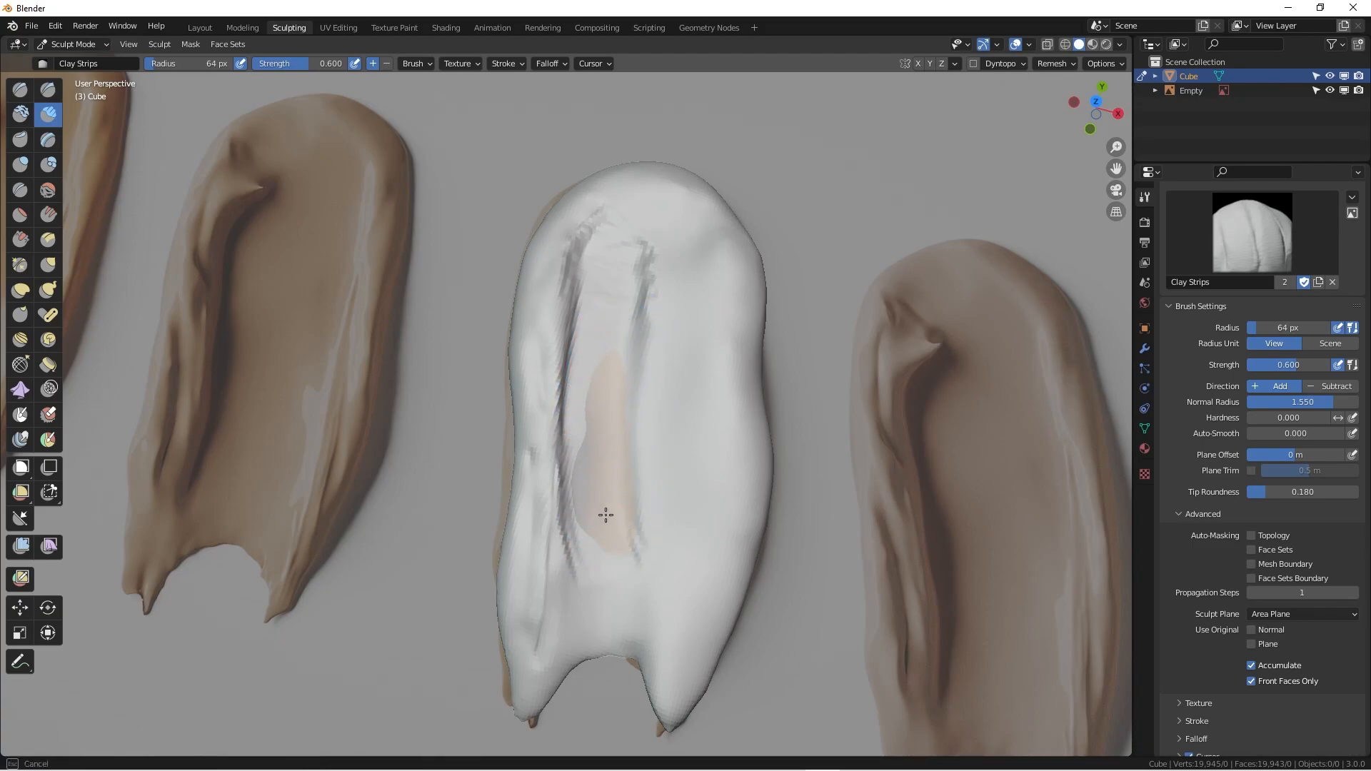
{"action": "mouse_move", "coordinate": [610, 395]}
{"action": "left_mouse_down", "text": "shift"}
{"action": "mouse_move", "coordinate": [619, 379]}
{"action": "mouse_move", "coordinate": [610, 532]}
{"action": "left_mouse_up", "text": "shift"}
{"action": "mouse_move", "coordinate": [610, 388]}
{"action": "left_mouse_down", "text": "shift"}
{"action": "mouse_move", "coordinate": [582, 487]}
{"action": "mouse_move", "coordinate": [609, 462]}
{"action": "mouse_move", "coordinate": [603, 371]}
{"action": "mouse_move", "coordinate": [602, 453]}
{"action": "mouse_move", "coordinate": [615, 382]}
{"action": "mouse_move", "coordinate": [602, 503]}
{"action": "mouse_move", "coordinate": [615, 564]}
{"action": "mouse_move", "coordinate": [605, 447]}
{"action": "mouse_move", "coordinate": [607, 463]}
{"action": "left_mouse_up", "text": "shift"}
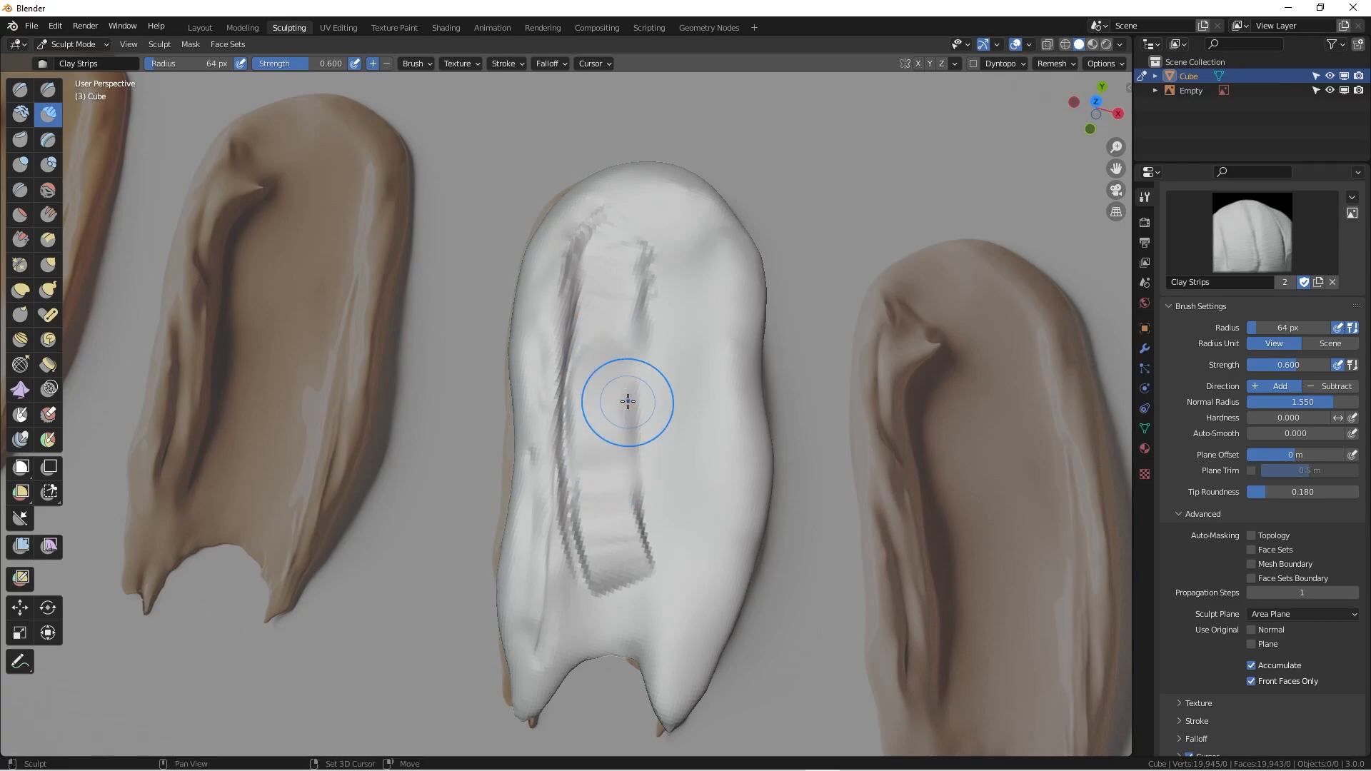
{"action": "mouse_move", "coordinate": [628, 401]}
{"action": "left_mouse_down"}
{"action": "mouse_move", "coordinate": [575, 564]}
{"action": "mouse_move", "coordinate": [632, 459]}
{"action": "left_mouse_up"}
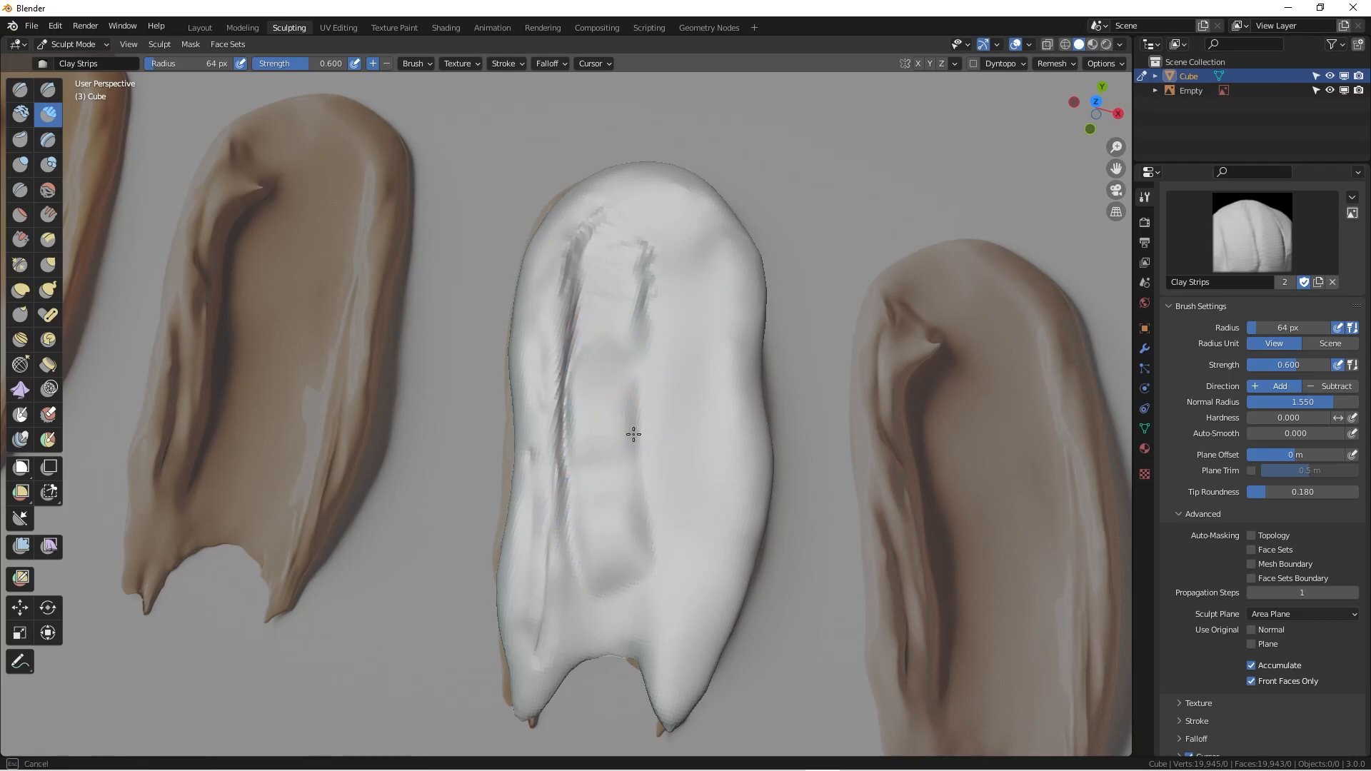
{"action": "left_click_drag", "start_coordinate": [618, 381], "coordinate": [567, 407]}
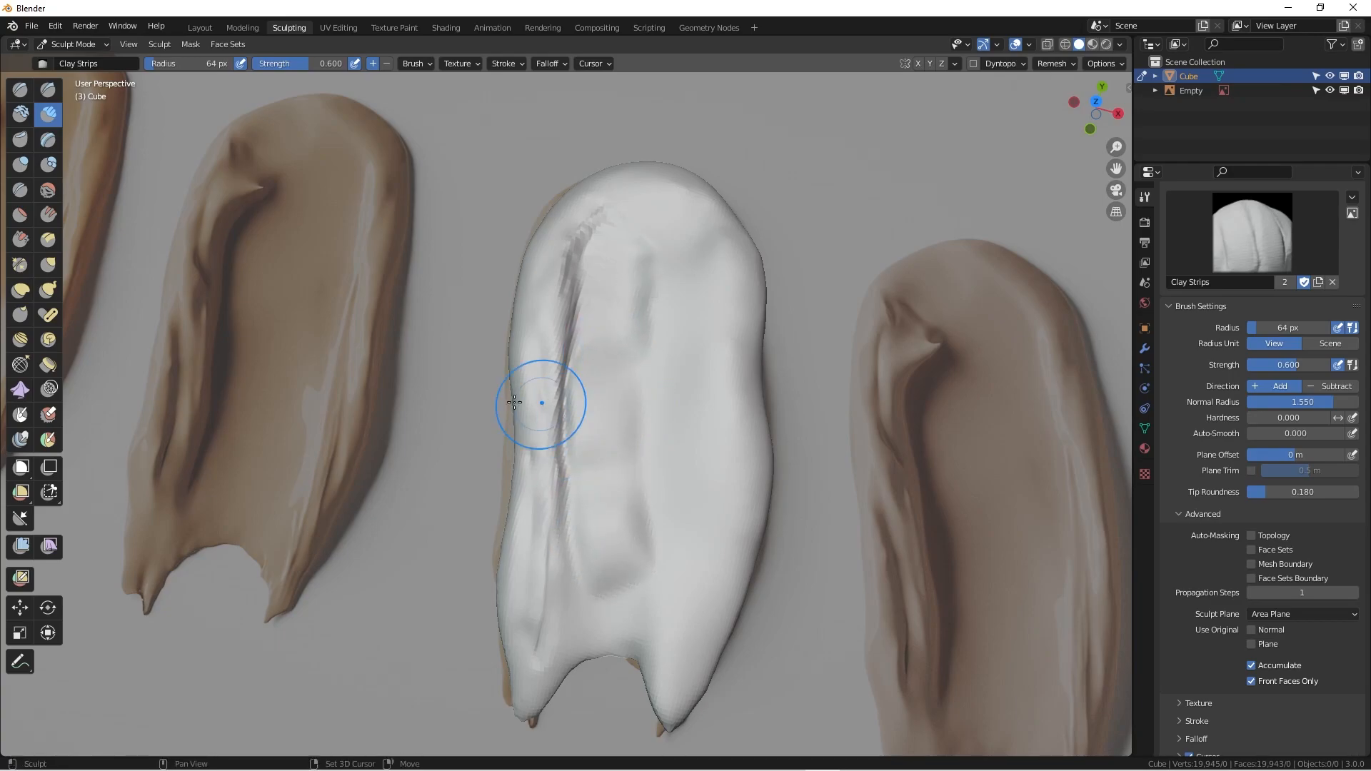
Scrape the floor of the hollow lengthwise with the Scrape/Peaks brush at 64 px radius.
{"action": "left_click", "coordinate": [22, 241]}
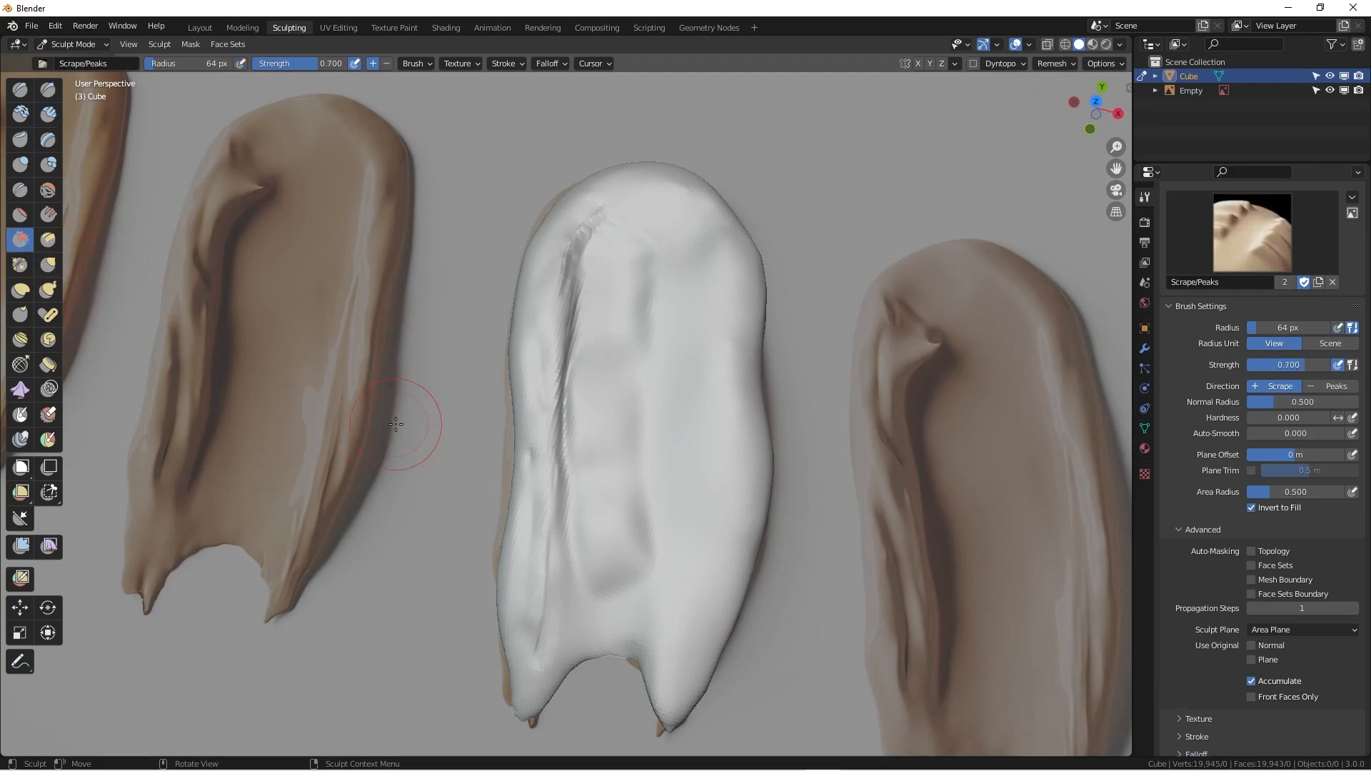
{"action": "mouse_move", "coordinate": [643, 260]}
{"action": "left_mouse_down"}
{"action": "mouse_move", "coordinate": [620, 312]}
{"action": "mouse_move", "coordinate": [646, 297]}
{"action": "mouse_move", "coordinate": [636, 260]}
{"action": "mouse_move", "coordinate": [606, 373]}
{"action": "mouse_move", "coordinate": [617, 562]}
{"action": "left_mouse_up"}
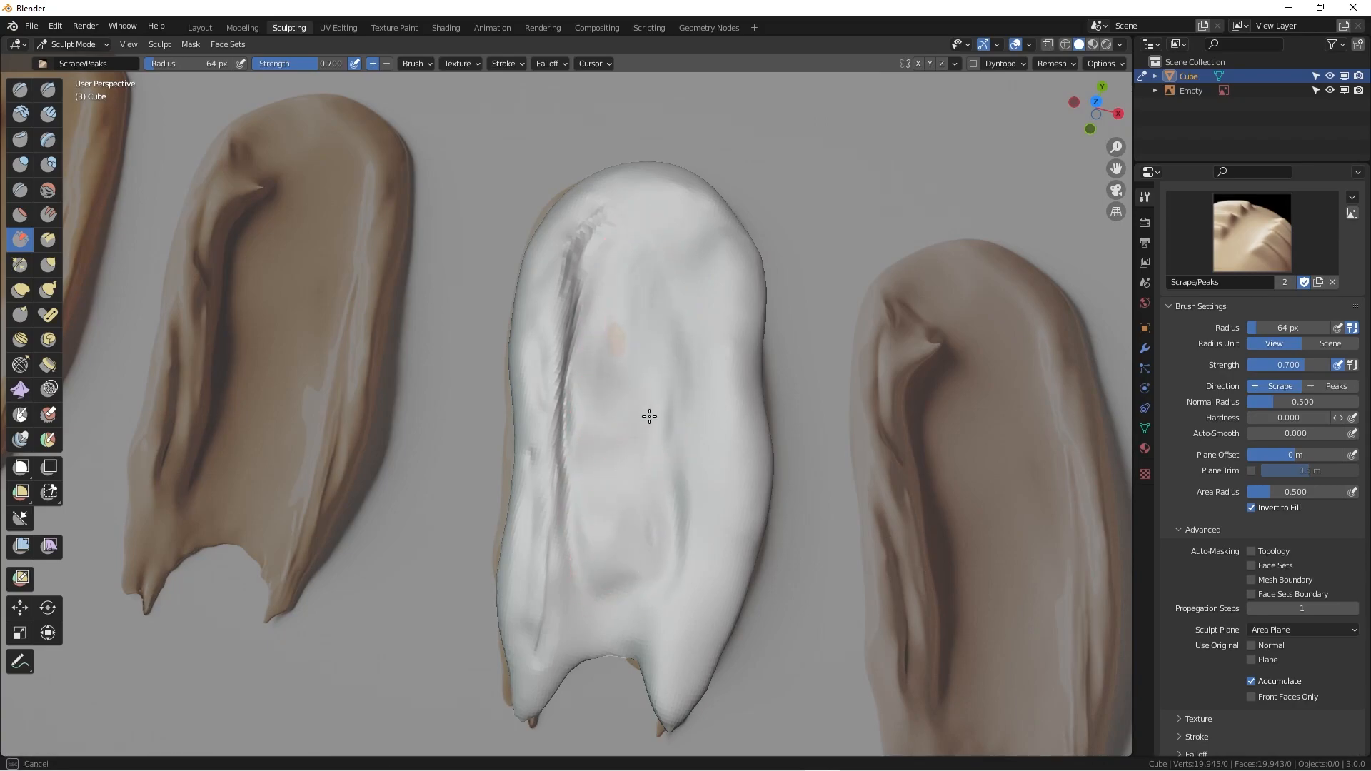
{"action": "left_click_drag", "start_coordinate": [659, 370], "coordinate": [649, 370]}
Increase the Scrape/Peaks radius to 92 px and flatten the hollow's floor and the inner side of the left ridge.
{"action": "key", "text": "f"}
{"action": "left_click", "coordinate": [681, 341]}
{"action": "mouse_move", "coordinate": [655, 310]}
{"action": "left_mouse_down"}
{"action": "mouse_move", "coordinate": [652, 285]}
{"action": "mouse_move", "coordinate": [667, 391]}
{"action": "mouse_move", "coordinate": [663, 310]}
{"action": "left_mouse_up"}
{"action": "mouse_move", "coordinate": [666, 480]}
{"action": "left_mouse_down"}
{"action": "mouse_move", "coordinate": [663, 468]}
{"action": "mouse_move", "coordinate": [669, 576]}
{"action": "mouse_move", "coordinate": [659, 568]}
{"action": "left_mouse_up"}
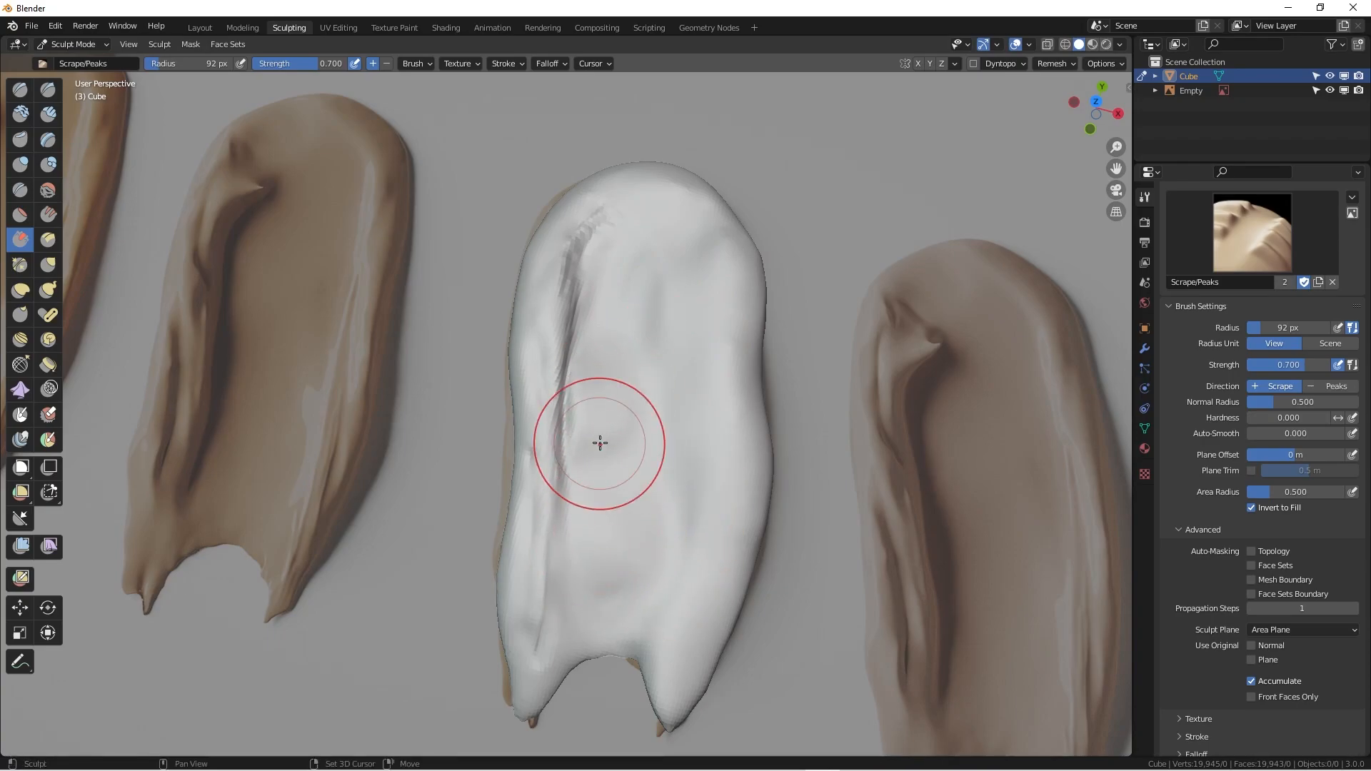
{"action": "left_click_drag", "start_coordinate": [600, 442], "coordinate": [612, 289]}
{"action": "mouse_move", "coordinate": [607, 434]}
{"action": "left_mouse_down"}
{"action": "mouse_move", "coordinate": [619, 424]}
{"action": "mouse_move", "coordinate": [629, 443]}
{"action": "left_mouse_up"}
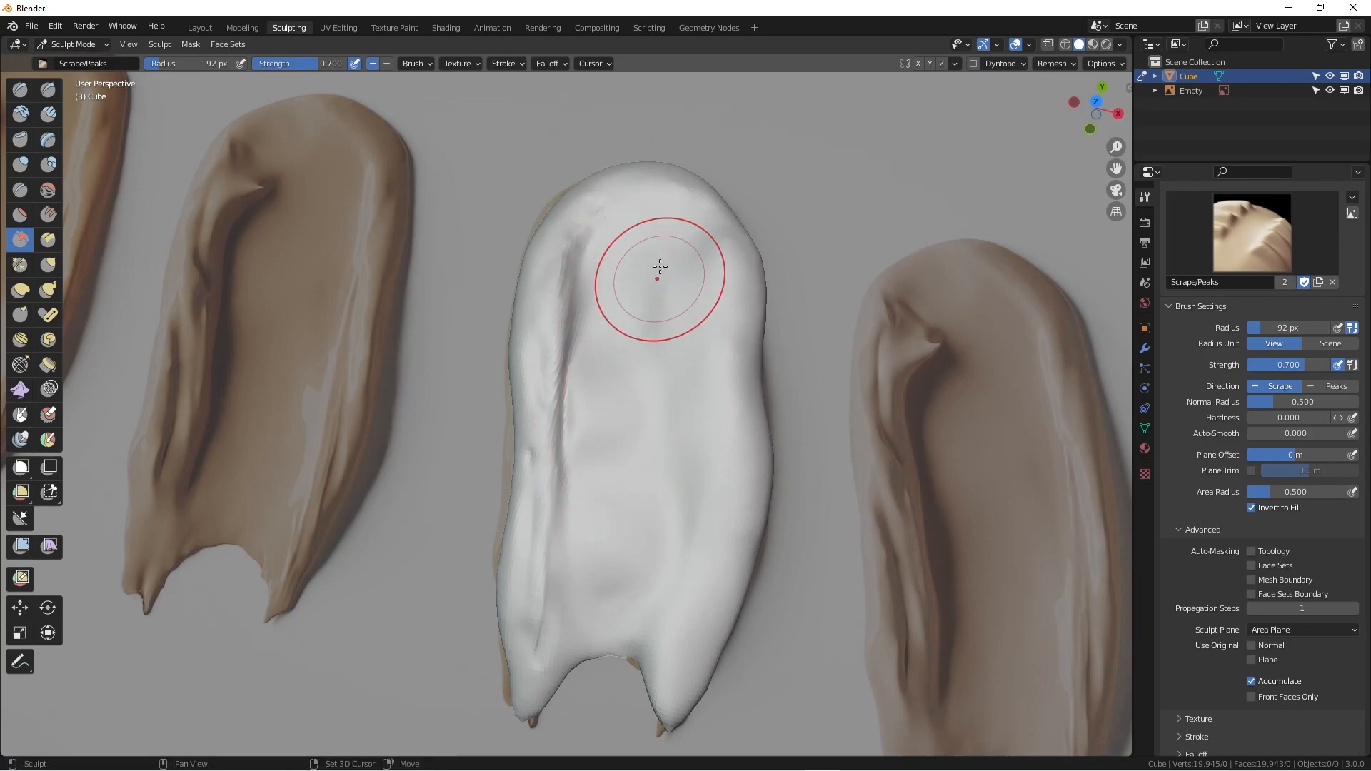
Scrape the lower end of the left ridge down toward the left prong.
{"action": "mouse_move", "coordinate": [640, 453]}
{"action": "middle_mouse_down"}
{"action": "mouse_move", "coordinate": [696, 559]}
{"action": "mouse_move", "coordinate": [740, 563]}
{"action": "middle_mouse_up"}
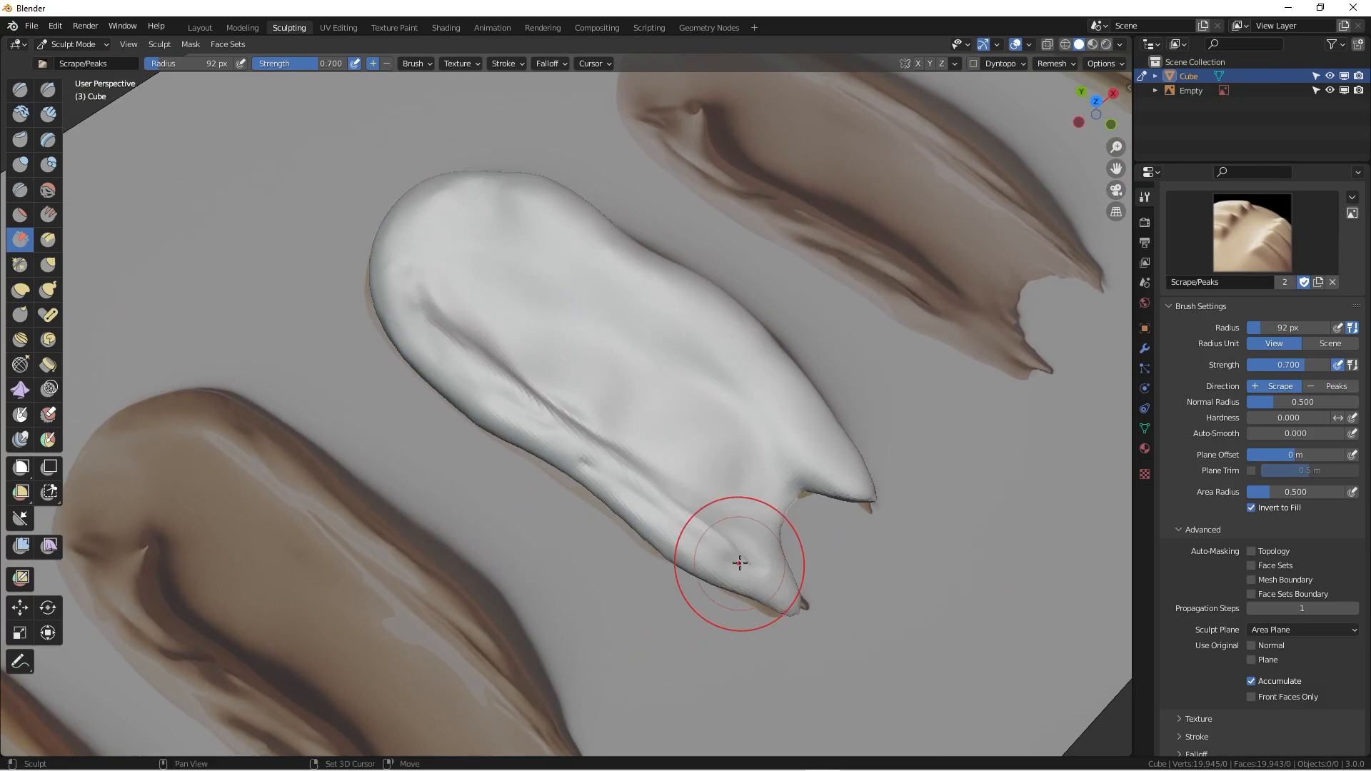
{"action": "mouse_move", "coordinate": [761, 486]}
{"action": "middle_mouse_down"}
{"action": "mouse_move", "coordinate": [768, 532]}
{"action": "mouse_move", "coordinate": [683, 468]}
{"action": "mouse_move", "coordinate": [612, 490]}
{"action": "mouse_move", "coordinate": [704, 383]}
{"action": "mouse_move", "coordinate": [709, 480]}
{"action": "middle_mouse_up"}
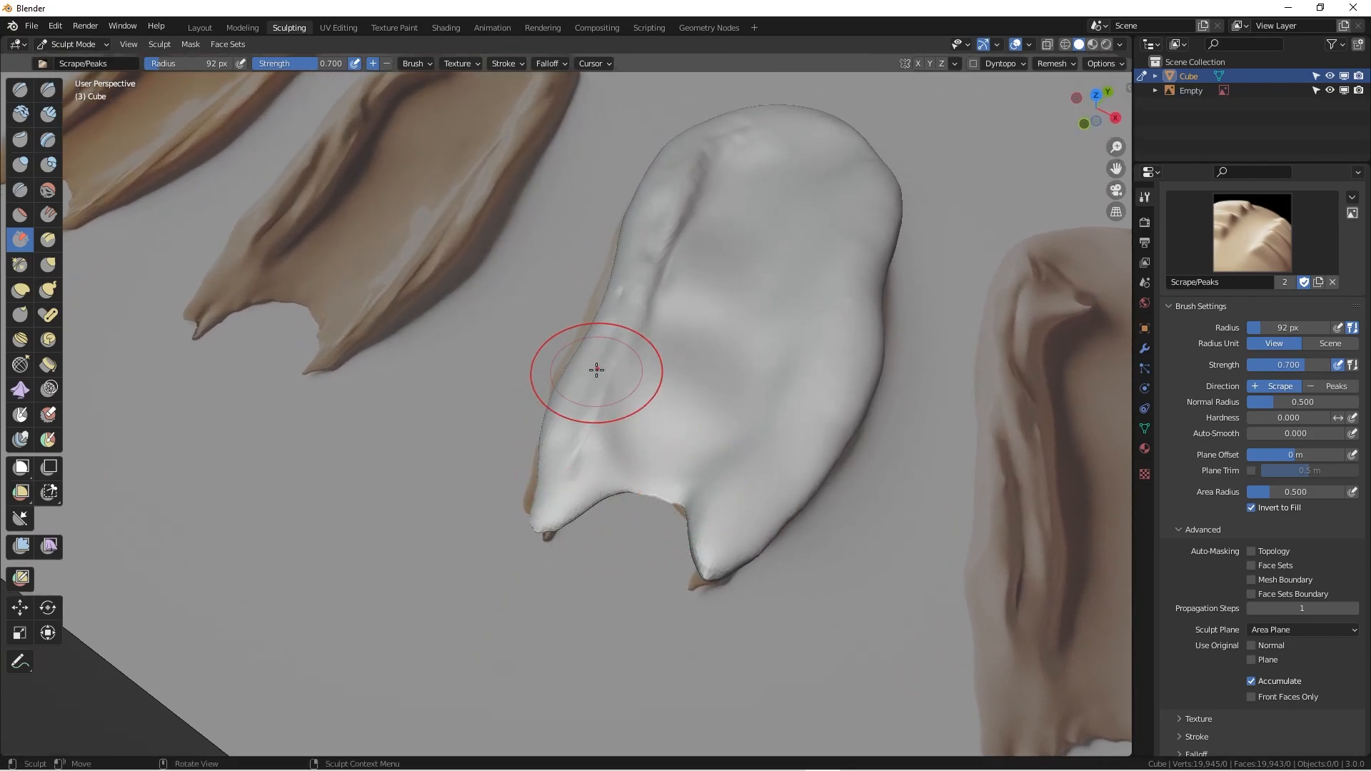
{"action": "left_click_drag", "start_coordinate": [550, 507], "coordinate": [579, 487]}
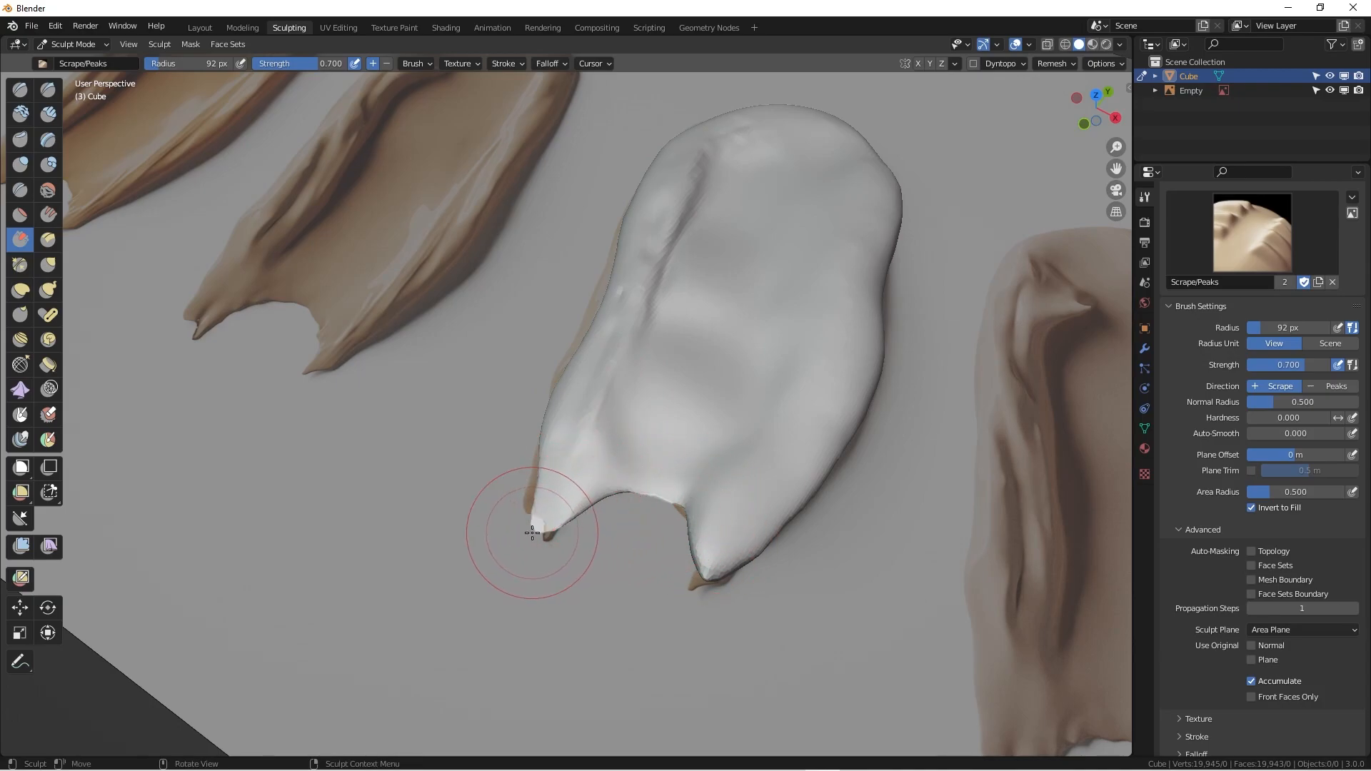
Enable Front Faces Only for the Grab brush and pull the left prong outward toward the reference outline.
{"action": "key", "text": "g"}
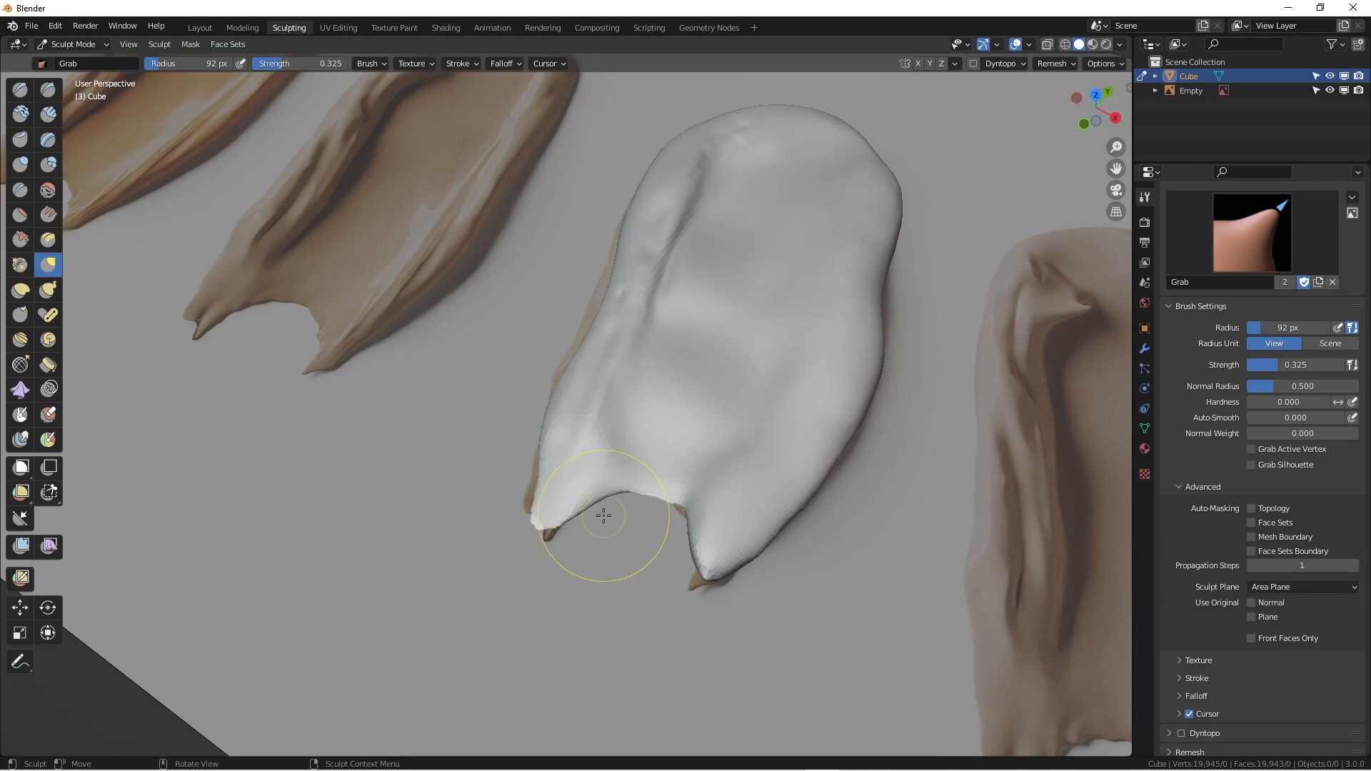
{"action": "middle_click_drag", "start_coordinate": [571, 513], "coordinate": [673, 468]}
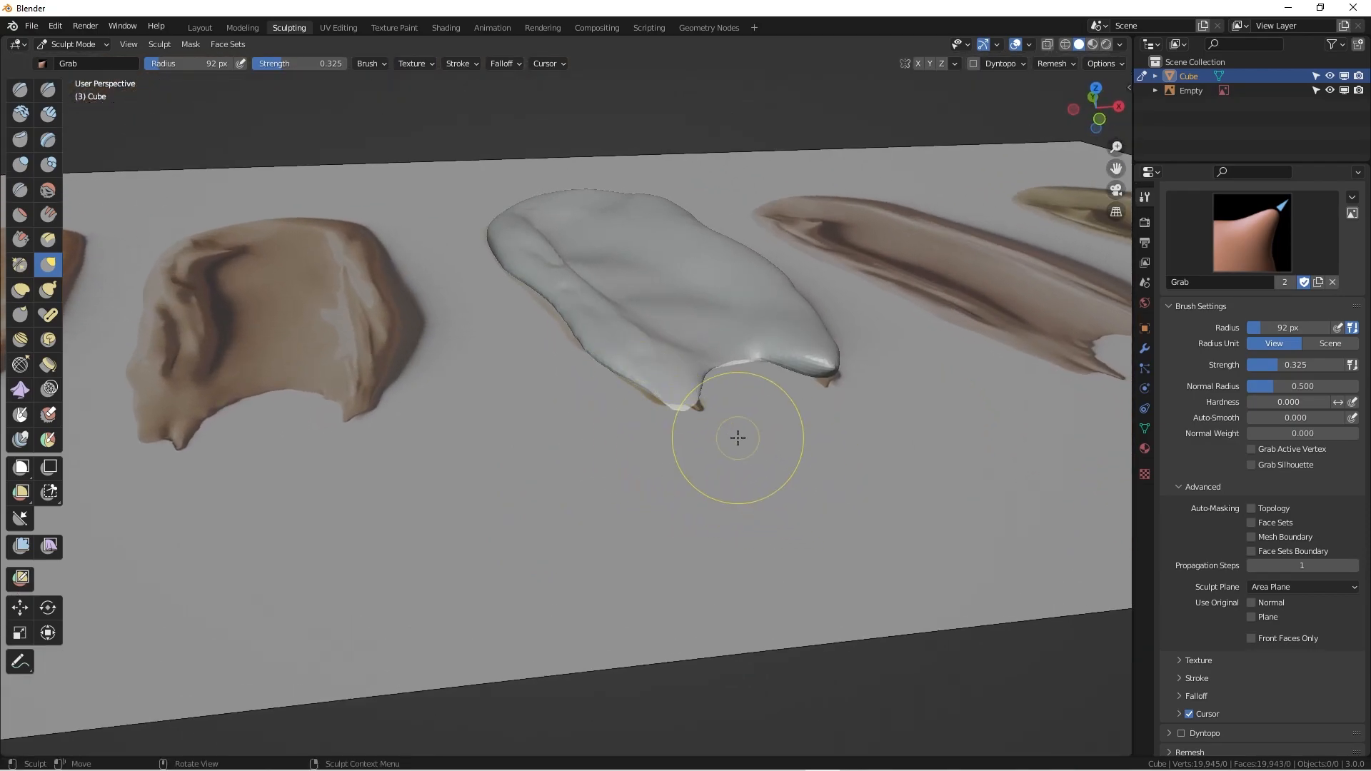
{"action": "left_click", "coordinate": [1251, 639]}
{"action": "left_click_drag", "start_coordinate": [679, 392], "coordinate": [621, 388]}
{"action": "middle_click_drag", "start_coordinate": [726, 404], "coordinate": [698, 419]}
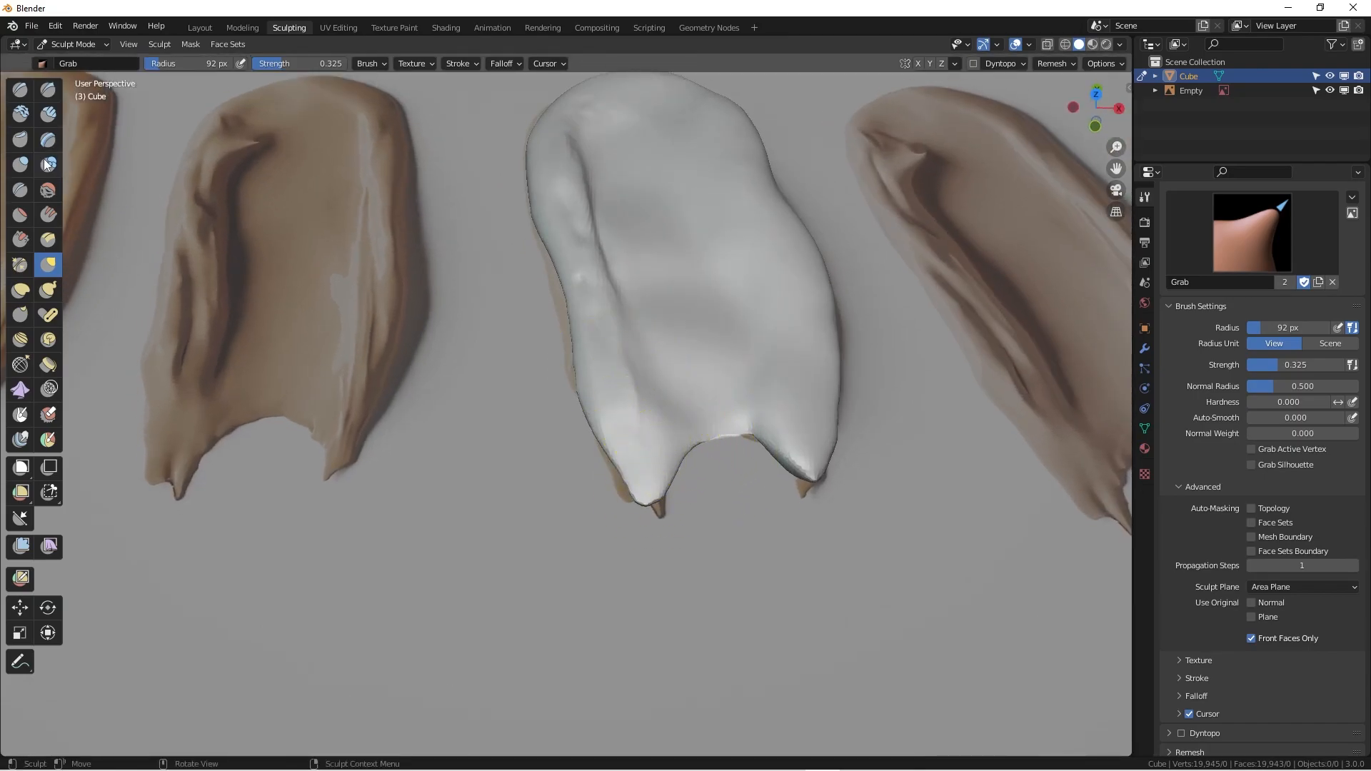
Scrape along the notch edge between the two prongs with the Scrape/Peaks brush at 42 px radius.
{"action": "left_click", "coordinate": [27, 241]}
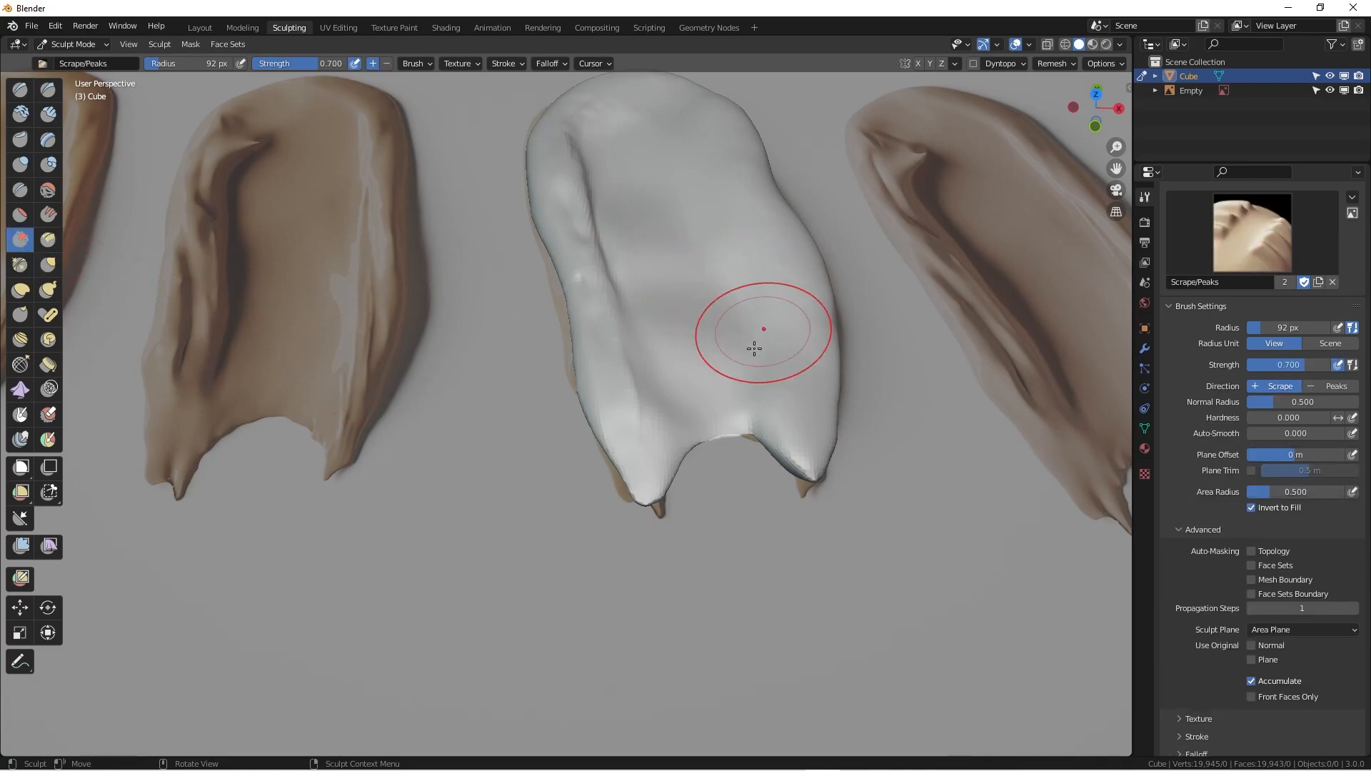
{"action": "key", "text": "f"}
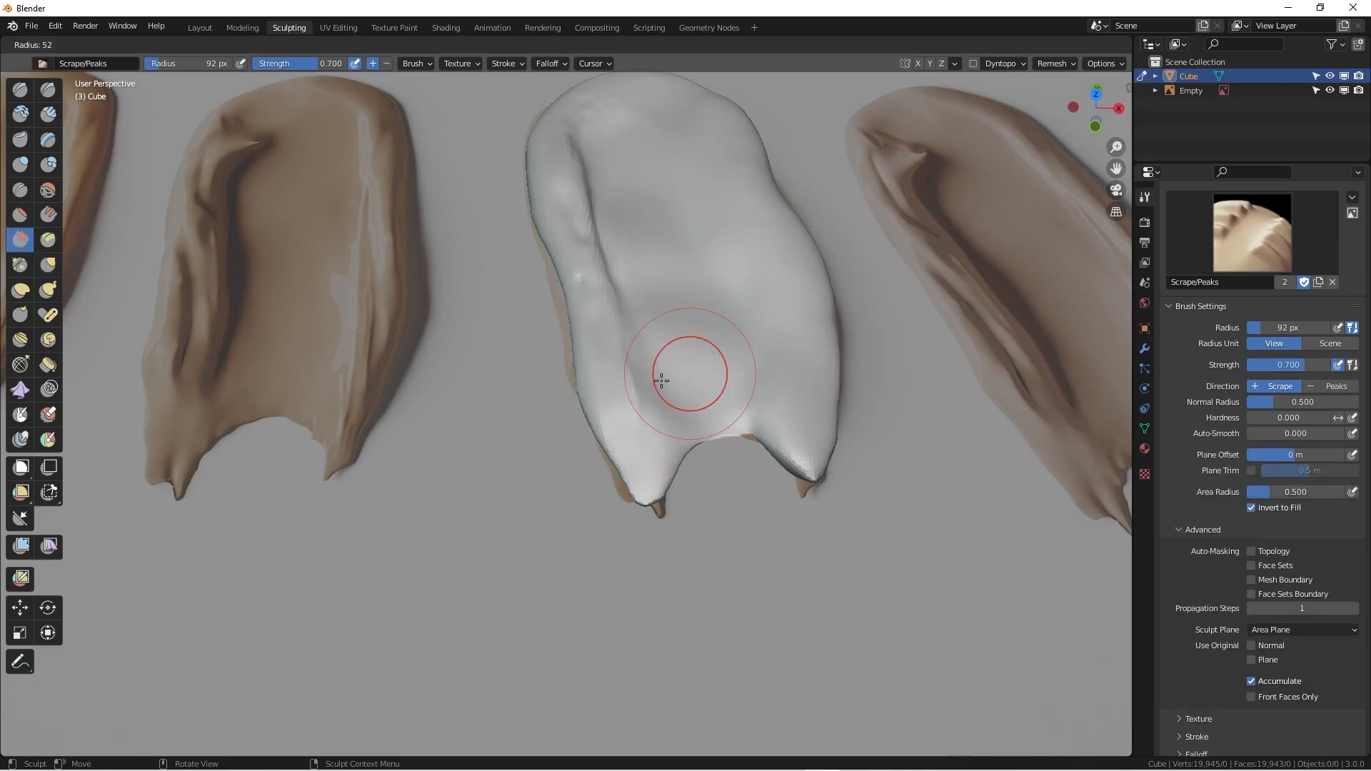
{"action": "left_click", "coordinate": [652, 379]}
{"action": "mouse_move", "coordinate": [671, 426]}
{"action": "left_mouse_down"}
{"action": "mouse_move", "coordinate": [676, 449]}
{"action": "mouse_move", "coordinate": [692, 422]}
{"action": "mouse_move", "coordinate": [671, 471]}
{"action": "mouse_move", "coordinate": [759, 407]}
{"action": "mouse_move", "coordinate": [802, 454]}
{"action": "mouse_move", "coordinate": [785, 457]}
{"action": "left_mouse_up"}
{"action": "middle_click_drag", "start_coordinate": [809, 475], "coordinate": [722, 478]}
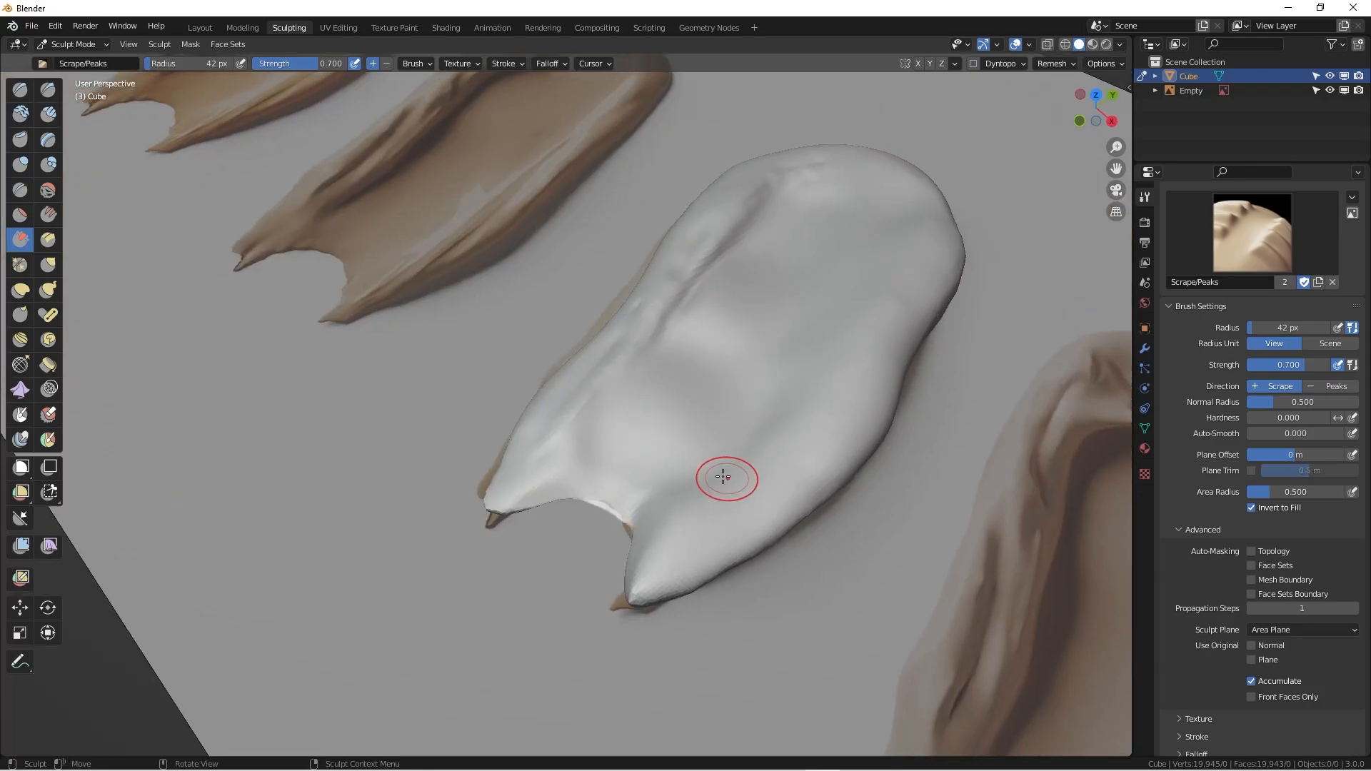
Set the Scrape/Peaks radius to 96 px and flatten the right prong and the adjoining notch edge.
{"action": "mouse_move", "coordinate": [682, 535]}
{"action": "middle_mouse_down"}
{"action": "mouse_move", "coordinate": [645, 538]}
{"action": "mouse_move", "coordinate": [726, 376]}
{"action": "middle_mouse_up"}
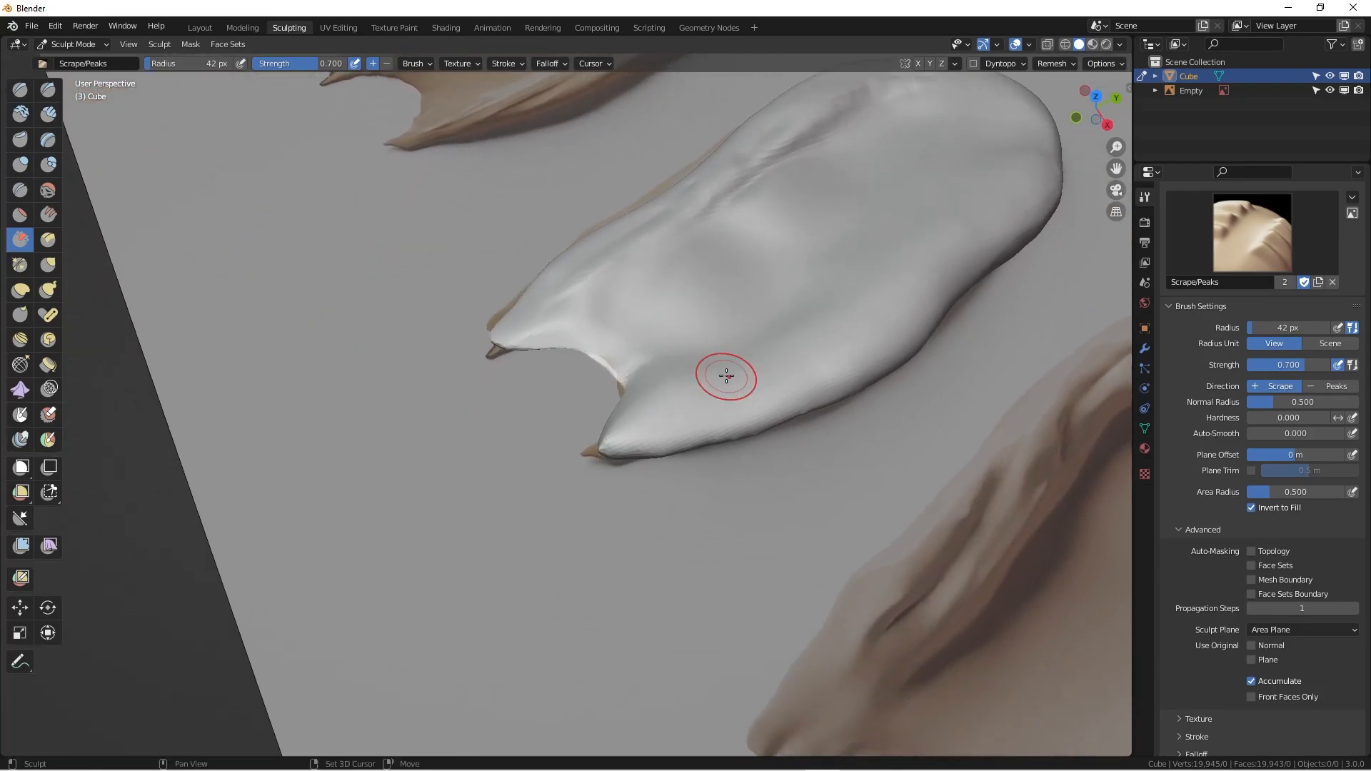
{"action": "key", "text": "f"}
{"action": "left_click", "coordinate": [731, 409]}
{"action": "mouse_move", "coordinate": [642, 421]}
{"action": "left_mouse_down"}
{"action": "mouse_move", "coordinate": [658, 413]}
{"action": "mouse_move", "coordinate": [614, 425]}
{"action": "mouse_move", "coordinate": [663, 386]}
{"action": "mouse_move", "coordinate": [612, 438]}
{"action": "mouse_move", "coordinate": [731, 407]}
{"action": "mouse_move", "coordinate": [645, 413]}
{"action": "mouse_move", "coordinate": [647, 378]}
{"action": "left_mouse_up"}
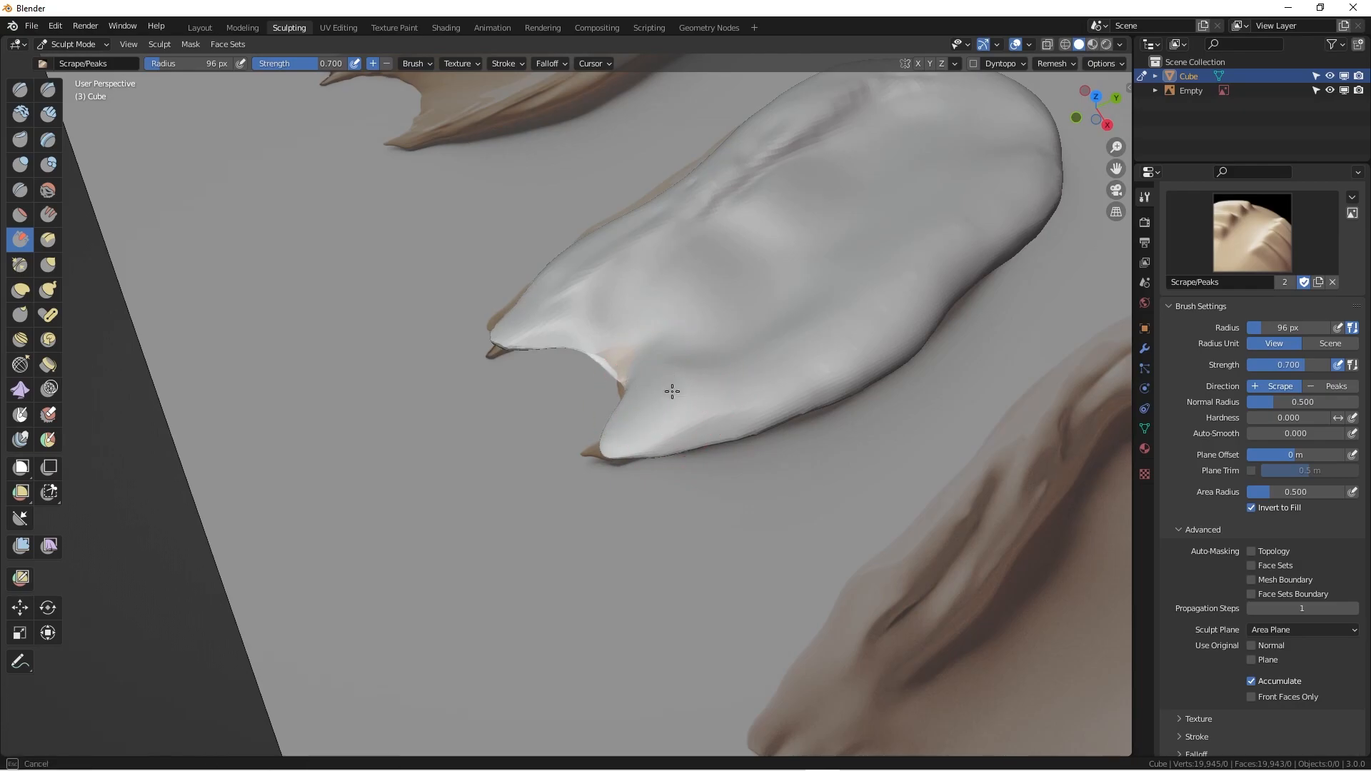
{"action": "left_click_drag", "start_coordinate": [704, 417], "coordinate": [716, 412]}
{"action": "left_click_drag", "start_coordinate": [621, 346], "coordinate": [618, 358]}
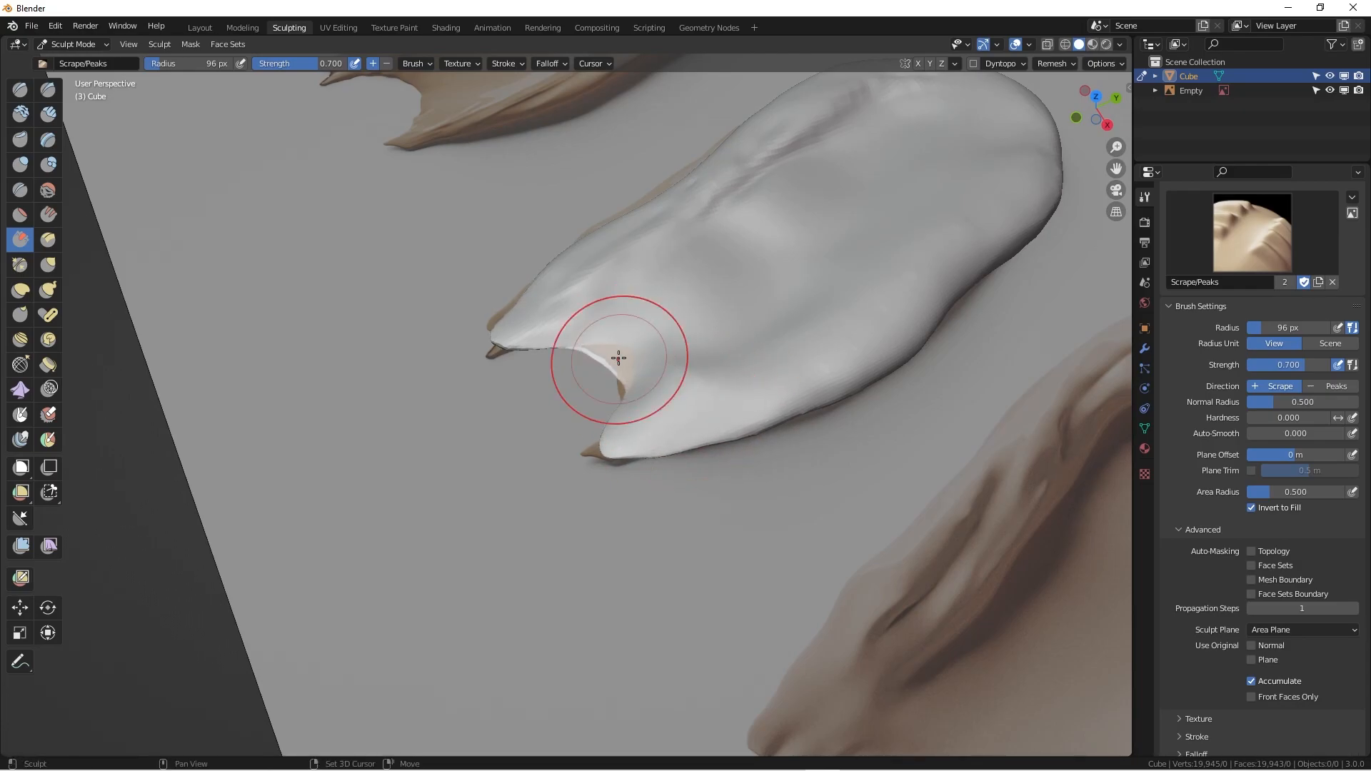
Enable Front Faces Only for the Scrape/Peaks brush.
{"action": "middle_click_drag", "start_coordinate": [627, 357], "coordinate": [749, 374]}
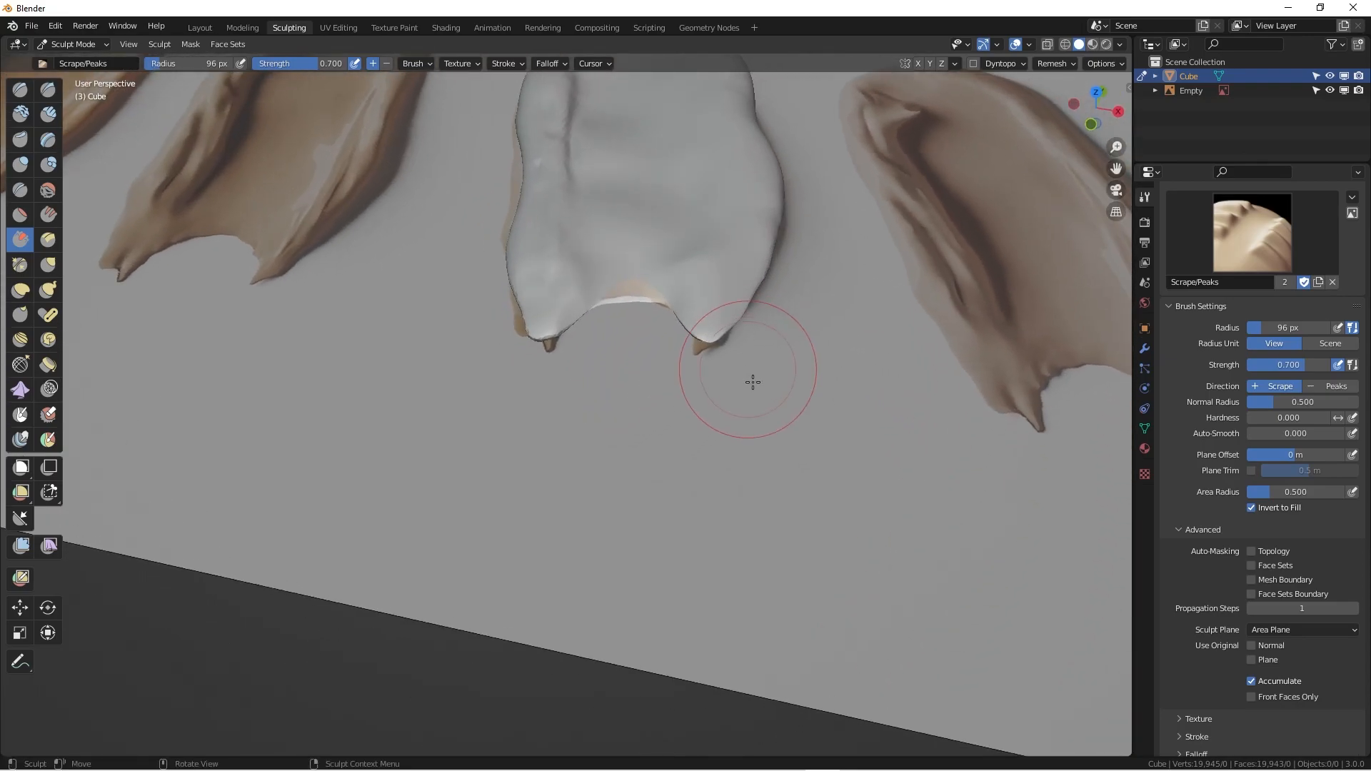
{"action": "left_click", "coordinate": [1253, 697]}
{"action": "middle_click_drag", "start_coordinate": [656, 293], "coordinate": [640, 248]}
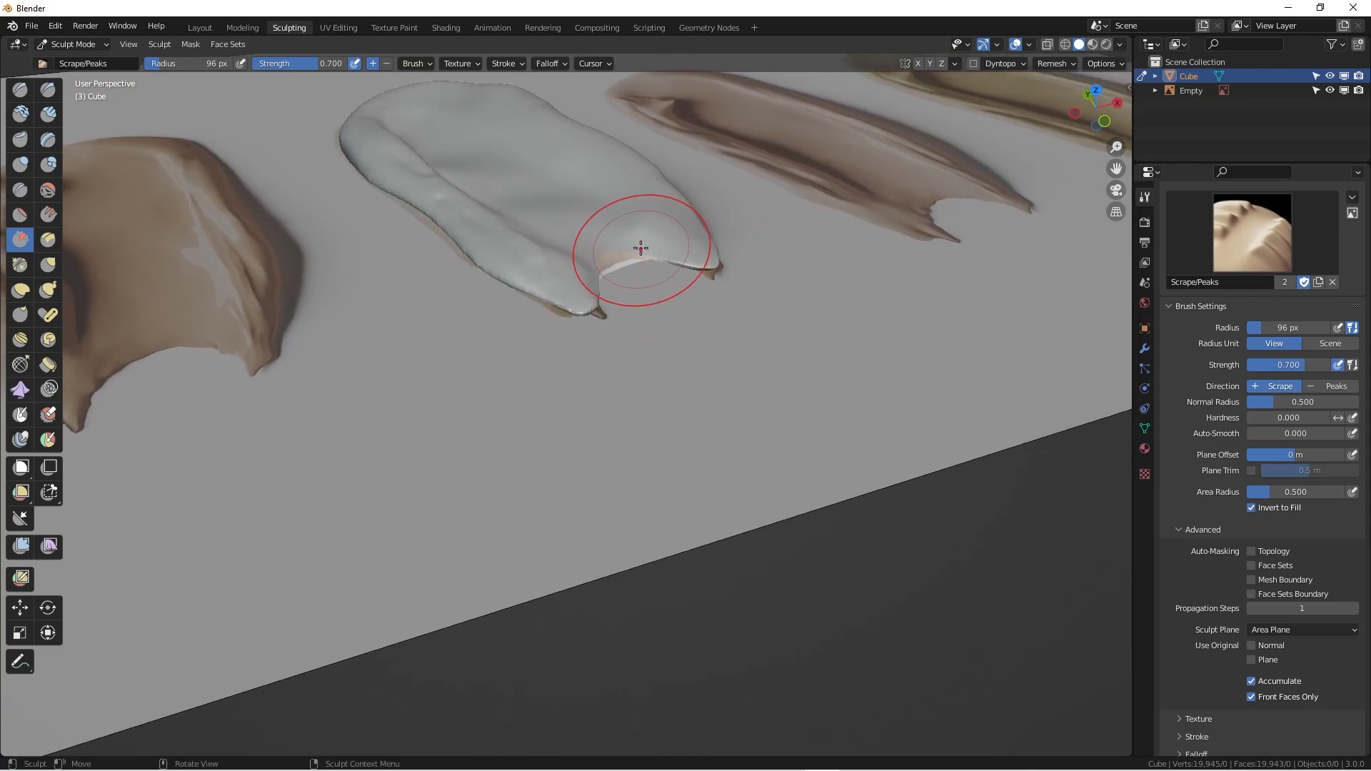
Reshape the right prong's tip with the Grab brush so it follows the reference point.
{"action": "key", "text": "g"}
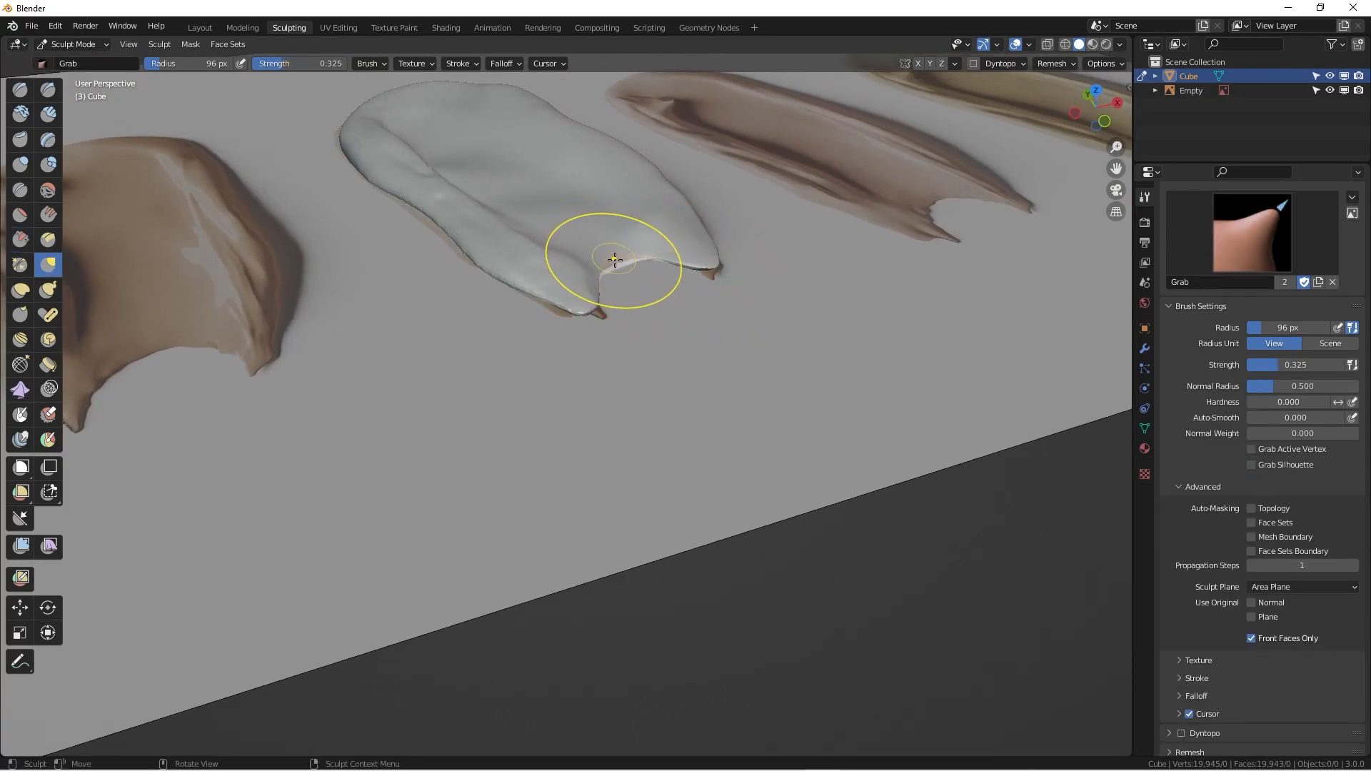
{"action": "mouse_move", "coordinate": [621, 268]}
{"action": "middle_mouse_down"}
{"action": "mouse_move", "coordinate": [639, 235]}
{"action": "mouse_move", "coordinate": [623, 252]}
{"action": "middle_mouse_up"}
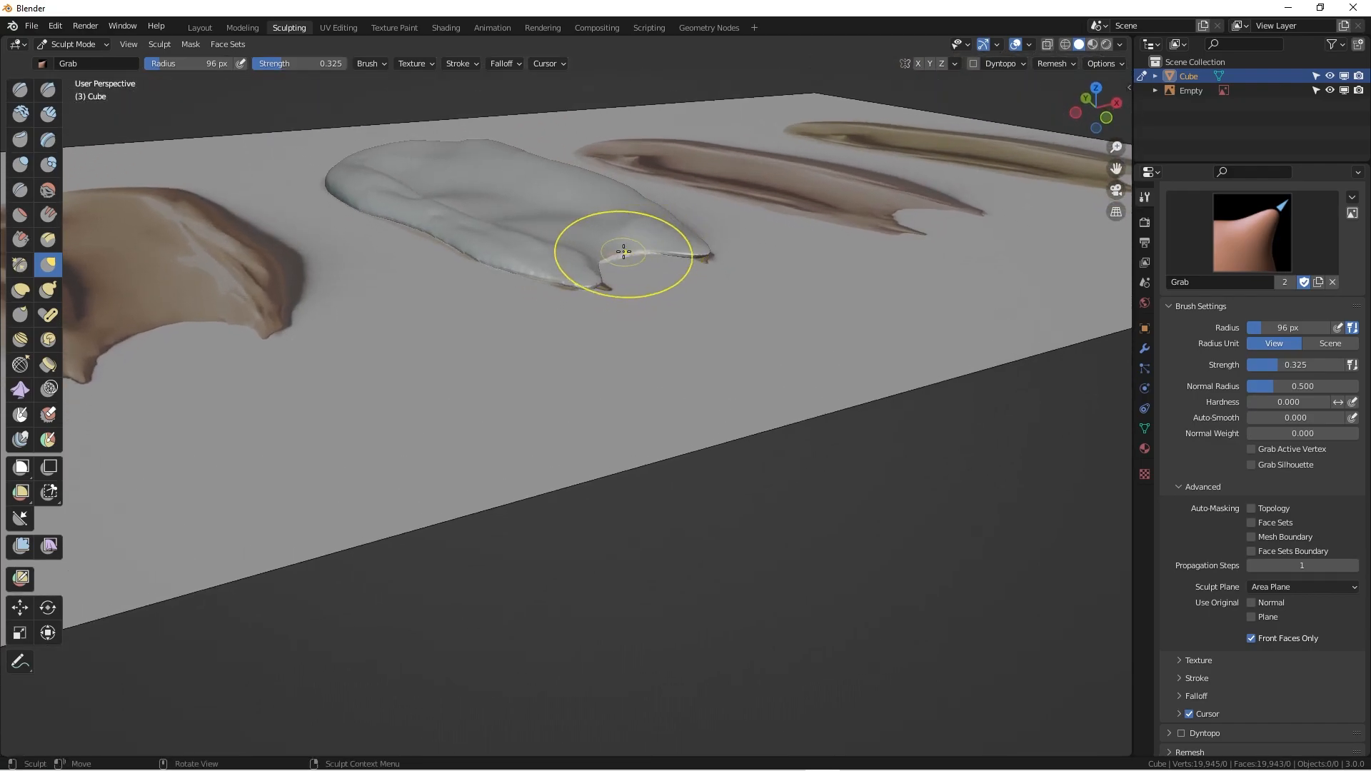
{"action": "left_click_drag", "start_coordinate": [701, 258], "coordinate": [708, 258]}
{"action": "left_click_drag", "start_coordinate": [708, 258], "coordinate": [675, 254]}
{"action": "middle_click_drag", "start_coordinate": [712, 279], "coordinate": [710, 401]}
{"action": "left_click_drag", "start_coordinate": [724, 415], "coordinate": [716, 428]}
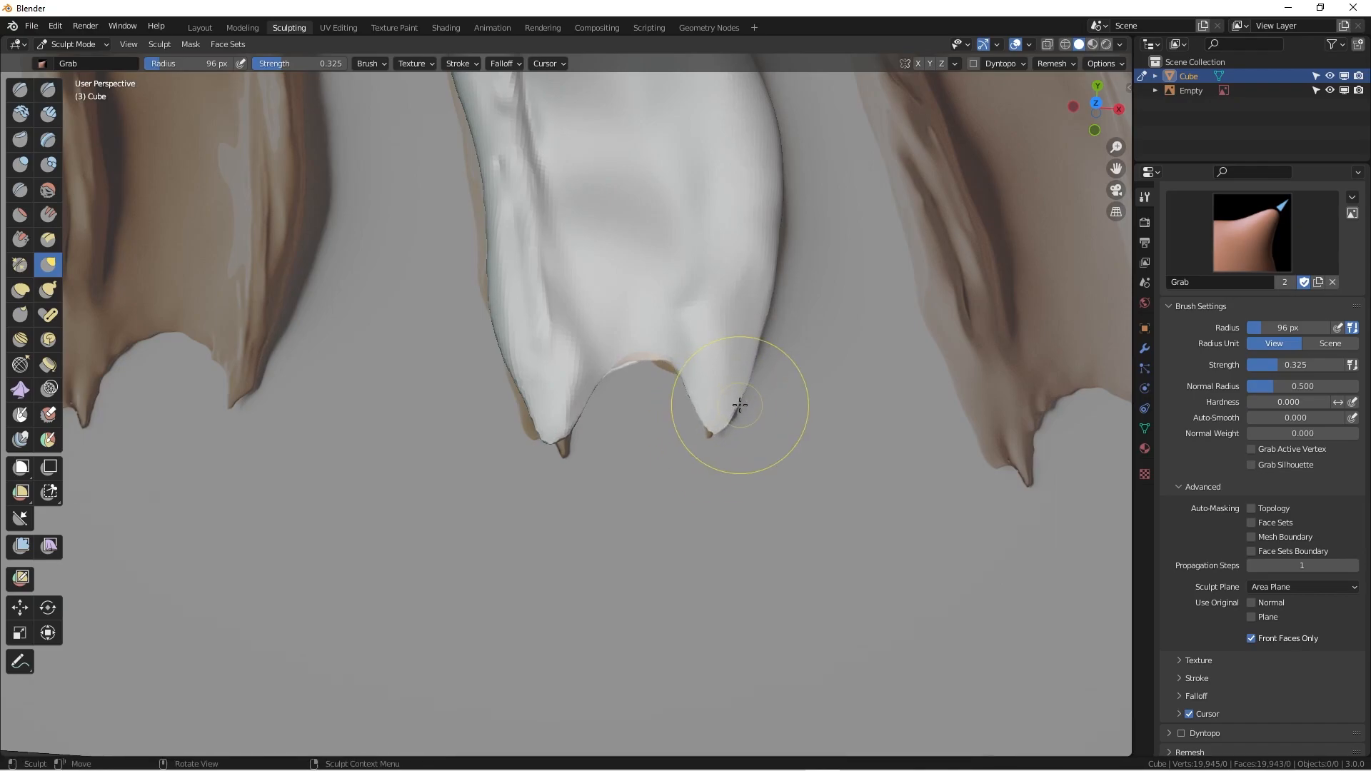
Grab the notch edge between the prongs and the left prong's tip into line with the reference.
{"action": "mouse_move", "coordinate": [678, 362]}
{"action": "left_mouse_down"}
{"action": "mouse_move", "coordinate": [640, 360]}
{"action": "mouse_move", "coordinate": [656, 356]}
{"action": "mouse_move", "coordinate": [640, 396]}
{"action": "left_mouse_up"}
{"action": "mouse_move", "coordinate": [639, 396]}
{"action": "middle_mouse_down"}
{"action": "mouse_move", "coordinate": [602, 490]}
{"action": "mouse_move", "coordinate": [573, 520]}
{"action": "mouse_move", "coordinate": [608, 462]}
{"action": "mouse_move", "coordinate": [572, 397]}
{"action": "mouse_move", "coordinate": [554, 450]}
{"action": "middle_mouse_up"}
{"action": "mouse_move", "coordinate": [476, 480]}
{"action": "left_mouse_down"}
{"action": "mouse_move", "coordinate": [484, 499]}
{"action": "mouse_move", "coordinate": [488, 488]}
{"action": "left_mouse_up"}
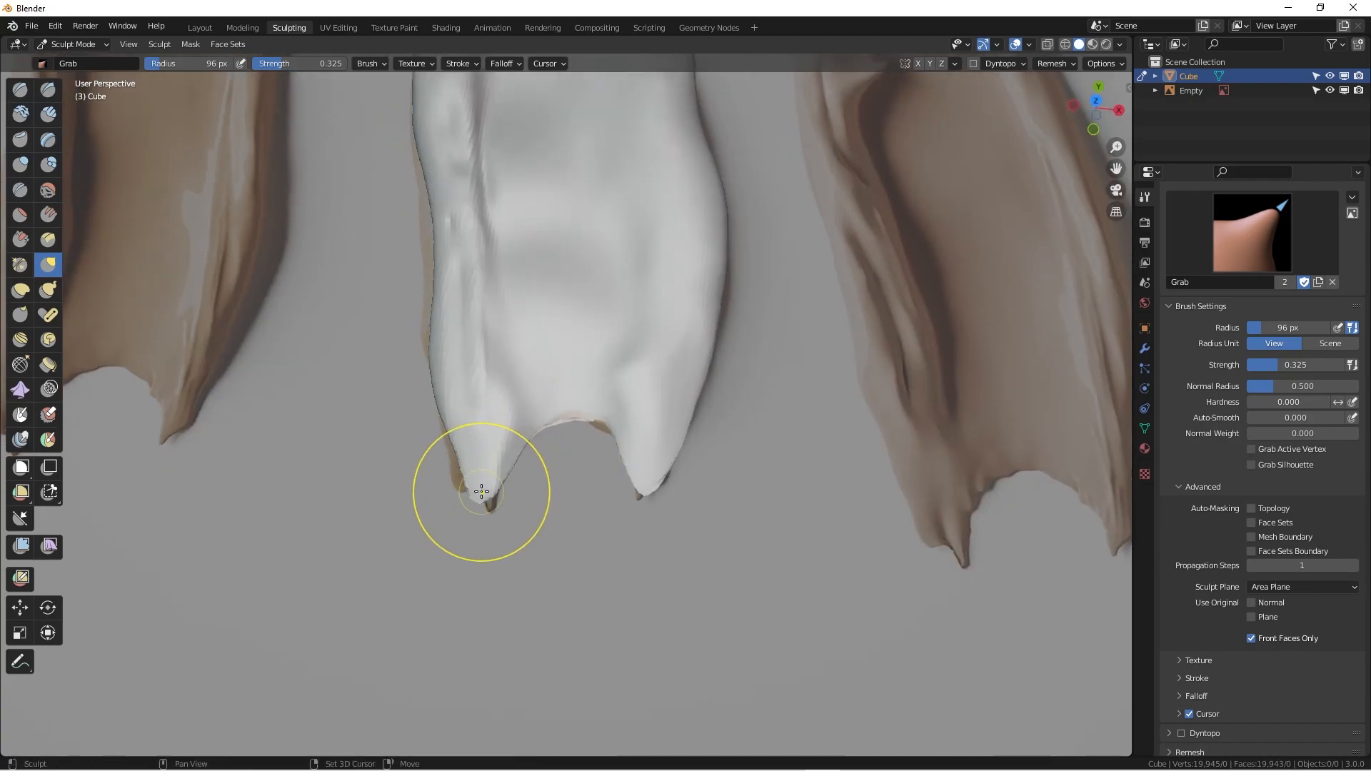
Pull the upper end of the left ridge inward over the hollow with the Snake Hook brush at 28 px radius.
{"action": "mouse_move", "coordinate": [481, 491]}
{"action": "middle_mouse_down"}
{"action": "mouse_move", "coordinate": [575, 437]}
{"action": "mouse_move", "coordinate": [603, 468]}
{"action": "mouse_move", "coordinate": [490, 529]}
{"action": "mouse_move", "coordinate": [568, 596]}
{"action": "middle_mouse_up"}
{"action": "middle_click_drag", "start_coordinate": [621, 432], "coordinate": [612, 537]}
{"action": "mouse_move", "coordinate": [613, 536]}
{"action": "middle_mouse_down", "text": "shift"}
{"action": "mouse_move", "coordinate": [695, 546]}
{"action": "mouse_move", "coordinate": [811, 459]}
{"action": "mouse_move", "coordinate": [616, 578]}
{"action": "middle_mouse_up", "text": "shift"}
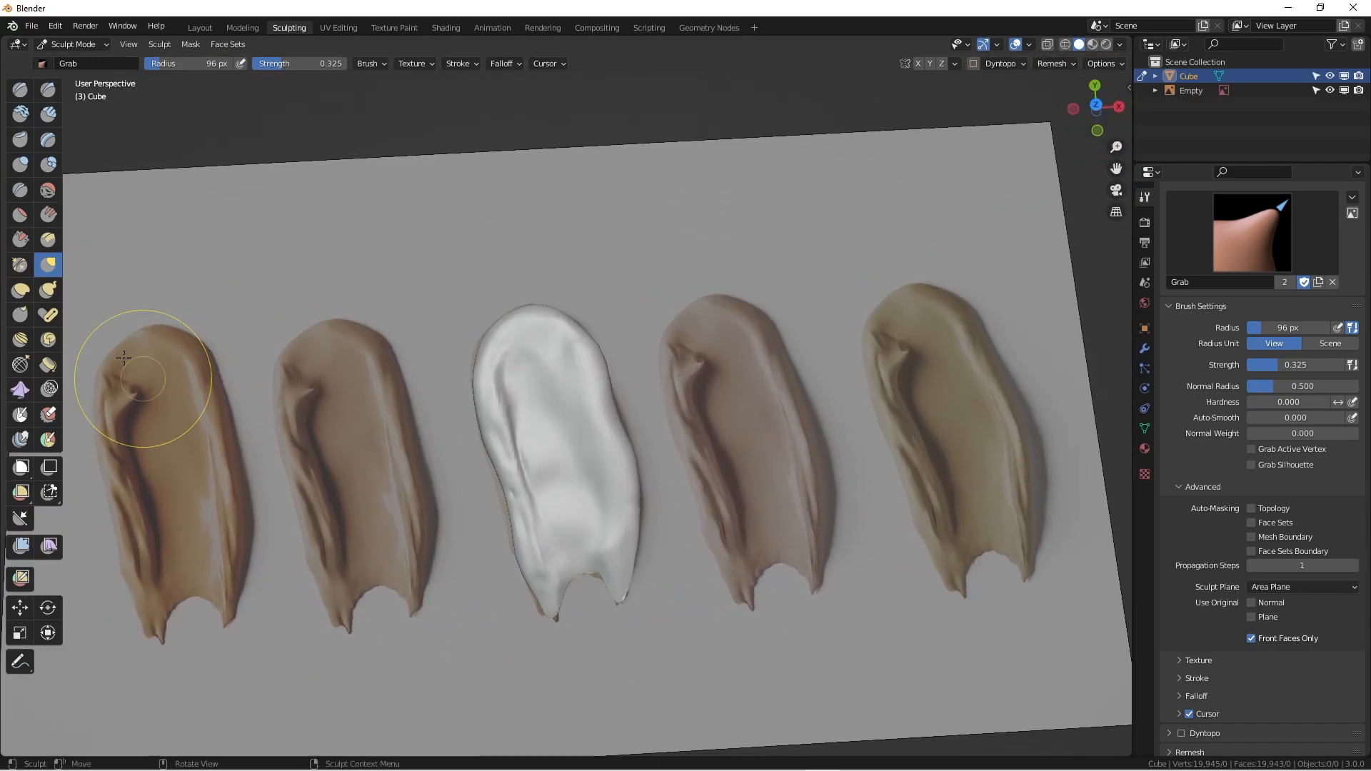
{"action": "left_click", "coordinate": [50, 289]}
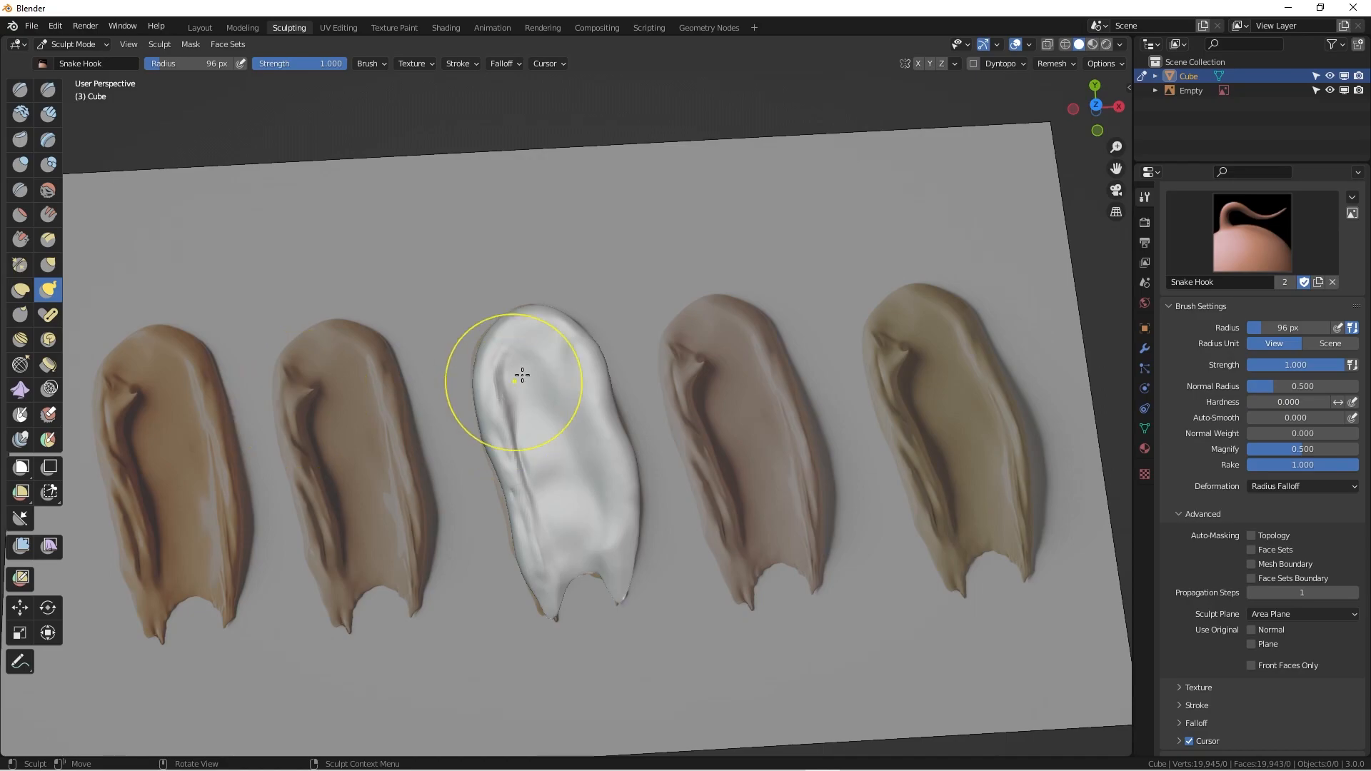
{"action": "key", "text": "f"}
{"action": "left_click", "coordinate": [483, 410]}
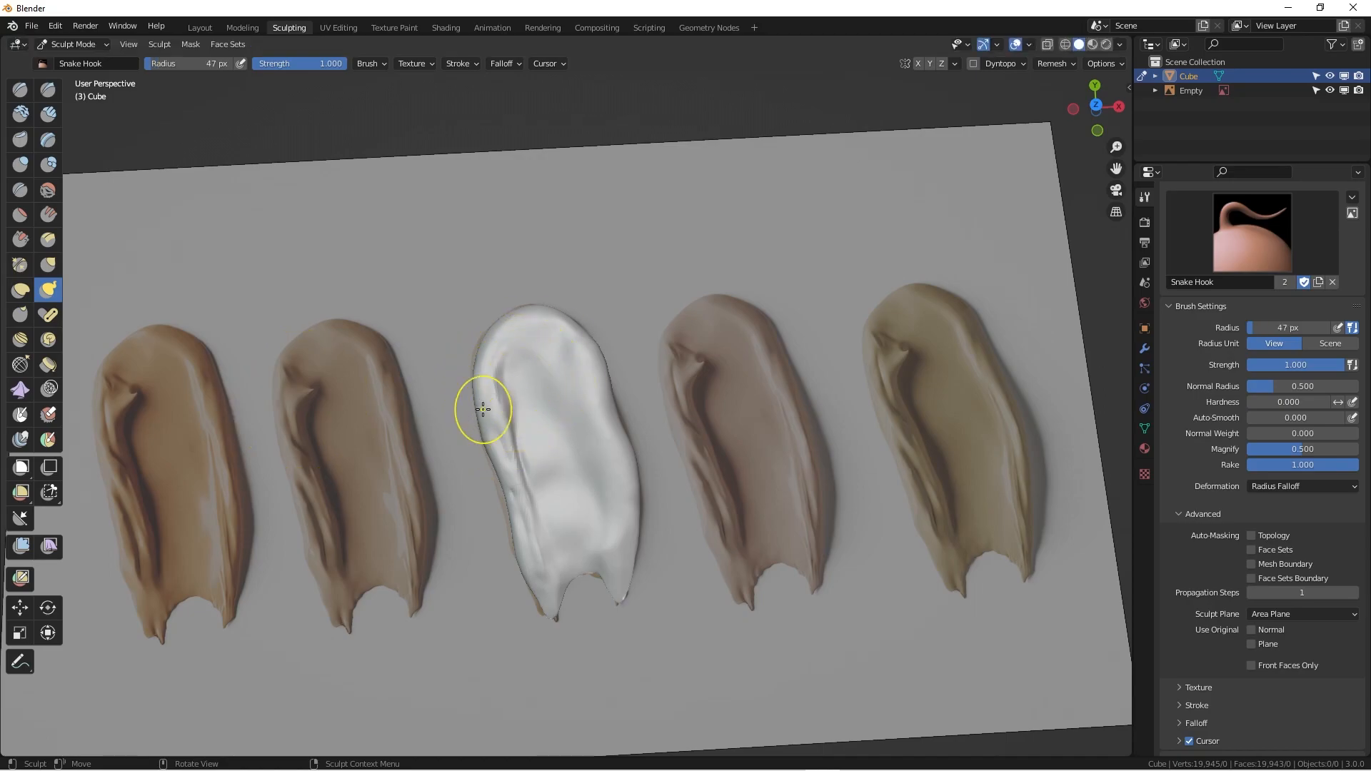
{"action": "key", "text": "f"}
{"action": "left_click", "coordinate": [469, 409]}
{"action": "mouse_move", "coordinate": [494, 380]}
{"action": "left_mouse_down"}
{"action": "mouse_move", "coordinate": [512, 383]}
{"action": "mouse_move", "coordinate": [508, 398]}
{"action": "mouse_move", "coordinate": [514, 382]}
{"action": "left_mouse_up"}
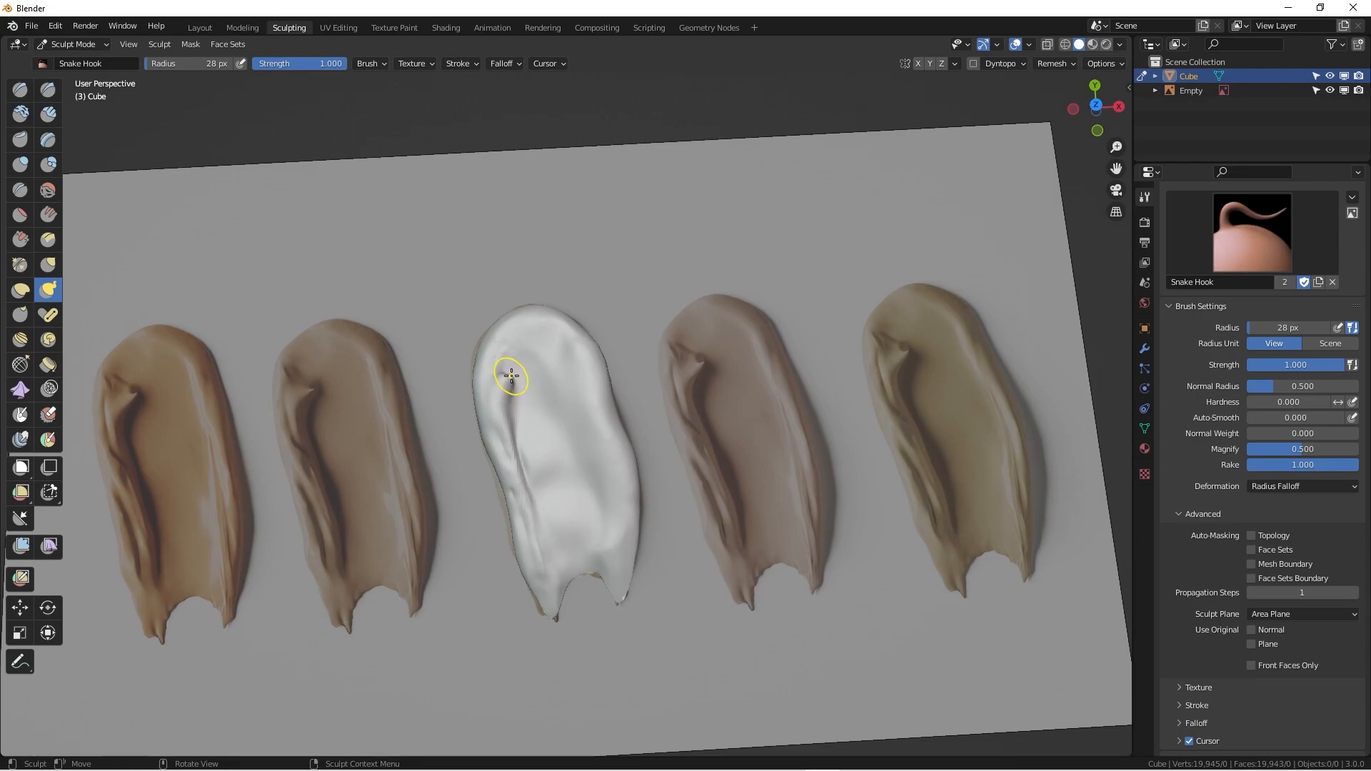
{"action": "key", "text": "s"}
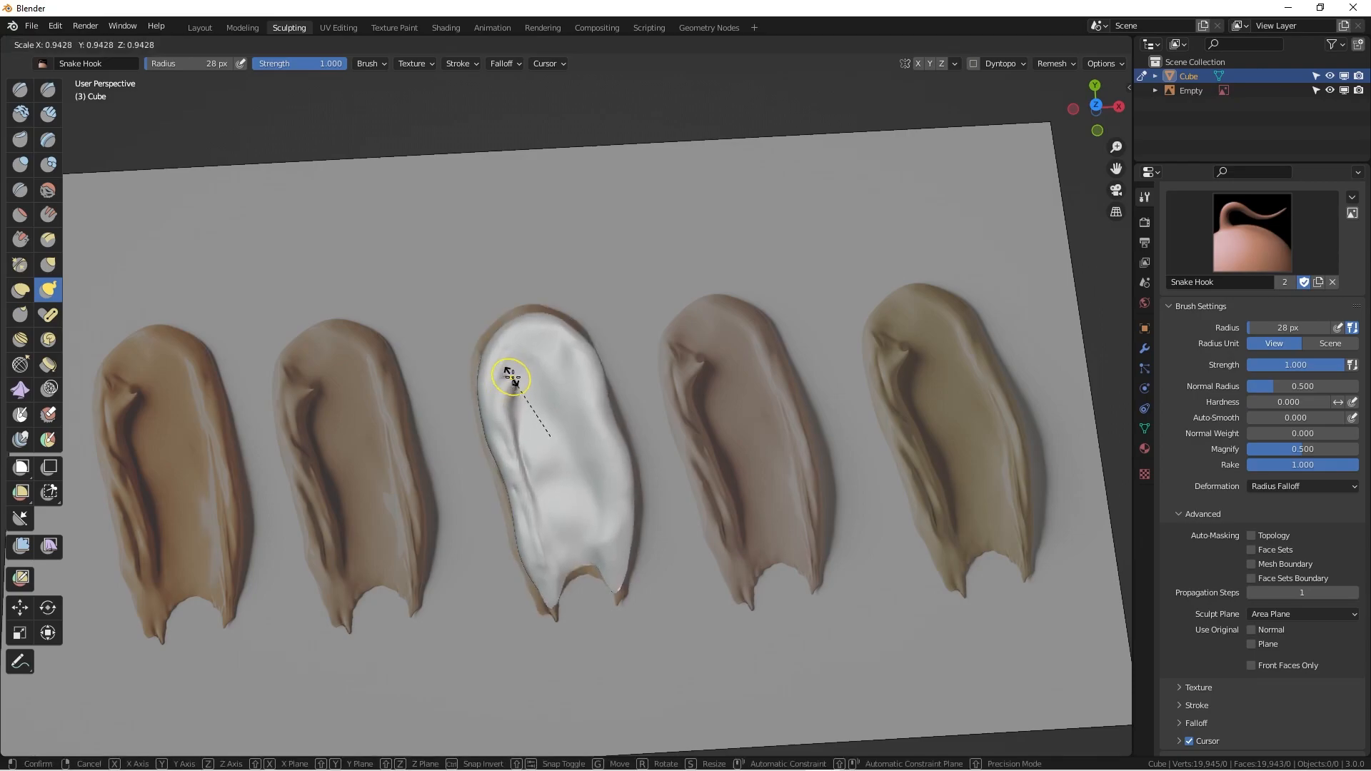
{"action": "left_click", "coordinate": [509, 375]}
{"action": "key", "text": "ctrl+z"}
{"action": "key", "text": "ctrl+z"}
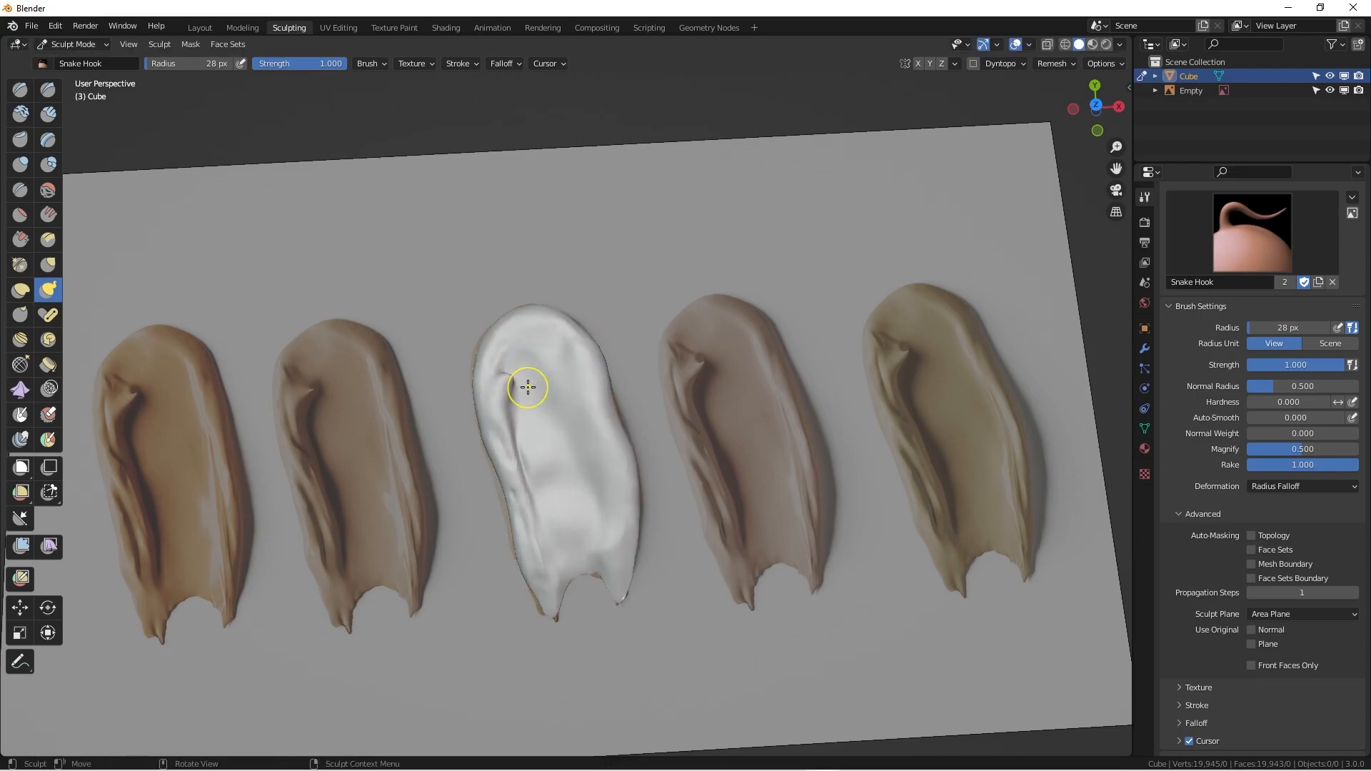
Refine the hooked tip at the upper end of the left ridge with the Snake Hook brush at 18 px radius.
{"action": "key", "text": "f"}
{"action": "left_click", "coordinate": [516, 377]}
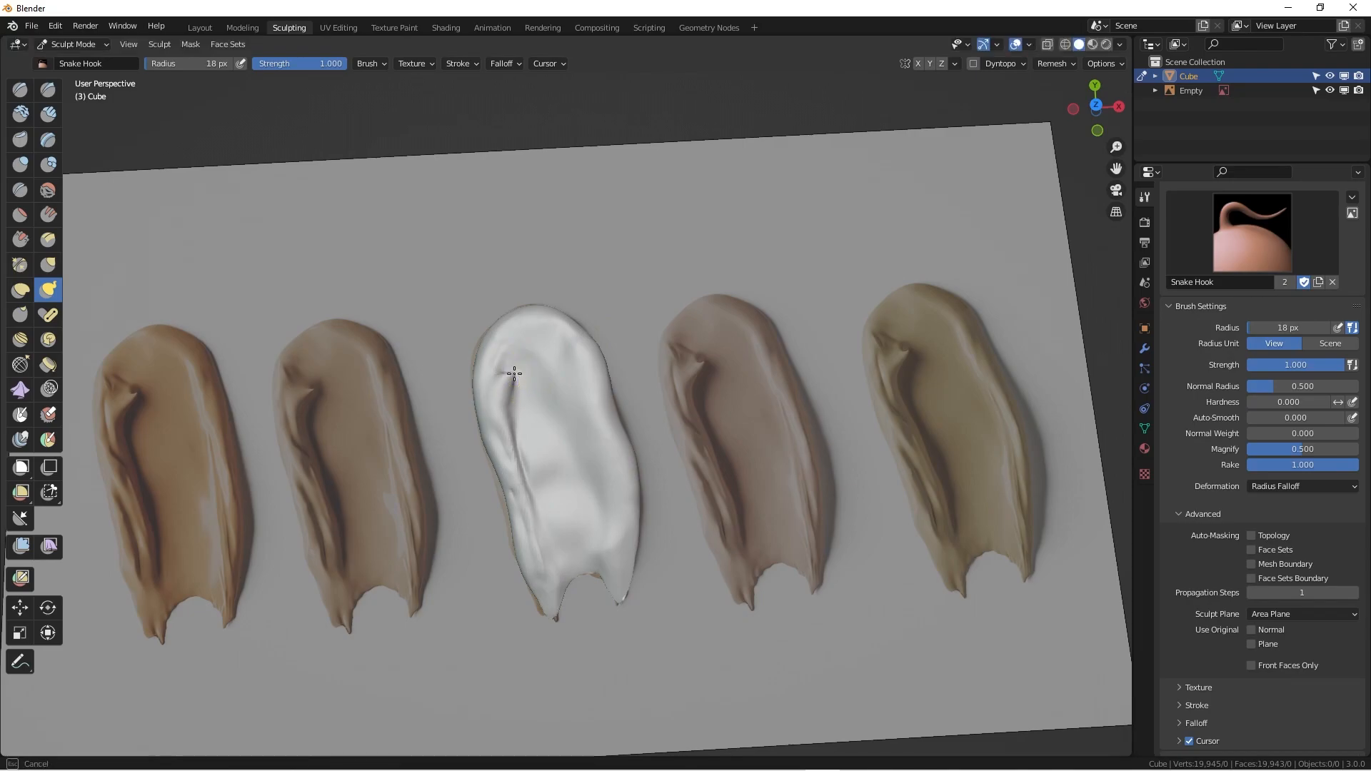
{"action": "mouse_move", "coordinate": [514, 376]}
{"action": "left_mouse_down", "text": "shift"}
{"action": "mouse_move", "coordinate": [558, 354]}
{"action": "mouse_move", "coordinate": [514, 392]}
{"action": "left_mouse_up", "text": "shift"}
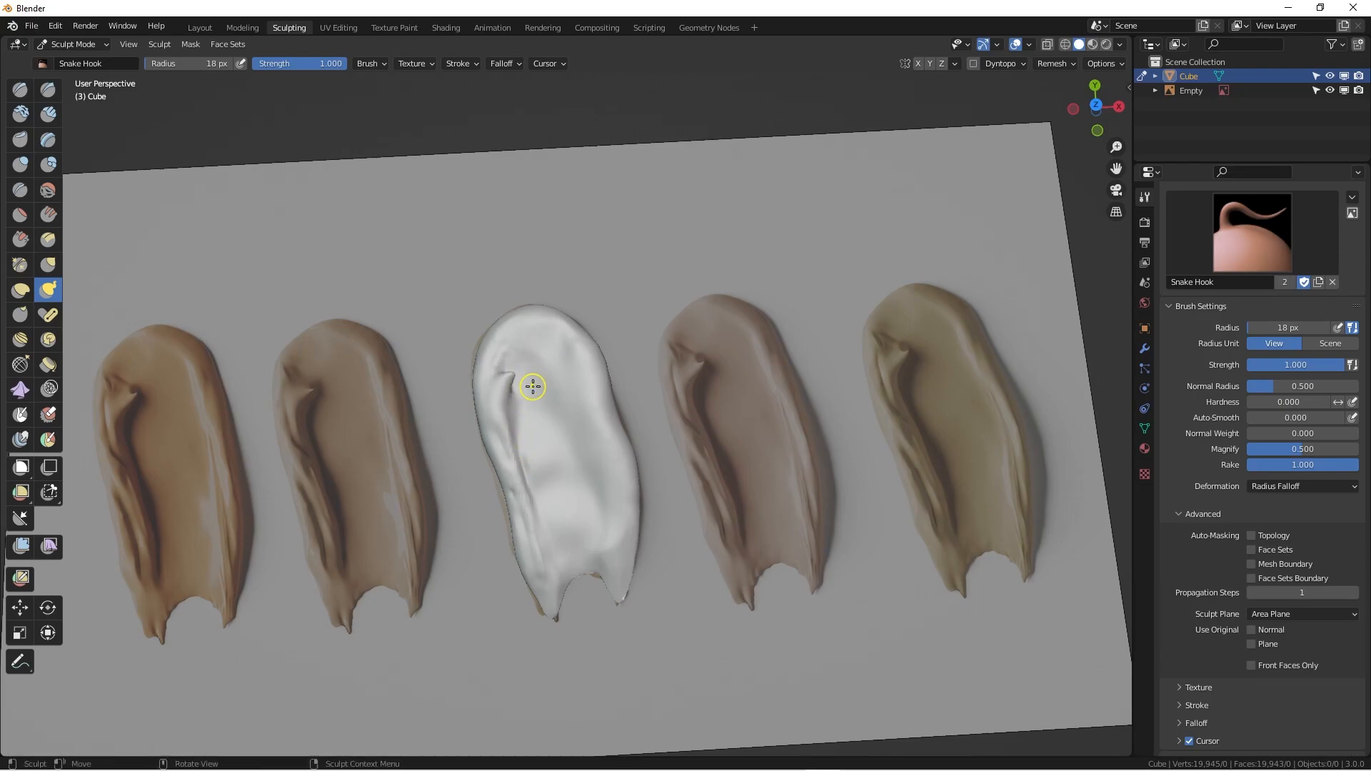
Nudge the left ridge's upper tip toward the hollow with the Grab brush at 44 px radius.
{"action": "middle_click_drag", "start_coordinate": [526, 388], "coordinate": [548, 360]}
{"action": "middle_click_drag", "start_coordinate": [474, 328], "coordinate": [533, 352]}
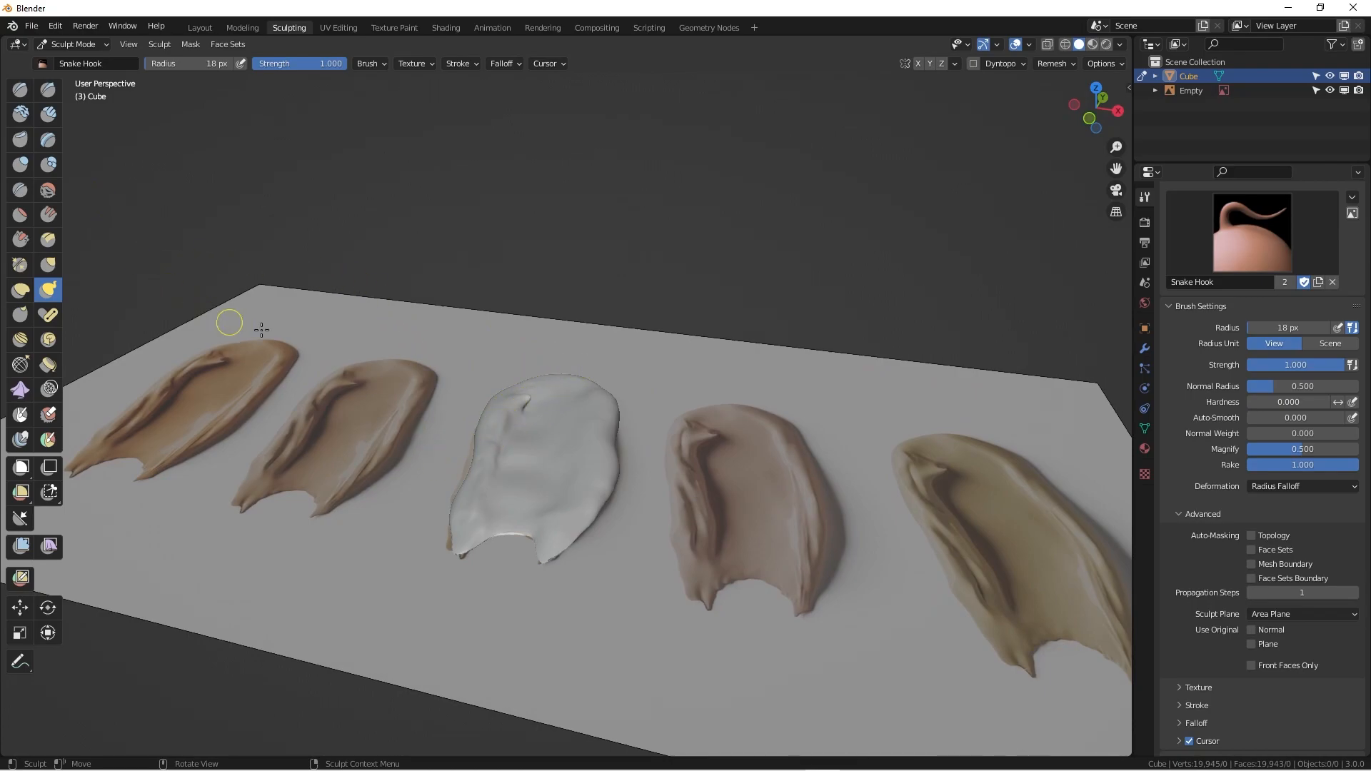
{"action": "key", "text": "g"}
{"action": "key", "text": "f"}
{"action": "left_click", "coordinate": [558, 379]}
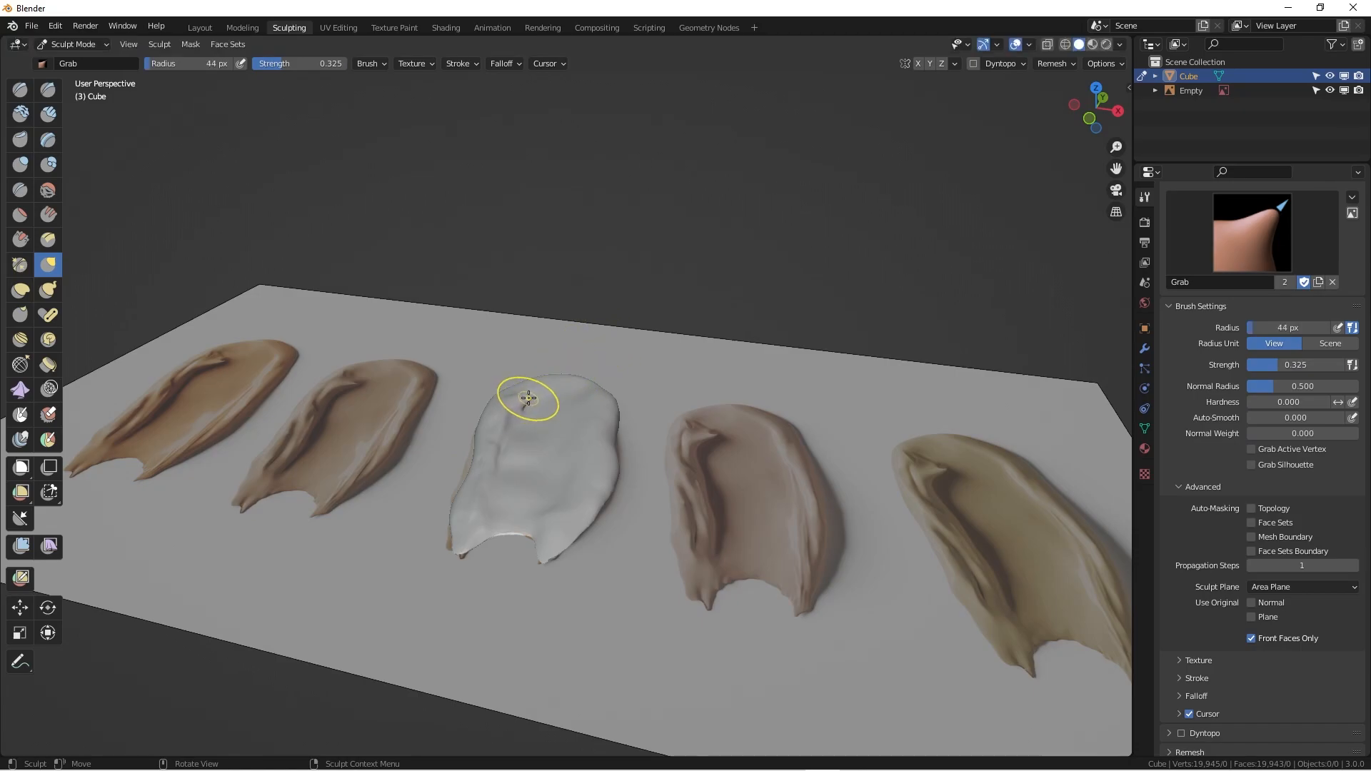
{"action": "left_click_drag", "start_coordinate": [530, 396], "coordinate": [536, 403]}
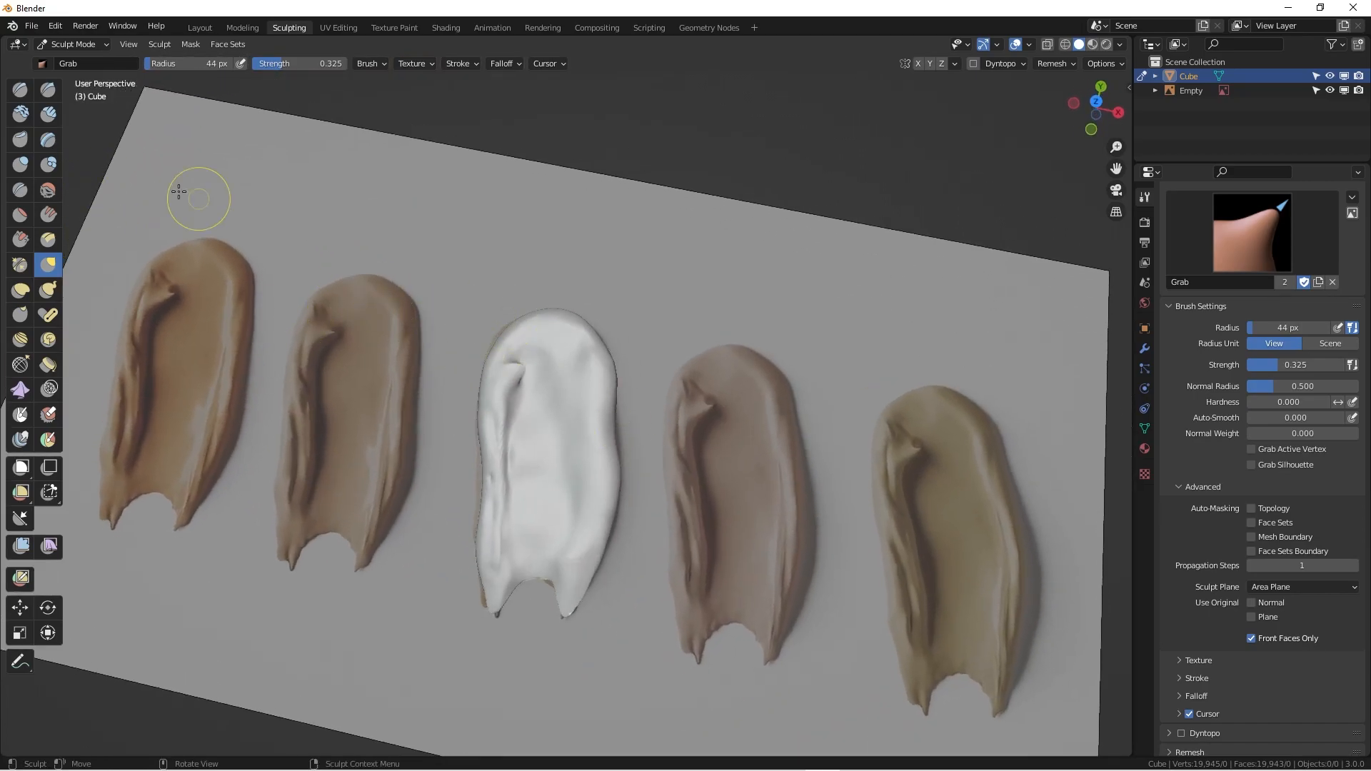
Carve creases around the upper end of the left ridge with the Draw Sharp brush at 15 px radius.
{"action": "left_click", "coordinate": [48, 90]}
{"action": "key", "text": "f"}
{"action": "left_click", "coordinate": [514, 352]}
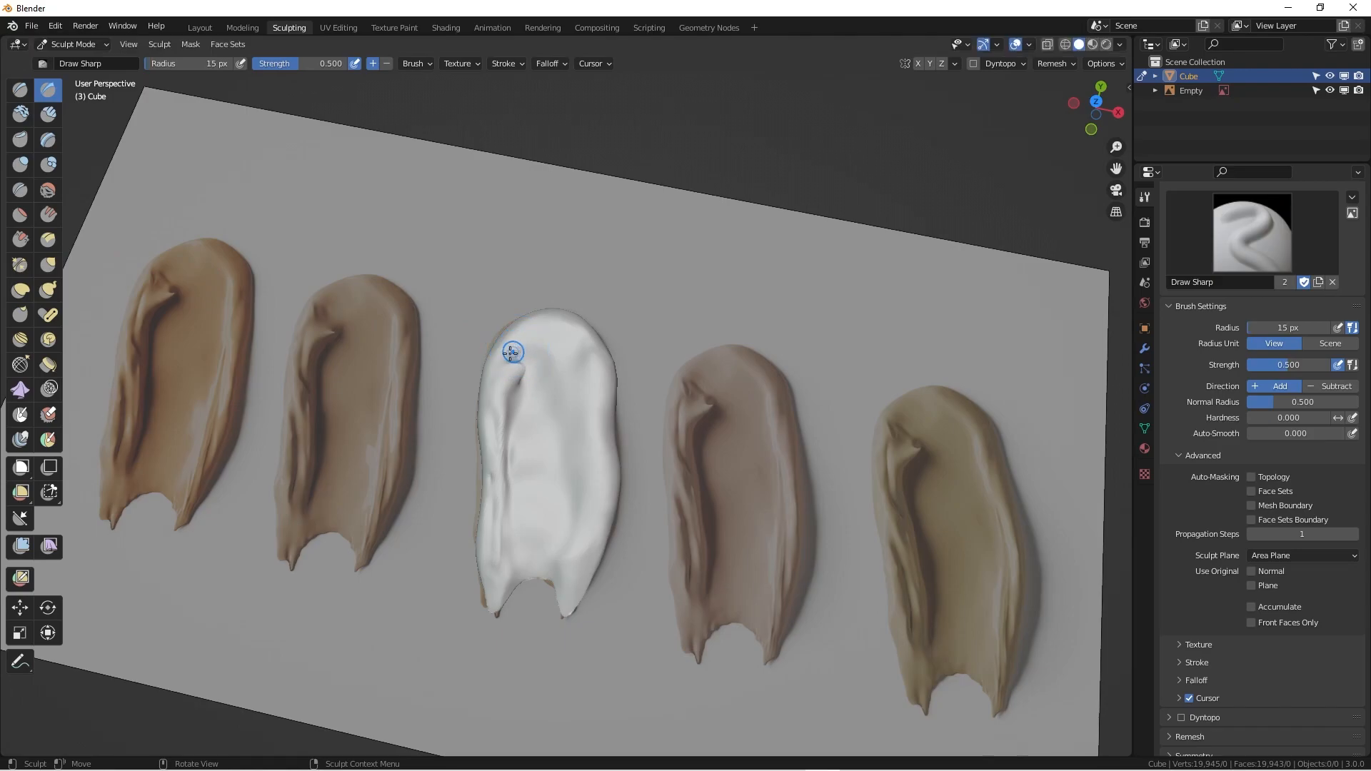
{"action": "mouse_move", "coordinate": [524, 333]}
{"action": "left_mouse_down"}
{"action": "mouse_move", "coordinate": [492, 373]}
{"action": "mouse_move", "coordinate": [515, 349]}
{"action": "mouse_move", "coordinate": [495, 391]}
{"action": "left_mouse_up"}
{"action": "mouse_move", "coordinate": [495, 392]}
{"action": "middle_mouse_down"}
{"action": "mouse_move", "coordinate": [521, 453]}
{"action": "mouse_move", "coordinate": [509, 448]}
{"action": "middle_mouse_up"}
{"action": "left_click_drag", "start_coordinate": [509, 339], "coordinate": [500, 368]}
{"action": "middle_click_drag", "start_coordinate": [581, 352], "coordinate": [577, 342]}
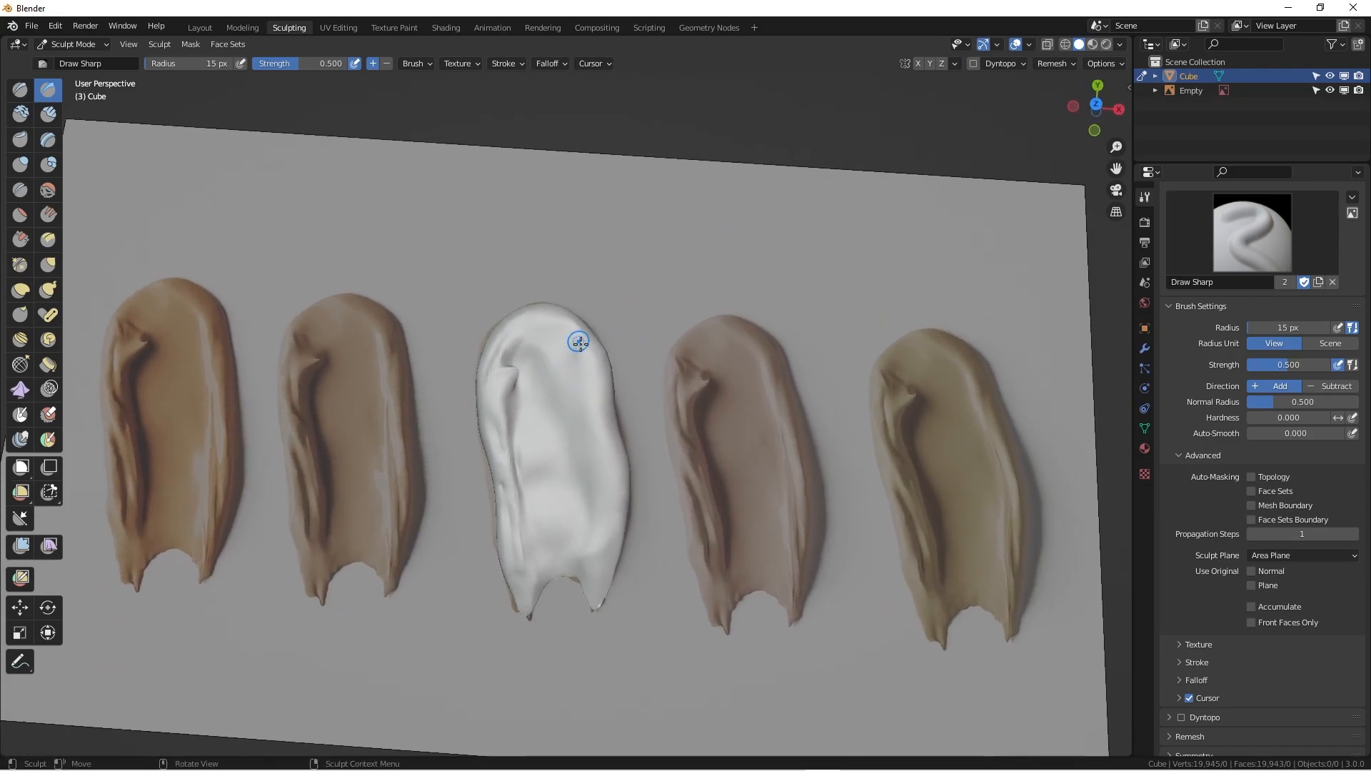
Draw sharp lengthwise ridges and grooves along the swatch's right rim, and smooth the rough transitions.
{"action": "mouse_move", "coordinate": [583, 344]}
{"action": "left_mouse_down"}
{"action": "mouse_move", "coordinate": [601, 425]}
{"action": "mouse_move", "coordinate": [597, 402]}
{"action": "left_mouse_up"}
{"action": "left_click_drag", "start_coordinate": [611, 451], "coordinate": [589, 391], "text": "shift"}
{"action": "left_click_drag", "start_coordinate": [614, 459], "coordinate": [612, 538]}
{"action": "left_click_drag", "start_coordinate": [623, 487], "coordinate": [623, 487]}
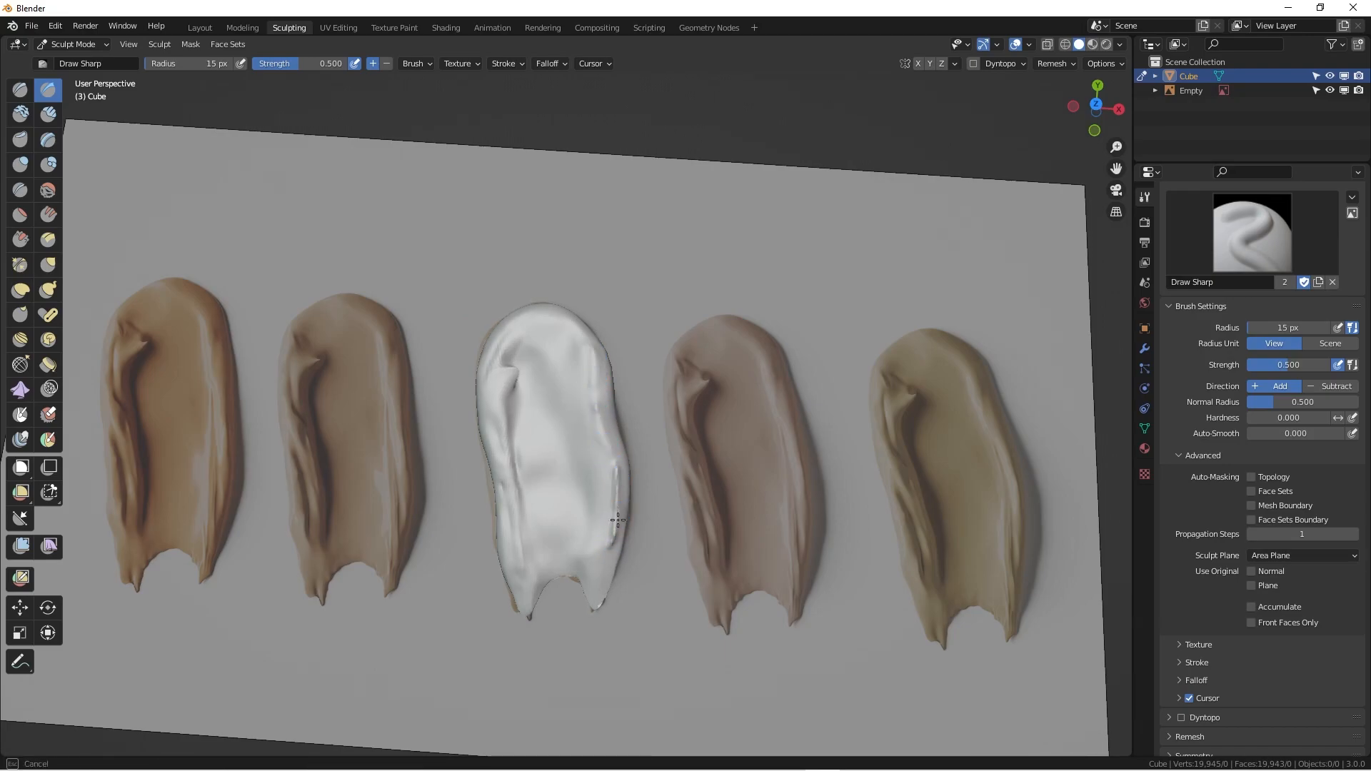
{"action": "left_click_drag", "start_coordinate": [613, 557], "coordinate": [613, 556]}
{"action": "left_click_drag", "start_coordinate": [603, 468], "coordinate": [604, 549]}
{"action": "mouse_move", "coordinate": [603, 550]}
{"action": "middle_mouse_down"}
{"action": "mouse_move", "coordinate": [652, 407]}
{"action": "mouse_move", "coordinate": [659, 440]}
{"action": "middle_mouse_up"}
{"action": "mouse_move", "coordinate": [642, 460]}
{"action": "left_mouse_down", "text": "shift"}
{"action": "mouse_move", "coordinate": [636, 438]}
{"action": "mouse_move", "coordinate": [657, 474]}
{"action": "left_mouse_up", "text": "shift"}
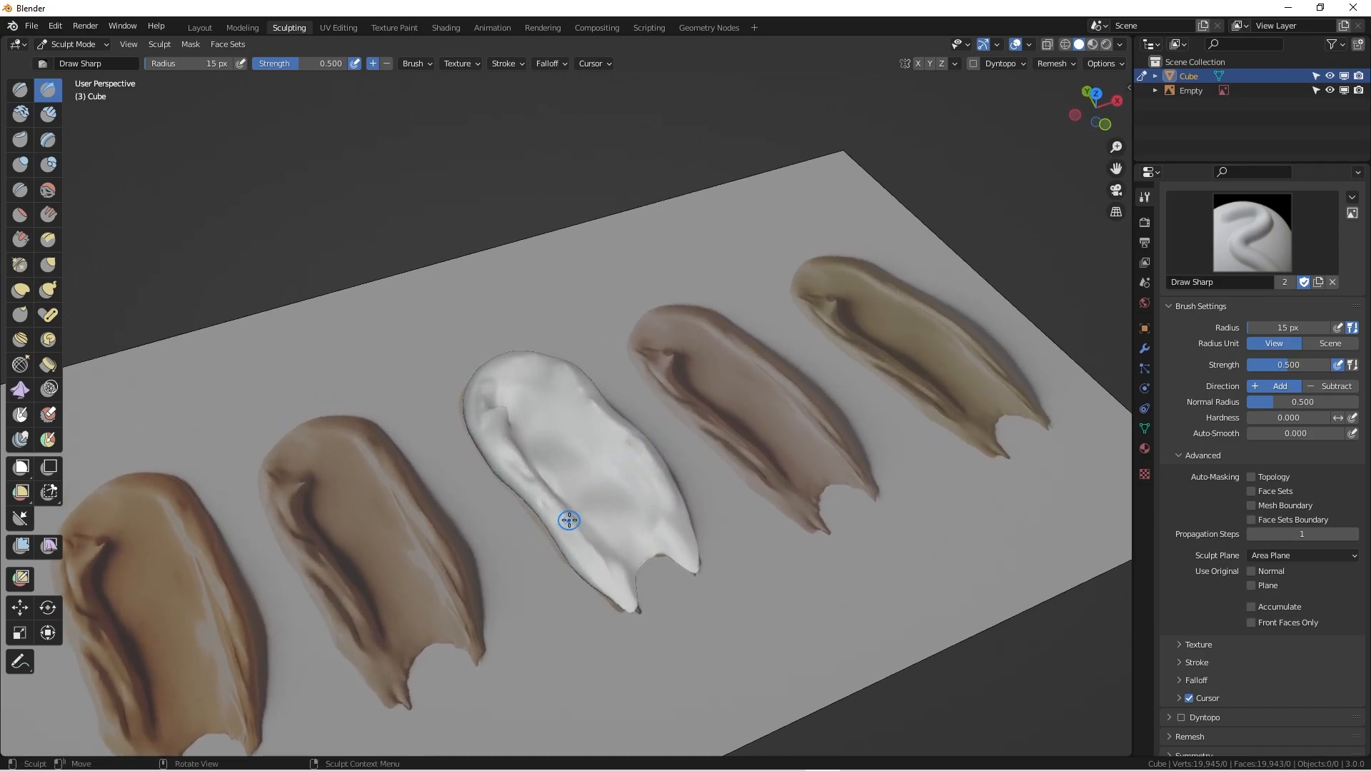
Add a small lump on the lower part of the left ridge with the Blob brush at 15 px radius.
{"action": "left_click", "coordinate": [48, 165]}
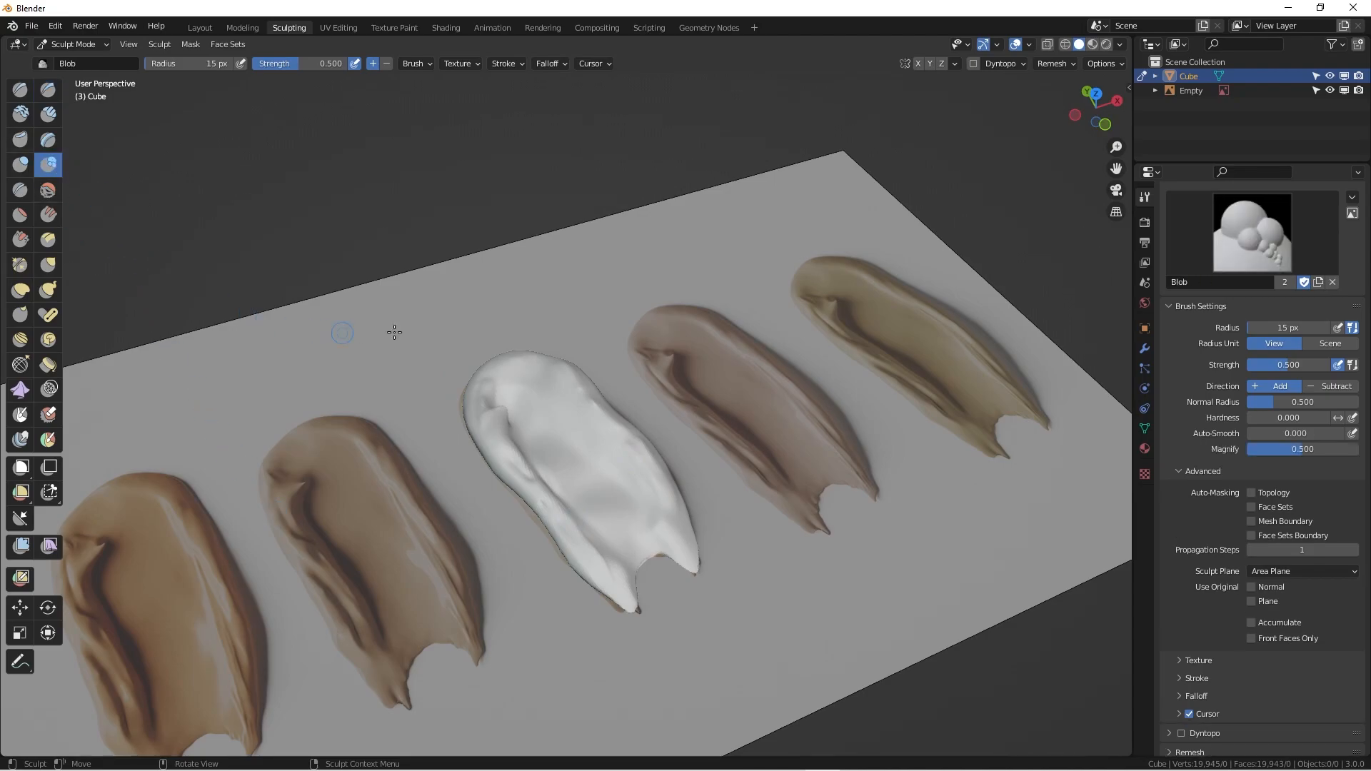
{"action": "middle_click_drag", "start_coordinate": [495, 333], "coordinate": [493, 522]}
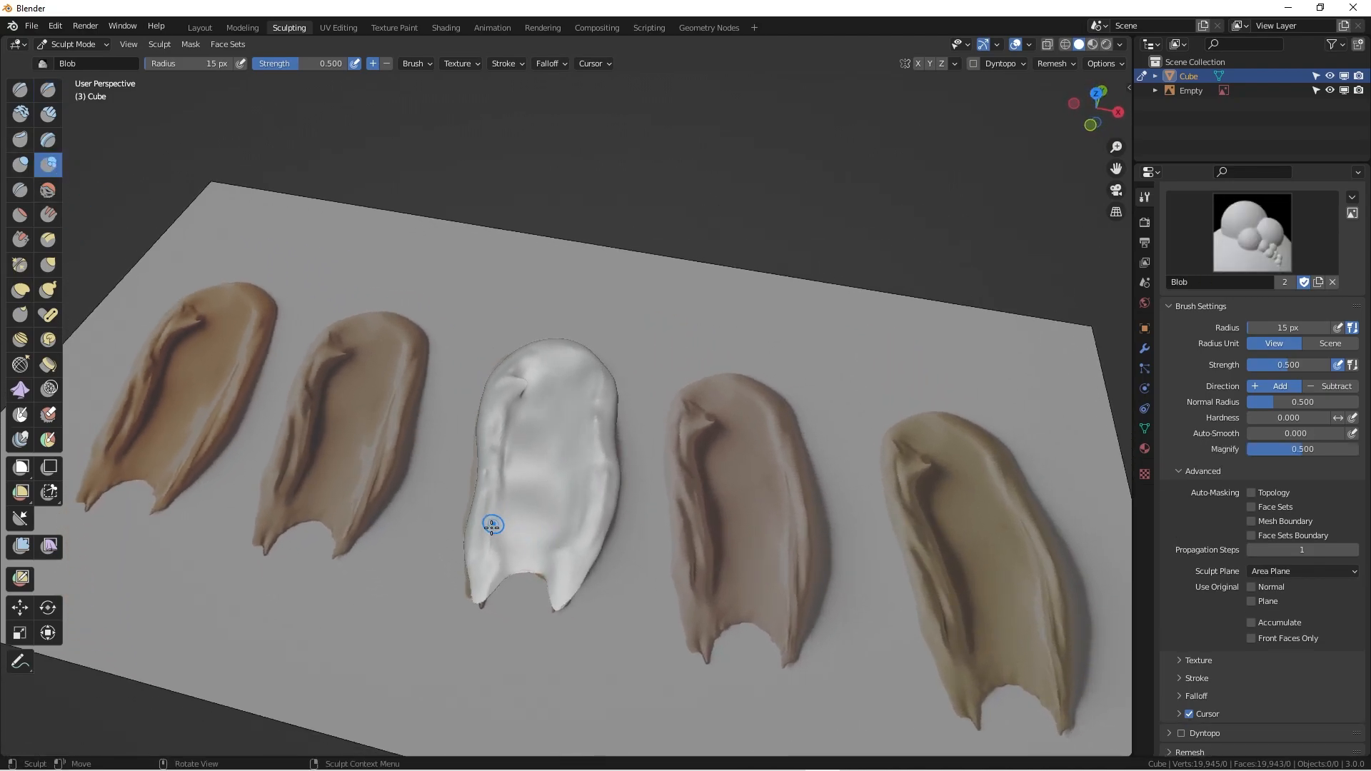
{"action": "left_click_drag", "start_coordinate": [489, 527], "coordinate": [491, 527]}
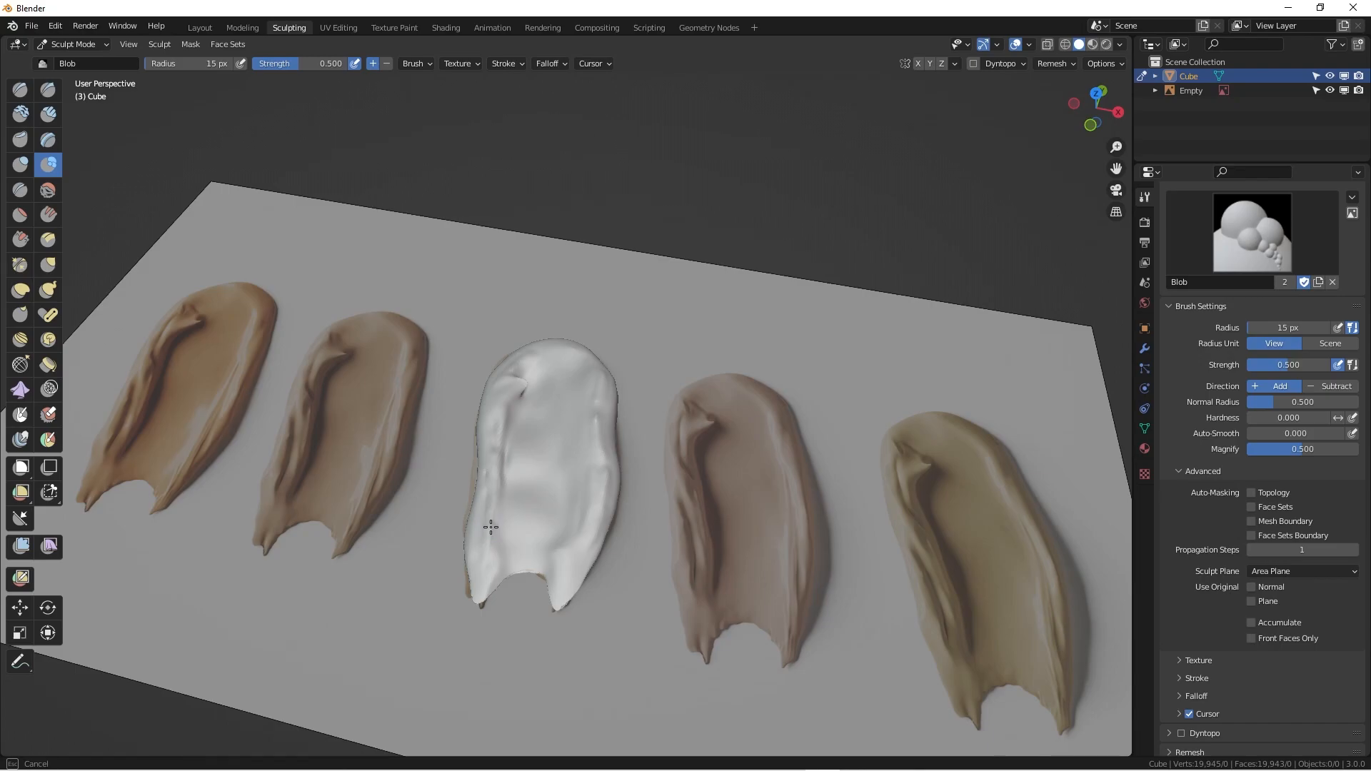
{"action": "mouse_move", "coordinate": [532, 484]}
{"action": "middle_mouse_down"}
{"action": "mouse_move", "coordinate": [572, 496]}
{"action": "mouse_move", "coordinate": [559, 546]}
{"action": "middle_mouse_up"}
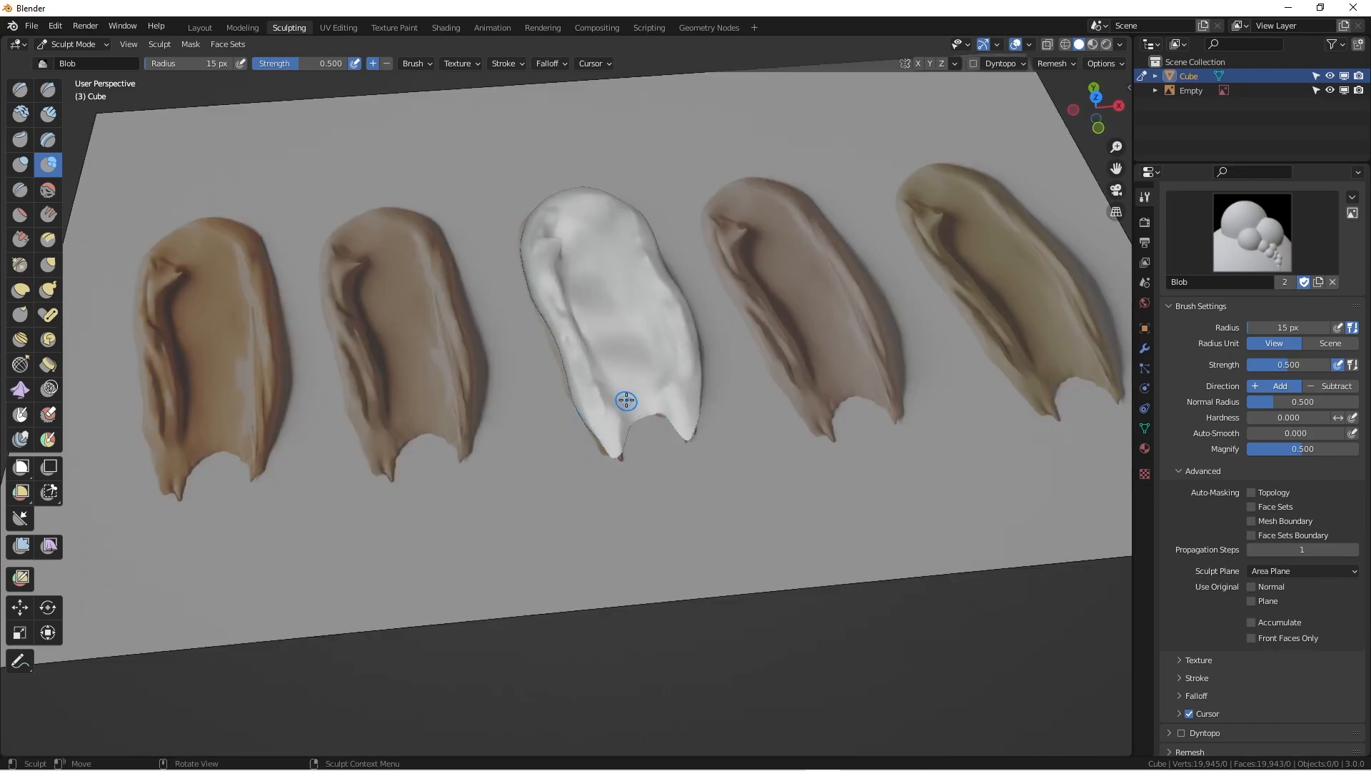
{"action": "scroll", "coordinate": [658, 367], "scroll_direction": "up", "scroll_amount": 5}
{"action": "mouse_move", "coordinate": [667, 362]}
{"action": "middle_mouse_down"}
{"action": "mouse_move", "coordinate": [623, 435]}
{"action": "mouse_move", "coordinate": [507, 388]}
{"action": "middle_mouse_up"}
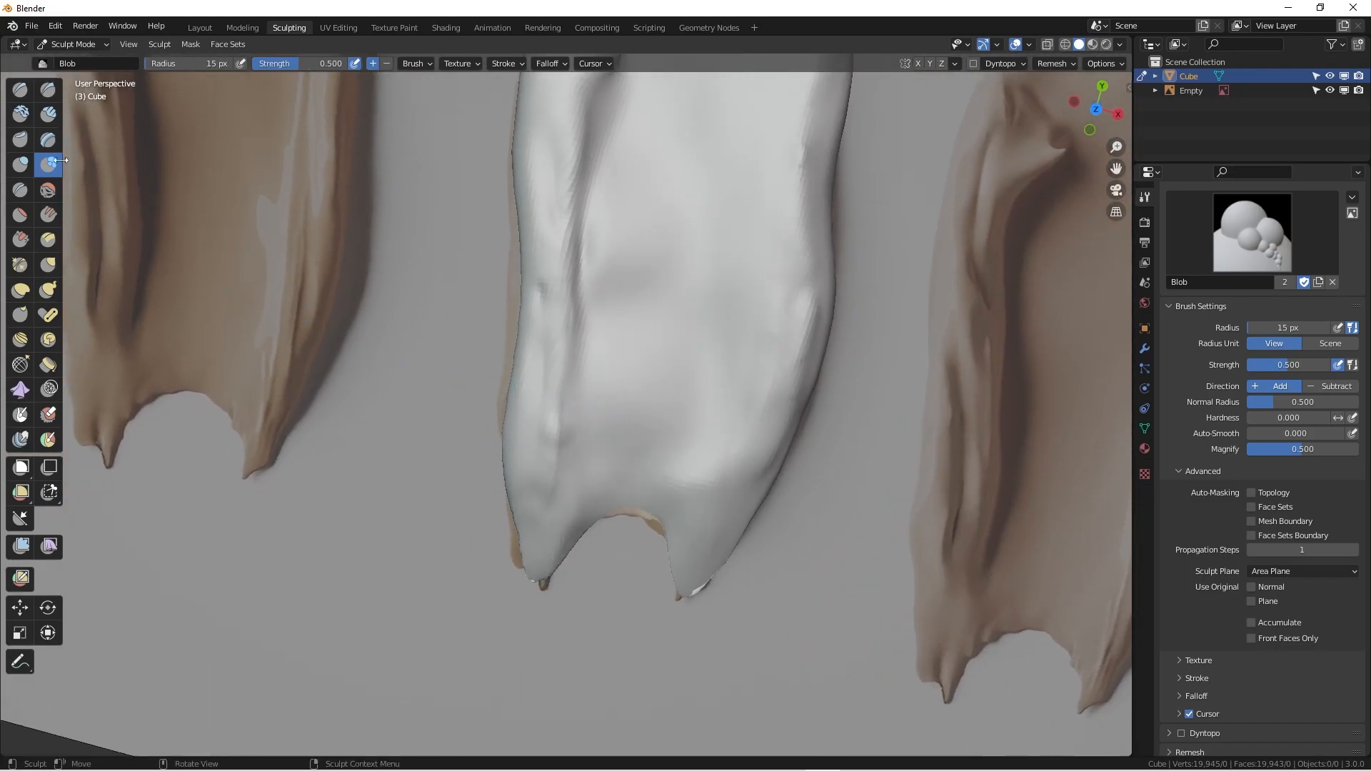
{"action": "left_click", "coordinate": [556, 427]}
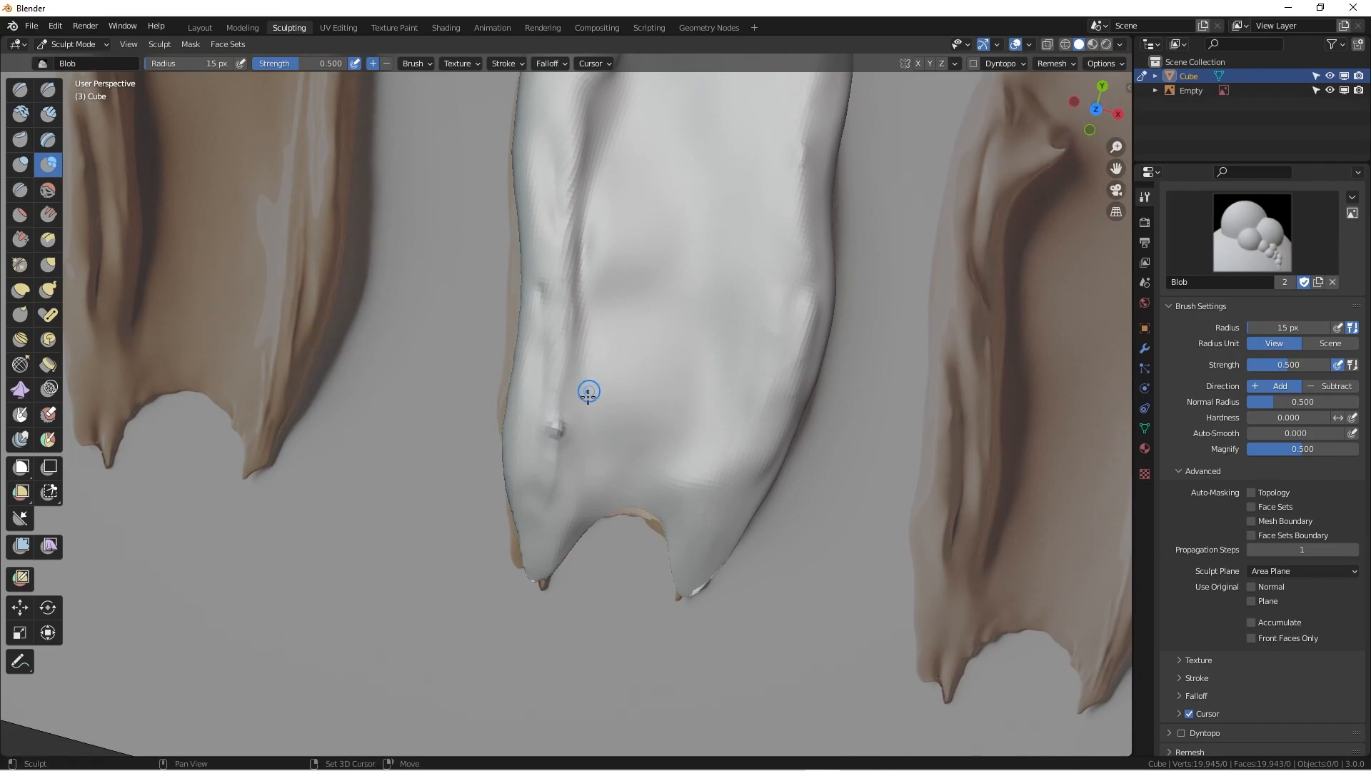
Dab tiny bumps along the middle of the left ridge with the Blob brush at 4 px radius.
{"action": "middle_click_drag", "start_coordinate": [584, 409], "coordinate": [538, 498], "text": "shift"}
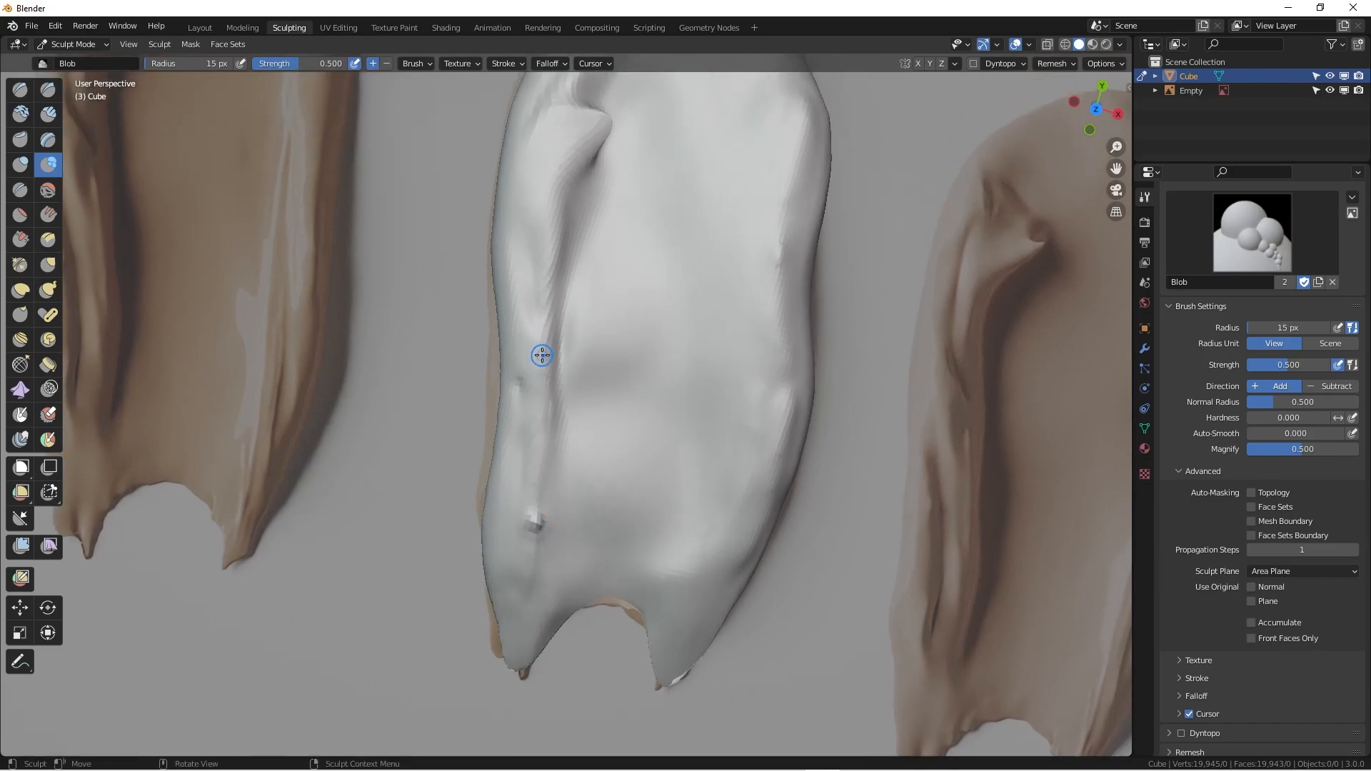
{"action": "key", "text": "f"}
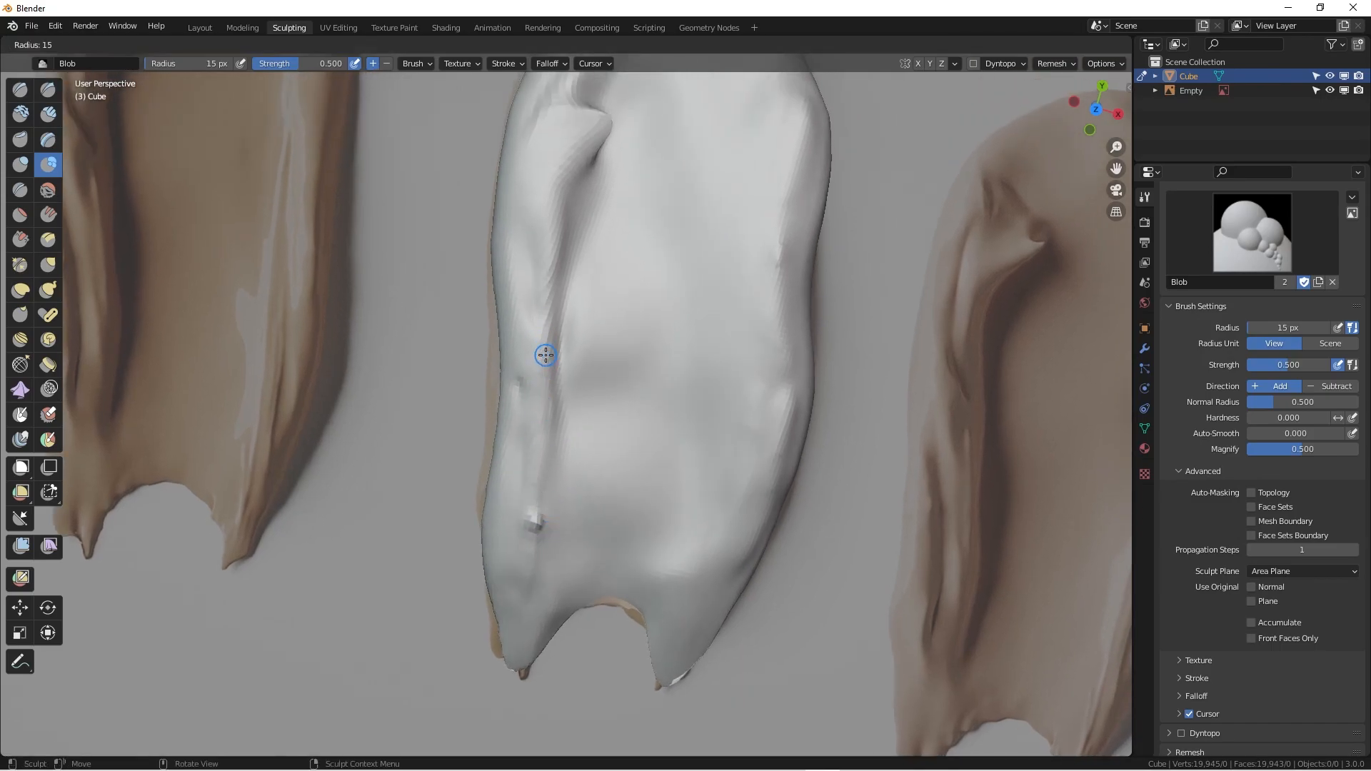
{"action": "left_click", "coordinate": [548, 359]}
{"action": "left_click", "coordinate": [548, 359]}
{"action": "left_click", "coordinate": [546, 371]}
{"action": "left_click", "coordinate": [542, 352]}
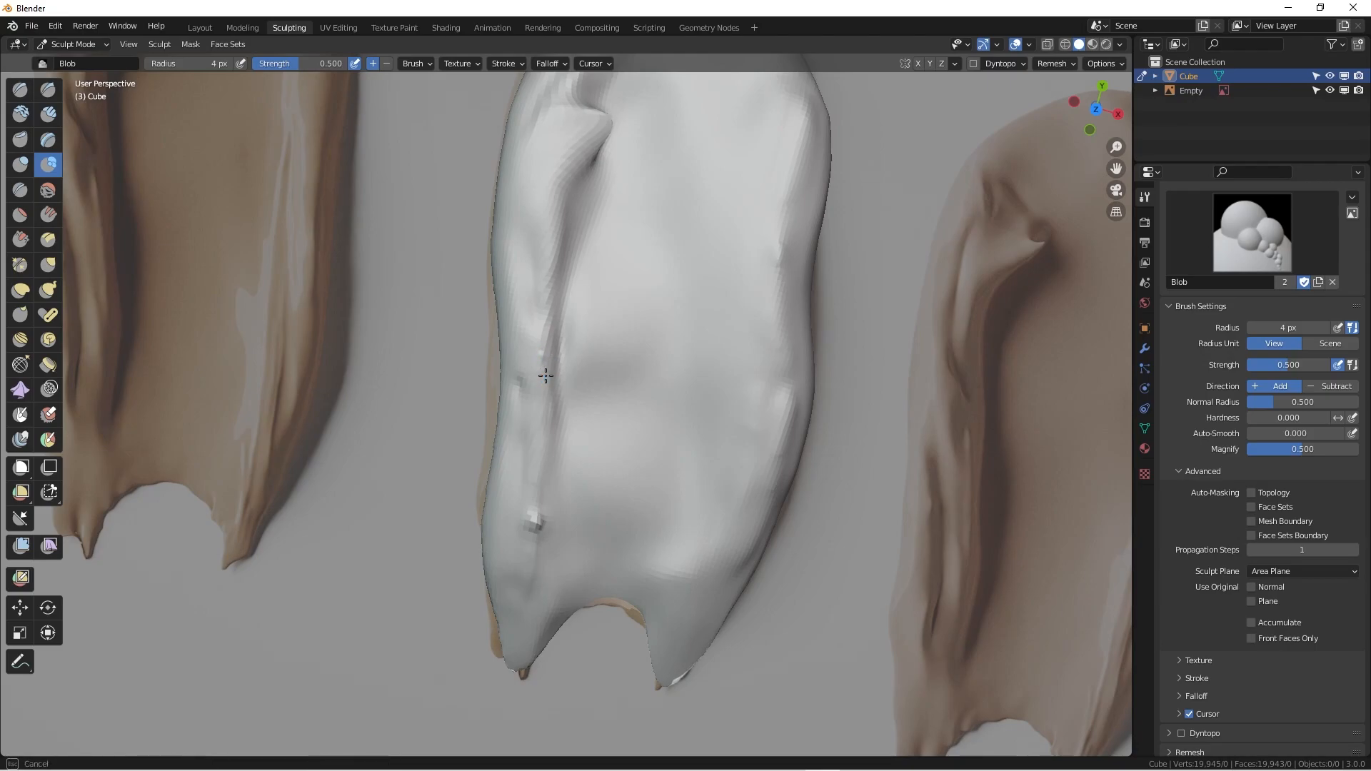
{"action": "left_click", "coordinate": [544, 379]}
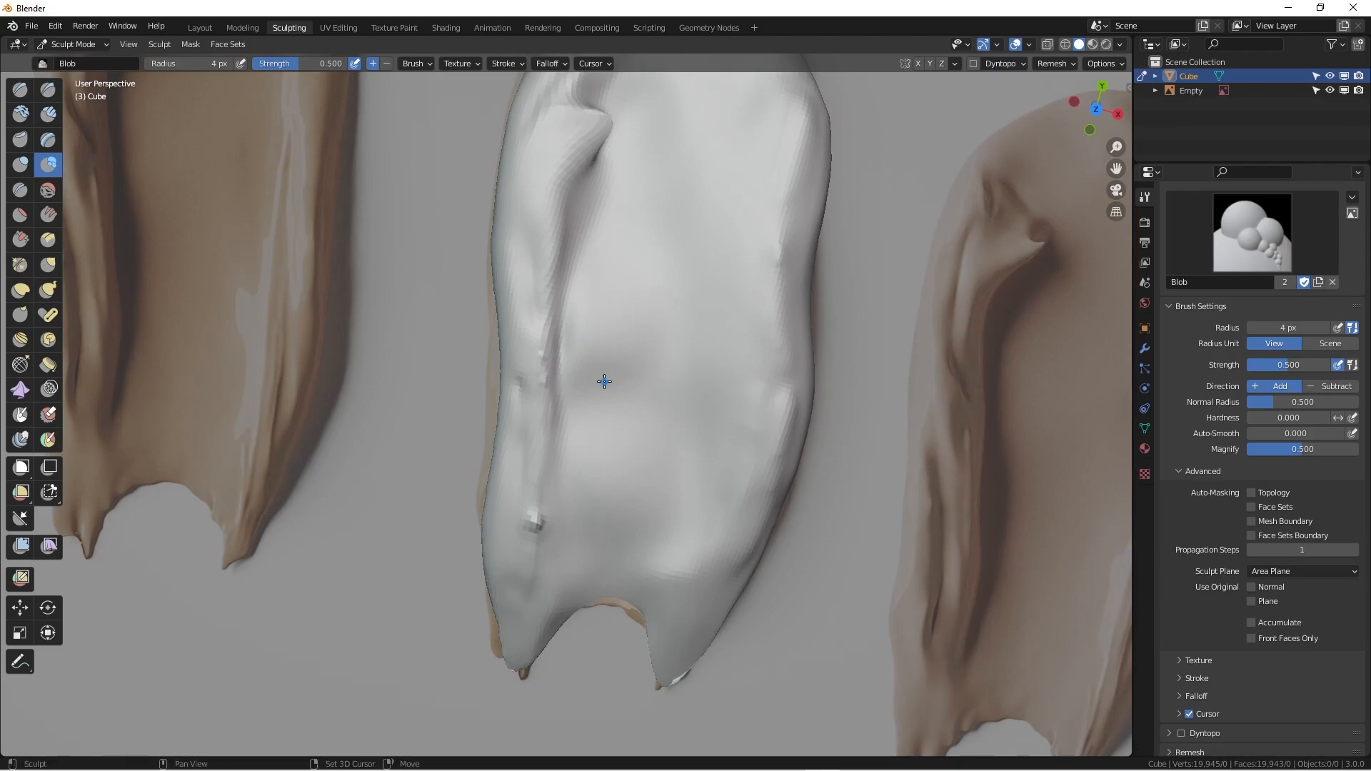
Flatten the swatch's hollow lengthwise with the Scrape/Peaks brush at 67 px radius.
{"action": "scroll", "coordinate": [604, 382], "scroll_direction": "down", "scroll_amount": 2}
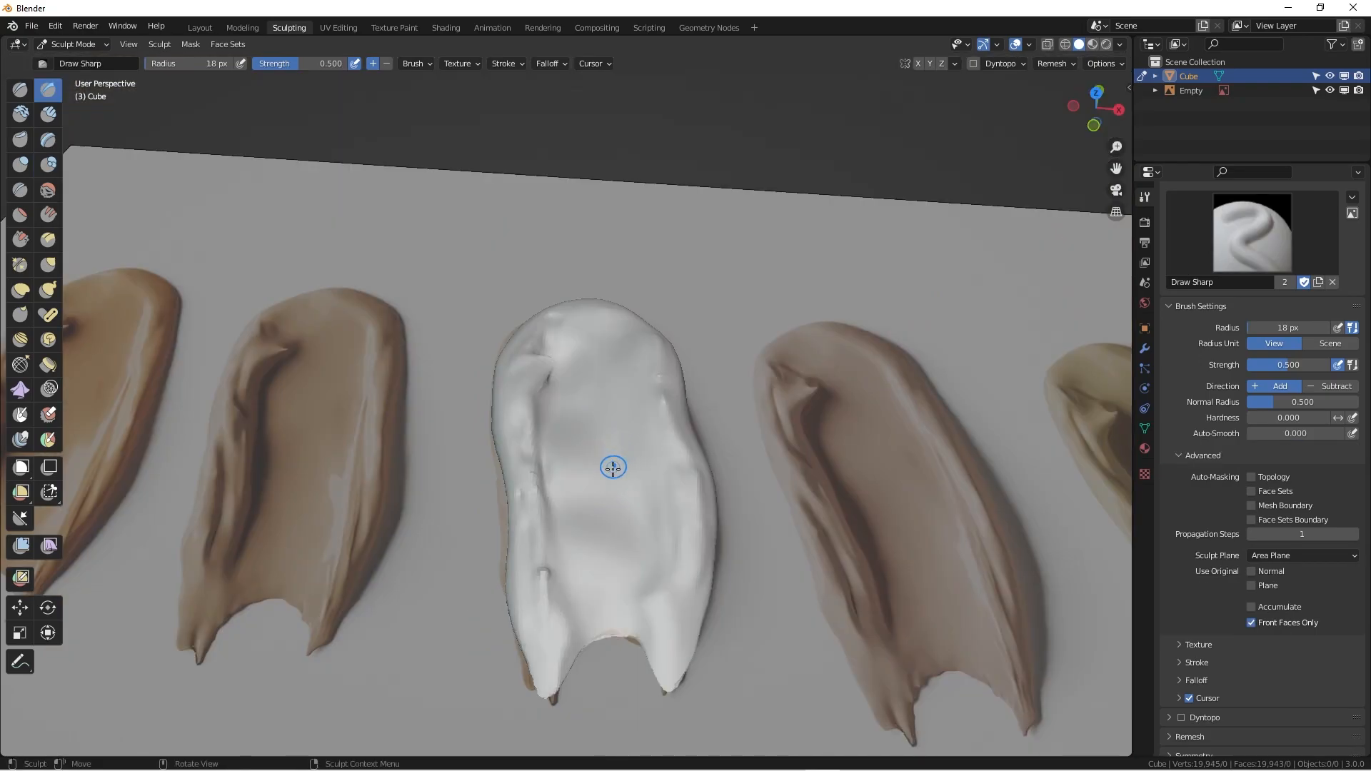
{"action": "key", "text": "f"}
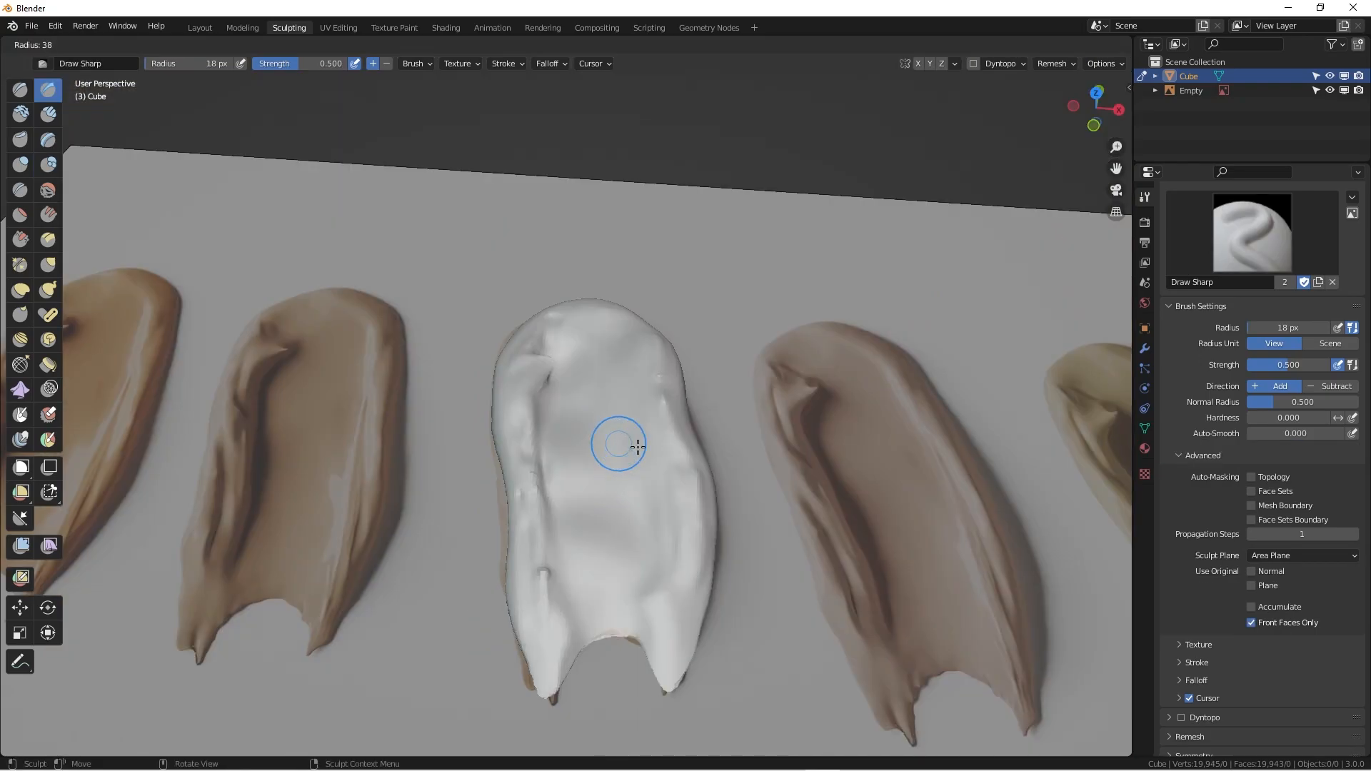
{"action": "left_click", "coordinate": [652, 431]}
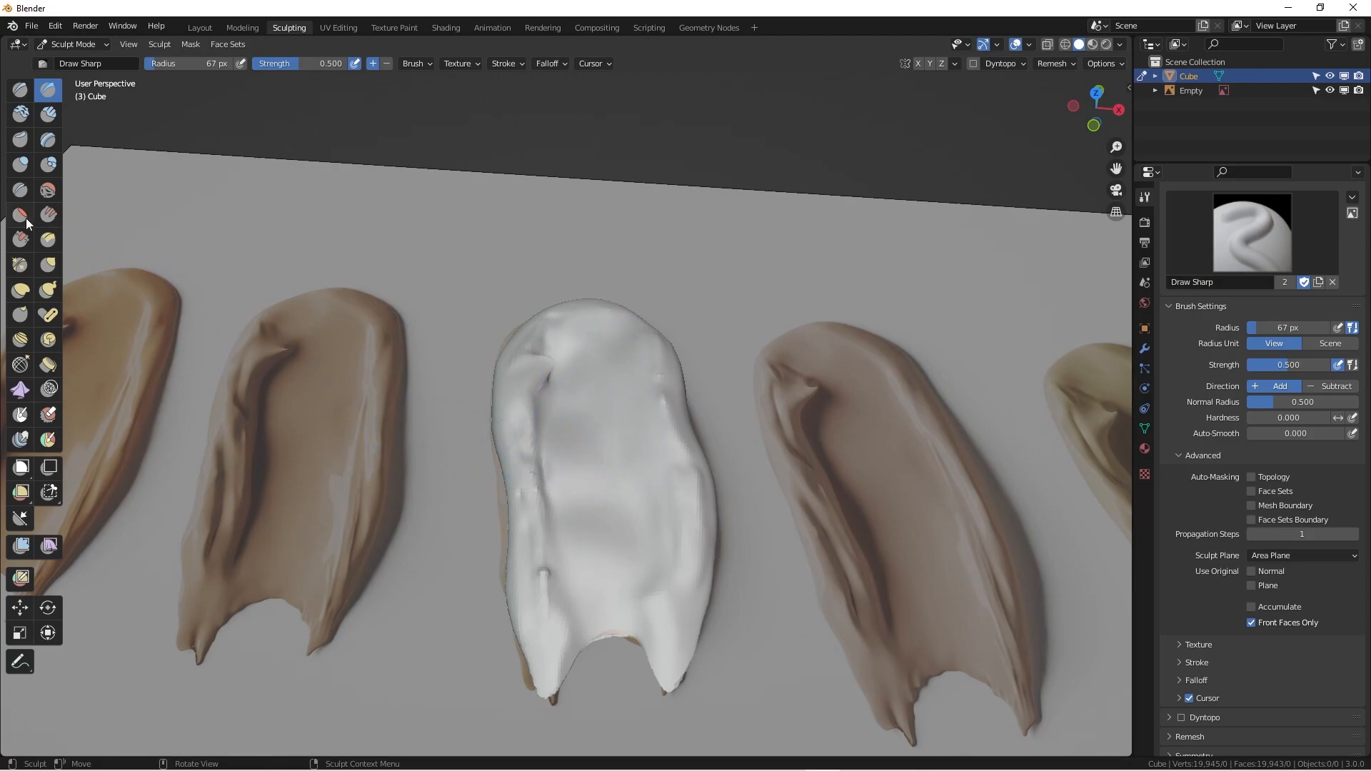
{"action": "left_click", "coordinate": [23, 241]}
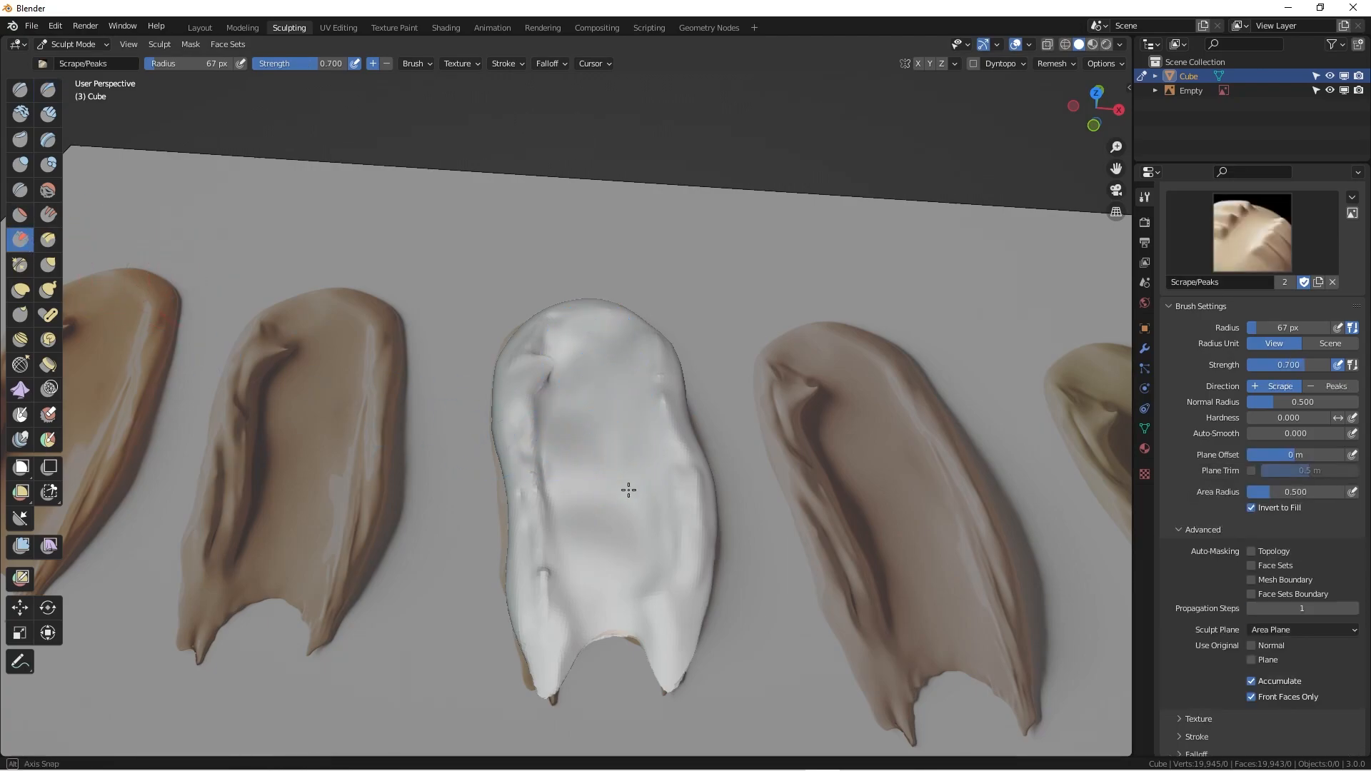
{"action": "middle_click_drag", "start_coordinate": [630, 484], "coordinate": [627, 490]}
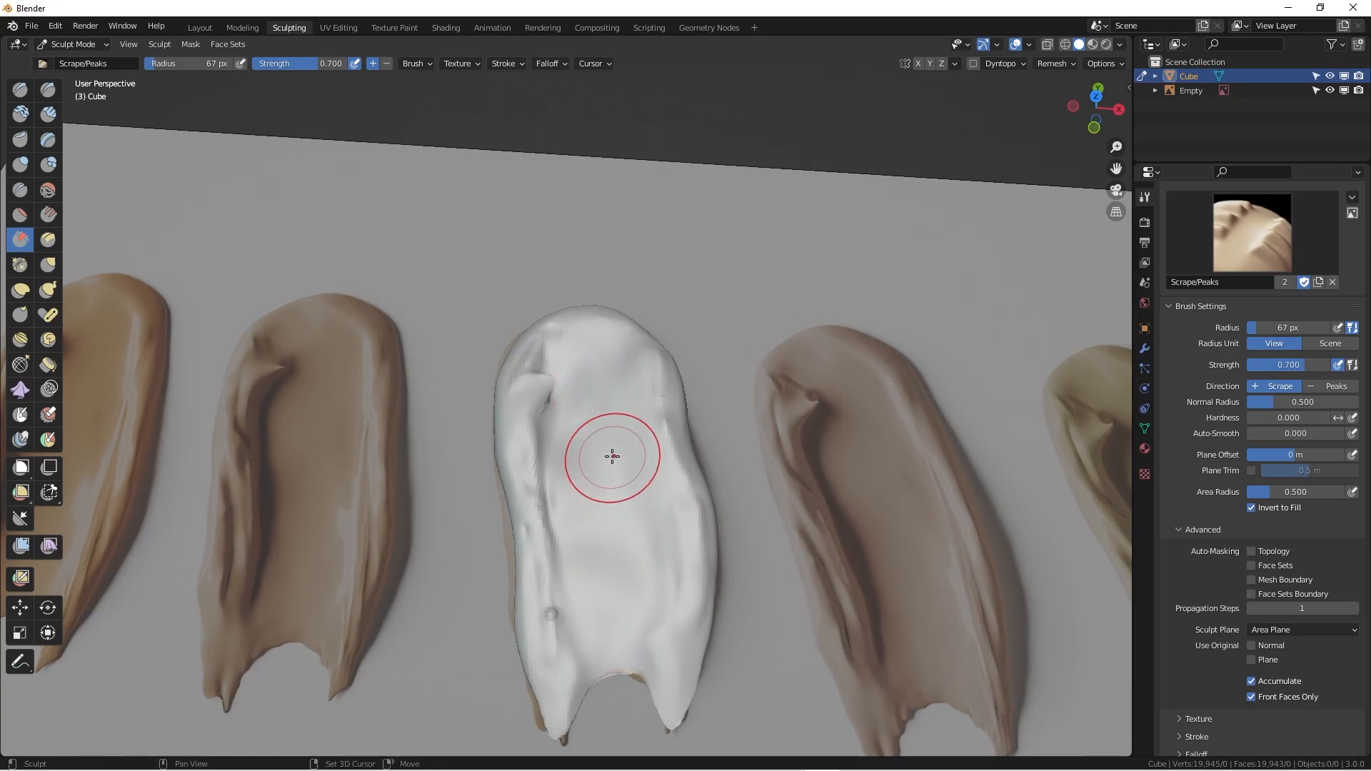
{"action": "left_click_drag", "start_coordinate": [612, 457], "coordinate": [641, 599]}
Even out the remaining bumps in the hollow and beside the ridges with the Scrape/Peaks brush at 24 px radius.
{"action": "key", "text": "f"}
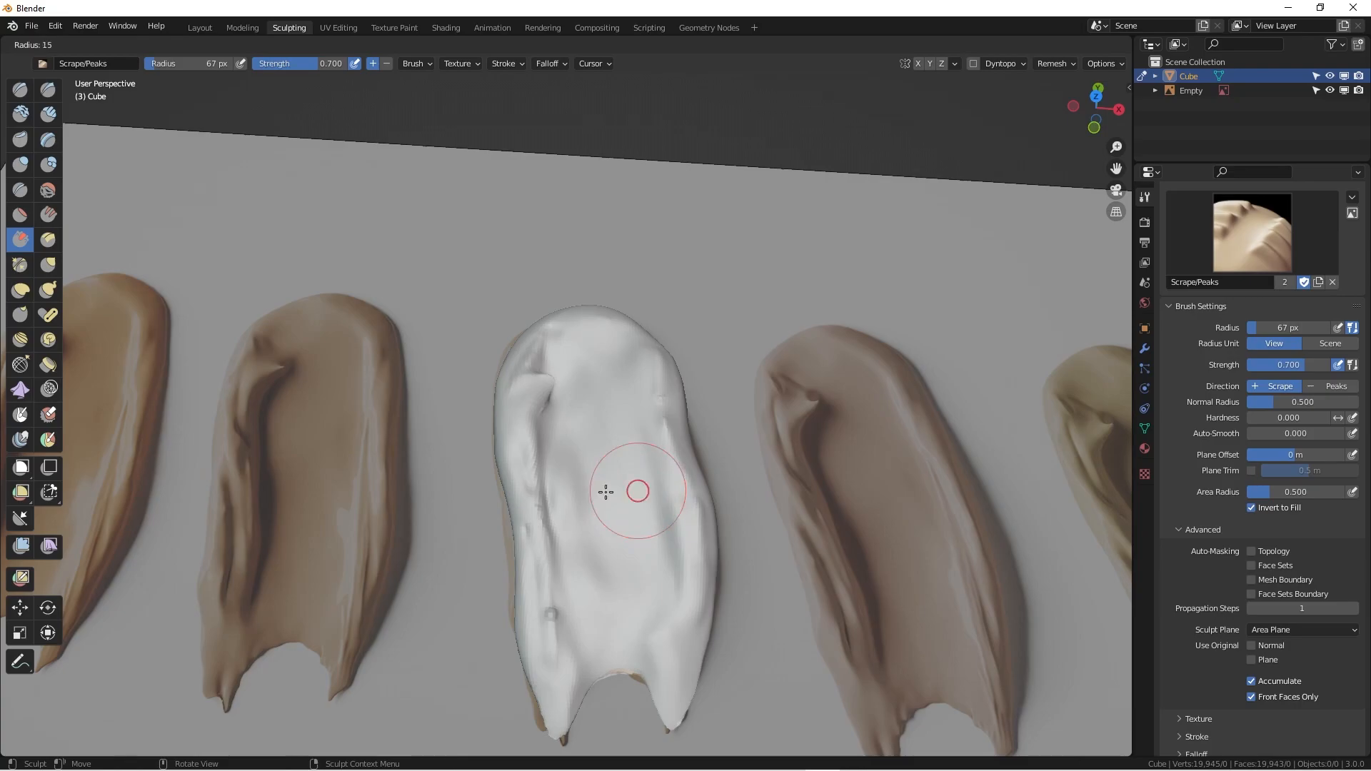
{"action": "left_click", "coordinate": [614, 491]}
{"action": "left_click_drag", "start_coordinate": [641, 509], "coordinate": [646, 468]}
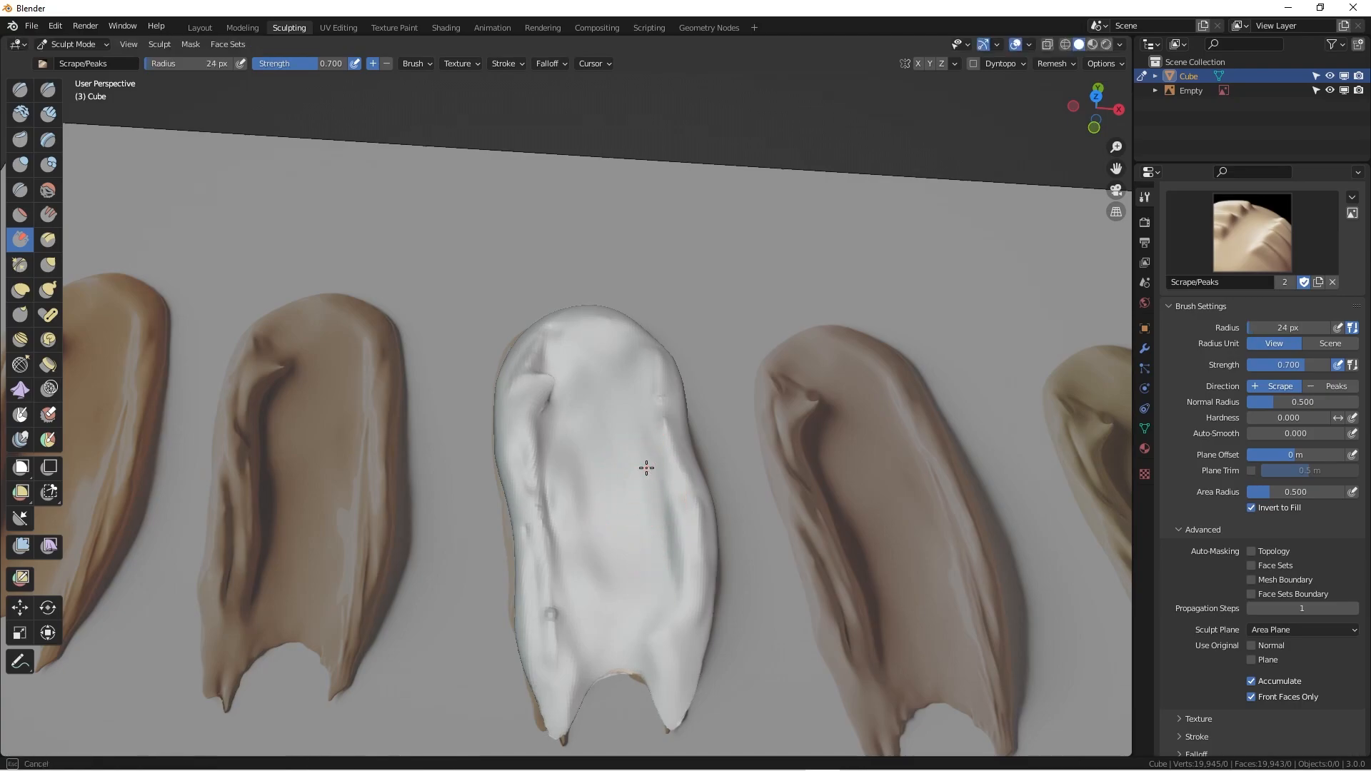
{"action": "left_click_drag", "start_coordinate": [669, 519], "coordinate": [664, 504]}
{"action": "left_click_drag", "start_coordinate": [576, 508], "coordinate": [575, 482]}
{"action": "mouse_move", "coordinate": [575, 486]}
{"action": "left_mouse_down"}
{"action": "mouse_move", "coordinate": [595, 613]}
{"action": "mouse_move", "coordinate": [663, 600]}
{"action": "left_mouse_up"}
{"action": "mouse_move", "coordinate": [662, 601]}
{"action": "middle_mouse_down"}
{"action": "mouse_move", "coordinate": [695, 621]}
{"action": "mouse_move", "coordinate": [659, 585]}
{"action": "mouse_move", "coordinate": [738, 569]}
{"action": "mouse_move", "coordinate": [673, 452]}
{"action": "mouse_move", "coordinate": [731, 349]}
{"action": "mouse_move", "coordinate": [608, 394]}
{"action": "mouse_move", "coordinate": [568, 448]}
{"action": "mouse_move", "coordinate": [485, 489]}
{"action": "middle_mouse_up"}
{"action": "middle_click_drag", "start_coordinate": [630, 451], "coordinate": [553, 419], "text": "shift"}
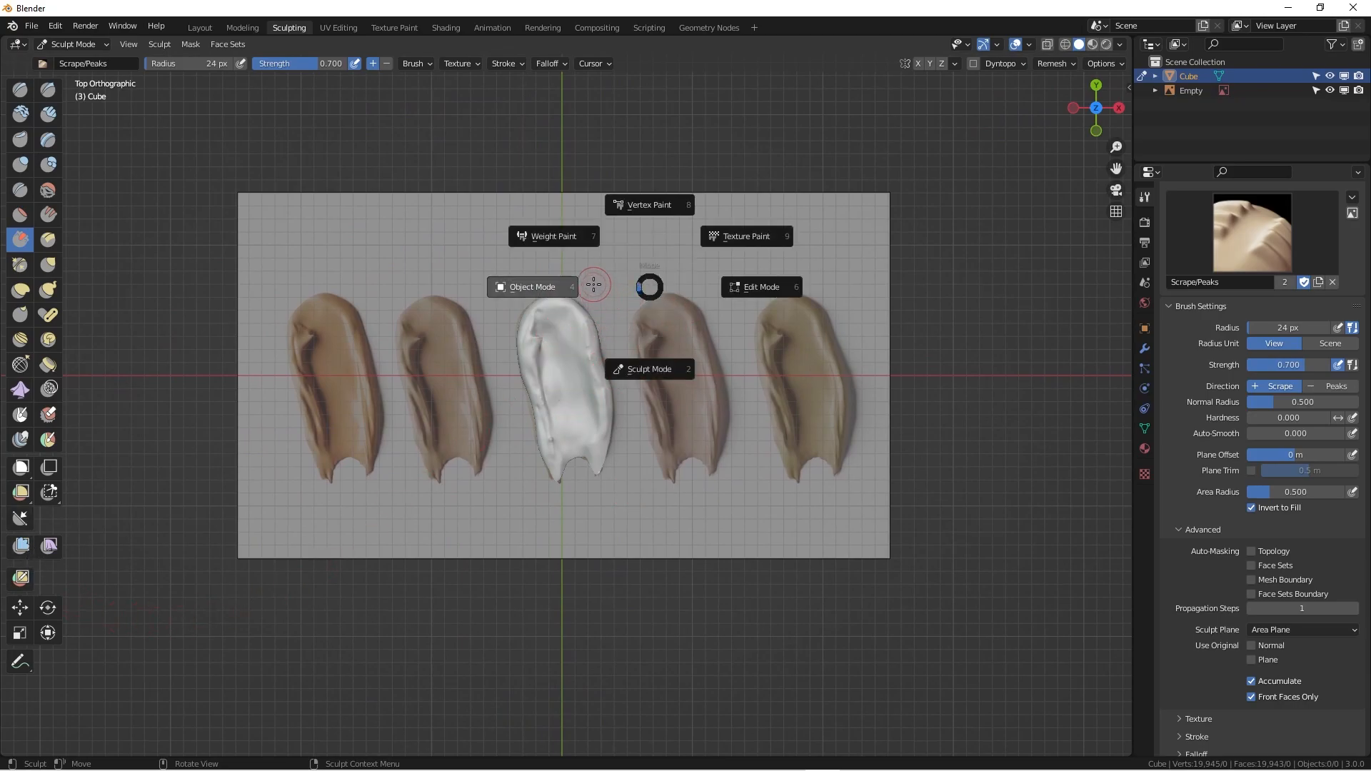
Switch the swatch to Object Mode and apply Shade Smooth to it.
{"action": "left_click", "coordinate": [565, 293]}
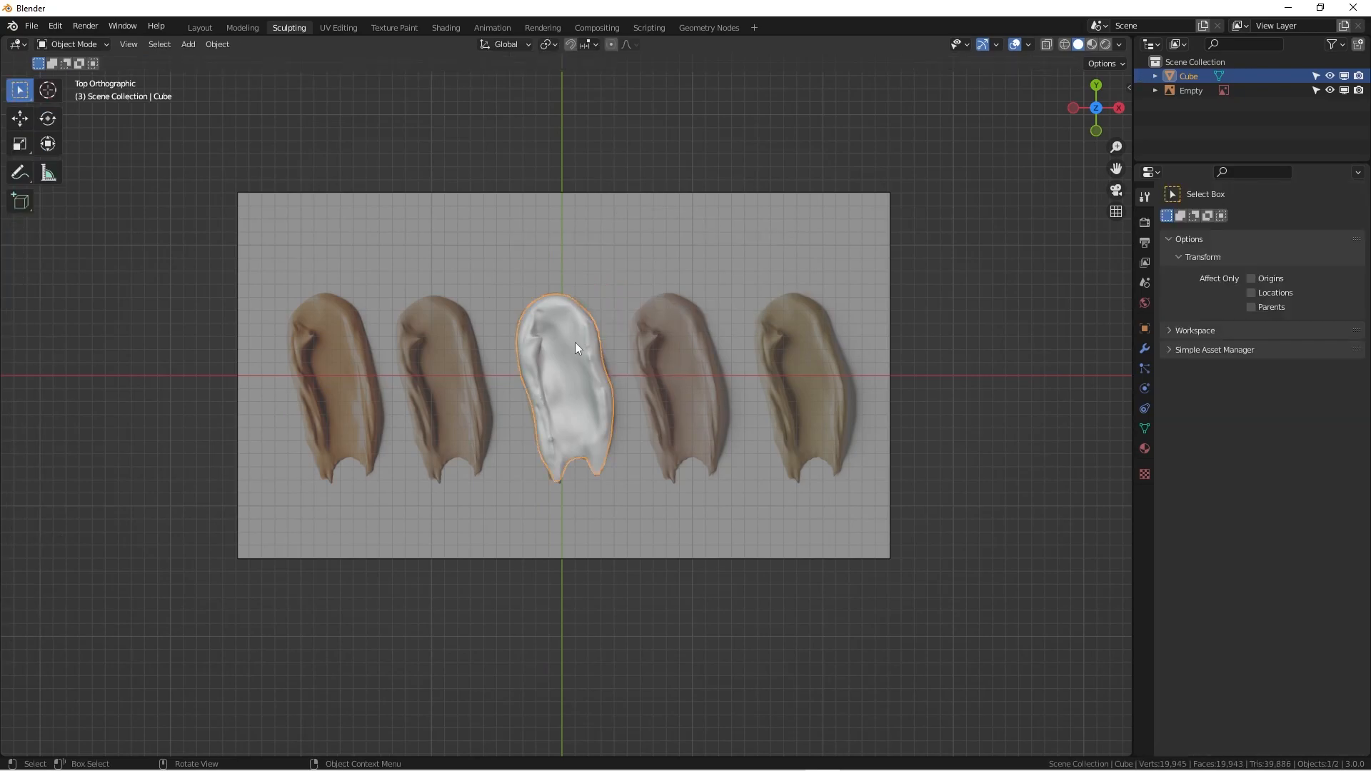
{"action": "right_click", "coordinate": [575, 341]}
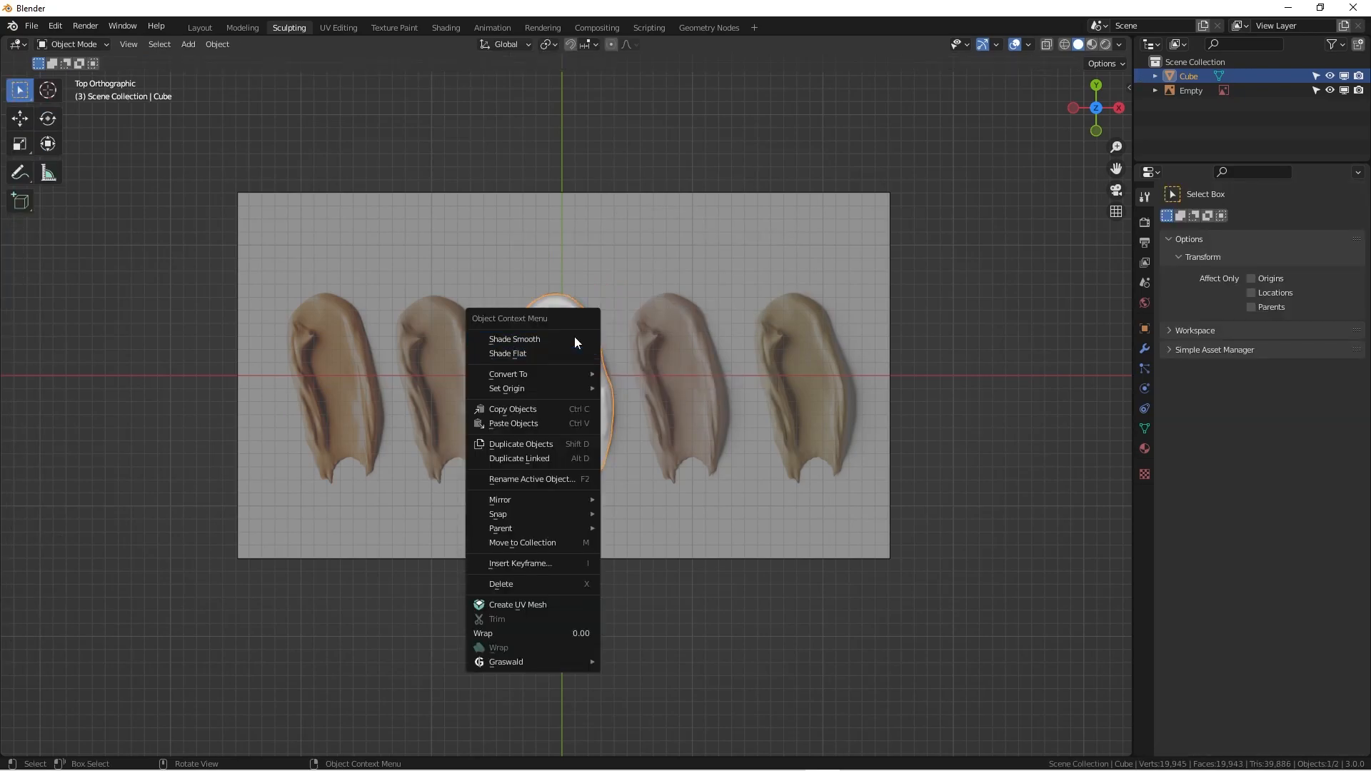
{"action": "left_click", "coordinate": [585, 350]}
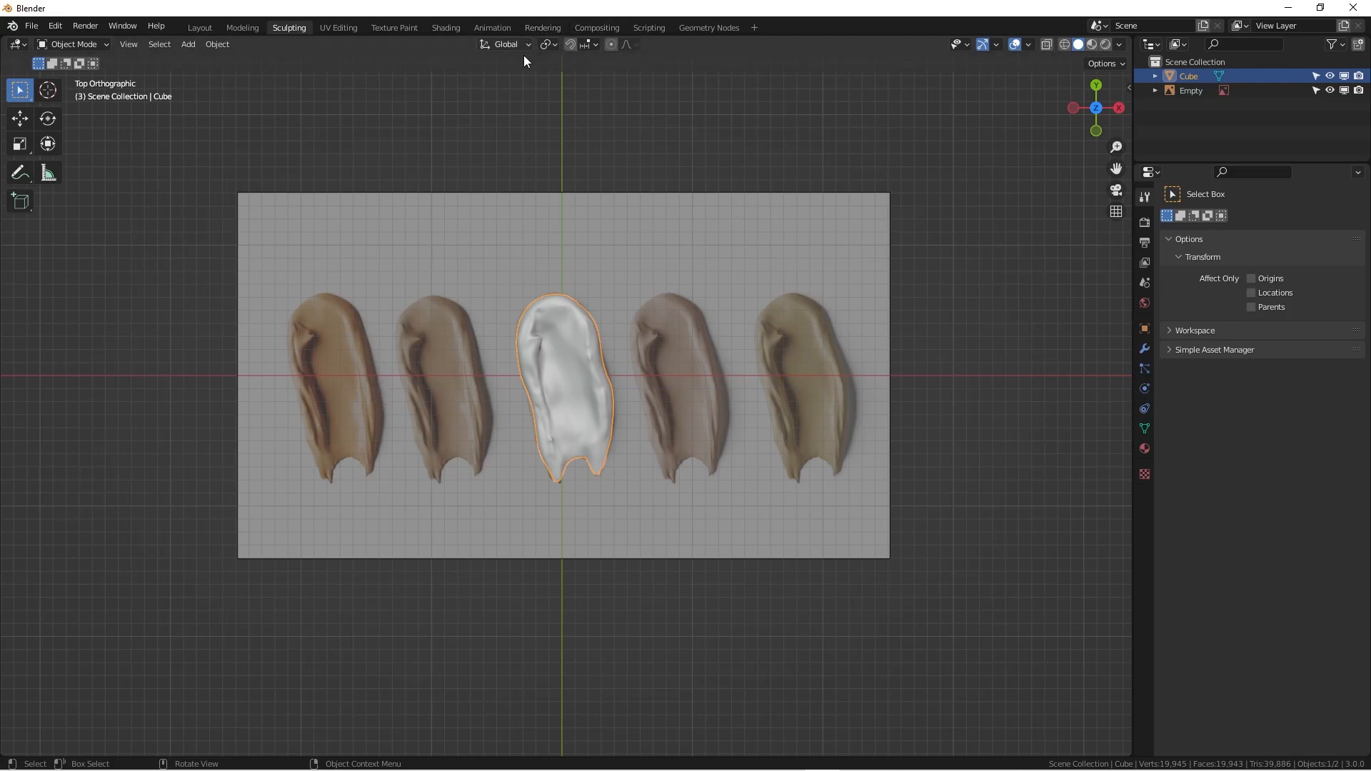
Open the Shading workspace with an enlarged top view of the scene, and hide the reference image.
{"action": "left_click", "coordinate": [444, 27]}
{"action": "key", "text": "KP_1"}
{"action": "key", "text": "KP_7"}
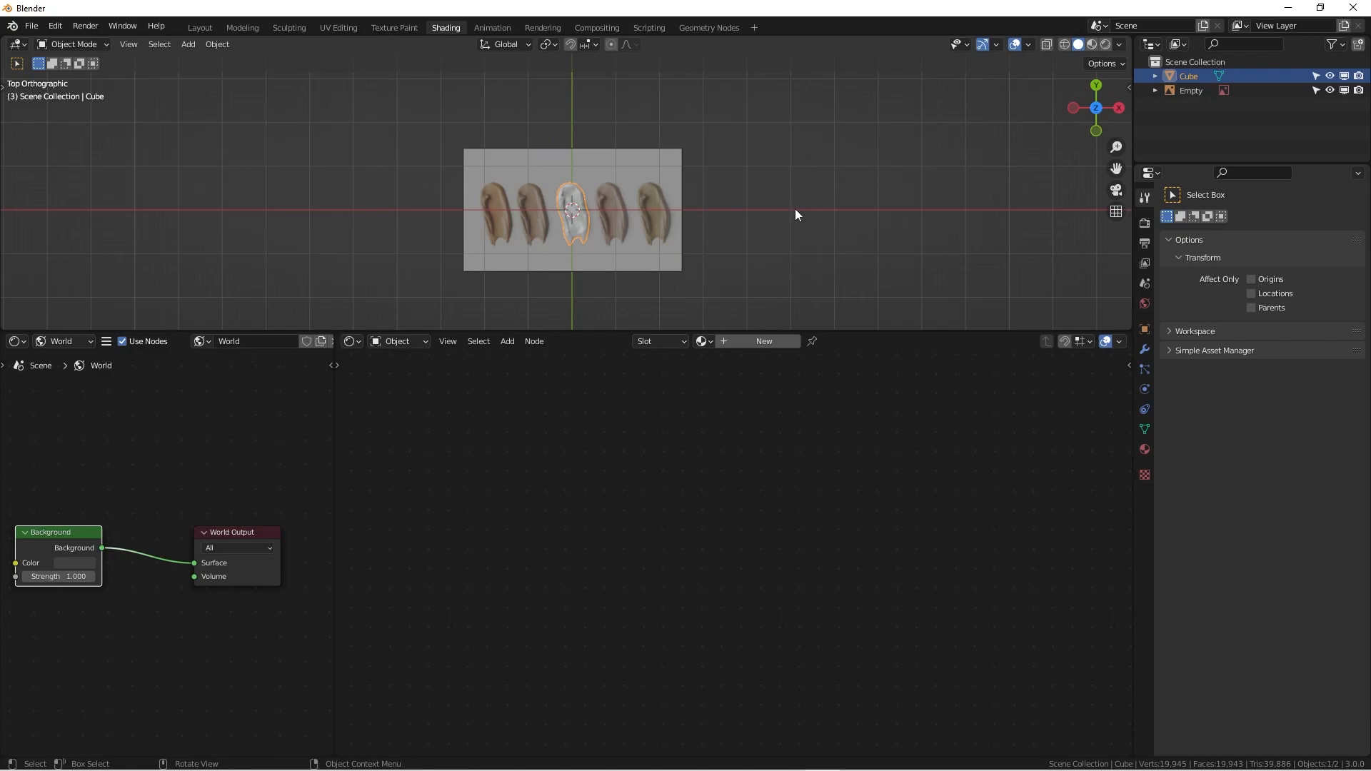
{"action": "left_click_drag", "start_coordinate": [625, 331], "coordinate": [611, 537]}
{"action": "left_click", "coordinate": [697, 338]}
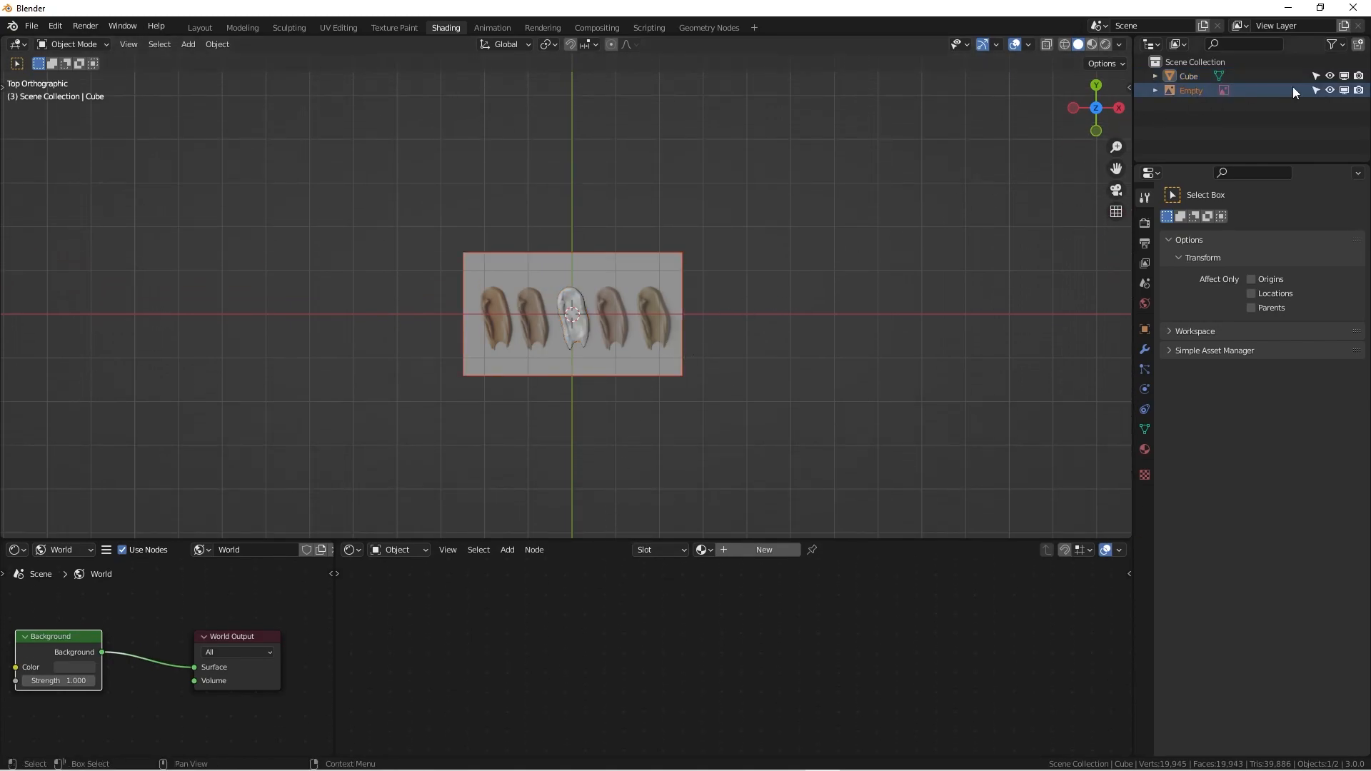
{"action": "left_click", "coordinate": [1330, 90]}
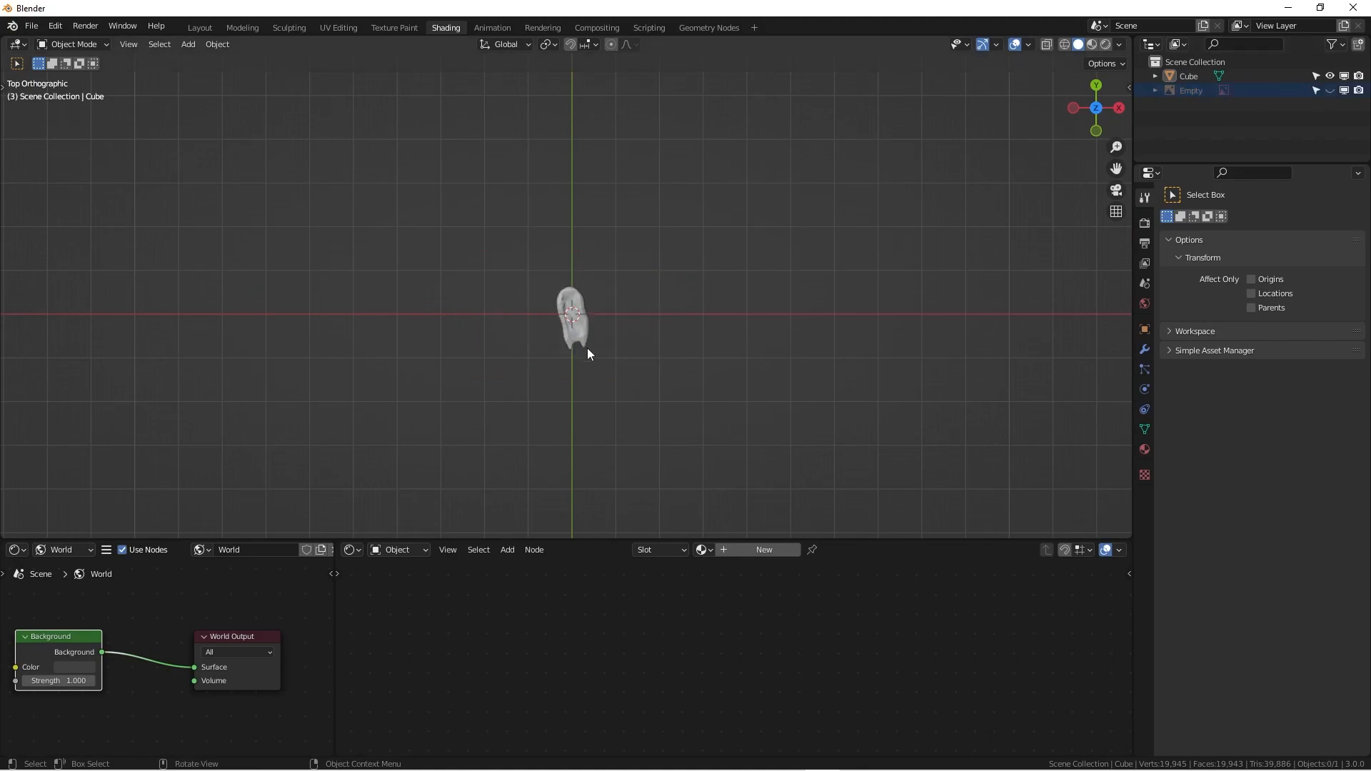
Add a plane at the scene's centre and scale it up as a large ground surface around the swatch.
{"action": "key", "text": "shift+a"}
{"action": "mouse_move", "coordinate": [605, 265]}
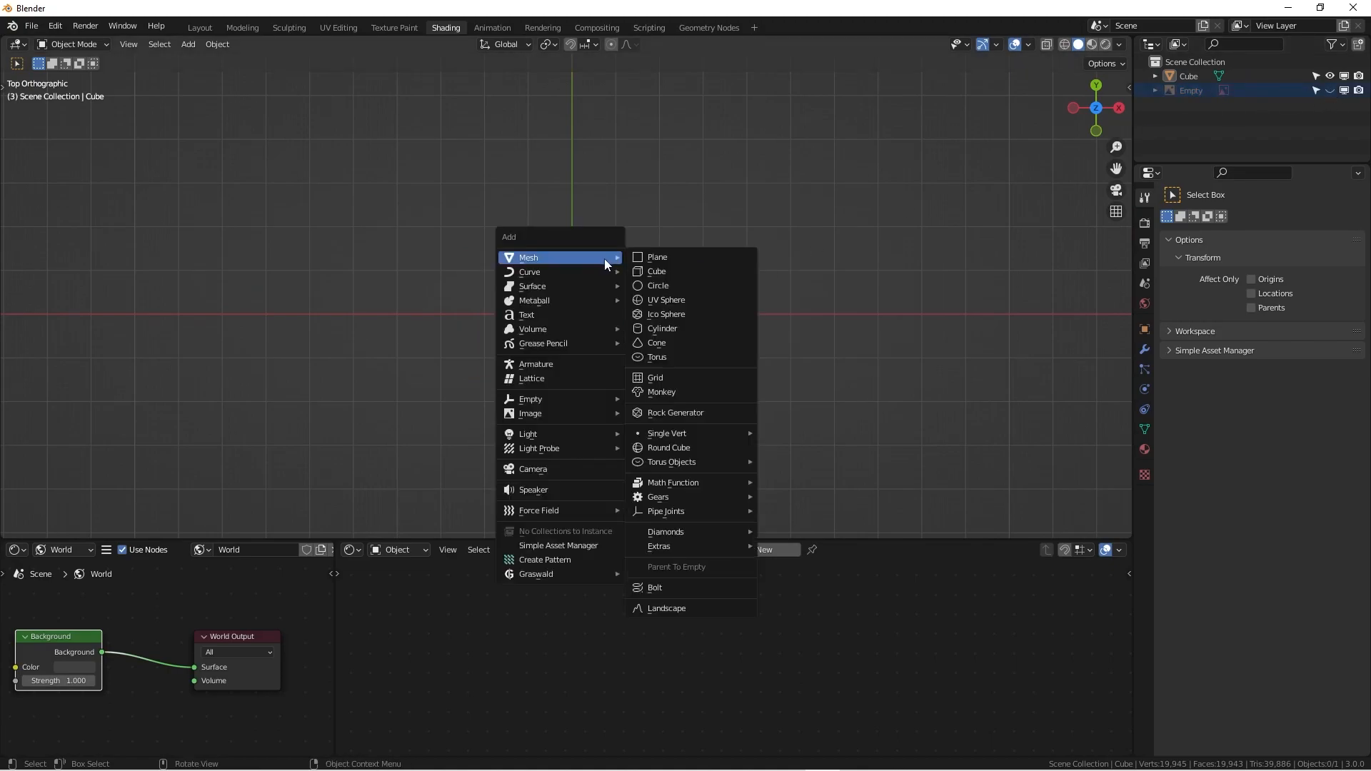
{"action": "left_click", "coordinate": [673, 258]}
{"action": "key", "text": "s"}
{"action": "left_click", "coordinate": [764, 255]}
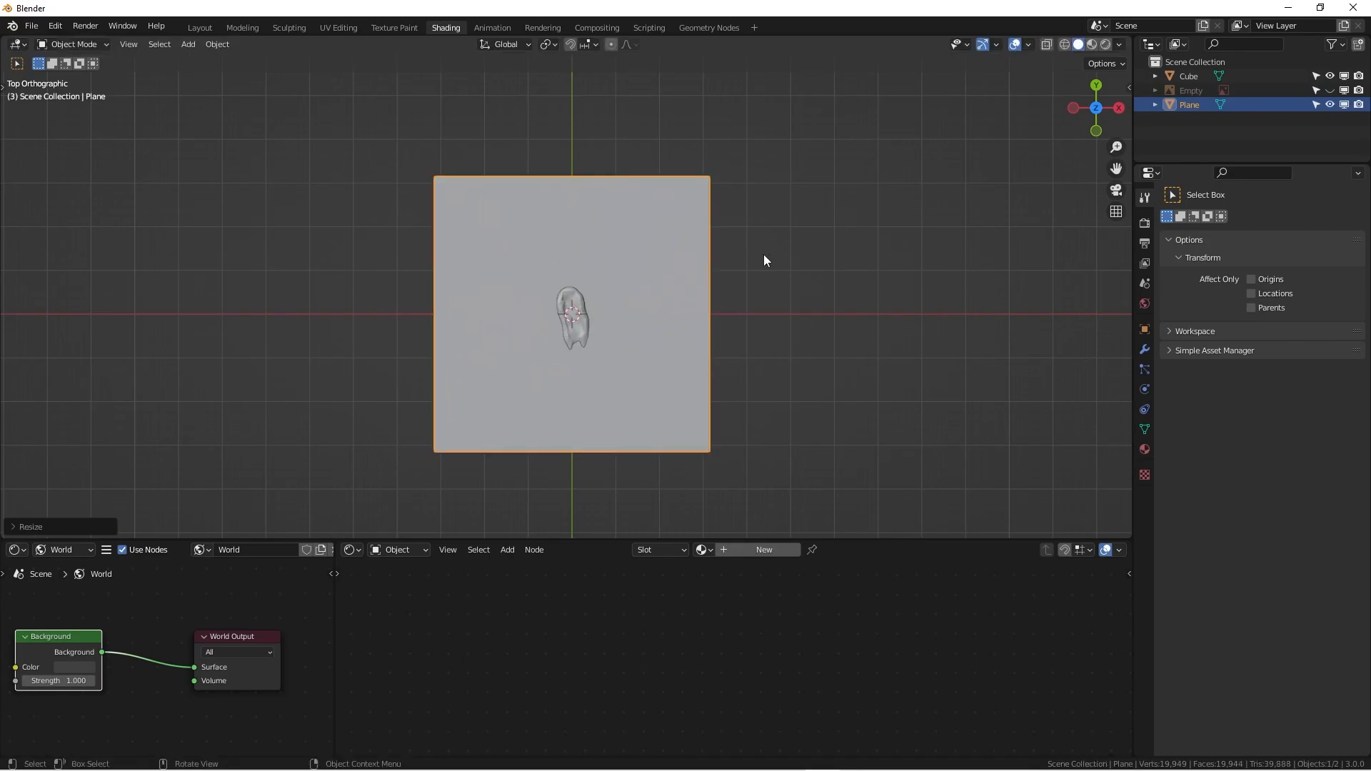
Add an area light at the scene's centre and rotate it -90° about the Y axis.
{"action": "key", "text": "shift+a"}
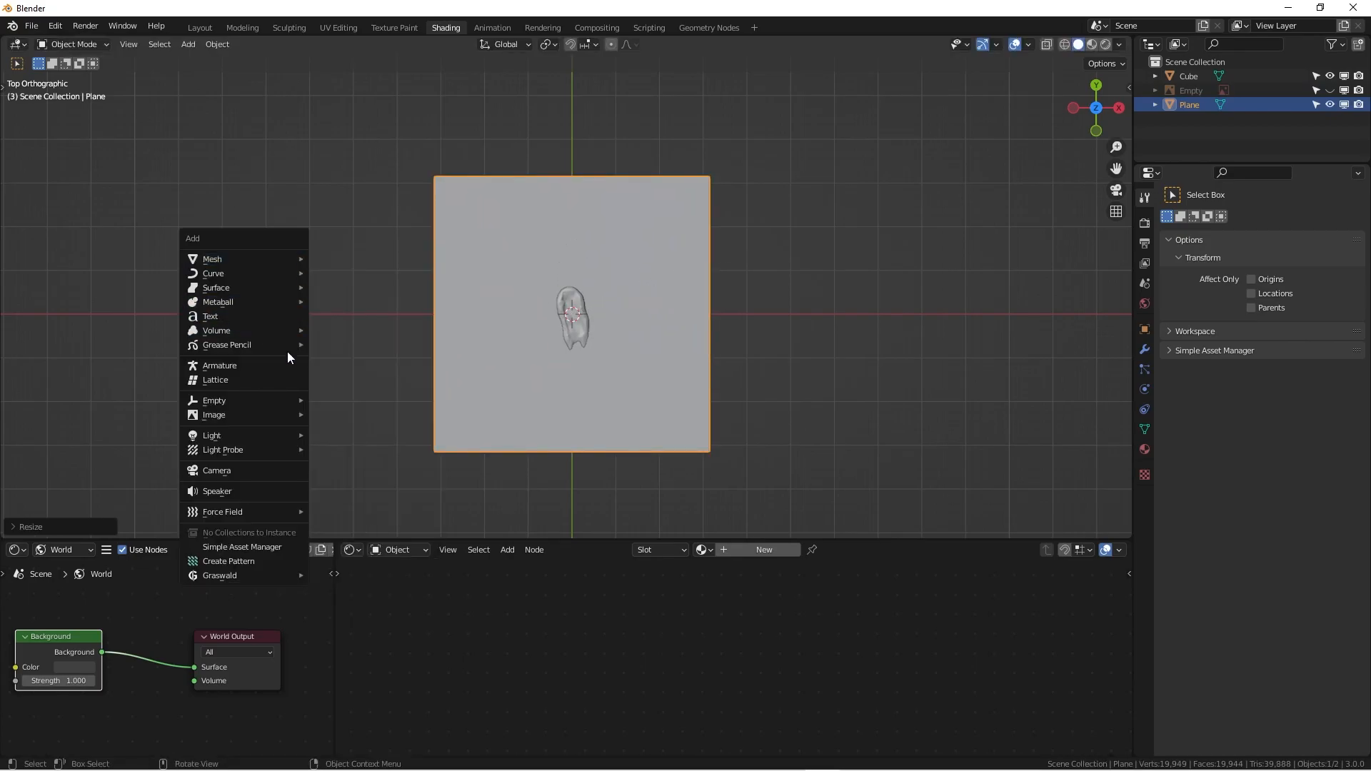
{"action": "mouse_move", "coordinate": [293, 434]}
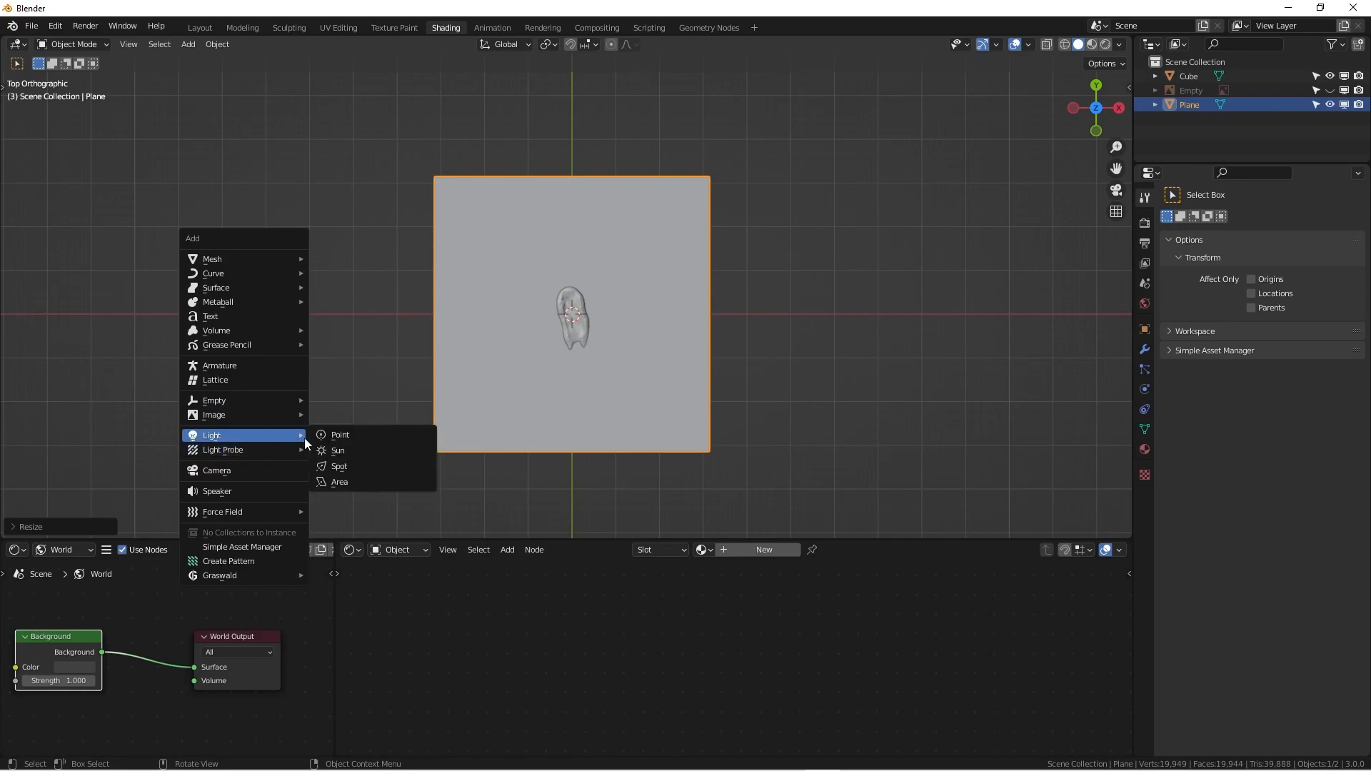
{"action": "left_click", "coordinate": [371, 481]}
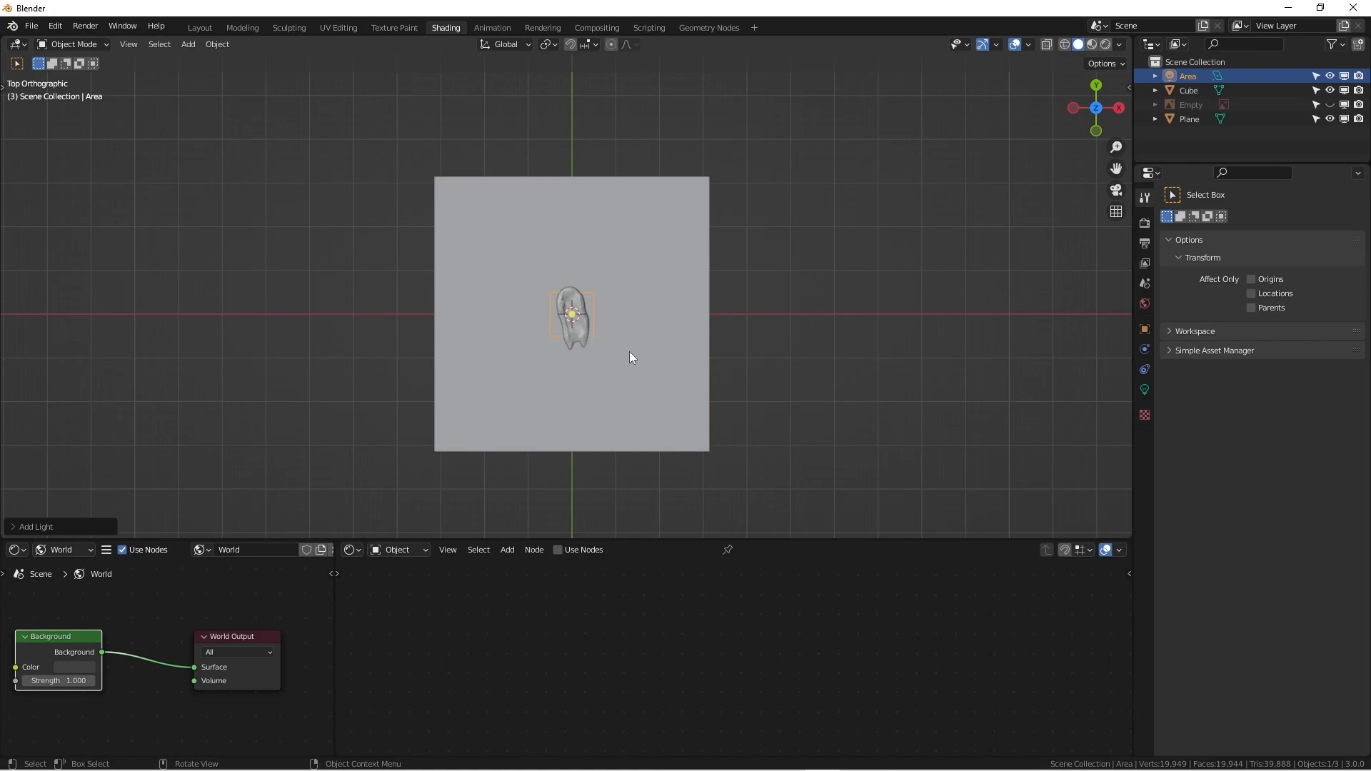
{"action": "key", "text": "r"}
{"action": "type", "text": "y"}
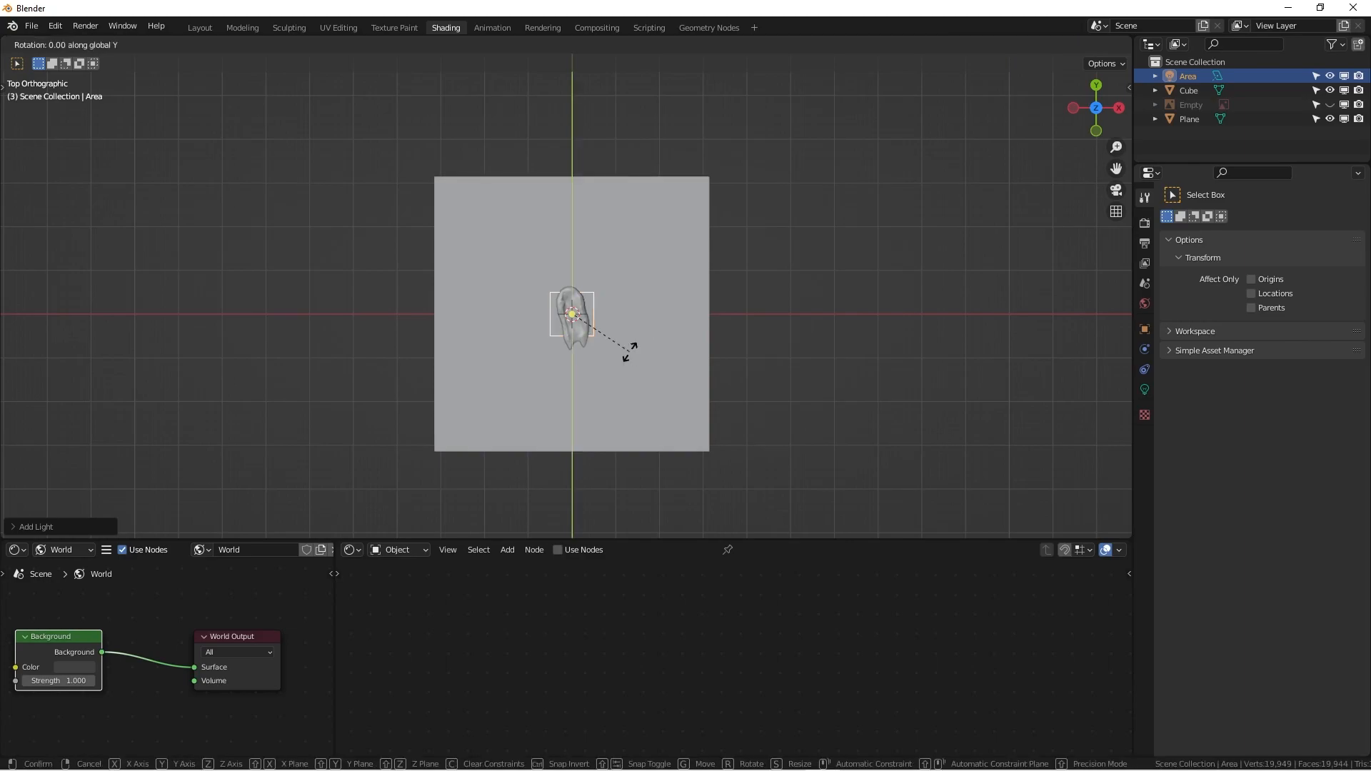
{"action": "type", "text": "-90"}
{"action": "key", "text": "Return"}
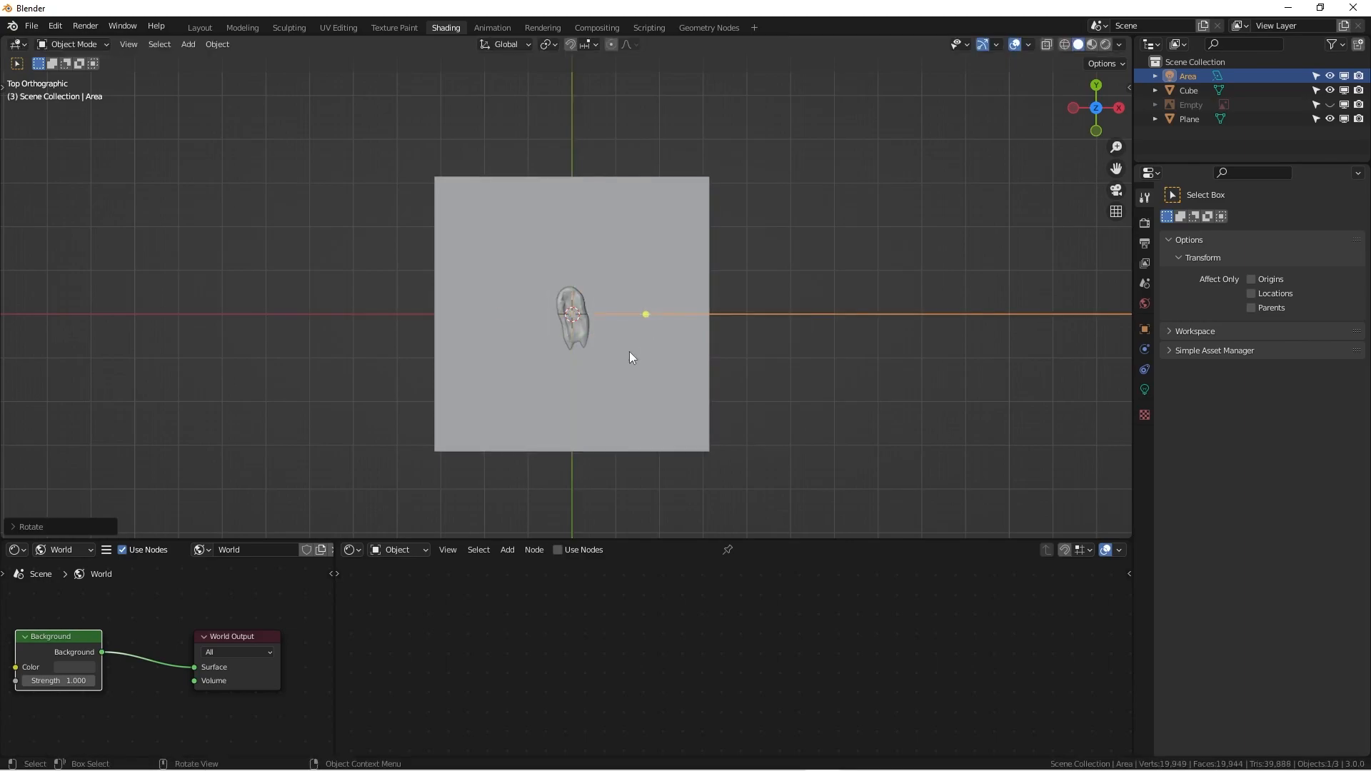
Move the area light about 5 m along negative X, beyond the plane's edge, and scale it up until it is longer than the plane.
{"action": "key", "text": "g"}
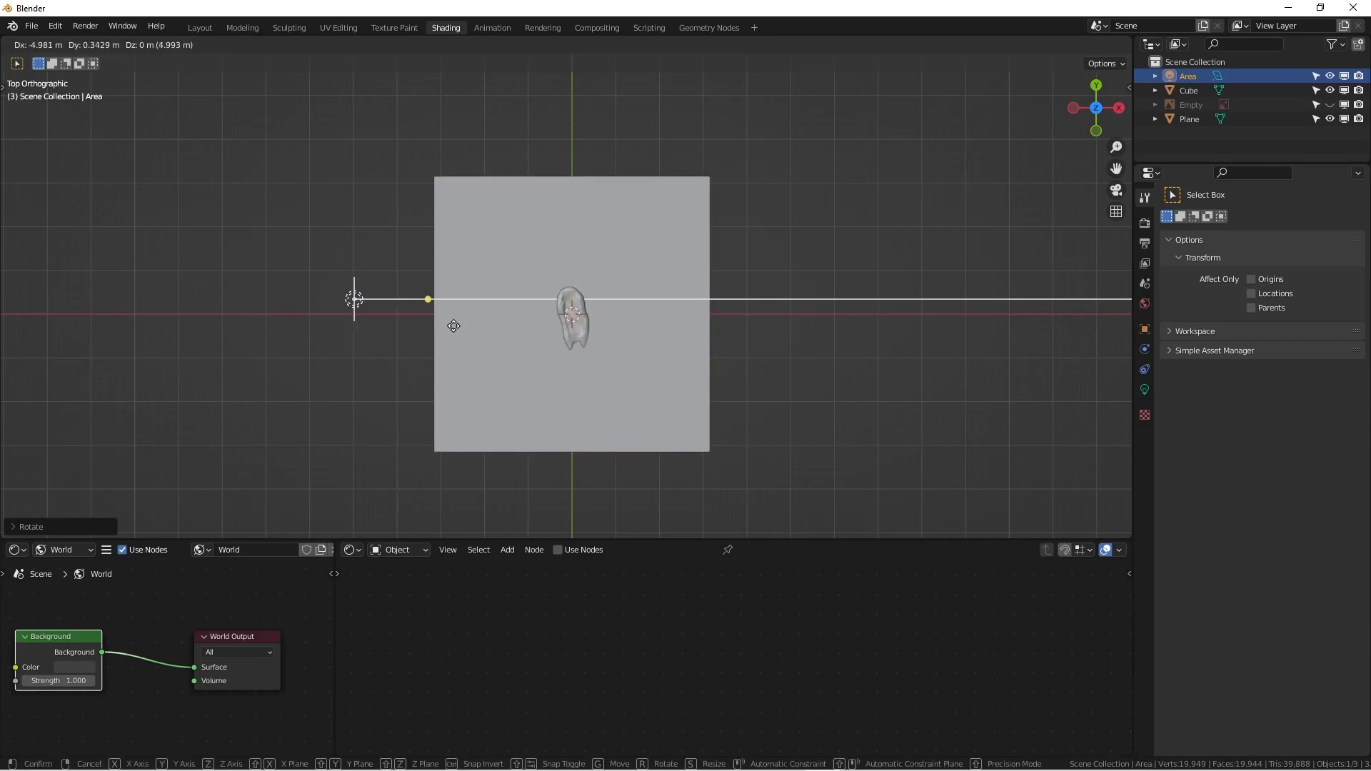
{"action": "left_click", "coordinate": [456, 328]}
{"action": "key", "text": "s"}
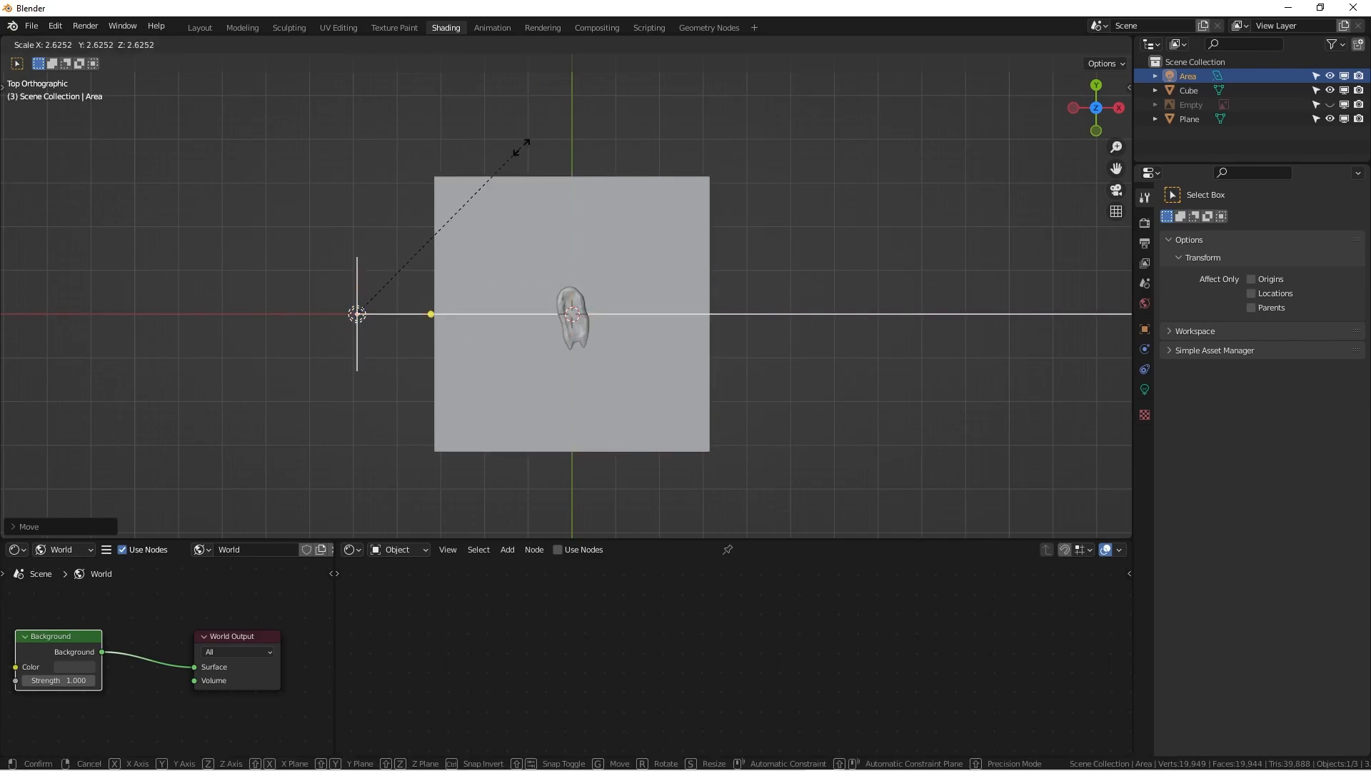
{"action": "left_click", "coordinate": [1000, 410]}
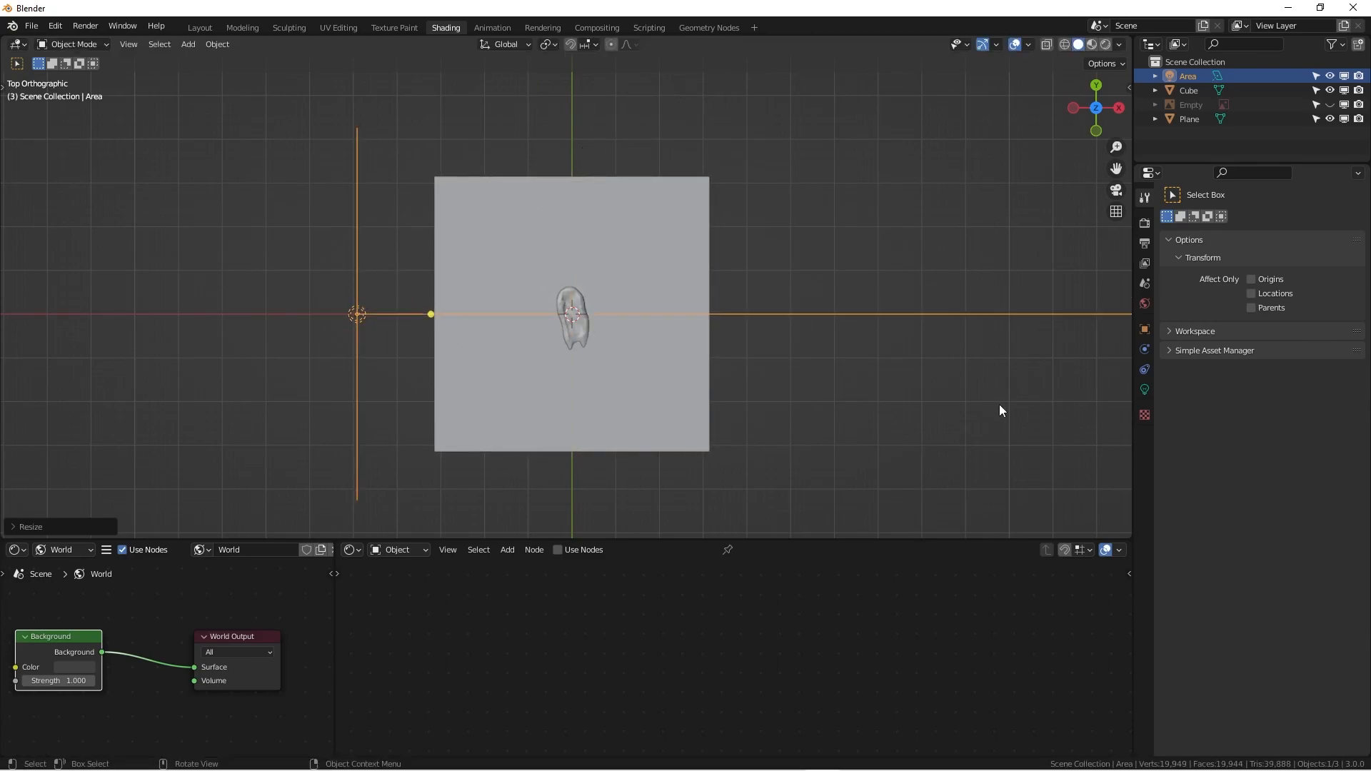
Set the area light's power to 1000 W and switch the viewport to Rendered shading.
{"action": "left_click", "coordinate": [1144, 389]}
{"action": "left_click", "coordinate": [1314, 322]}
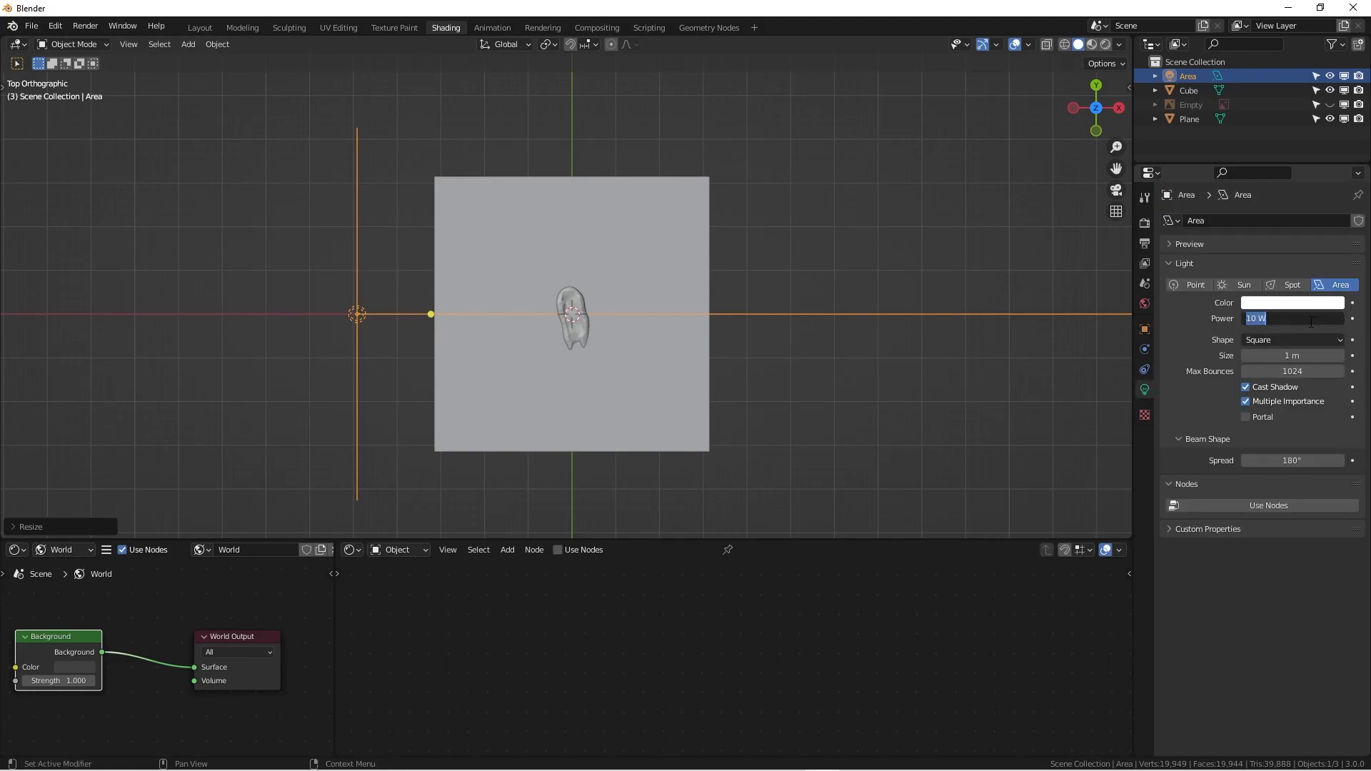
{"action": "type", "text": "1"}
{"action": "key", "text": "Return"}
{"action": "left_click", "coordinate": [1104, 44]}
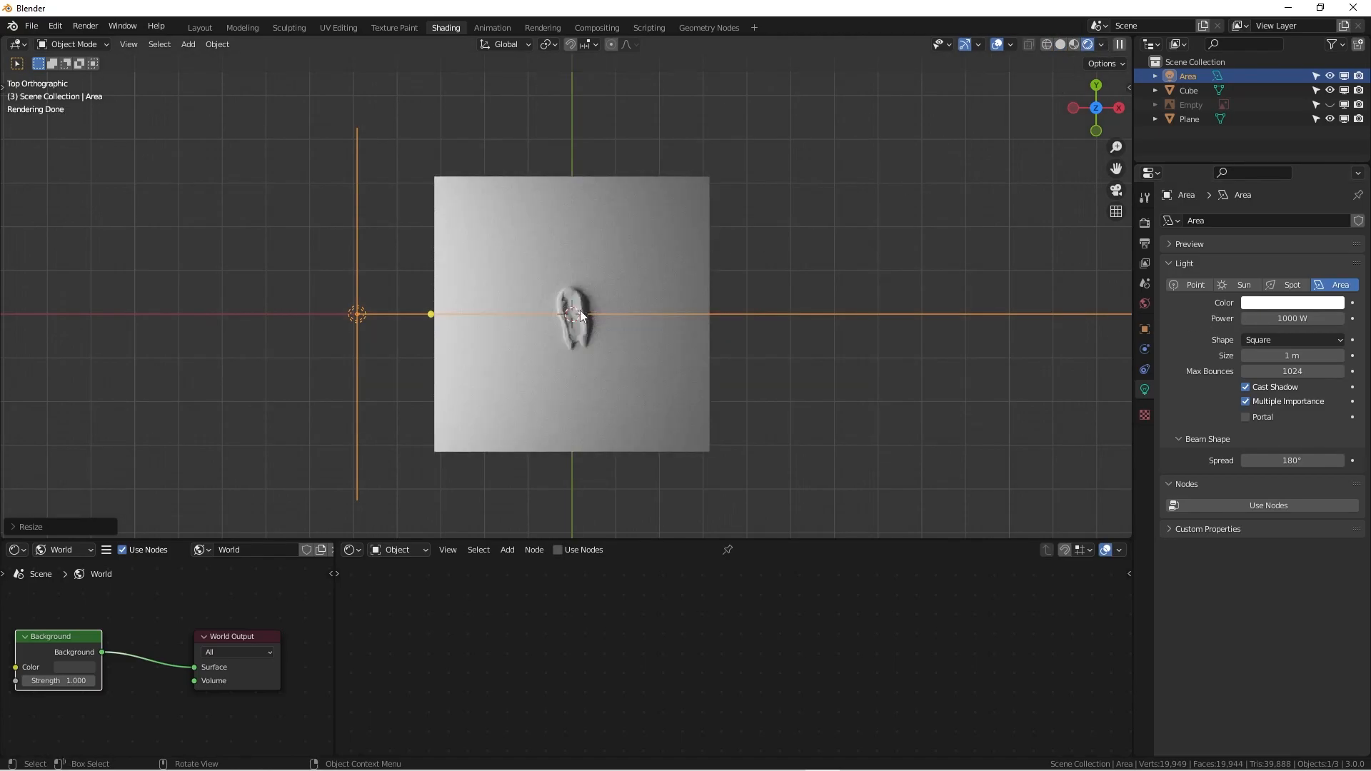
{"action": "scroll", "coordinate": [581, 311], "scroll_direction": "up", "scroll_amount": 3}
{"action": "scroll", "coordinate": [367, 321], "scroll_direction": "down", "scroll_amount": 3}
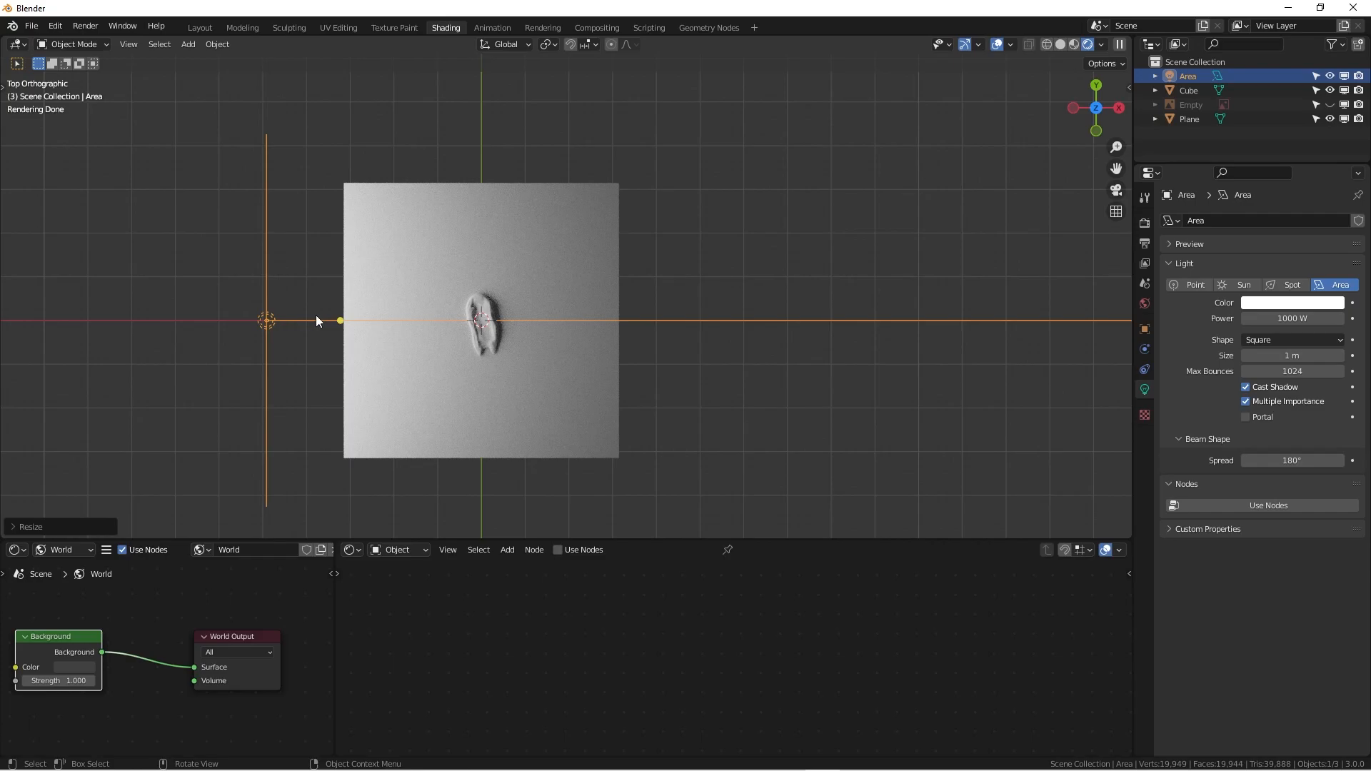
Move the area light about 1.5 m along X, close to the ground plane's edge.
{"action": "key", "text": "g"}
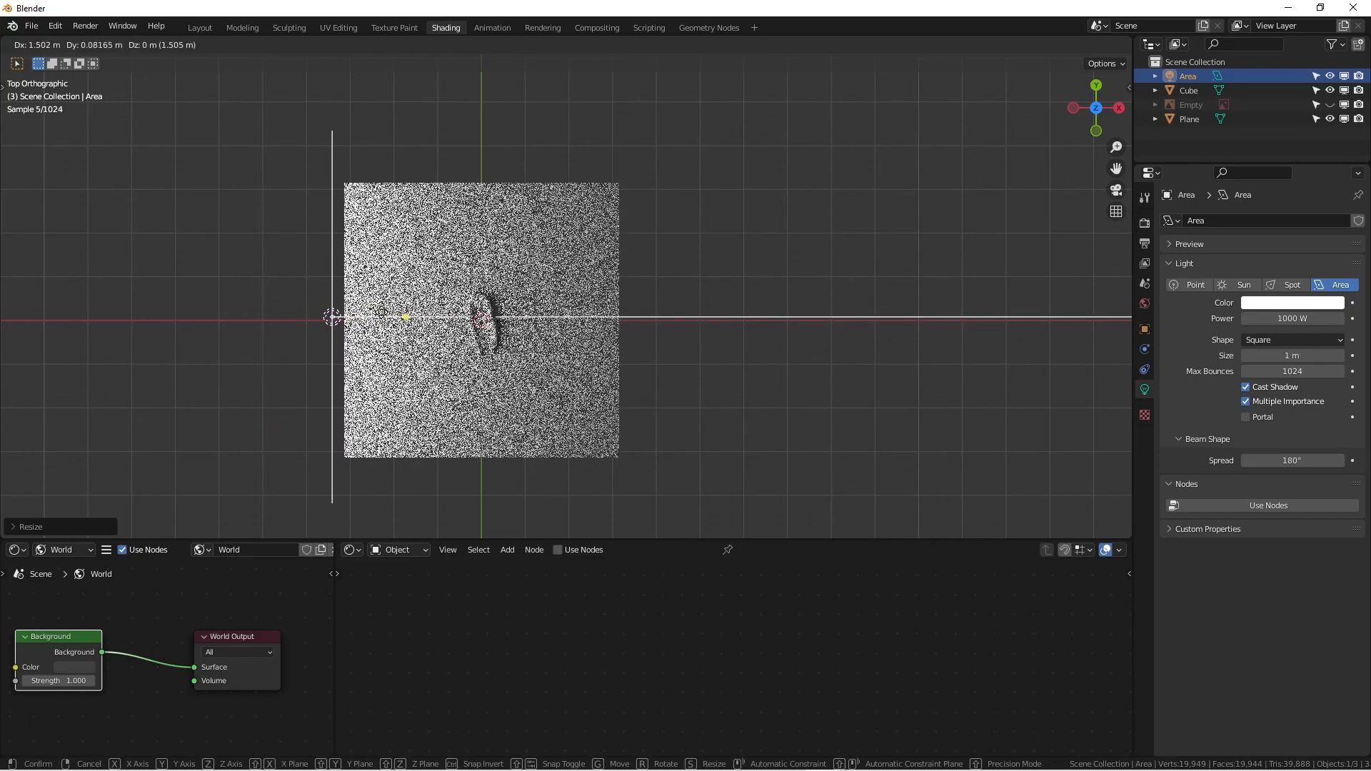
{"action": "left_click", "coordinate": [382, 312]}
{"action": "middle_click_drag", "start_coordinate": [521, 324], "coordinate": [558, 314], "text": "shift"}
{"action": "scroll", "coordinate": [522, 311], "scroll_direction": "up", "scroll_amount": 1}
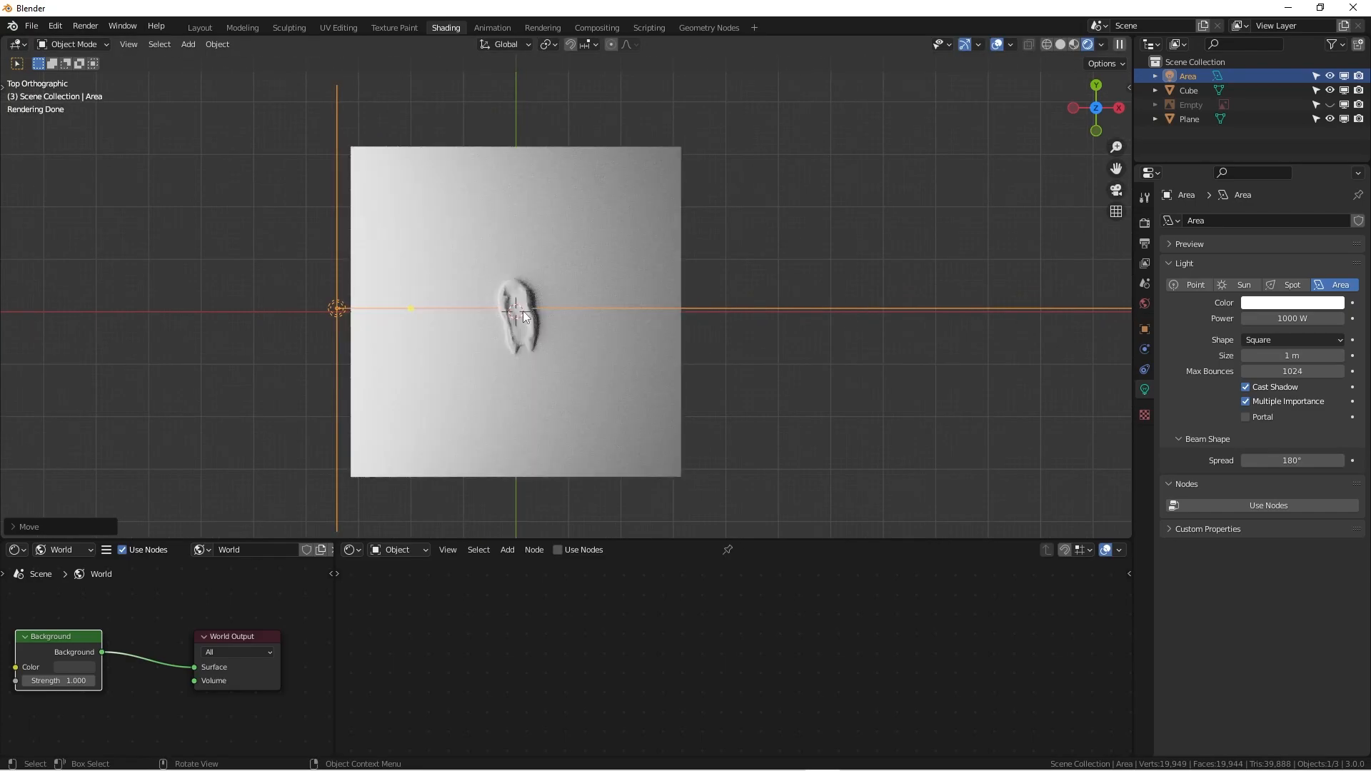
Select the swatch and enlarge the shader node editor to make more room for its nodes.
{"action": "left_click", "coordinate": [523, 310]}
{"action": "scroll", "coordinate": [575, 319], "scroll_direction": "down", "scroll_amount": 4}
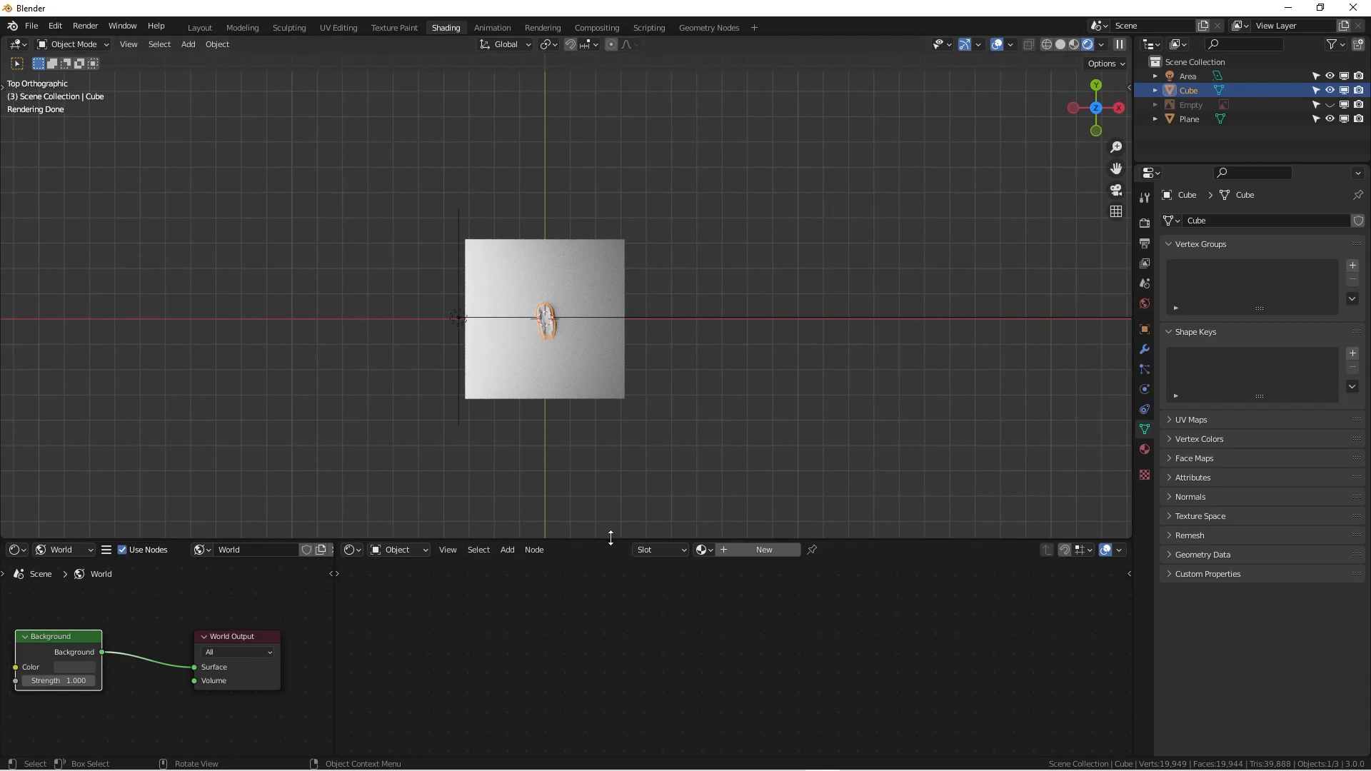
{"action": "left_click_drag", "start_coordinate": [609, 536], "coordinate": [599, 459]}
{"action": "scroll", "coordinate": [603, 449], "scroll_direction": "up", "scroll_amount": 3}
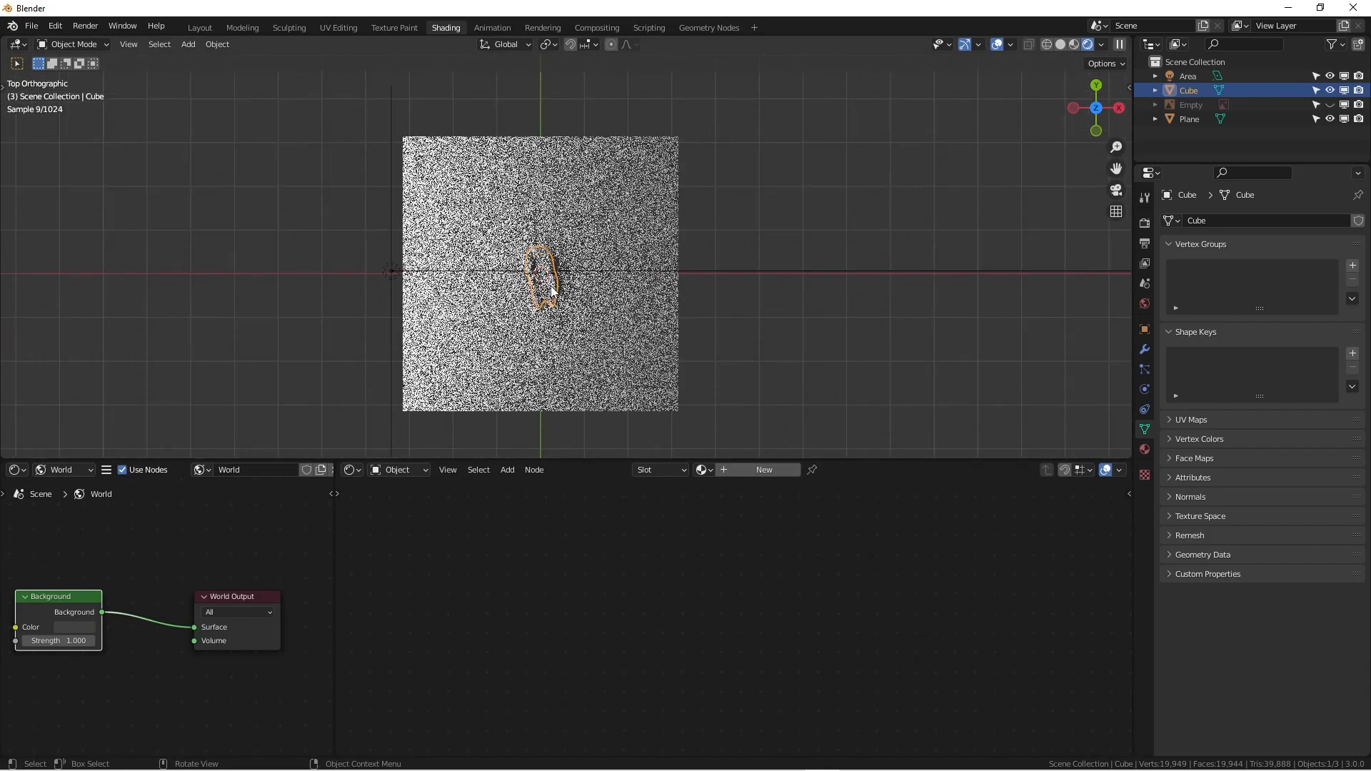
Create a new material for the ground plane and a separate new material for the swatch.
{"action": "left_click", "coordinate": [614, 361]}
{"action": "left_click", "coordinate": [750, 471]}
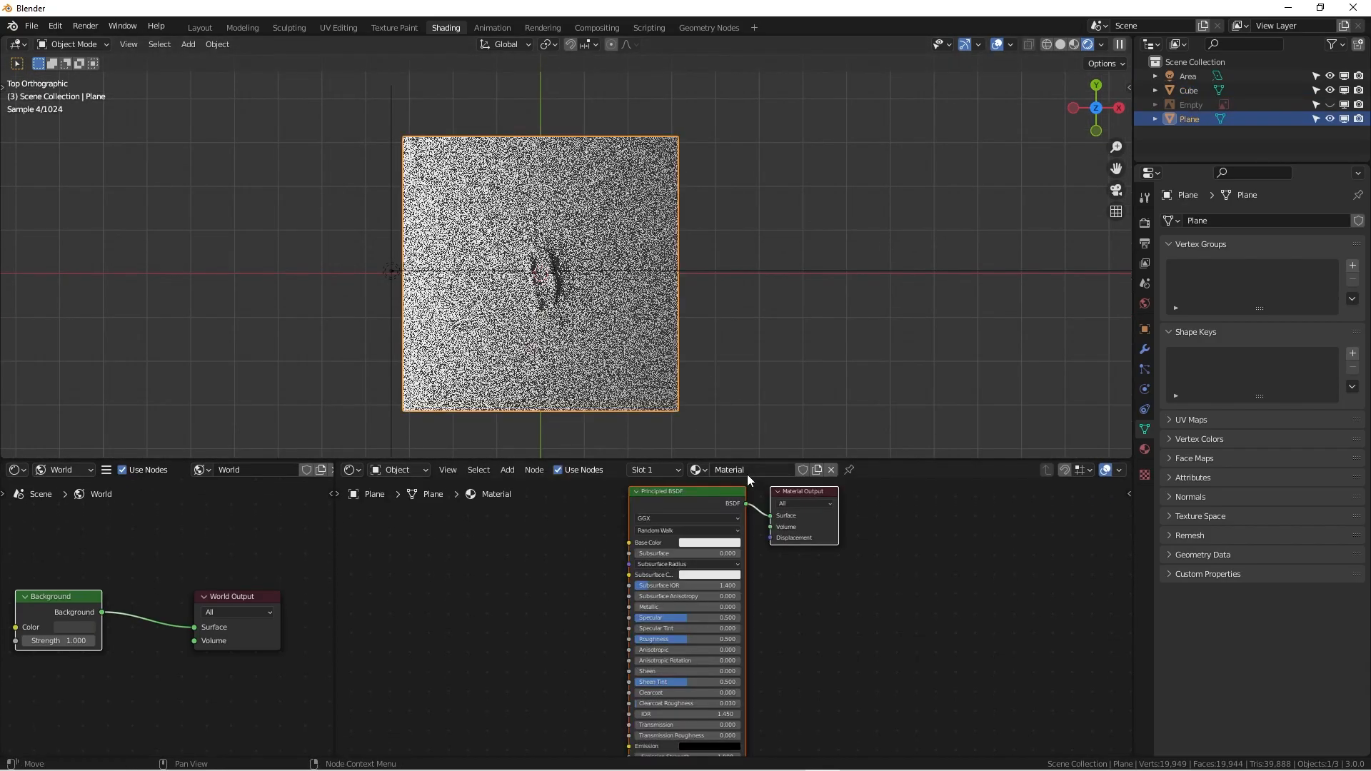
{"action": "left_click", "coordinate": [707, 547]}
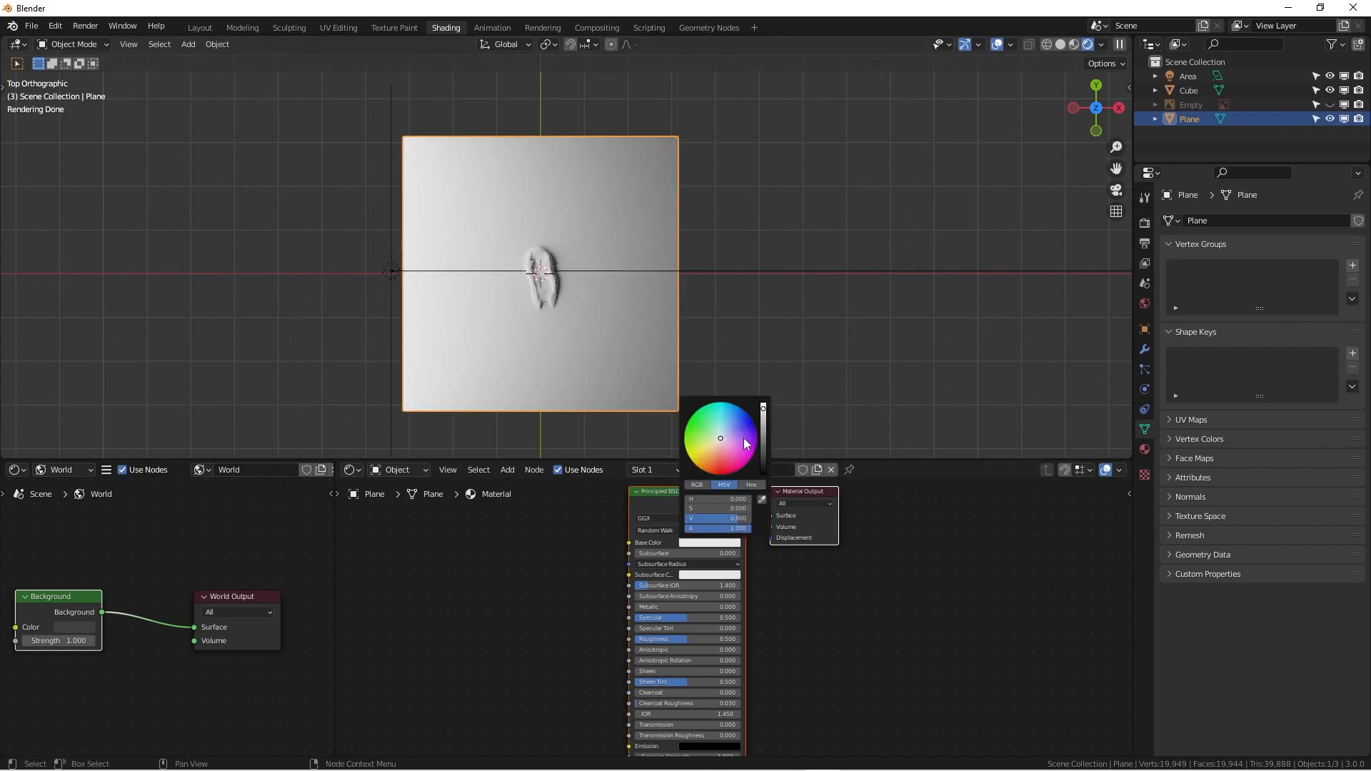
{"action": "left_click", "coordinate": [554, 279]}
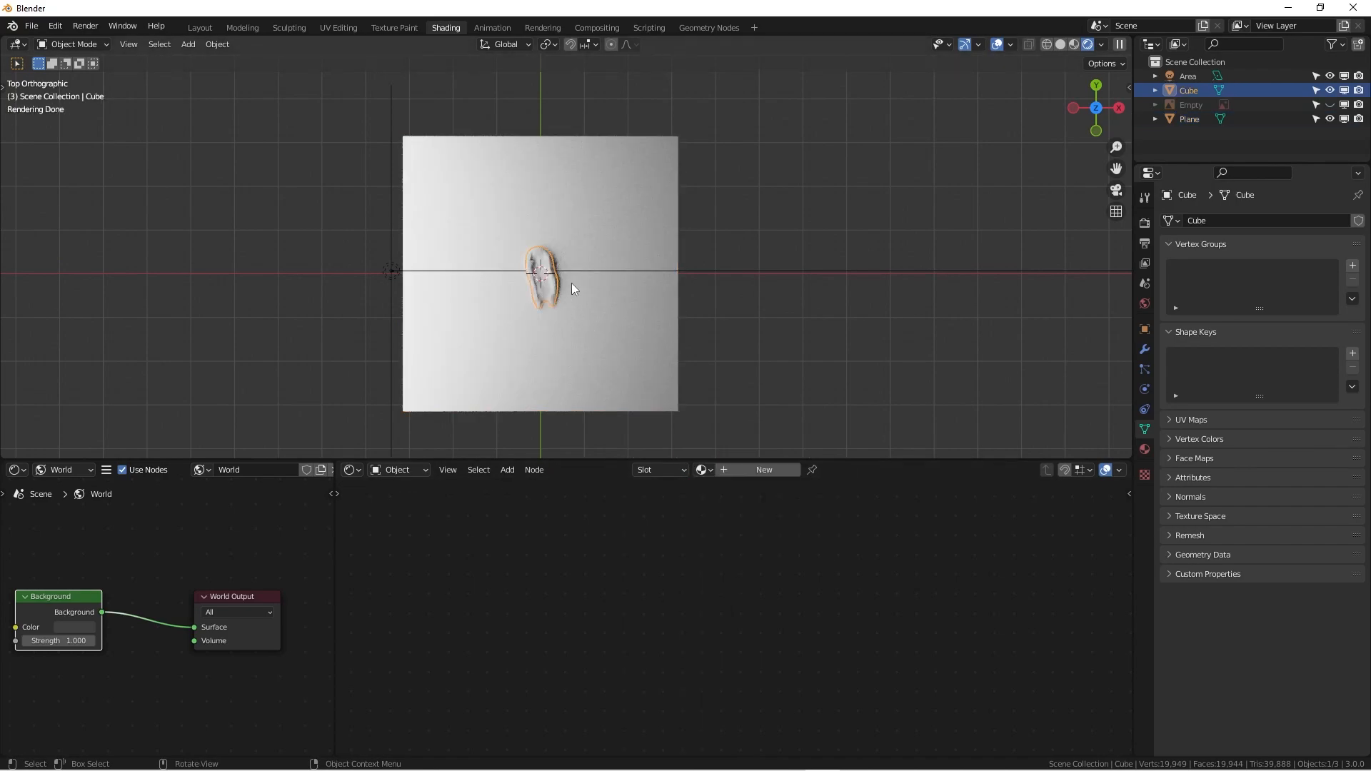
{"action": "left_click", "coordinate": [743, 467]}
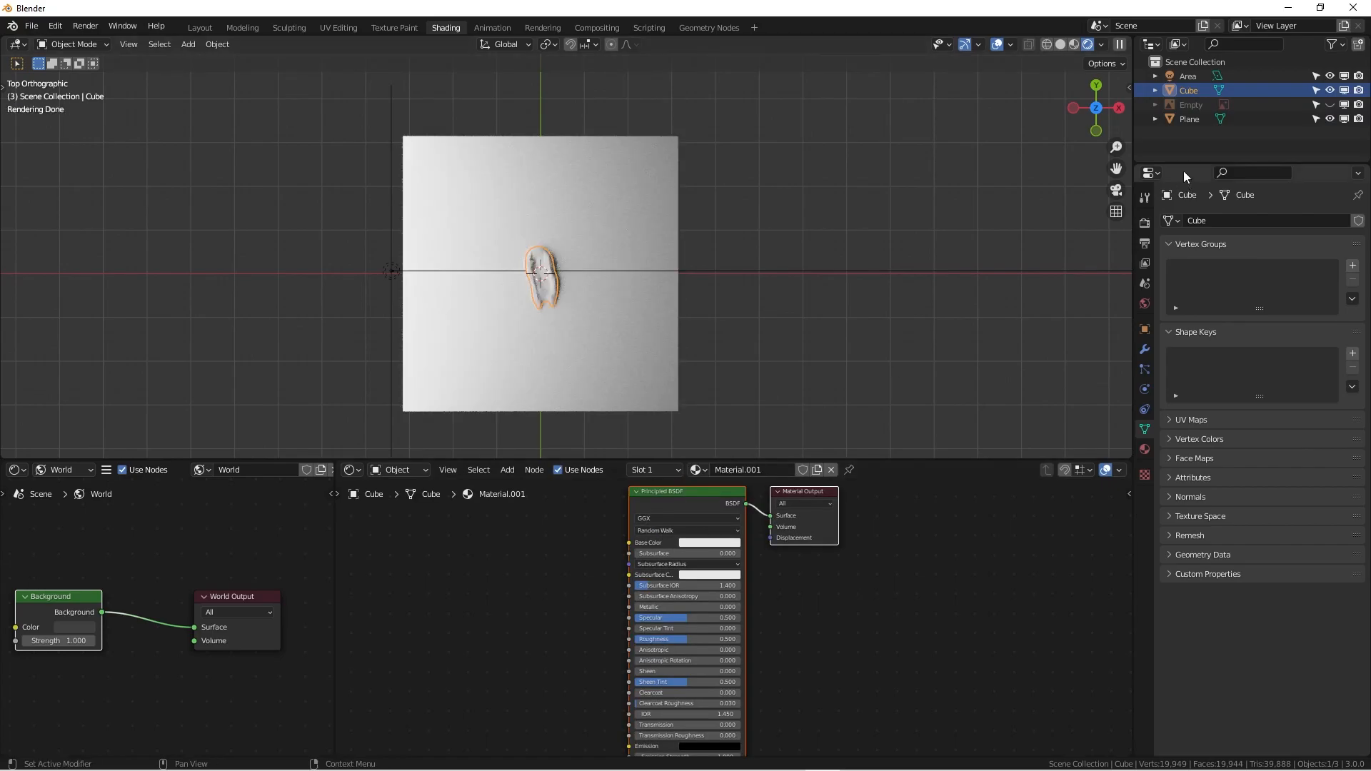
Unhide the reference image, move it 6.5 m along X beside the plane, and set its opacity to 1.
{"action": "left_click", "coordinate": [1332, 105]}
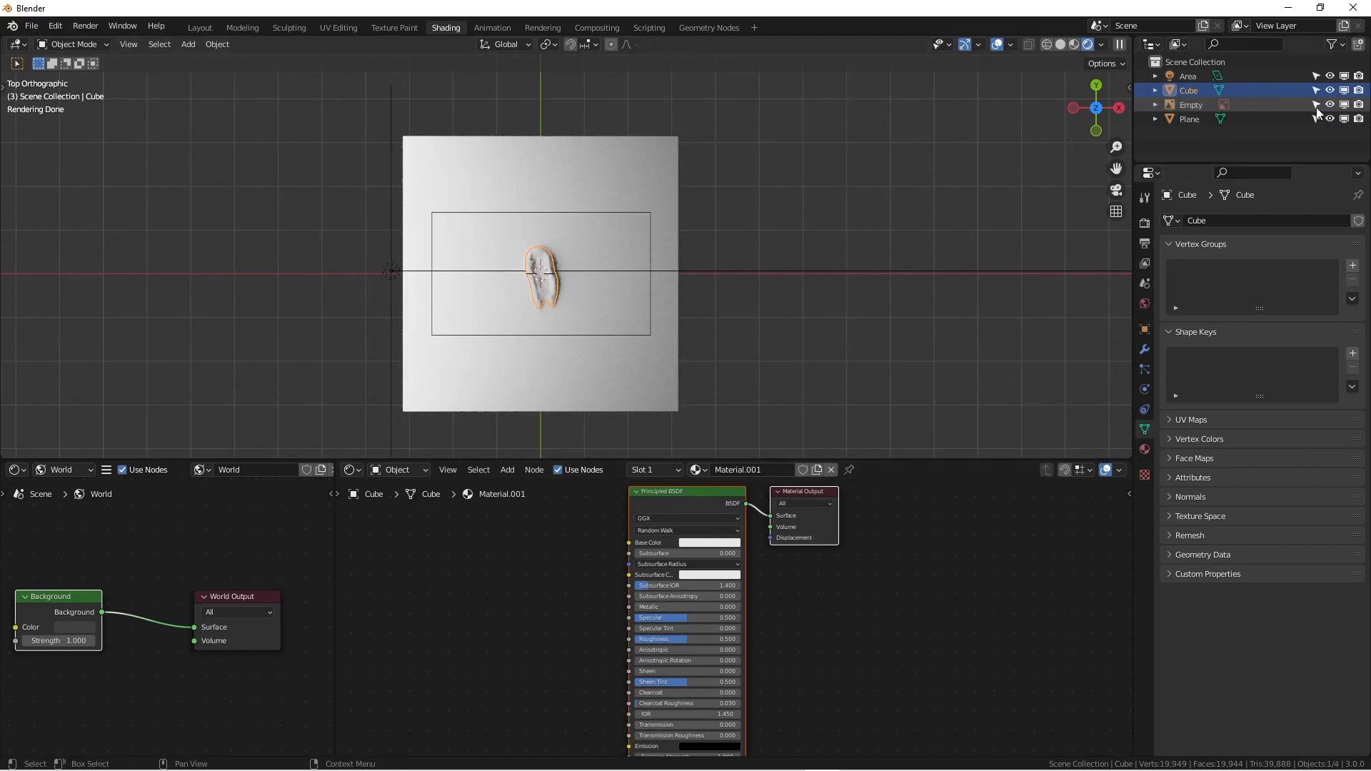
{"action": "left_click", "coordinate": [1202, 106]}
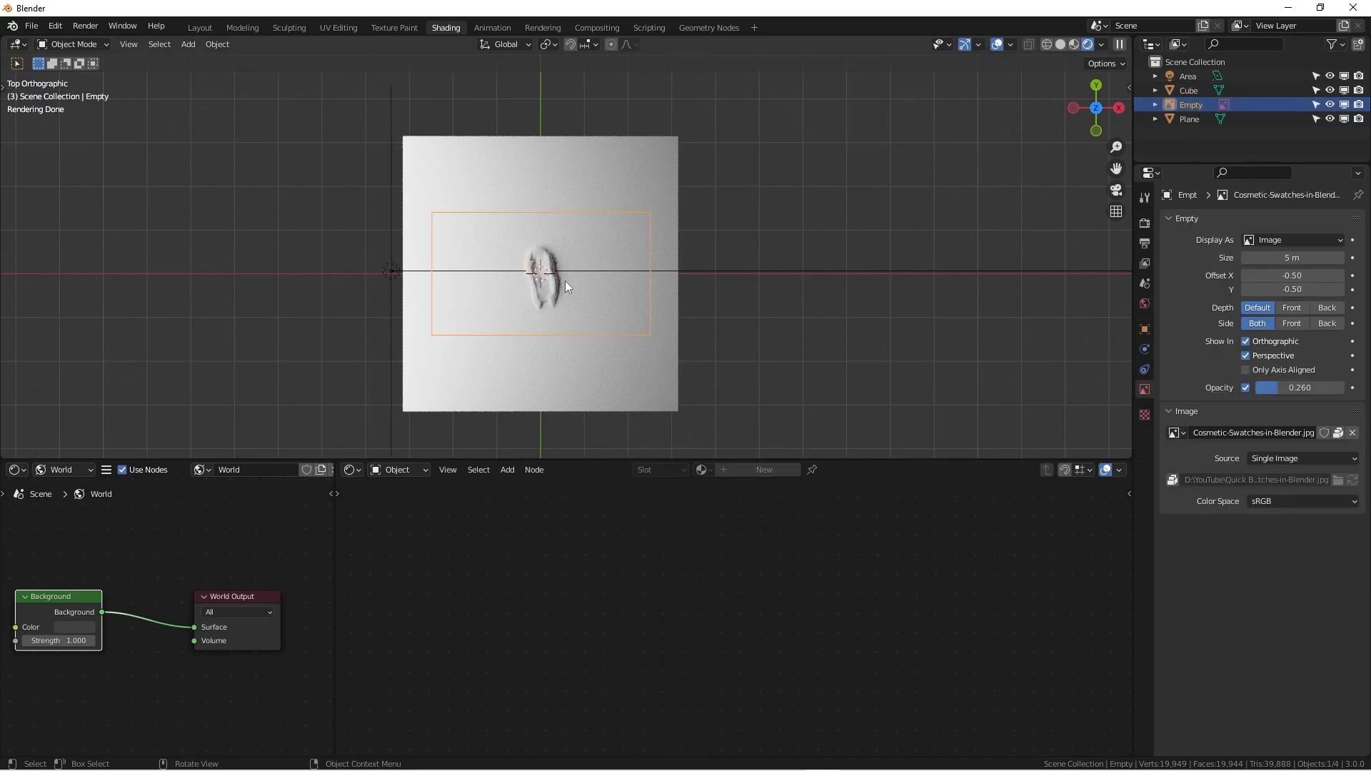
{"action": "key", "text": "g"}
{"action": "key", "text": "x"}
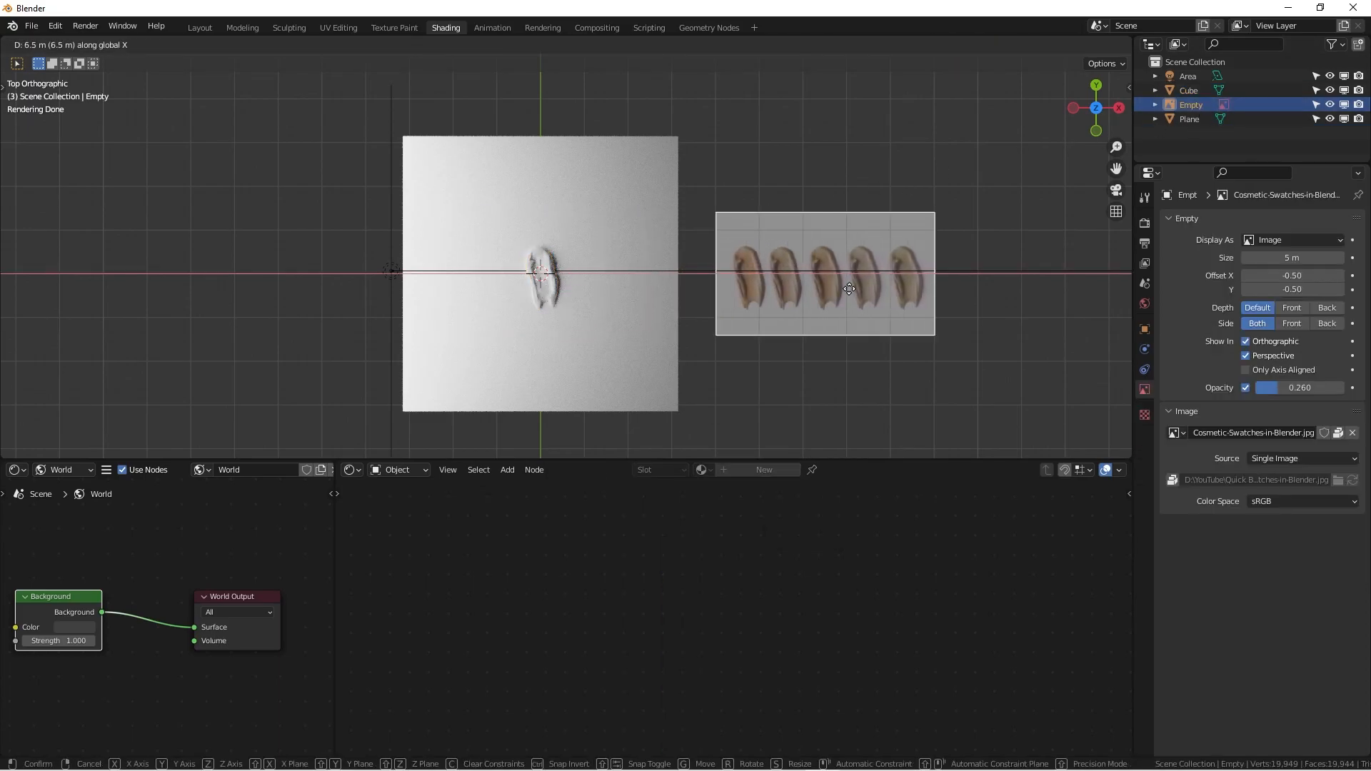
{"action": "left_click", "coordinate": [849, 288]}
{"action": "left_click_drag", "start_coordinate": [1257, 400], "coordinate": [1337, 391]}
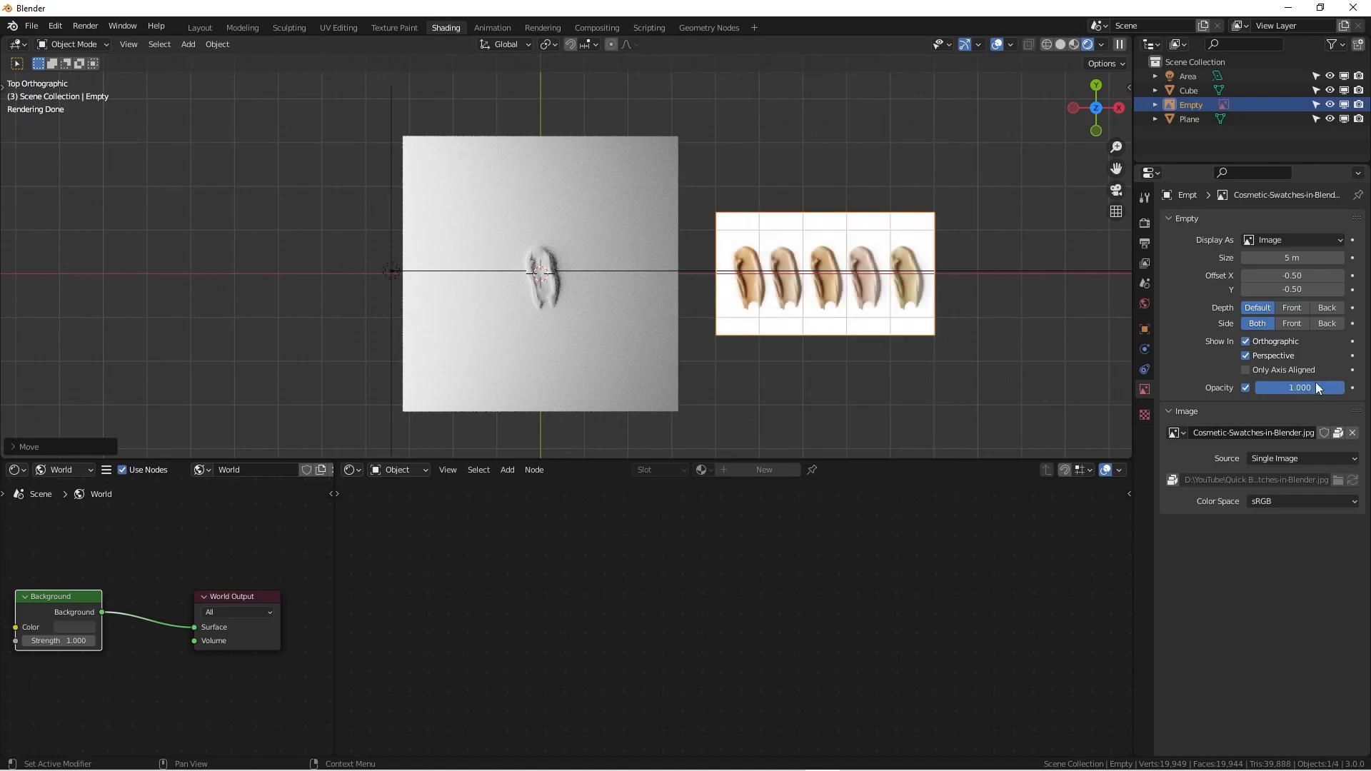
Set the modelled swatch's Base Color by sampling the first tan swatch in the reference image.
{"action": "left_click", "coordinate": [555, 276]}
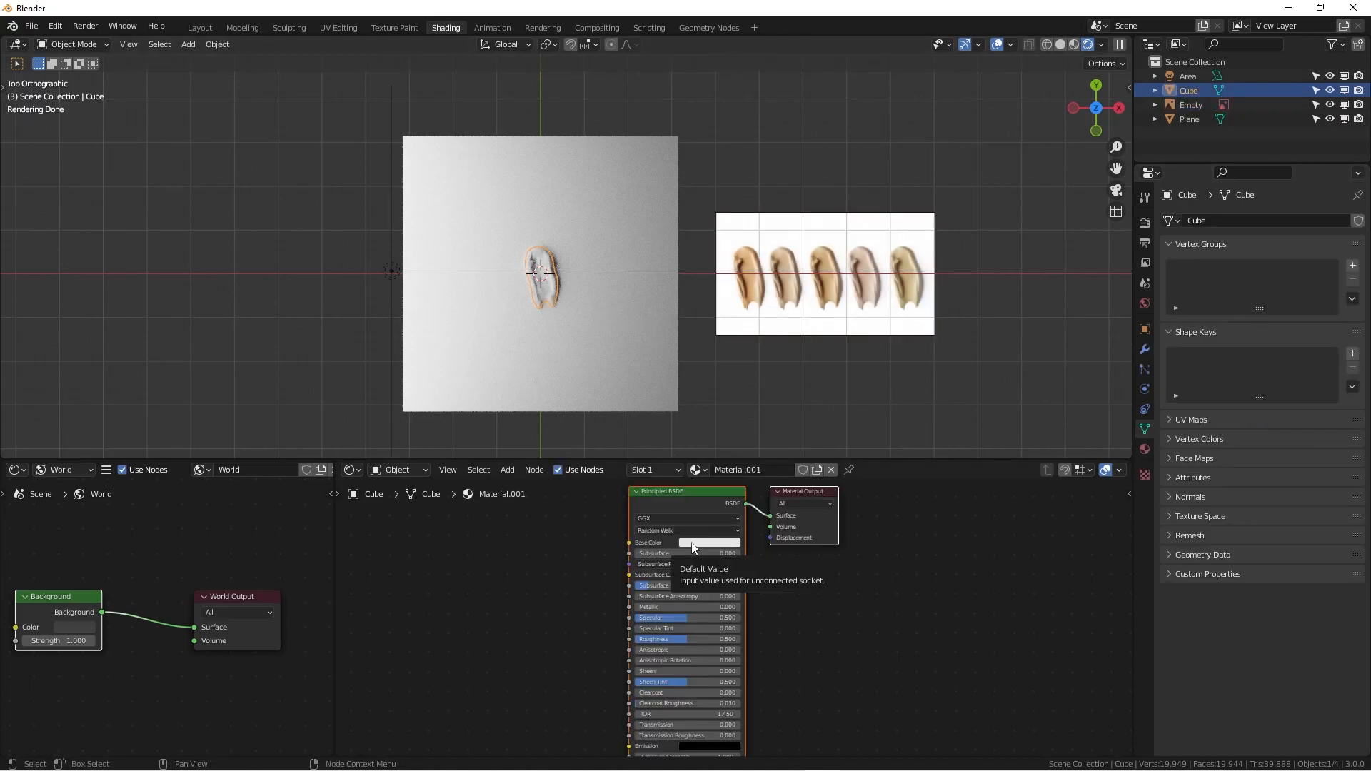
{"action": "key", "text": "e"}
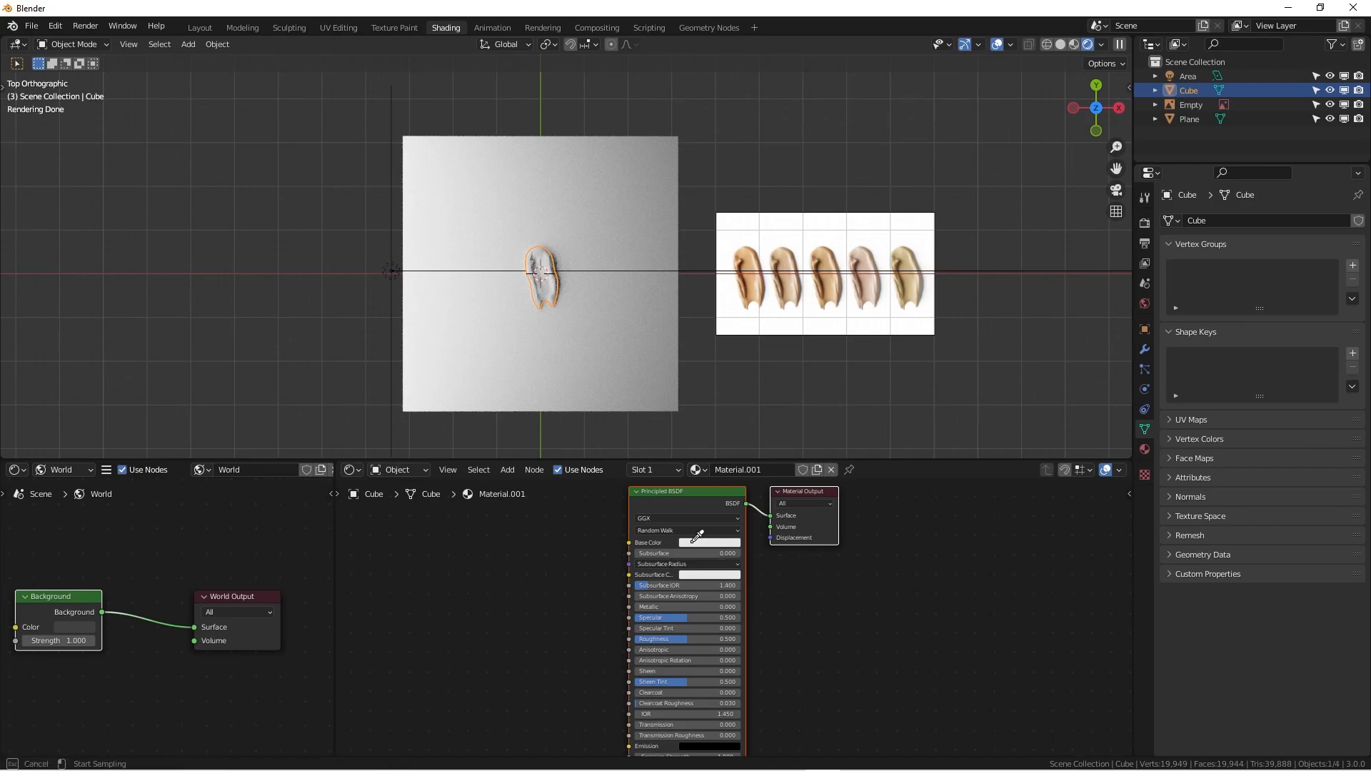
{"action": "left_click", "coordinate": [753, 249]}
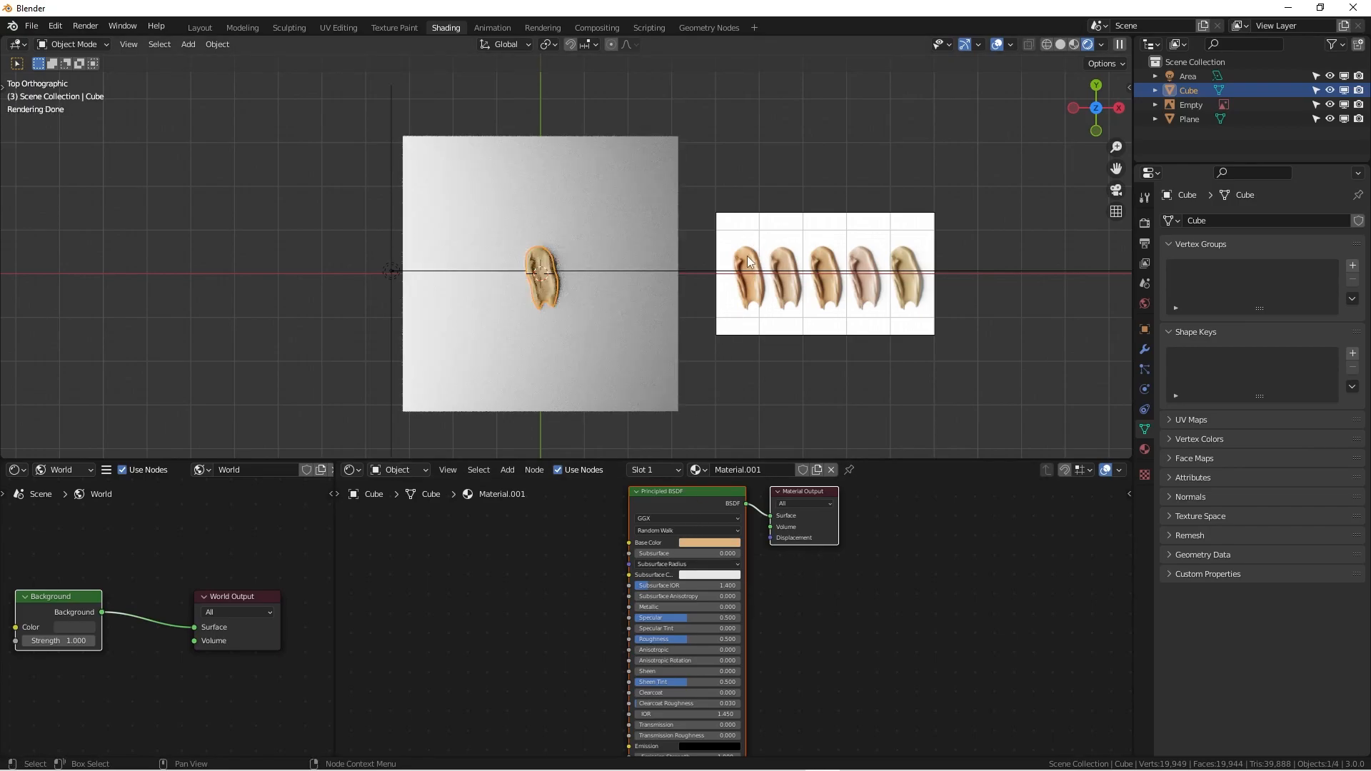
Set the Roughness of the swatch's Principled BSDF to 0.01 and check its highlights up close.
{"action": "scroll", "coordinate": [680, 580], "scroll_direction": "up", "scroll_amount": 5}
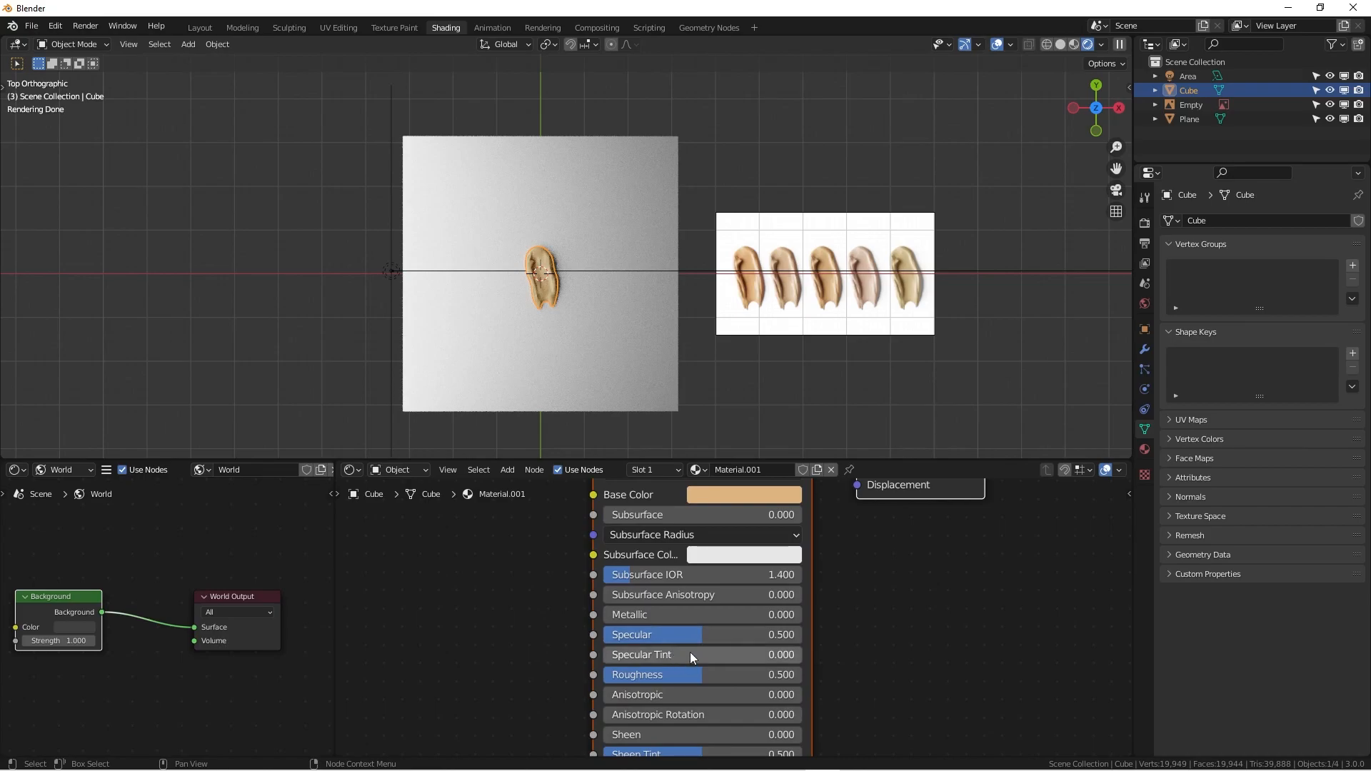
{"action": "middle_click_drag", "start_coordinate": [685, 661], "coordinate": [661, 590]}
{"action": "scroll", "coordinate": [661, 590], "scroll_direction": "up", "scroll_amount": 1}
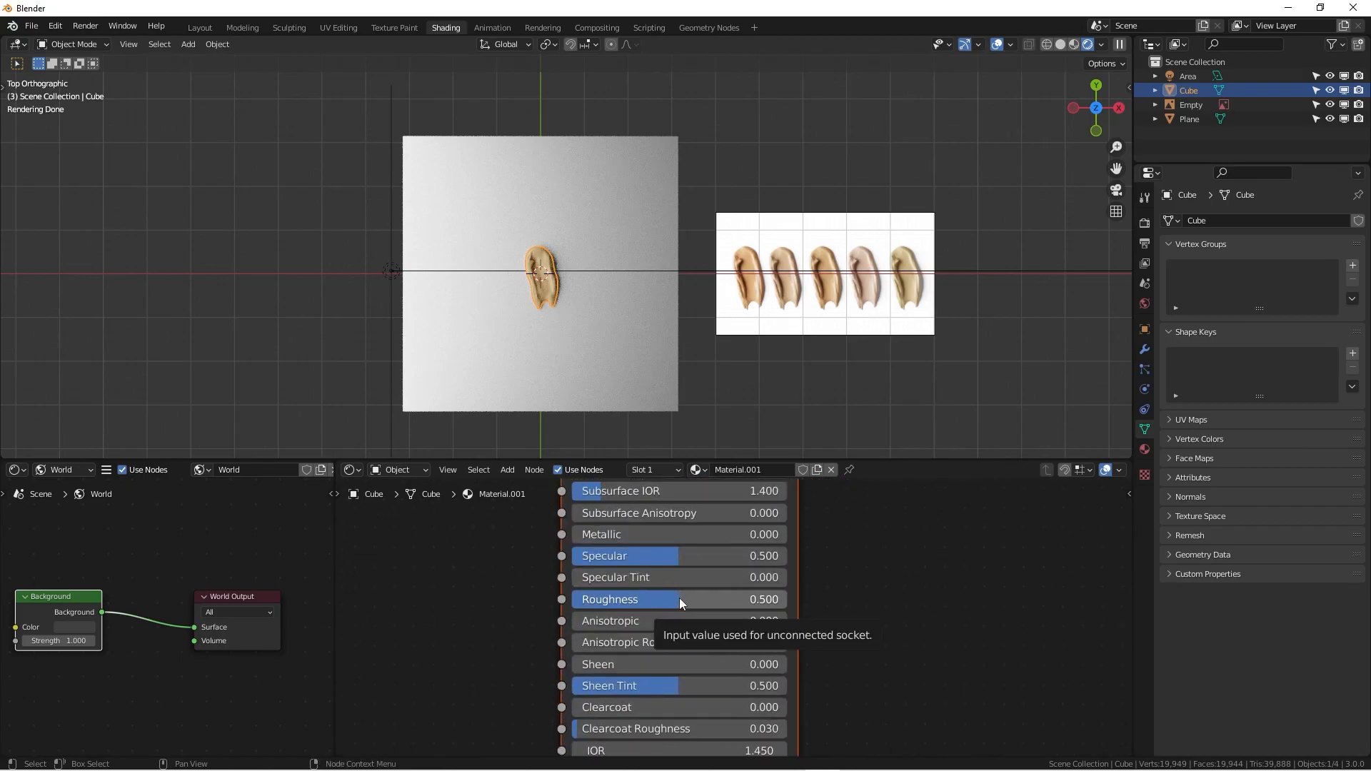
{"action": "mouse_move", "coordinate": [677, 599]}
{"action": "left_mouse_down"}
{"action": "mouse_move", "coordinate": [578, 599]}
{"action": "mouse_move", "coordinate": [668, 599]}
{"action": "left_mouse_up"}
{"action": "left_click", "coordinate": [743, 599]}
{"action": "type", "text": "1"}
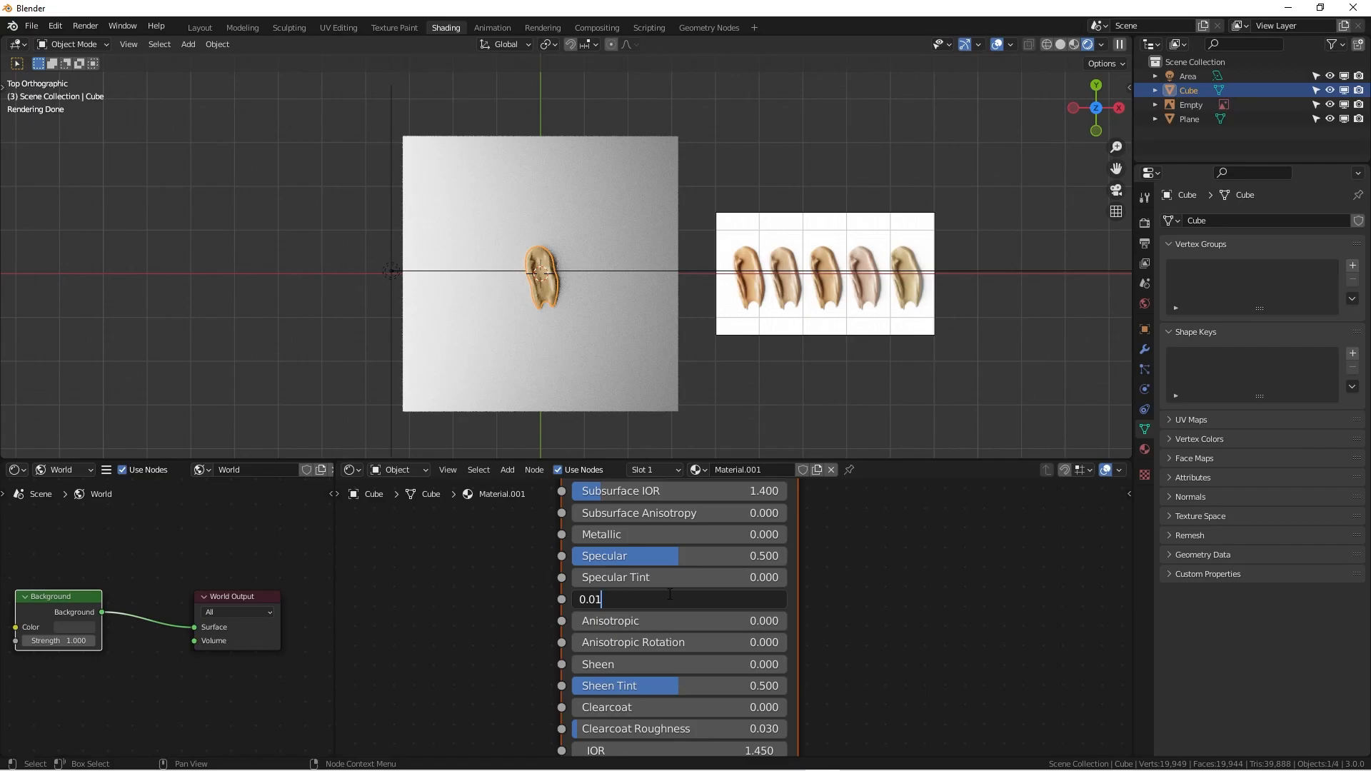
{"action": "key", "text": "Return"}
{"action": "scroll", "coordinate": [522, 288], "scroll_direction": "up", "scroll_amount": 5}
{"action": "scroll", "coordinate": [522, 288], "scroll_direction": "up", "scroll_amount": 6}
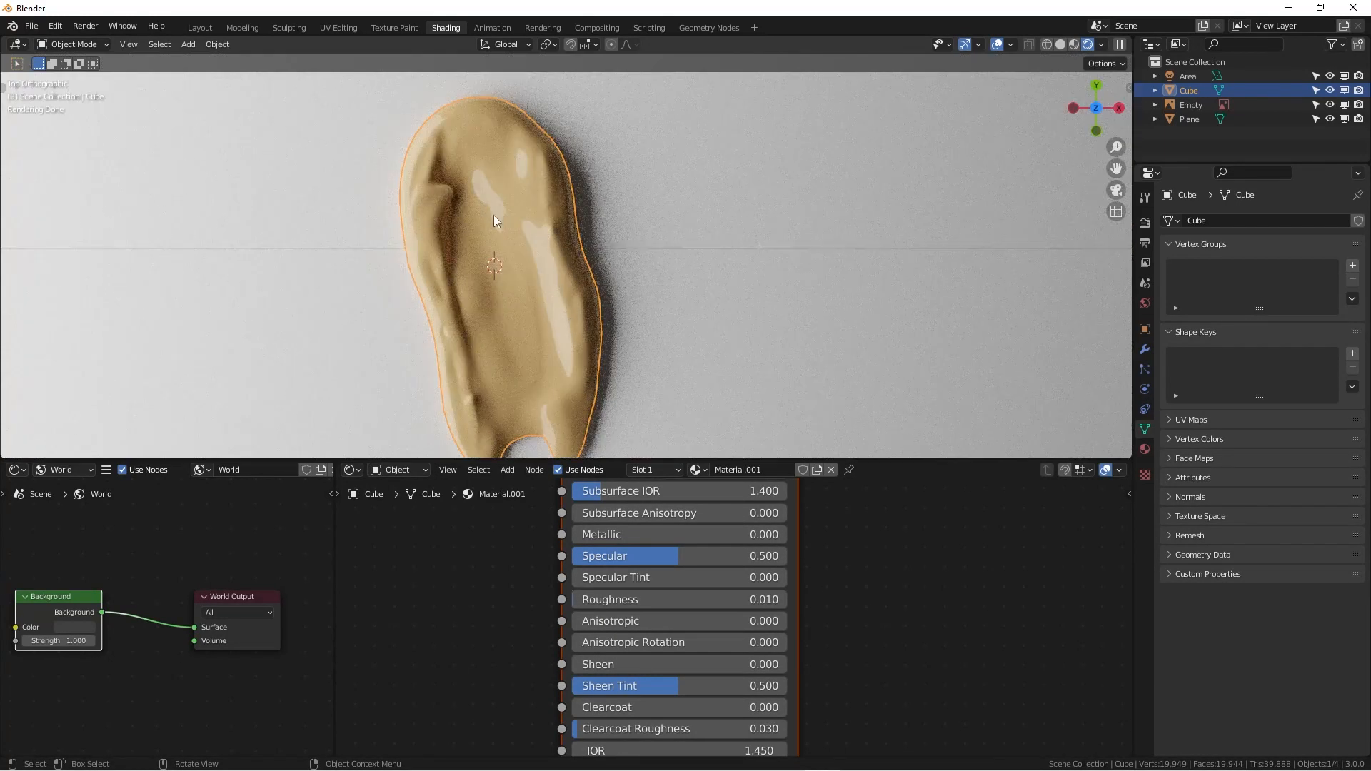
Raise the Specular value of the swatch's material to about 0.559 and compare it with the reference image.
{"action": "scroll", "coordinate": [538, 234], "scroll_direction": "down", "scroll_amount": 3}
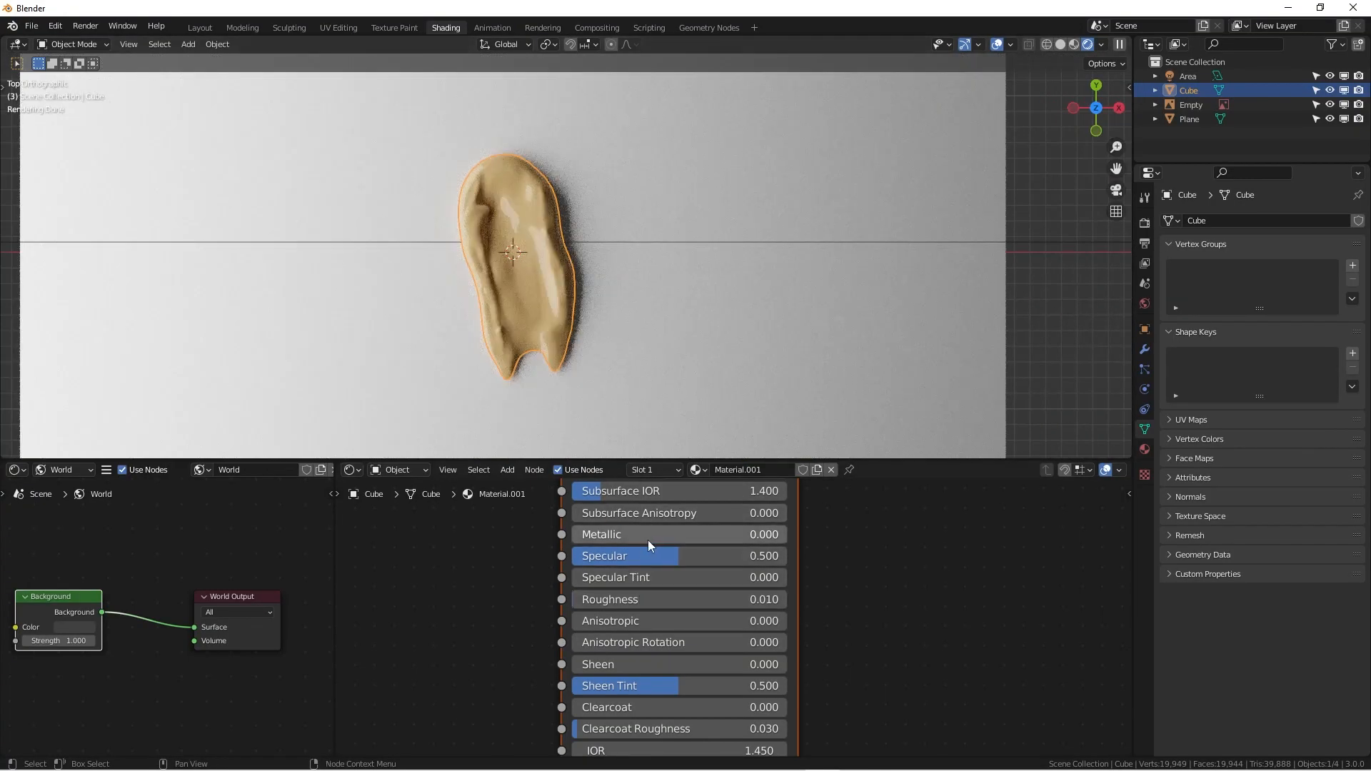
{"action": "left_click_drag", "start_coordinate": [675, 554], "coordinate": [688, 554]}
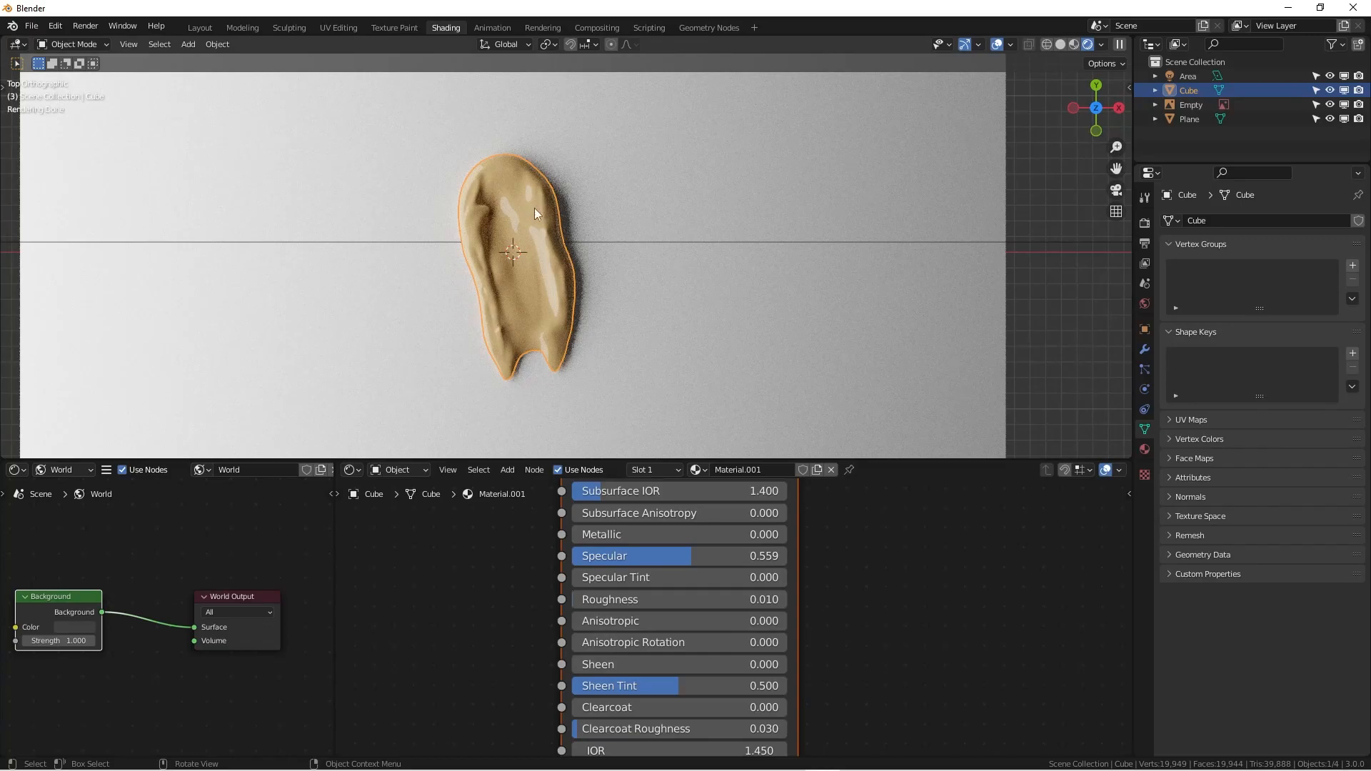
{"action": "scroll", "coordinate": [534, 284], "scroll_direction": "down", "scroll_amount": 2}
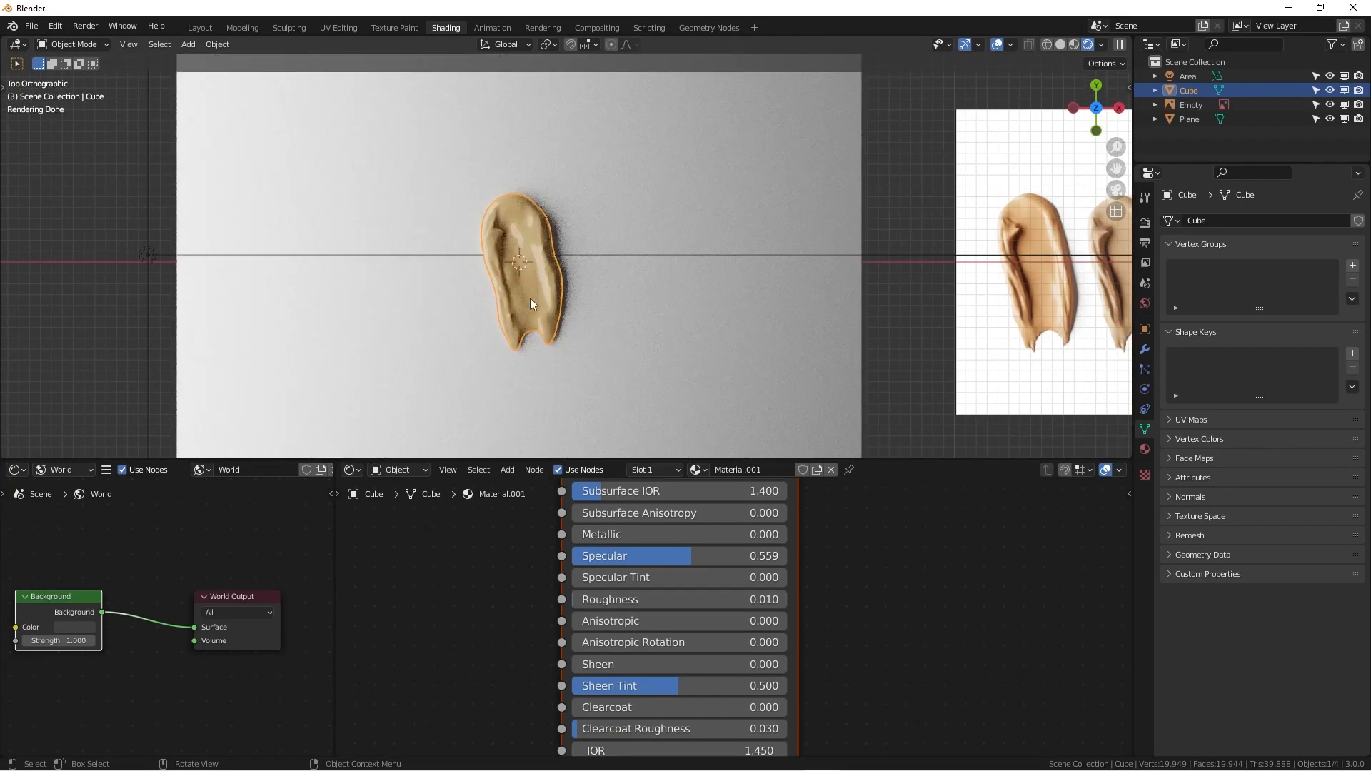
Raise the area light above the ground plane and shift it toward the swatch in front view, then check the swatch's highlights from above.
{"action": "middle_click_drag", "start_coordinate": [597, 327], "coordinate": [409, 289]}
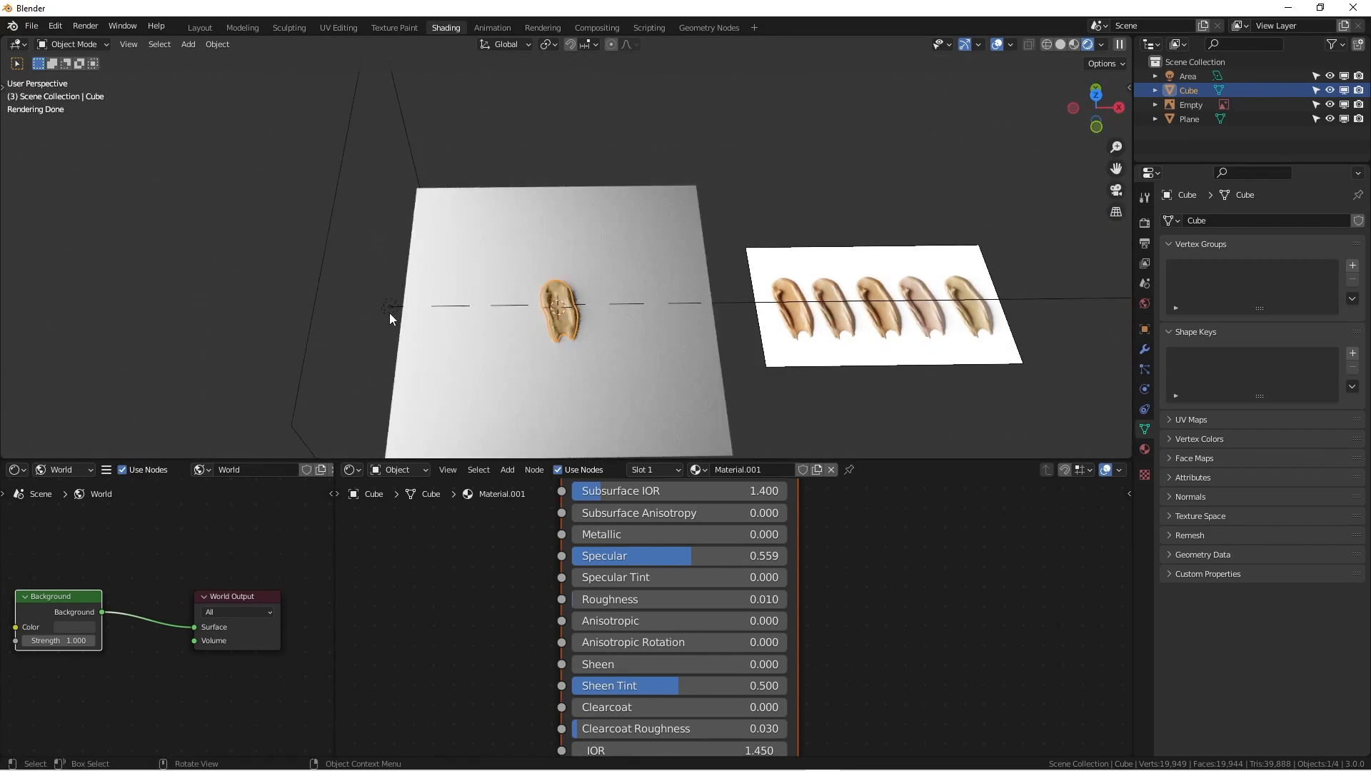
{"action": "left_click", "coordinate": [389, 308]}
{"action": "key", "text": "KP_1"}
{"action": "key", "text": "g"}
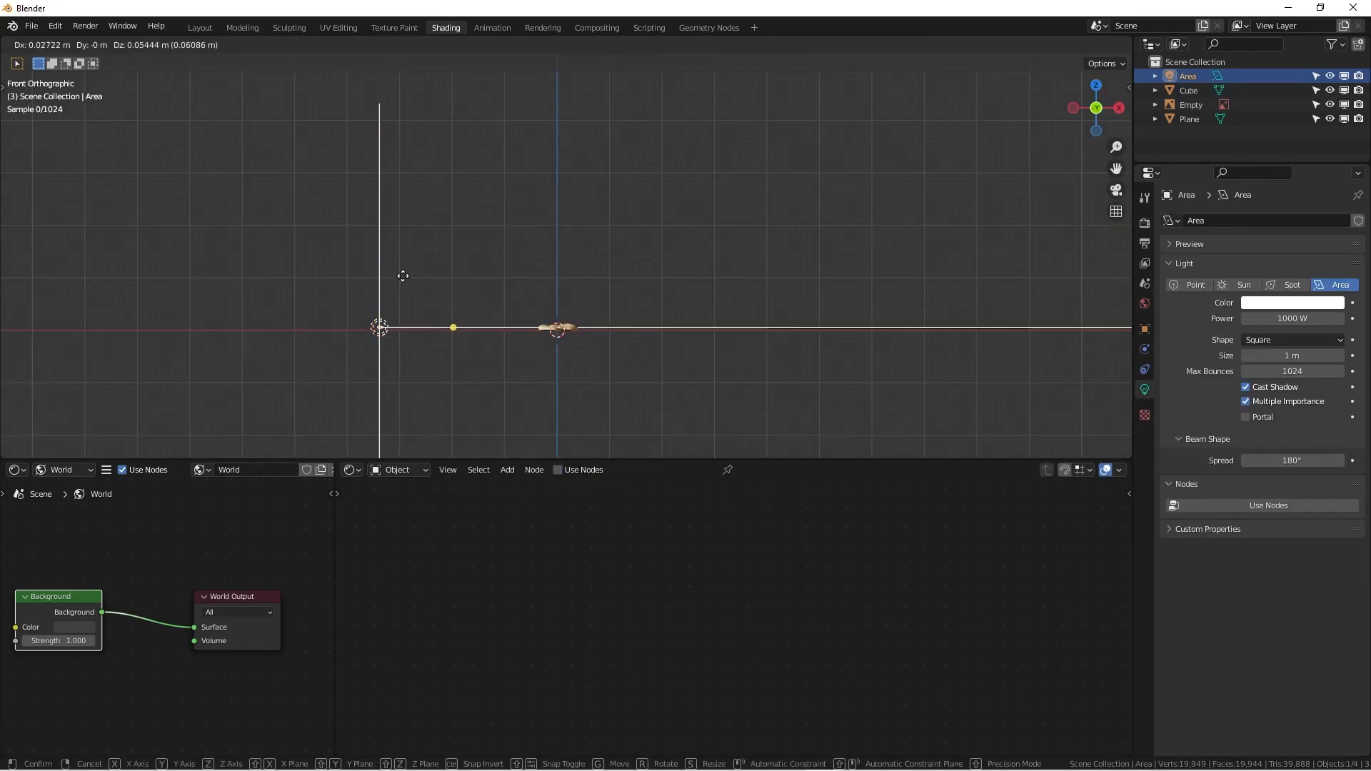
{"action": "left_click", "coordinate": [459, 226]}
{"action": "middle_click_drag", "start_coordinate": [529, 275], "coordinate": [510, 375]}
{"action": "key", "text": "KP_7"}
{"action": "scroll", "coordinate": [513, 282], "scroll_direction": "up", "scroll_amount": 5}
{"action": "scroll", "coordinate": [536, 285], "scroll_direction": "up", "scroll_amount": 4}
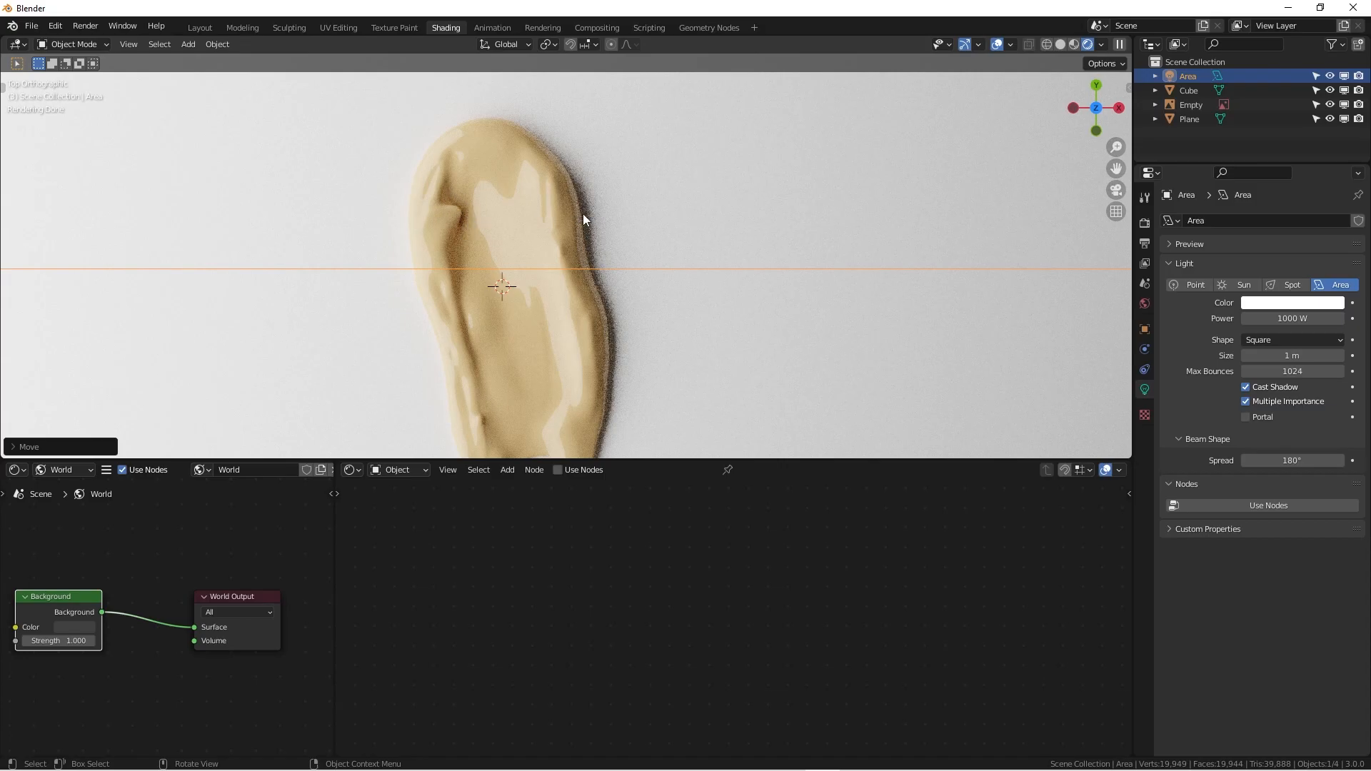
Duplicate the area light, rotate the copy to face back toward the swatch, and place it on the swatch's opposite side.
{"action": "scroll", "coordinate": [607, 301], "scroll_direction": "down", "scroll_amount": 4}
{"action": "middle_click_drag", "start_coordinate": [593, 330], "coordinate": [473, 242], "text": "shift"}
{"action": "scroll", "coordinate": [510, 231], "scroll_direction": "down", "scroll_amount": 3}
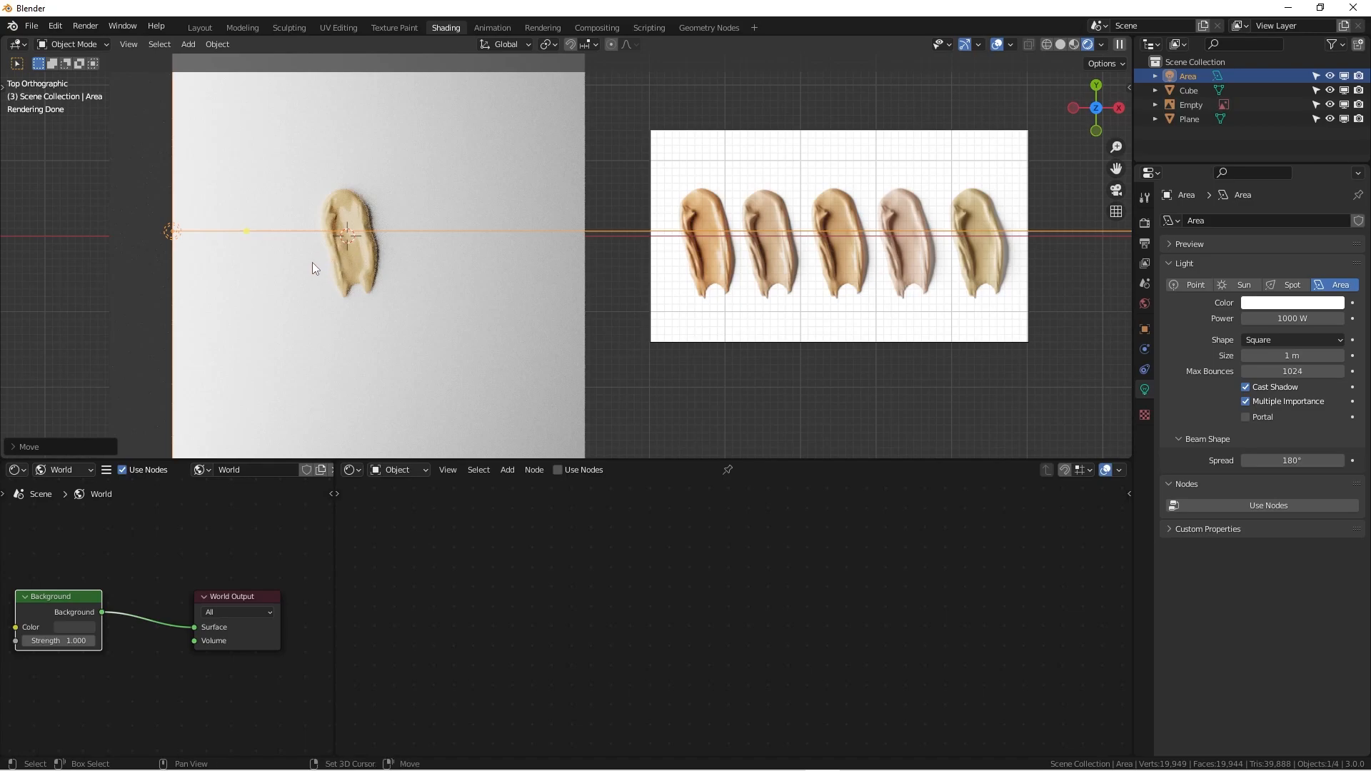
{"action": "middle_click_drag", "start_coordinate": [312, 264], "coordinate": [450, 262], "text": "shift"}
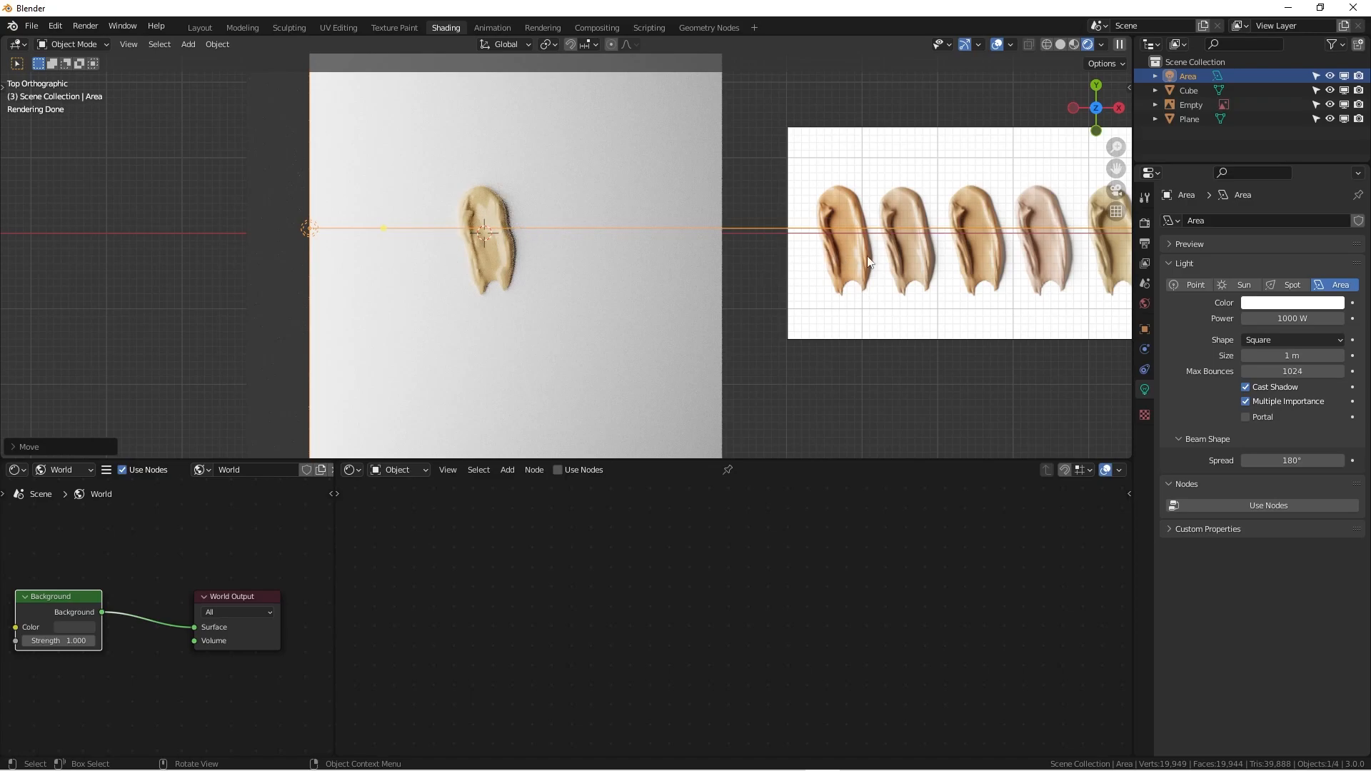
{"action": "middle_click_drag", "start_coordinate": [520, 245], "coordinate": [482, 280], "text": "shift"}
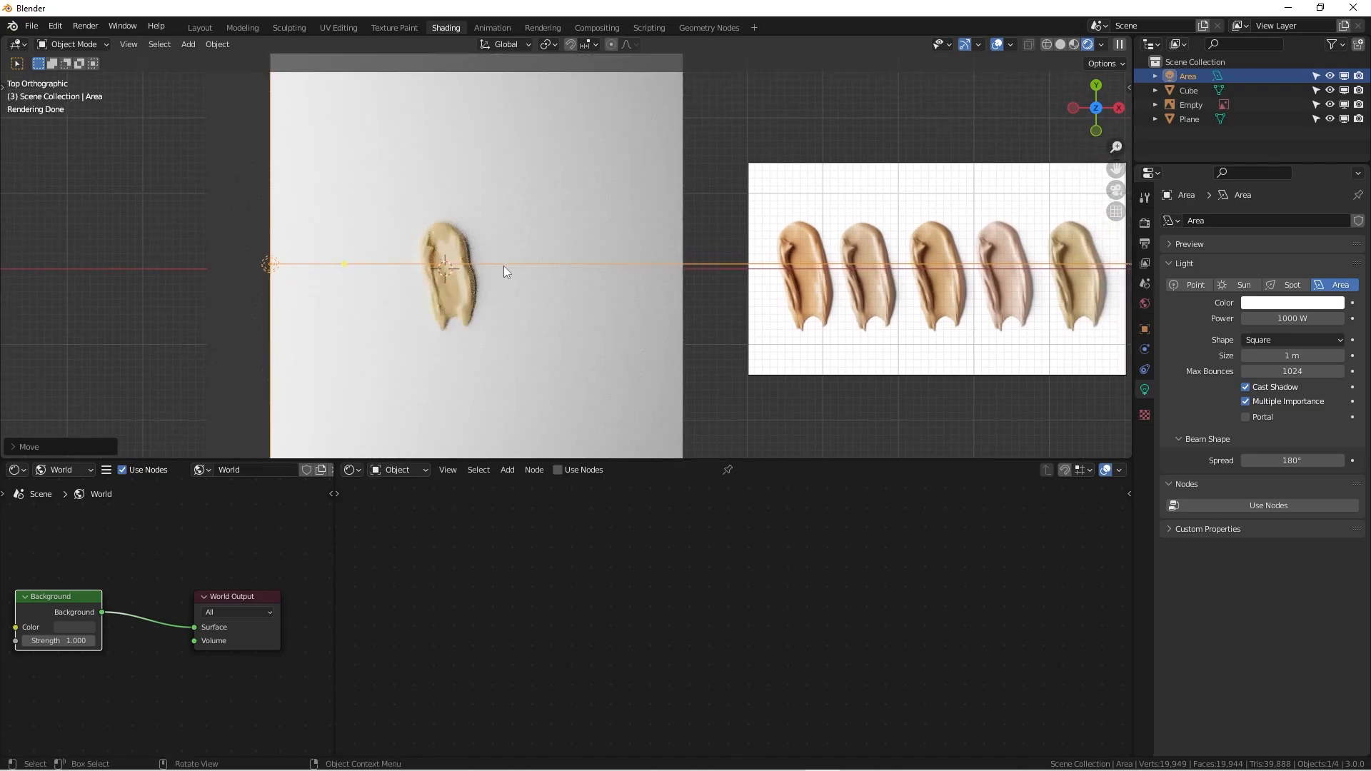
{"action": "key", "text": "shift+d"}
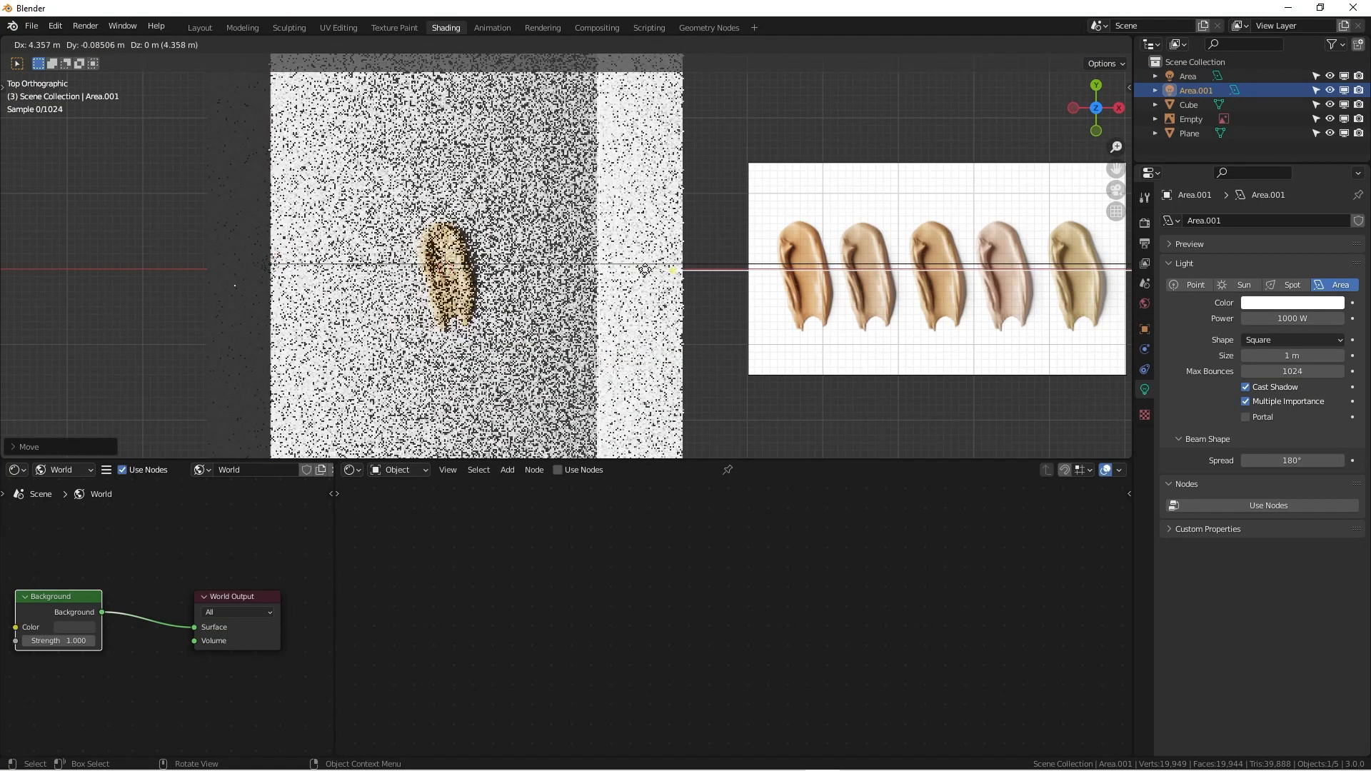
{"action": "left_click", "coordinate": [662, 269]}
{"action": "key", "text": "r"}
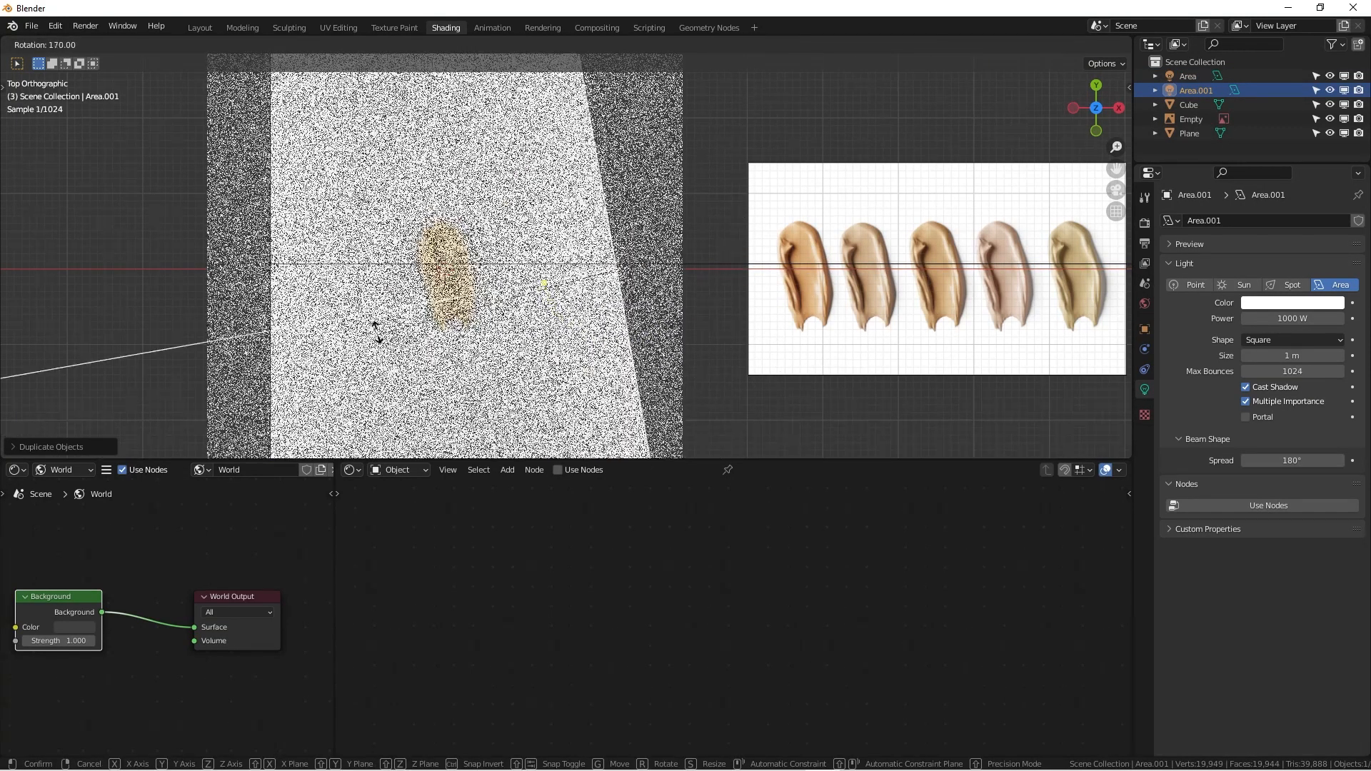
{"action": "left_click", "coordinate": [366, 289]}
{"action": "key", "text": "g"}
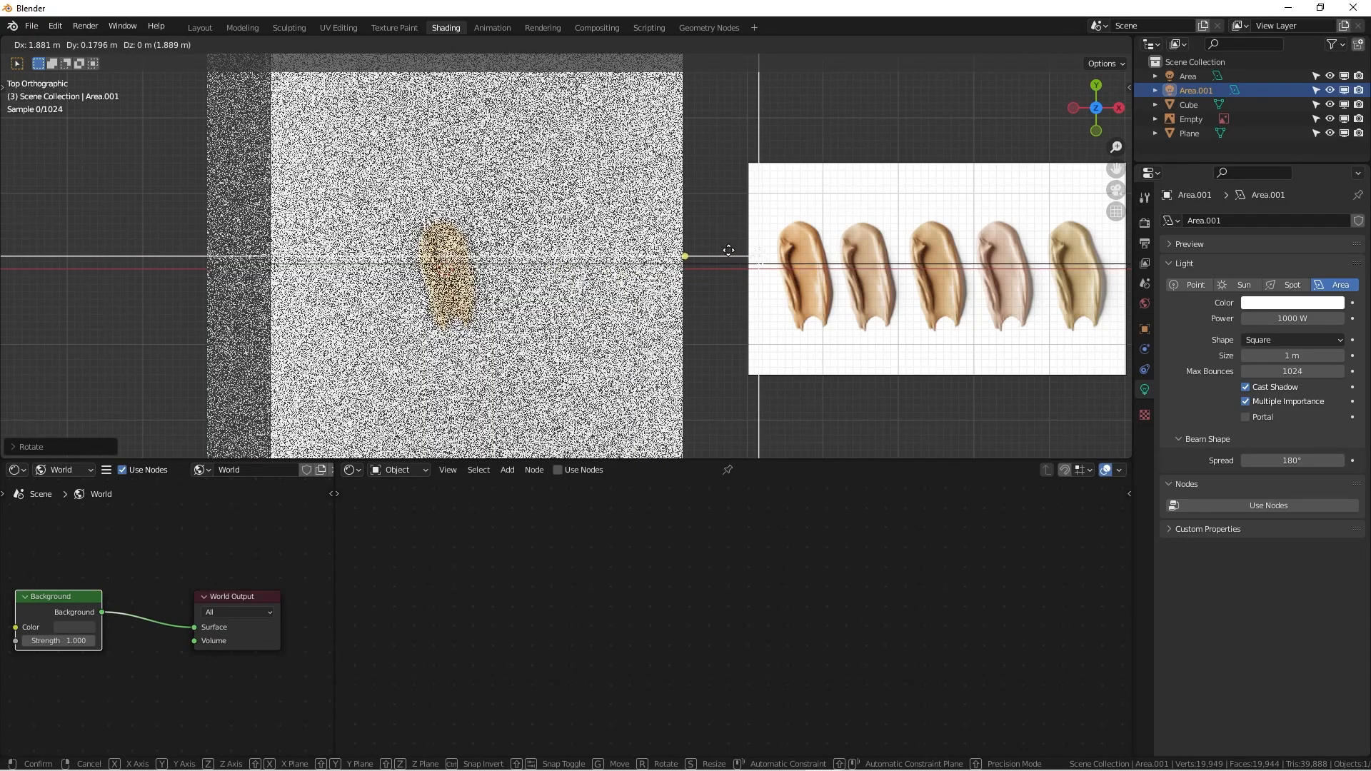
{"action": "left_click", "coordinate": [728, 250]}
Set the duplicated area light's power to 200 W and move it farther from the swatch, over the reference image.
{"action": "double_click", "coordinate": [1256, 318]}
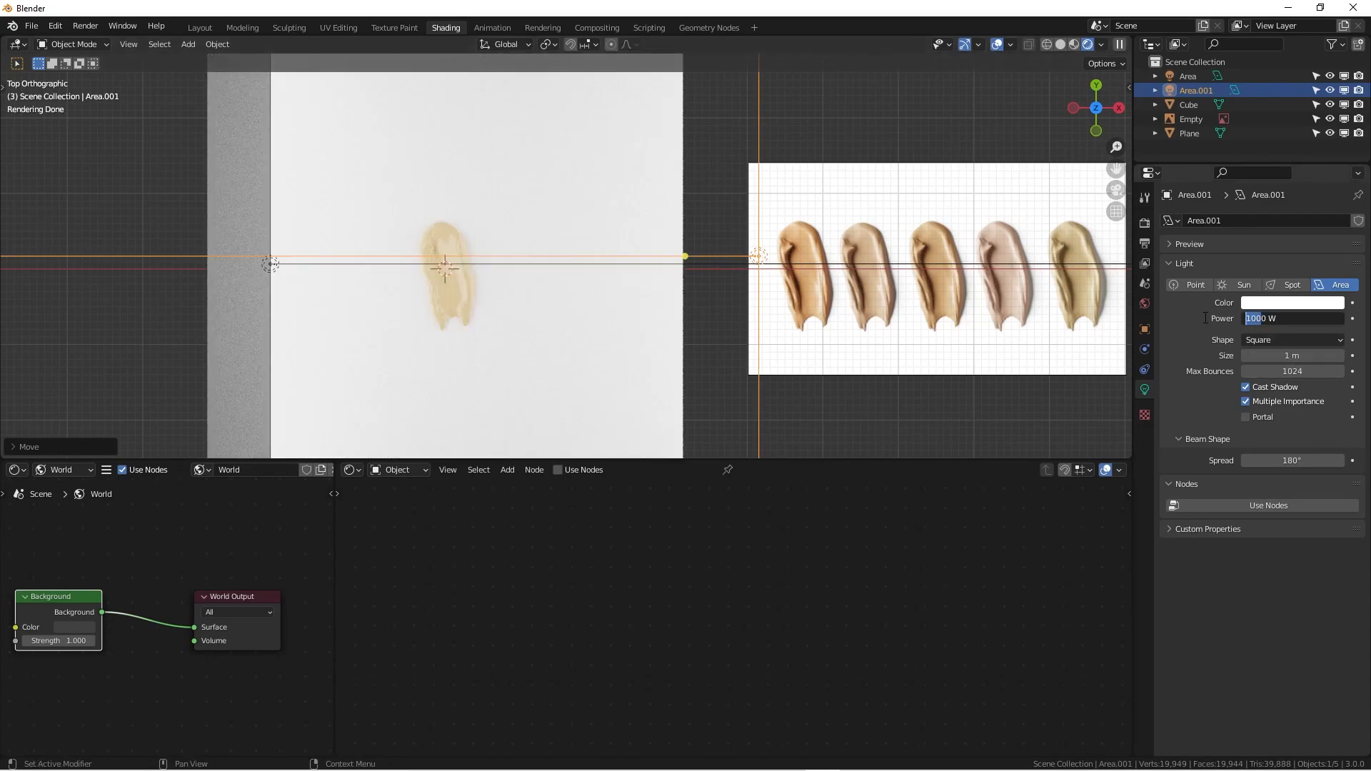
{"action": "type", "text": "200"}
{"action": "key", "text": "Return"}
{"action": "scroll", "coordinate": [469, 257], "scroll_direction": "up", "scroll_amount": 5}
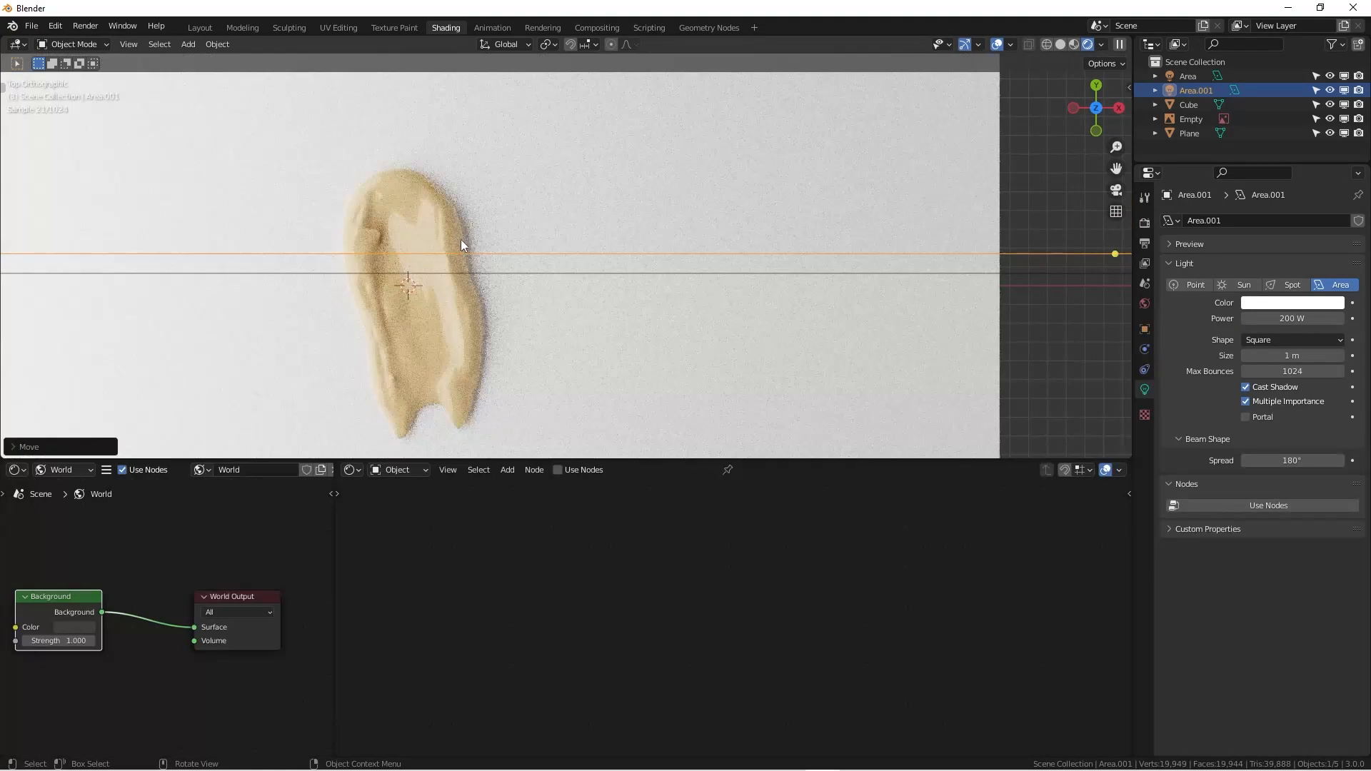
{"action": "scroll", "coordinate": [465, 248], "scroll_direction": "down", "scroll_amount": 5}
{"action": "key", "text": "g"}
{"action": "left_click", "coordinate": [861, 260]}
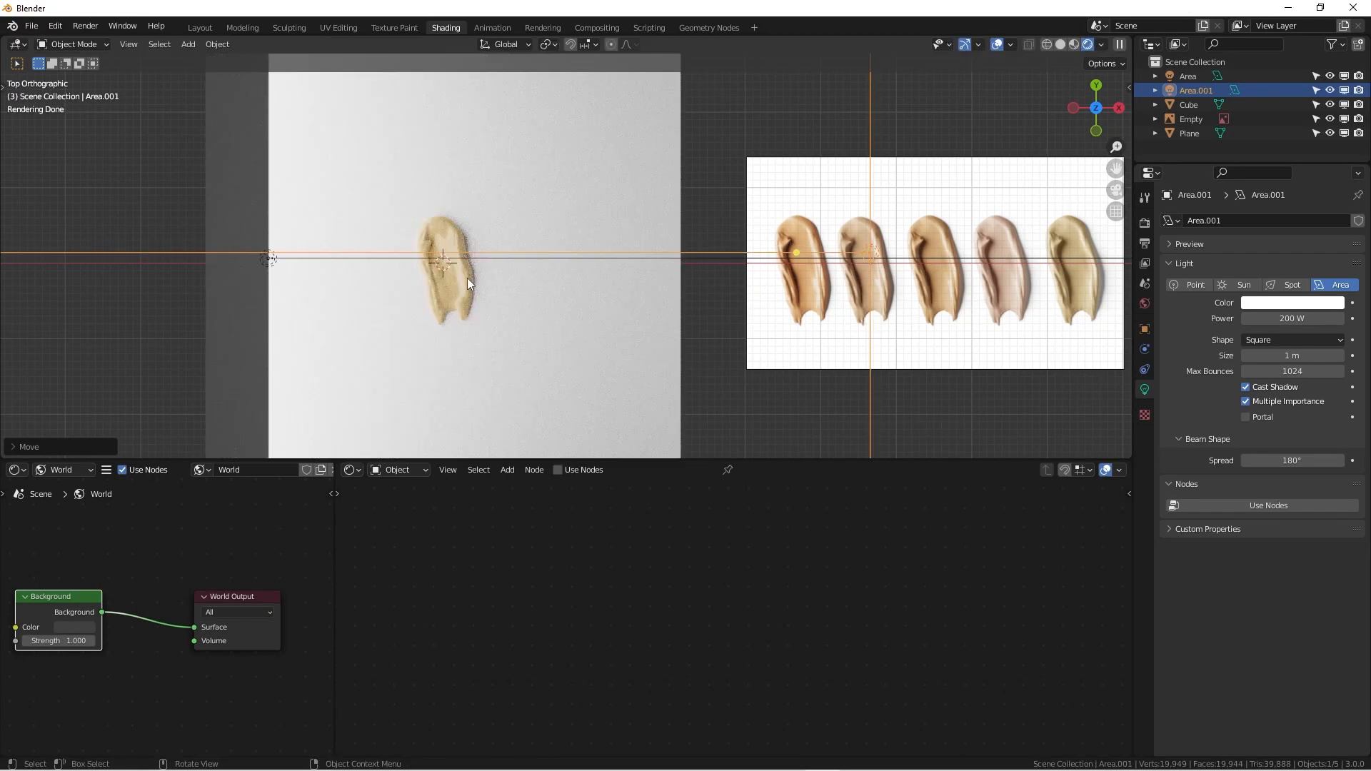
Bring the modelled swatch into Sculpt Mode and examine its surface shape up close against the reference swatches.
{"action": "scroll", "coordinate": [469, 277], "scroll_direction": "up", "scroll_amount": 5}
{"action": "left_click", "coordinate": [464, 266]}
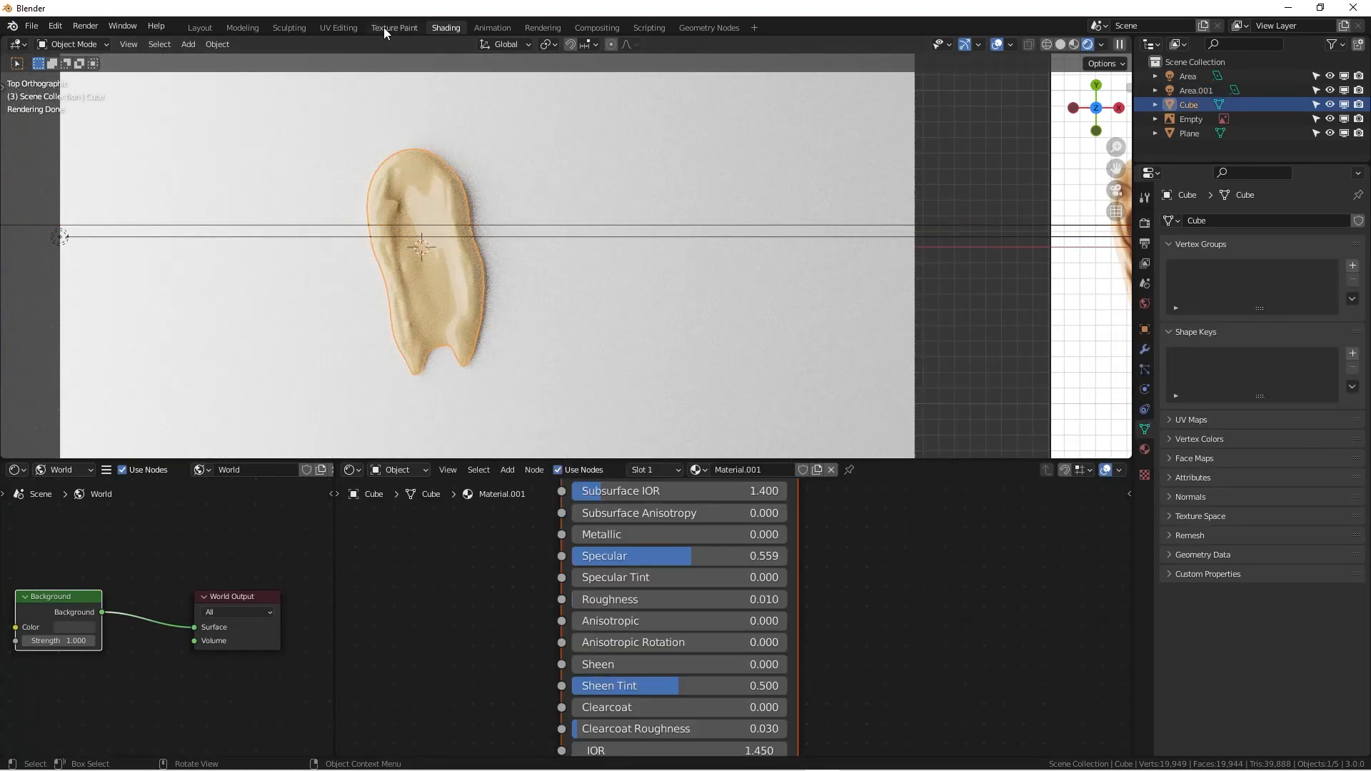
{"action": "left_click", "coordinate": [289, 27]}
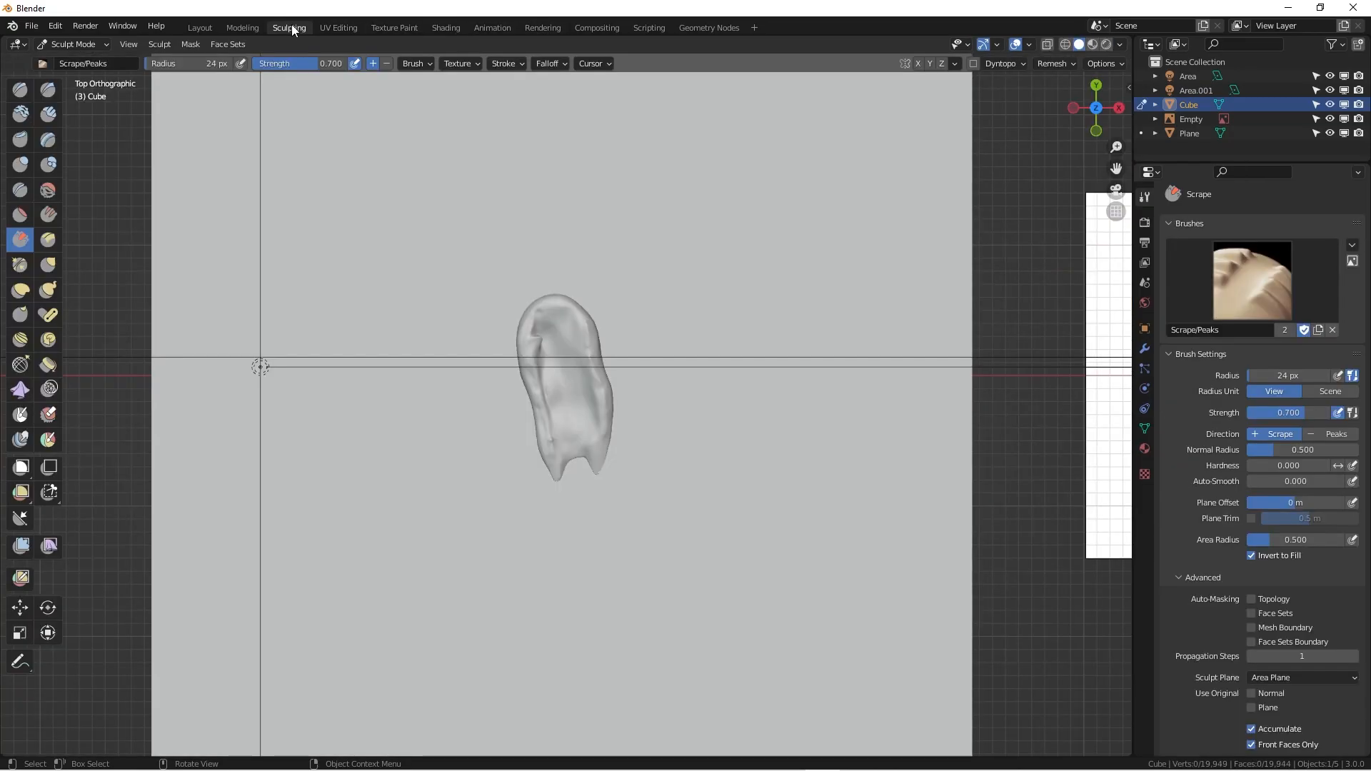
{"action": "scroll", "coordinate": [532, 311], "scroll_direction": "down", "scroll_amount": 4}
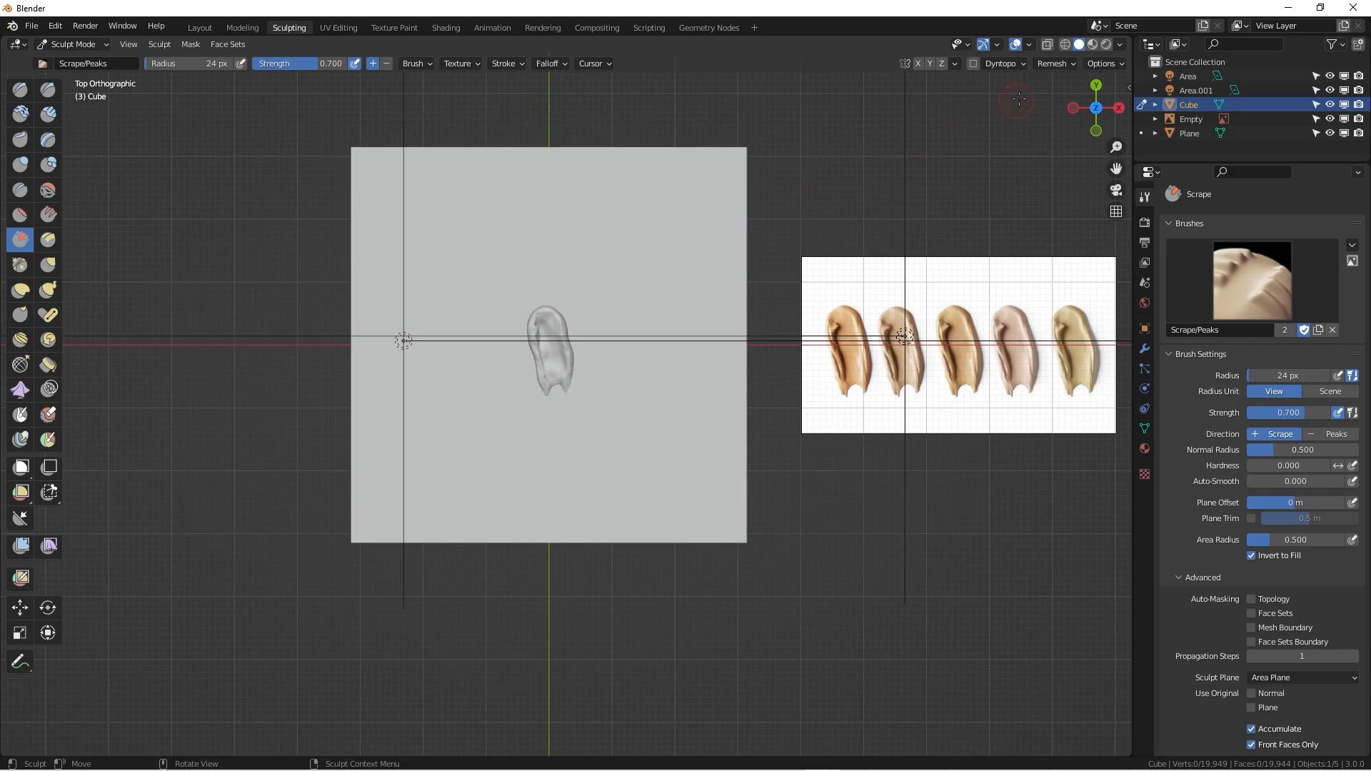
{"action": "key", "text": "KP_Decimal"}
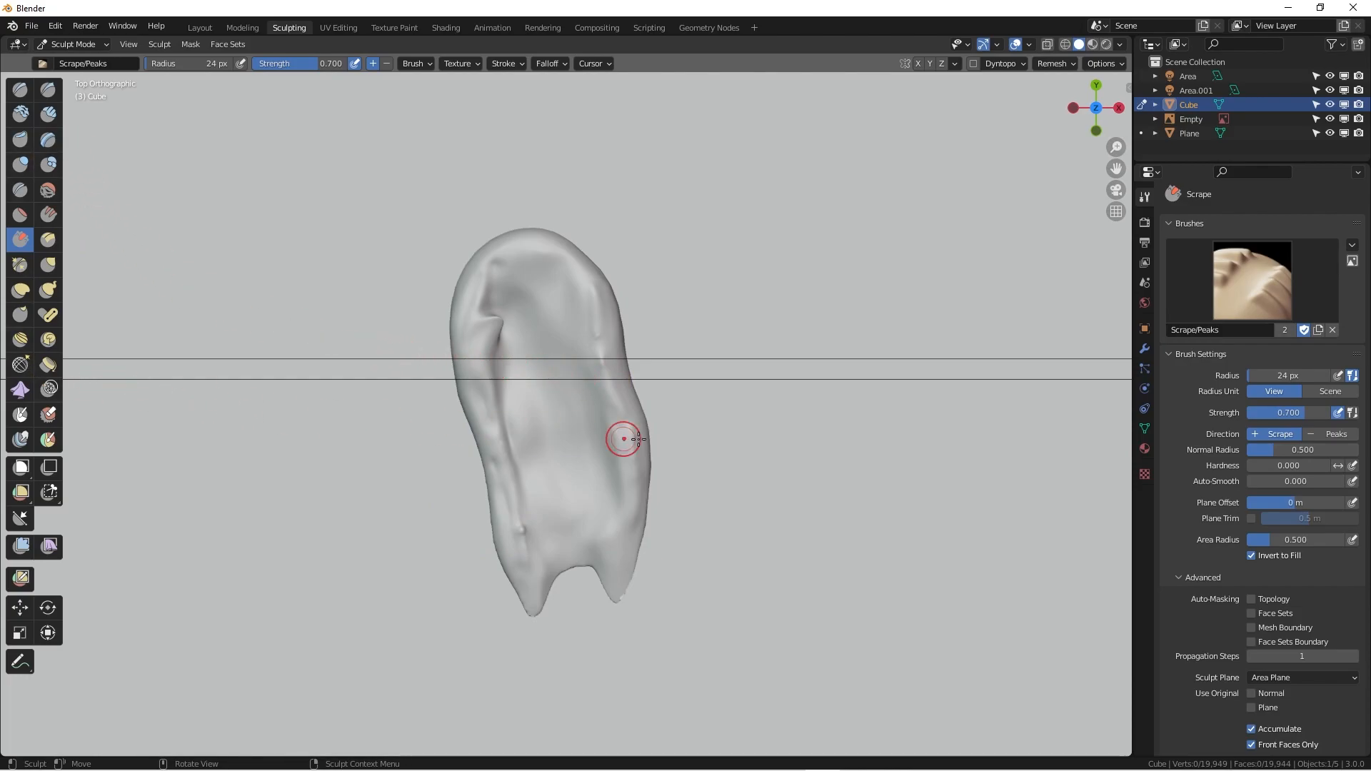
{"action": "scroll", "coordinate": [629, 417], "scroll_direction": "down", "scroll_amount": 5}
{"action": "middle_click_drag", "start_coordinate": [612, 419], "coordinate": [468, 429], "text": "shift"}
{"action": "scroll", "coordinate": [468, 429], "scroll_direction": "down", "scroll_amount": 2}
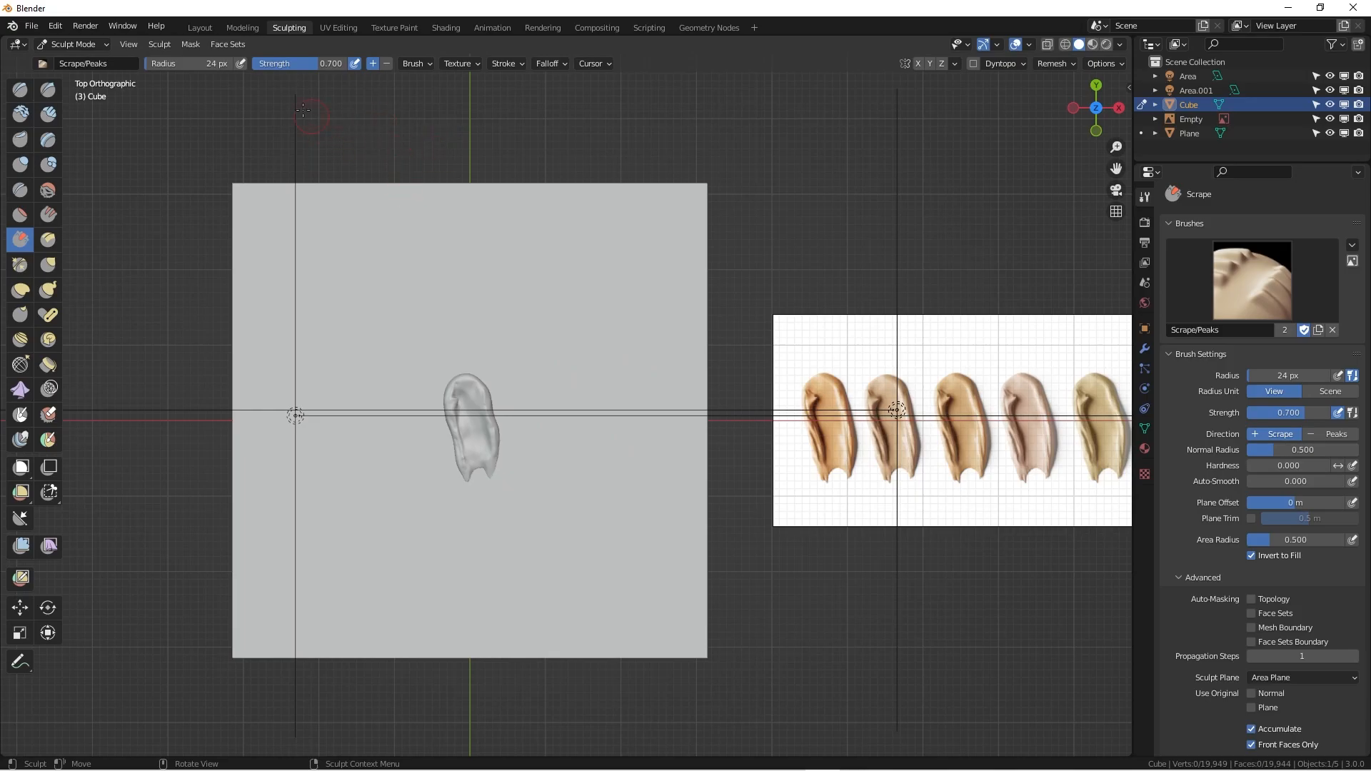
Display the sculpted swatch in rendered shading and compare it with the reference image.
{"action": "left_click", "coordinate": [1106, 44]}
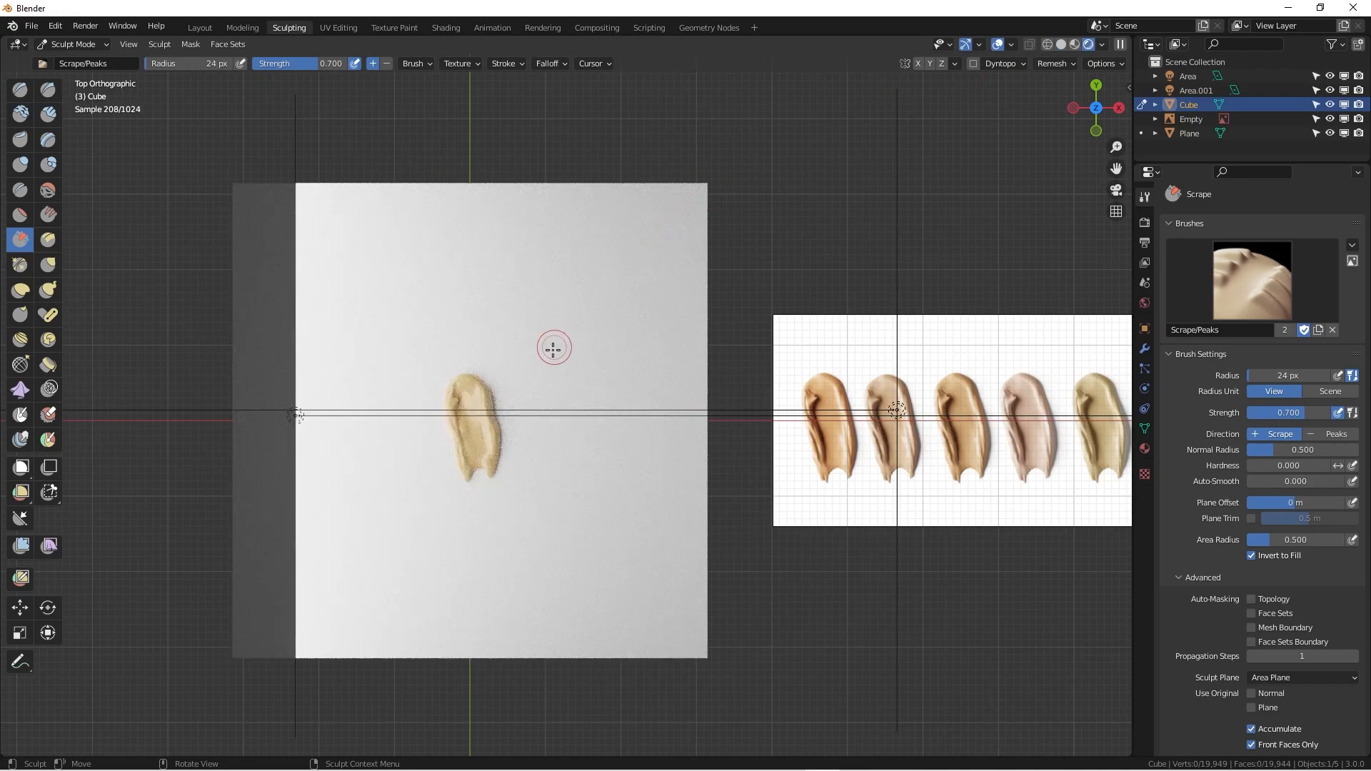
{"action": "scroll", "coordinate": [493, 407], "scroll_direction": "up", "scroll_amount": 3}
{"action": "scroll", "coordinate": [549, 350], "scroll_direction": "down", "scroll_amount": 3}
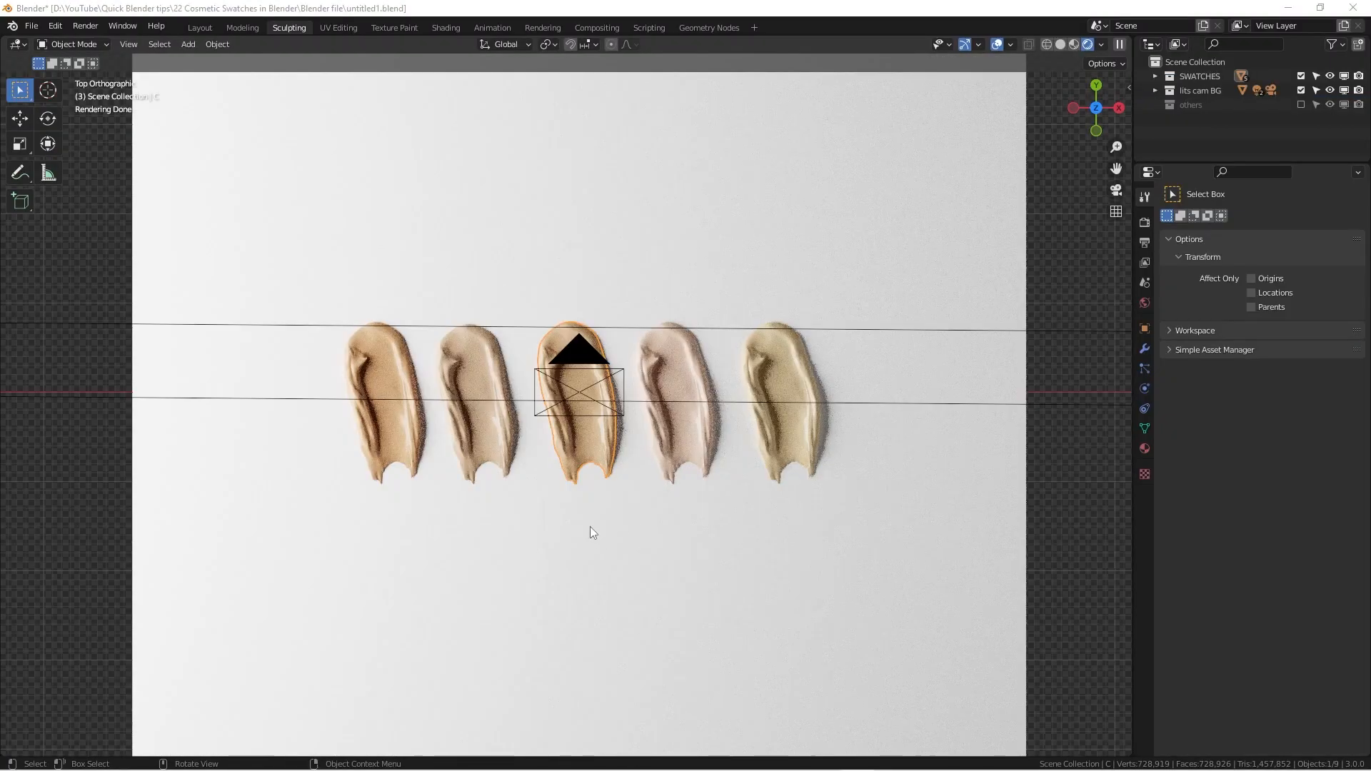
Examine the finished five-swatch scene in perspective from several angles and from directly above.
{"action": "middle_click_drag", "start_coordinate": [590, 522], "coordinate": [587, 428]}
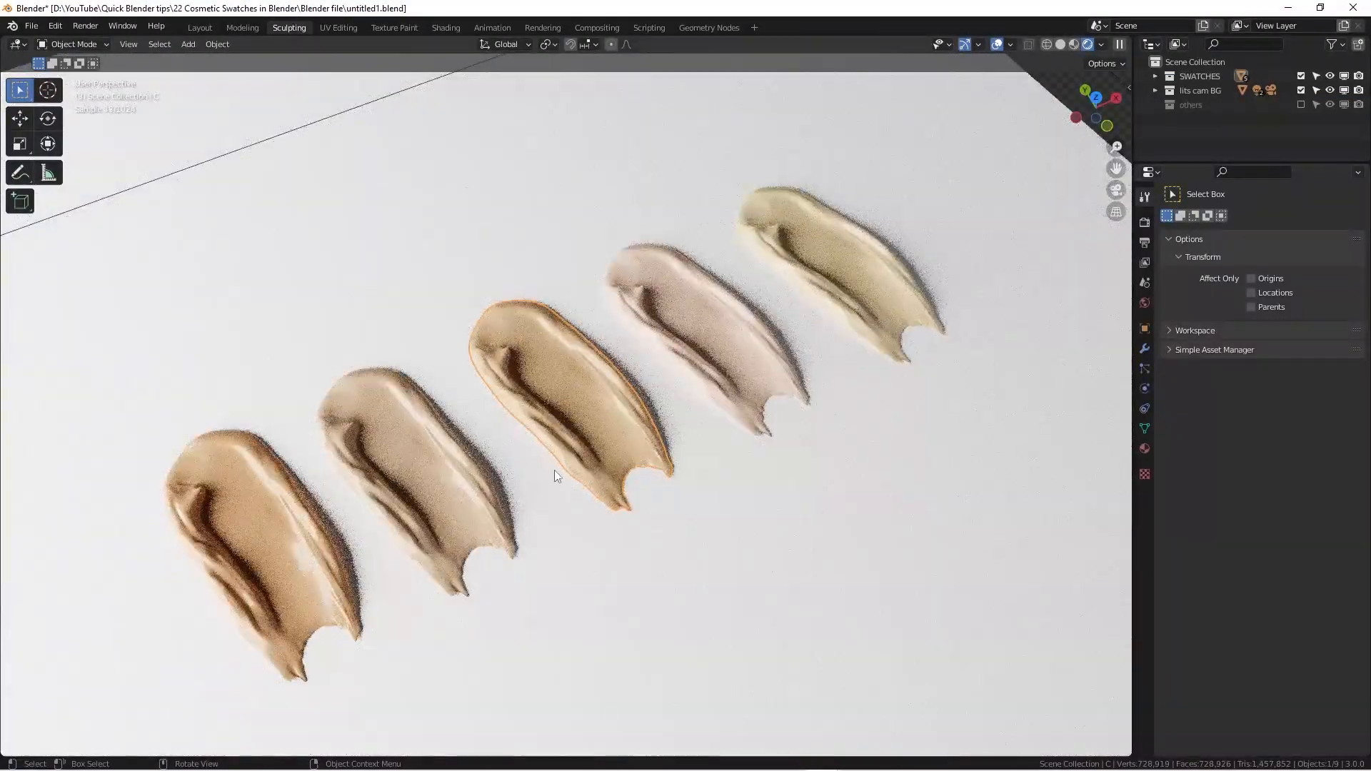
{"action": "middle_click_drag", "start_coordinate": [554, 470], "coordinate": [574, 452]}
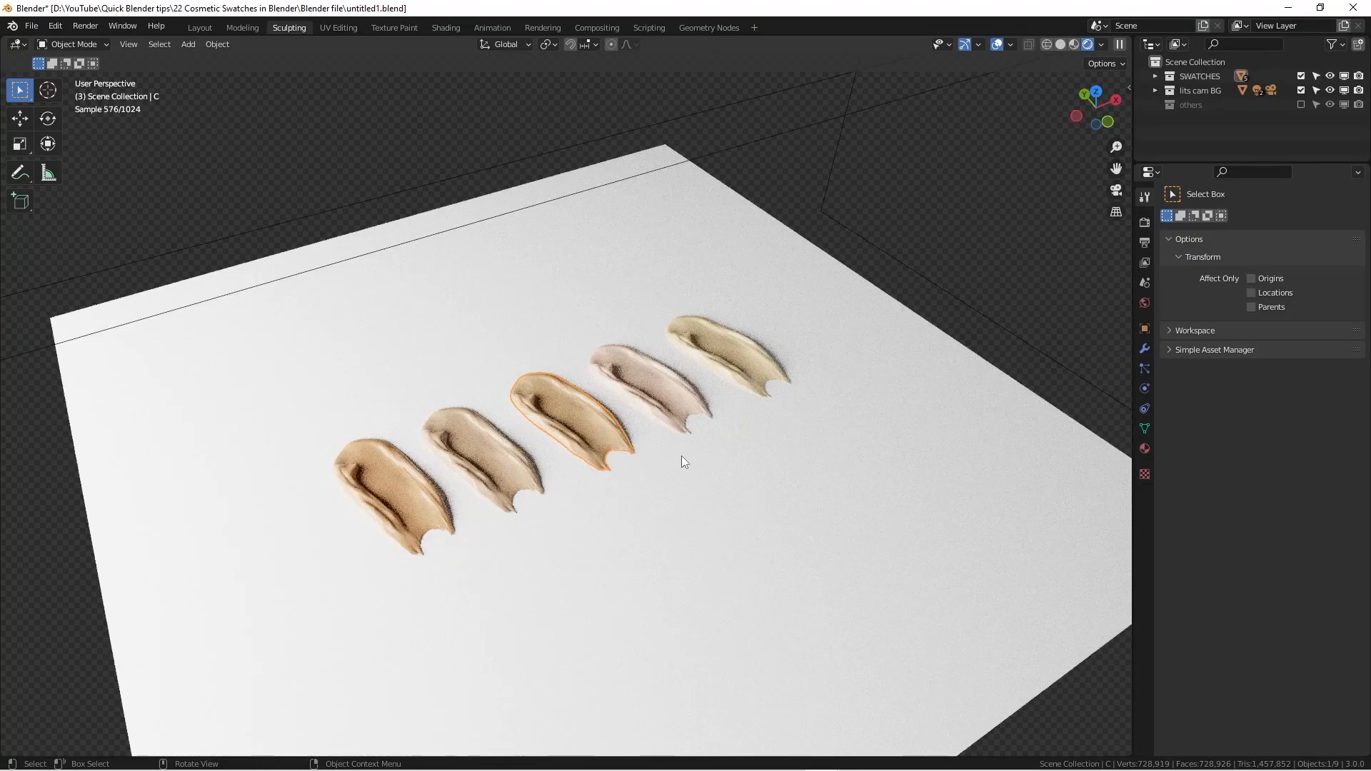
{"action": "middle_click_drag", "start_coordinate": [675, 456], "coordinate": [668, 464]}
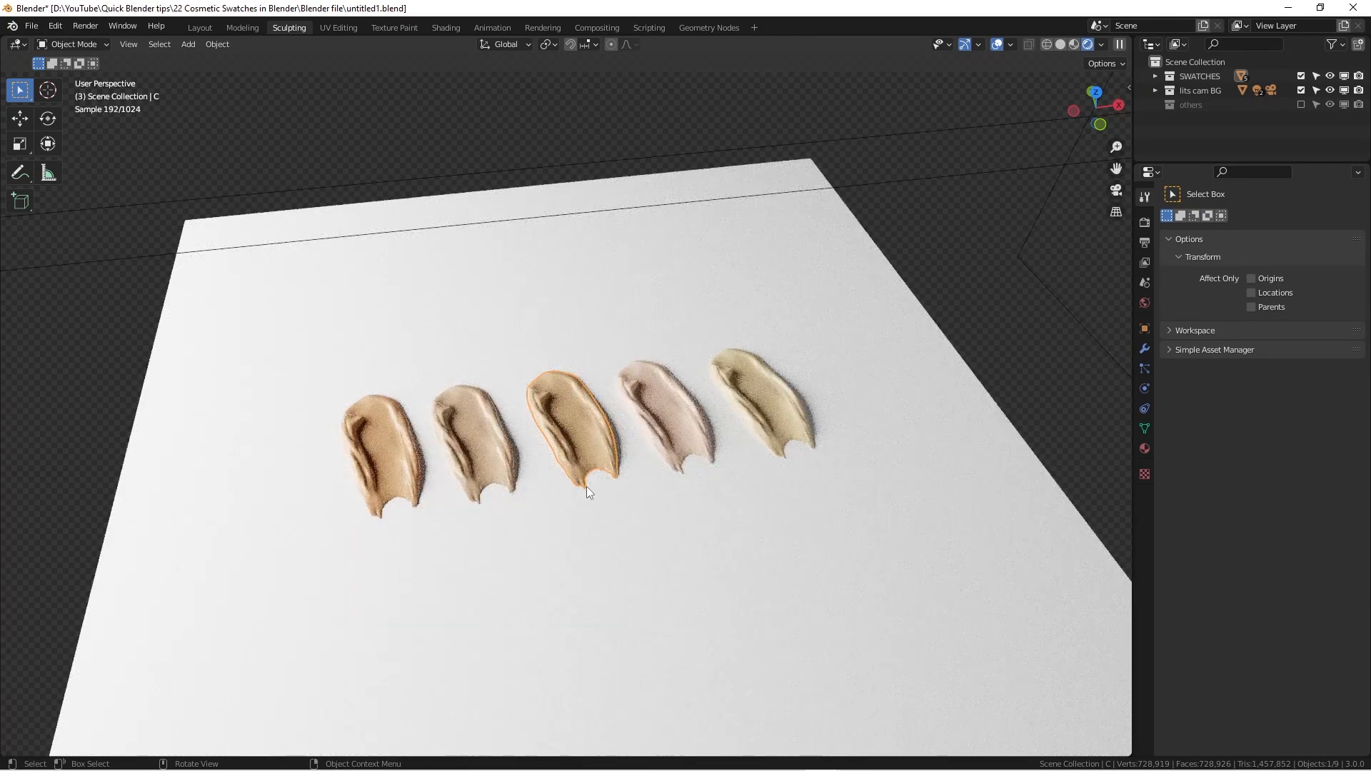
{"action": "key", "text": "KP_7"}
{"action": "scroll", "coordinate": [584, 481], "scroll_direction": "down", "scroll_amount": 1}
{"action": "middle_click_drag", "start_coordinate": [552, 522], "coordinate": [551, 537], "text": "shift"}
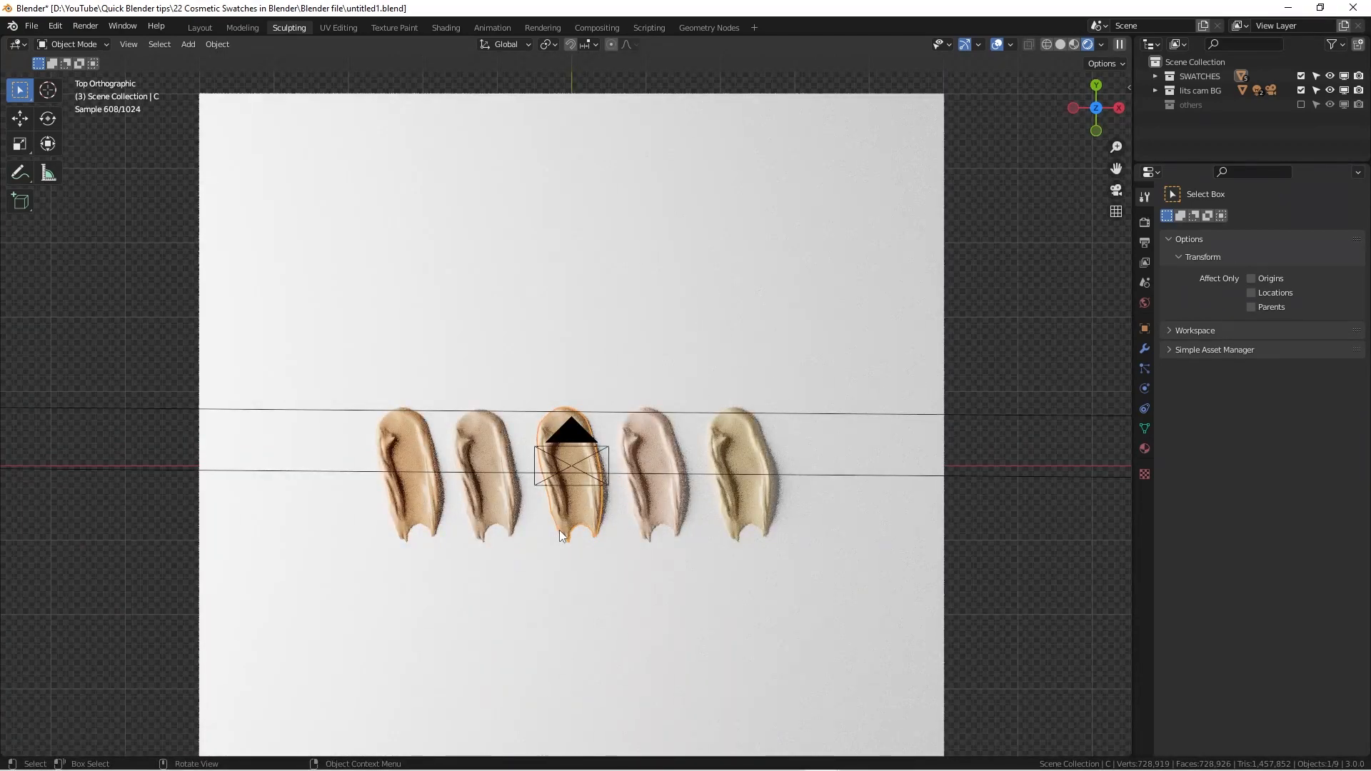